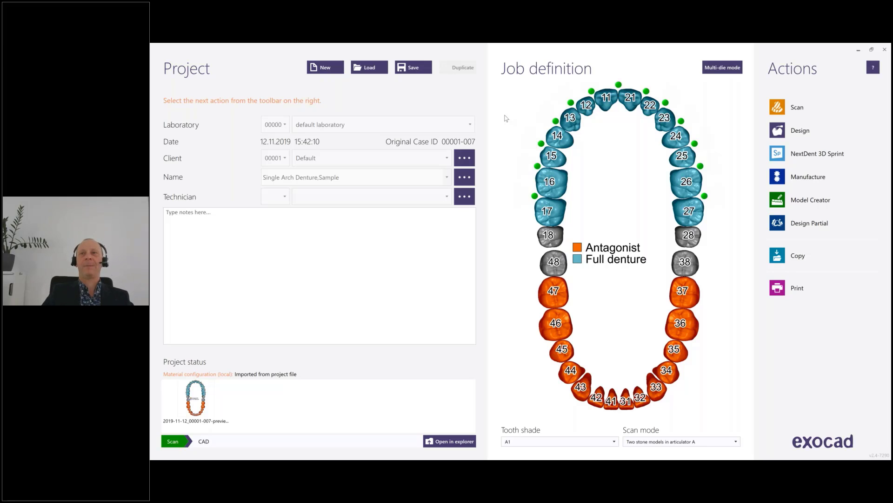
Open the single arch denture case for design and start the virtual articulator for its jaw models
left_click(787, 133)
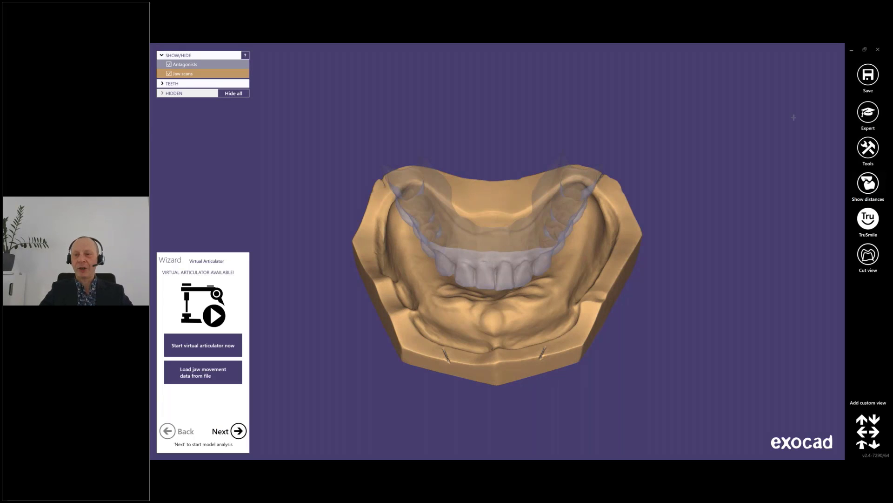
left_click(863, 446)
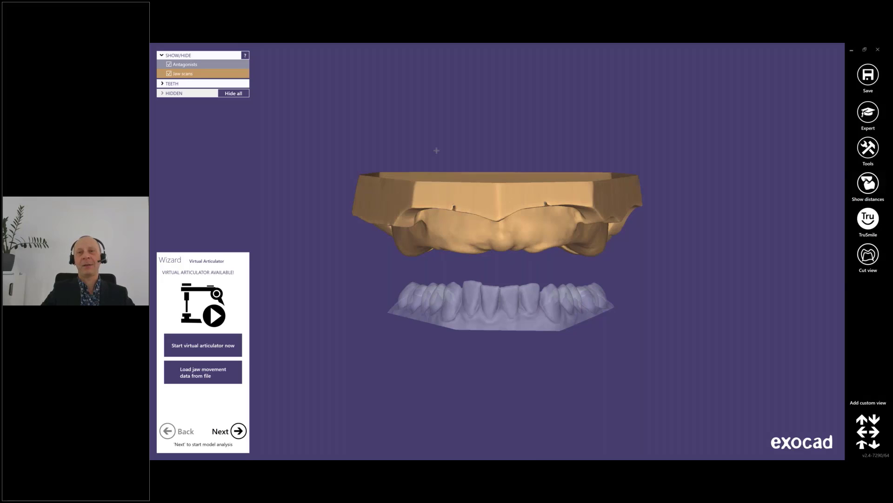
left_click(214, 347)
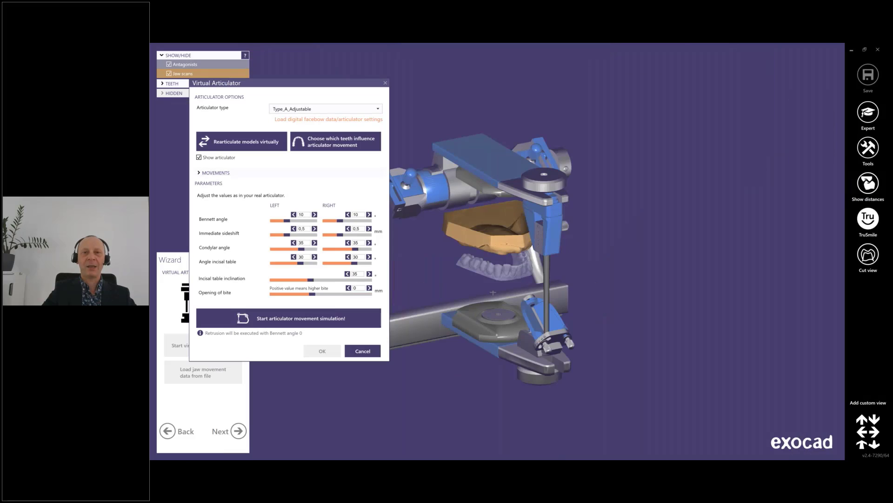
scroll(530, 289, "up", 3)
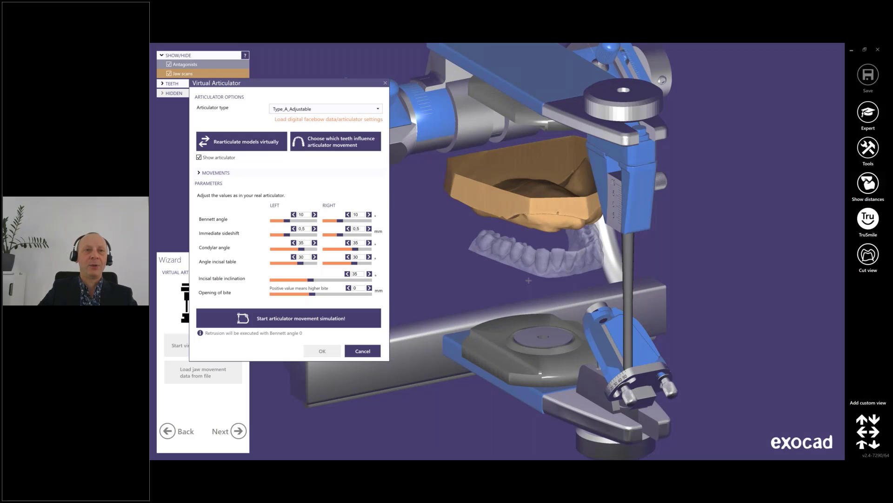
left_click_drag(322, 84, 340, 125)
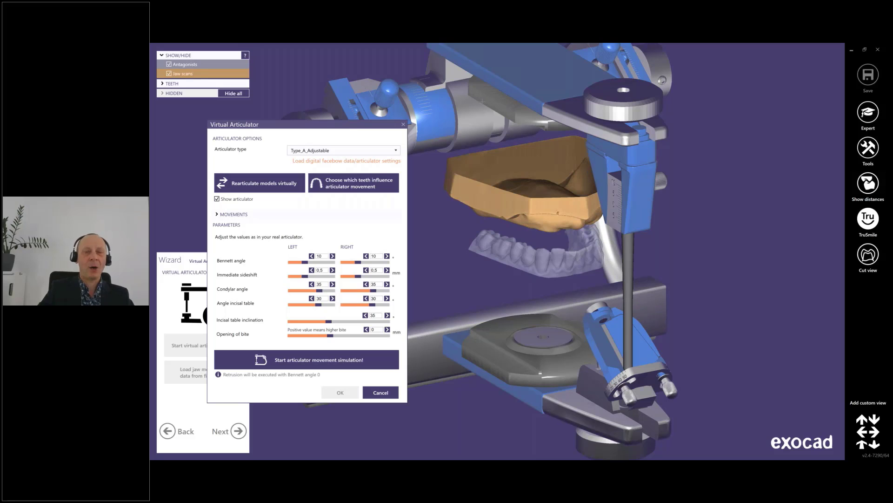
Check the jaw scan and the antagonist separately in the articulator by hiding and showing each one
key("j")
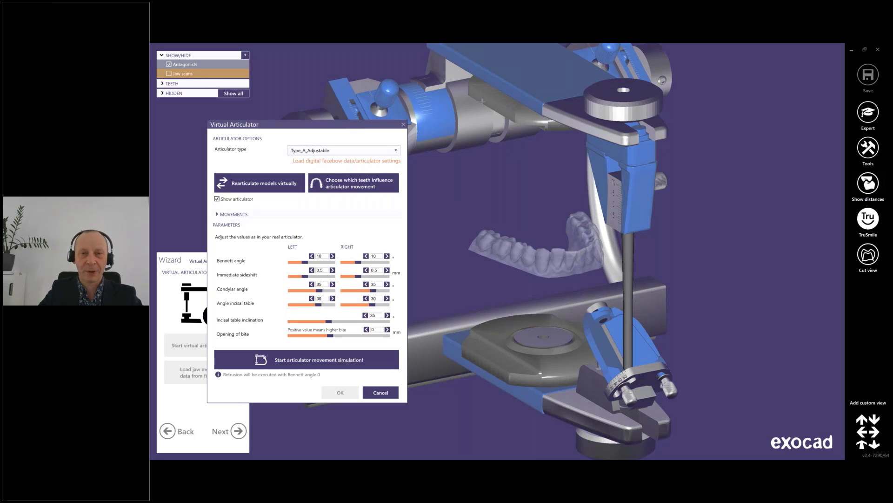
key("j")
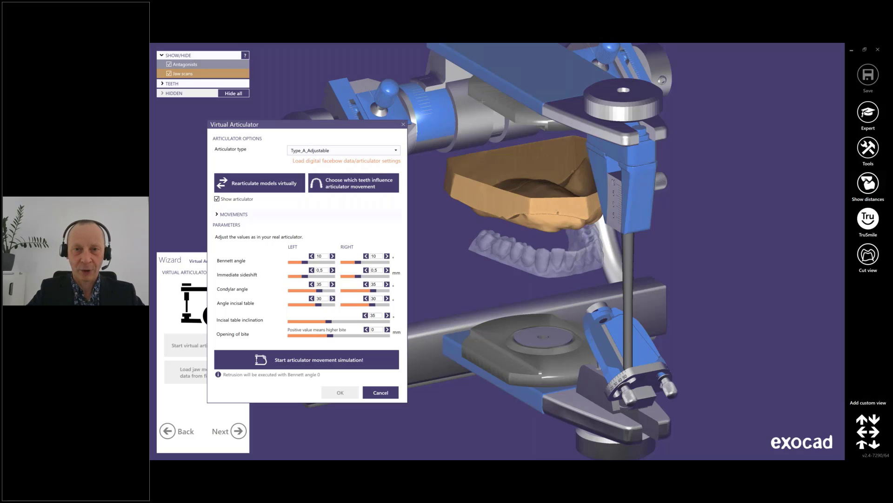
key("j")
key("j")
key("a")
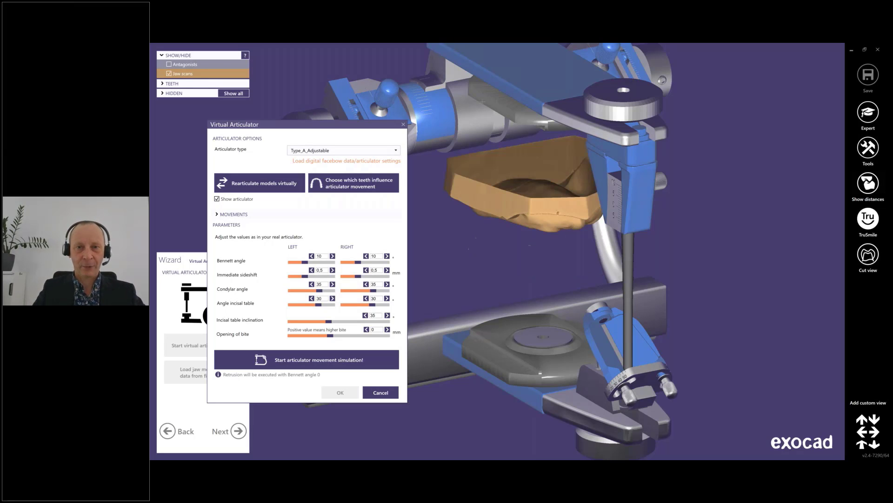
key("a")
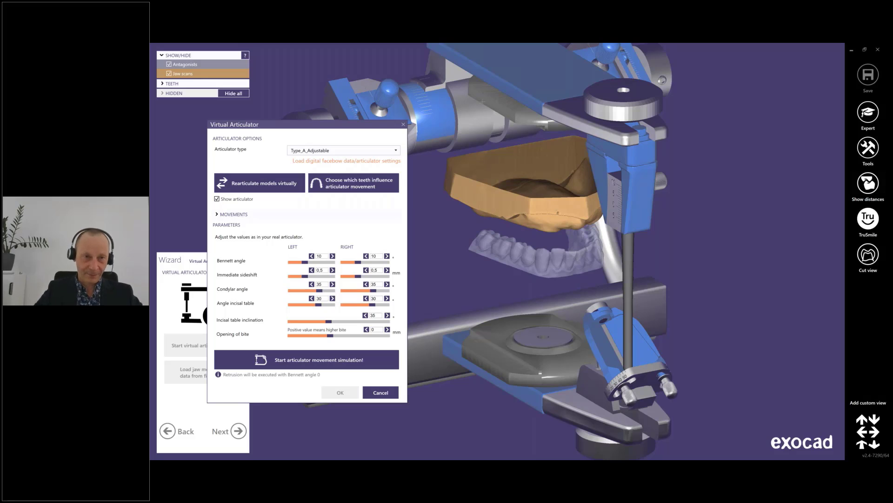
Rearticulate the models virtually, checking the antagonist against the occlusion plane without the jaw scan, and accept the jaw position
left_click(243, 185)
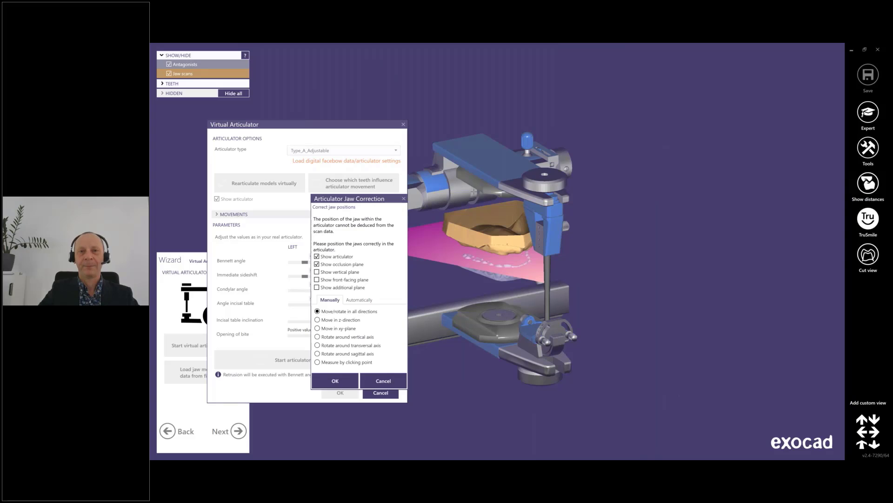
scroll(442, 242, "up", 3)
scroll(442, 242, "up", 3)
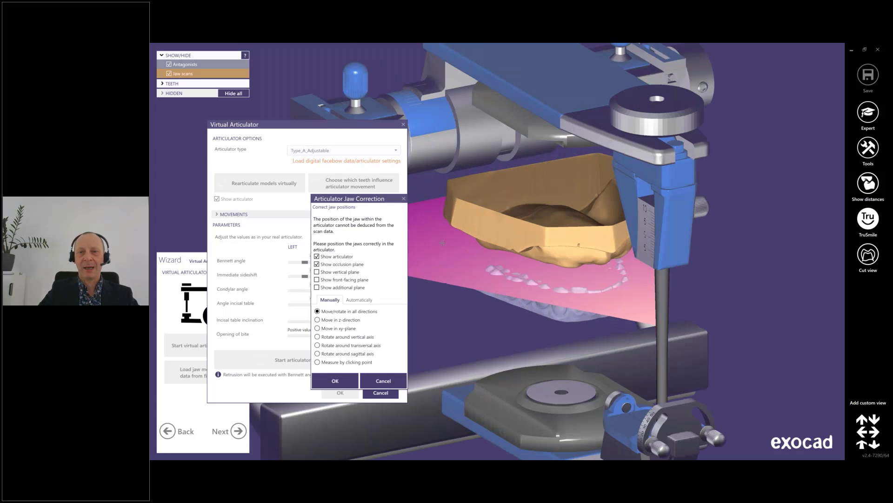
right_click_drag(446, 234, 445, 232)
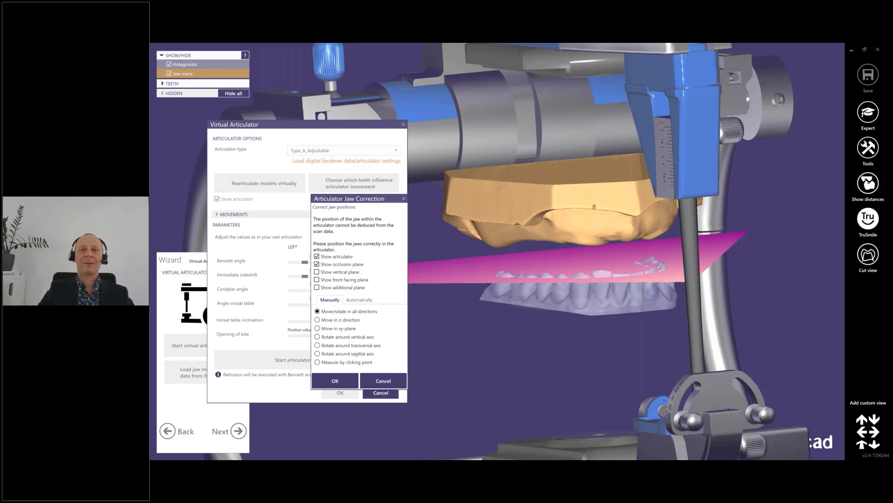
mouse_move(527, 273)
right_mouse_down()
mouse_move(521, 285)
mouse_move(525, 269)
right_mouse_up()
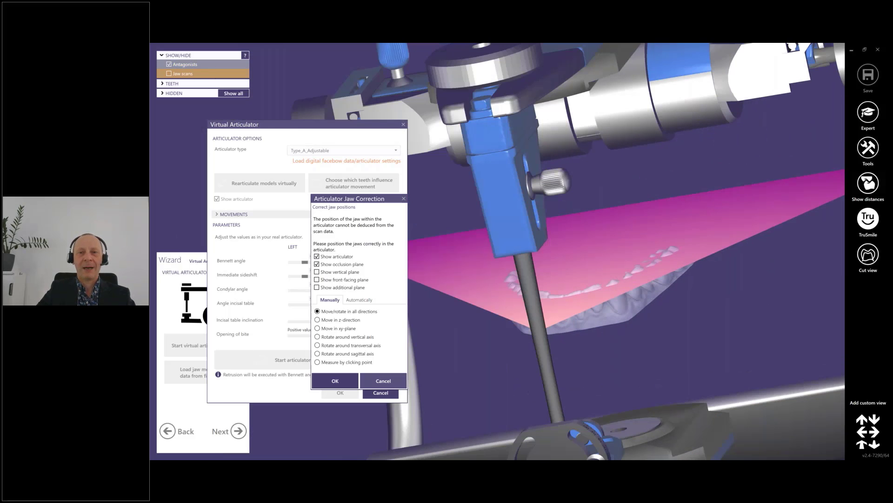
left_click(335, 380)
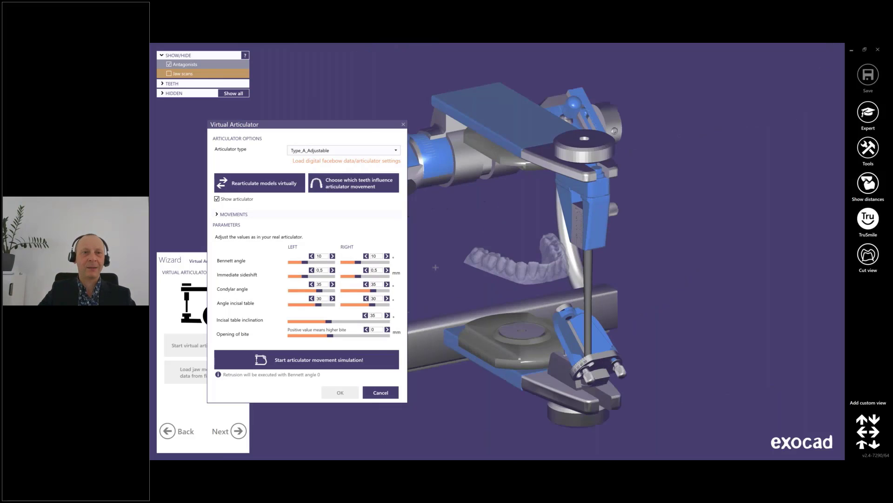
Set the left immediate sideshift to 0.7 mm and review the articulator's movement settings
left_click(317, 276)
left_click(313, 271)
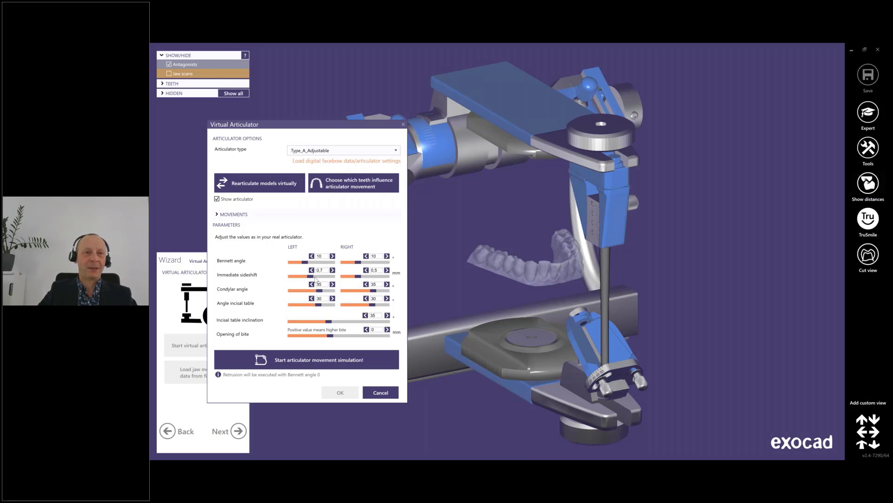
left_click(226, 215)
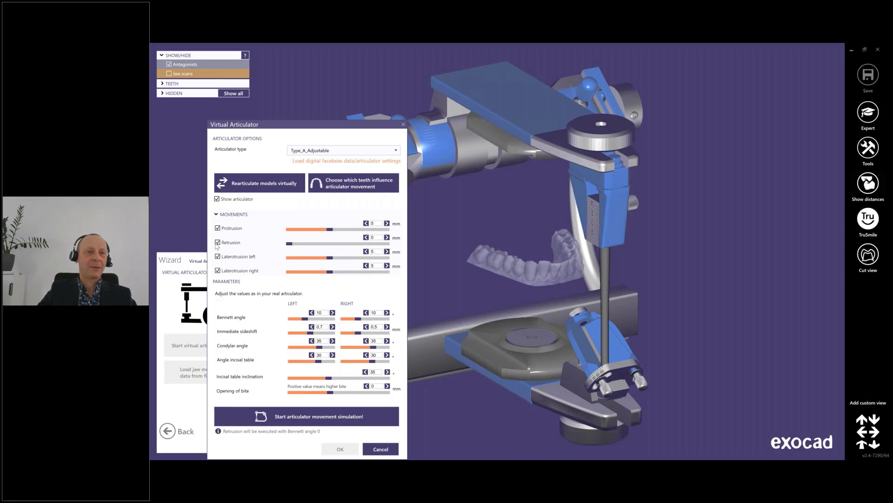
left_click(228, 215)
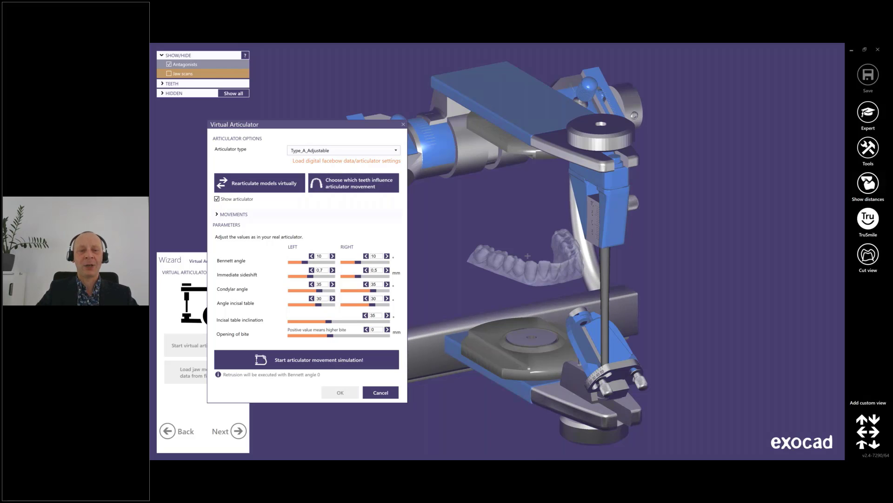
Show the jaw scan again, run the articulator movement simulation and accept the articulator settings
right_click_drag(529, 270, 528, 231)
key("ctrl+j")
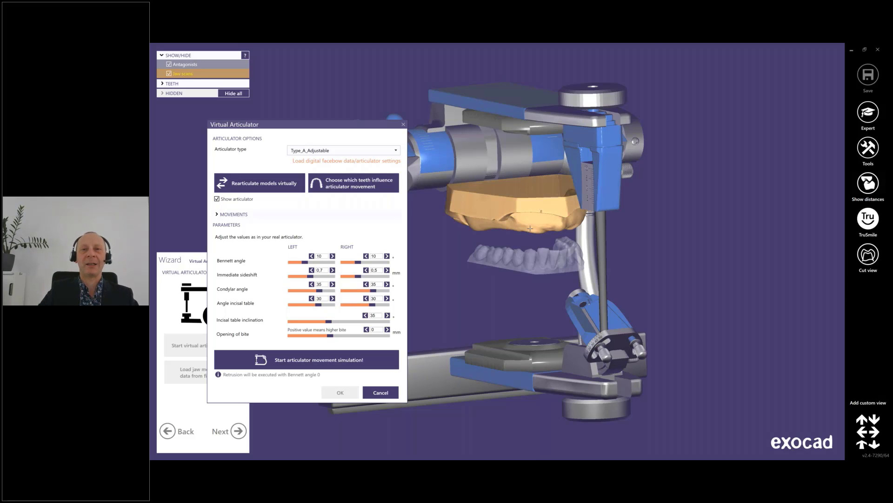
scroll(525, 222, "up", 2)
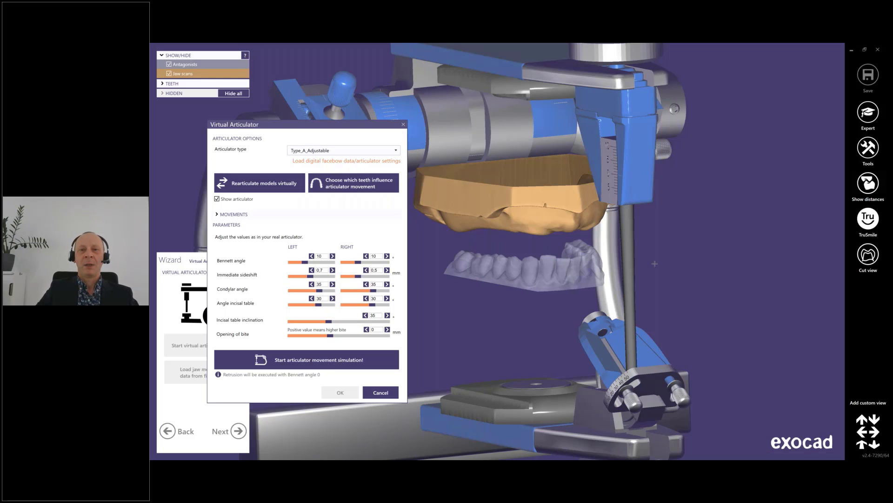
right_click_drag(655, 264, 726, 276)
scroll(648, 267, "down", 2)
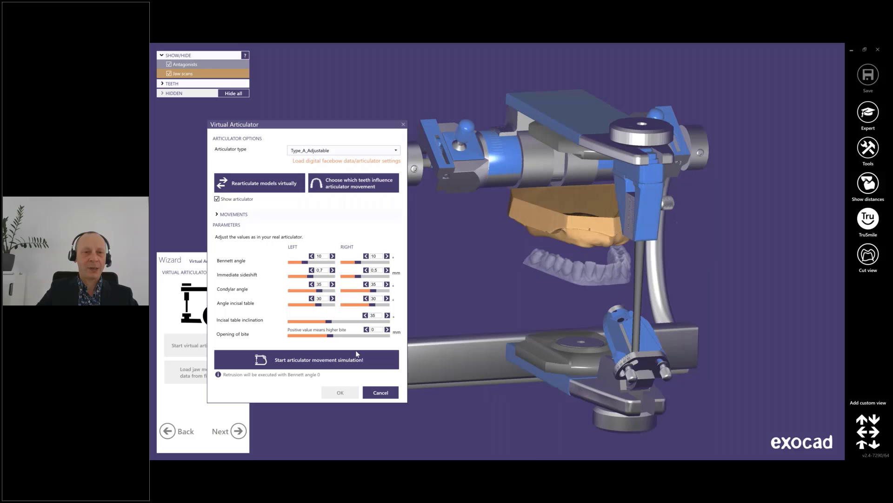
left_click(330, 359)
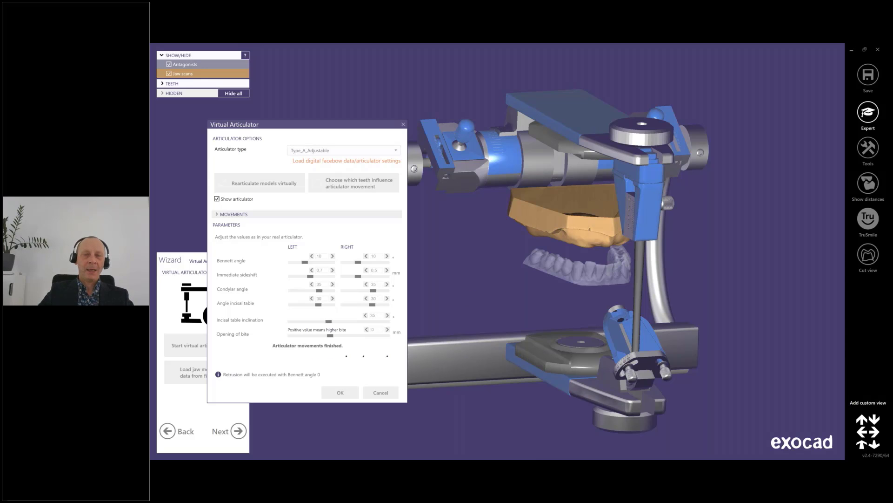
left_click(335, 395)
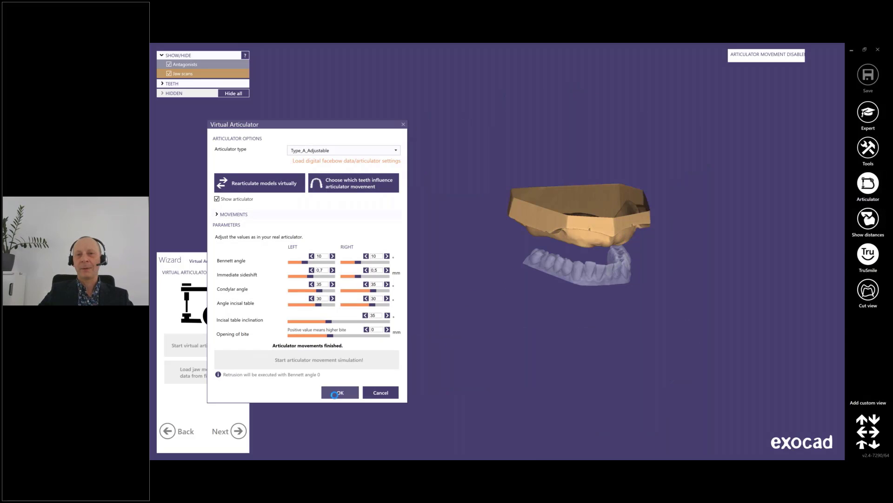
Start the model analysis and define the occlusal plane by the TypeA_Adjustable articulator plane
left_click(238, 432)
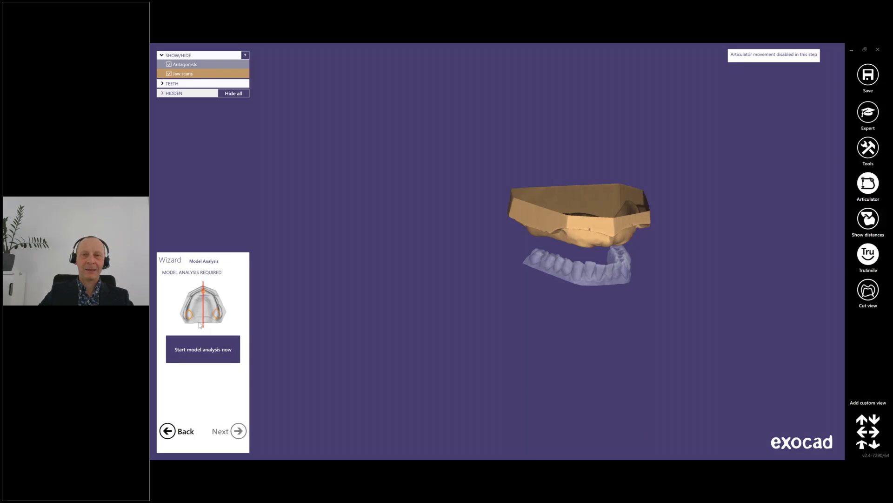
scroll(626, 184, "up", 5)
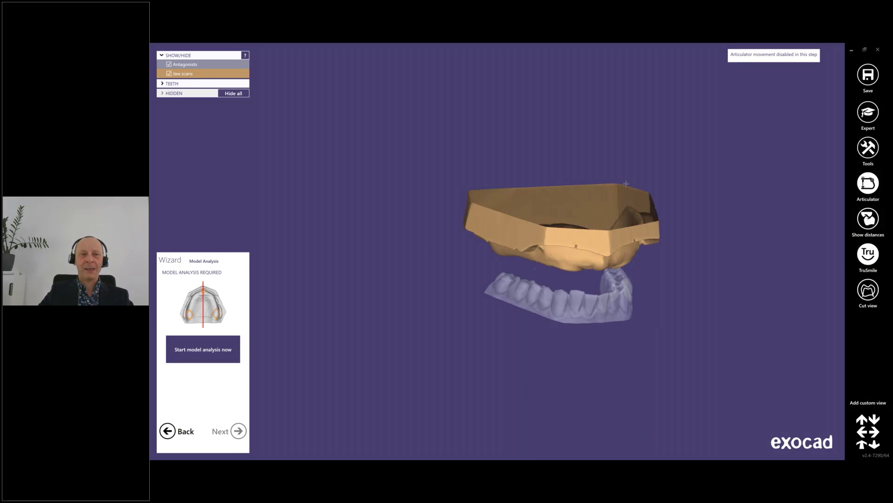
left_click(229, 352)
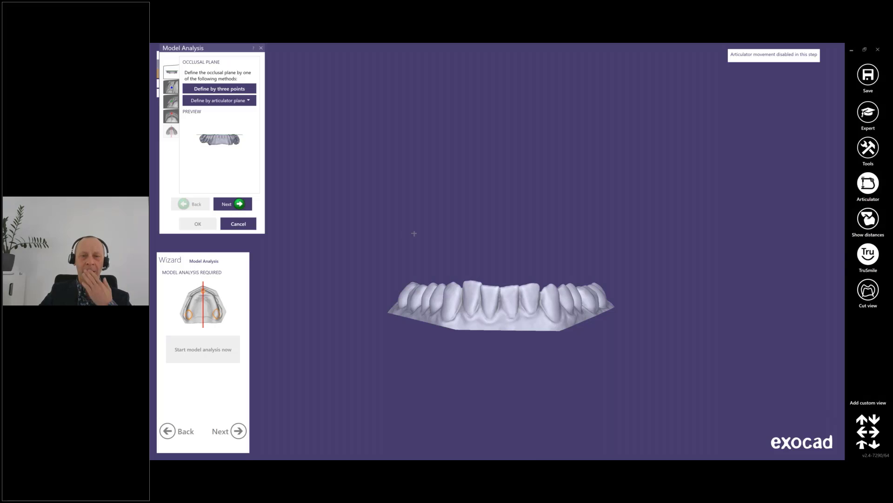
scroll(440, 279, "up", 5)
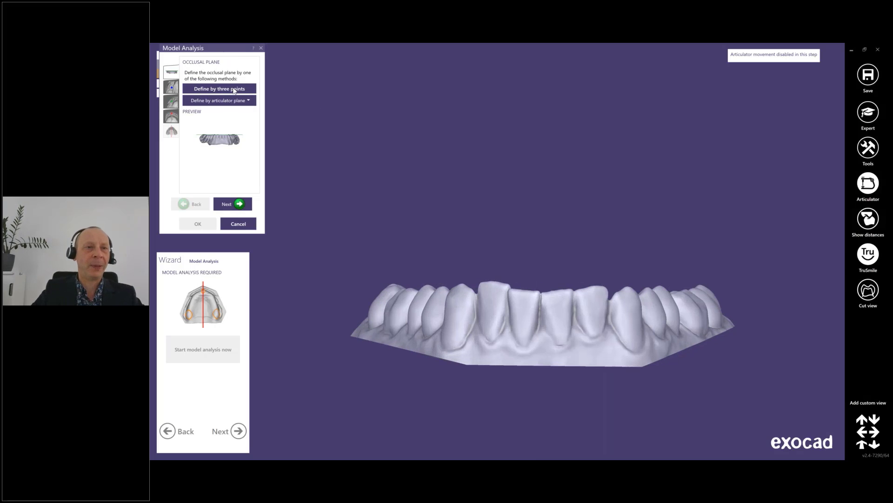
left_click(249, 101)
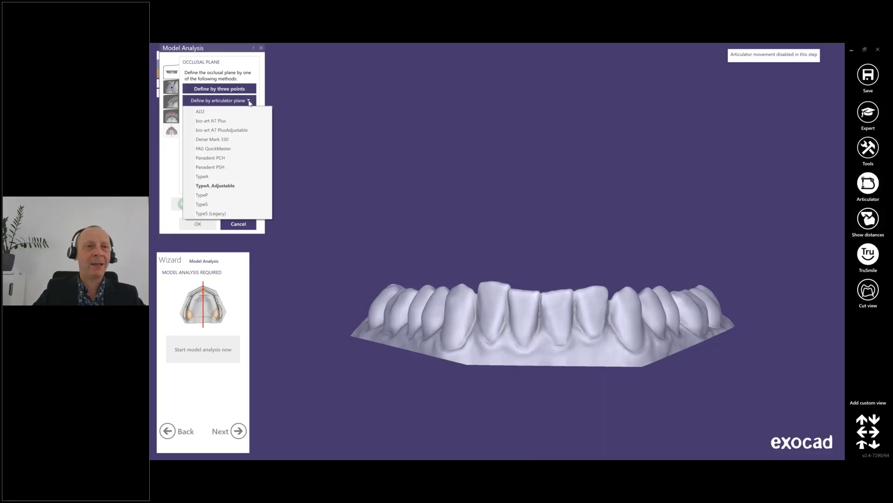
left_click(232, 186)
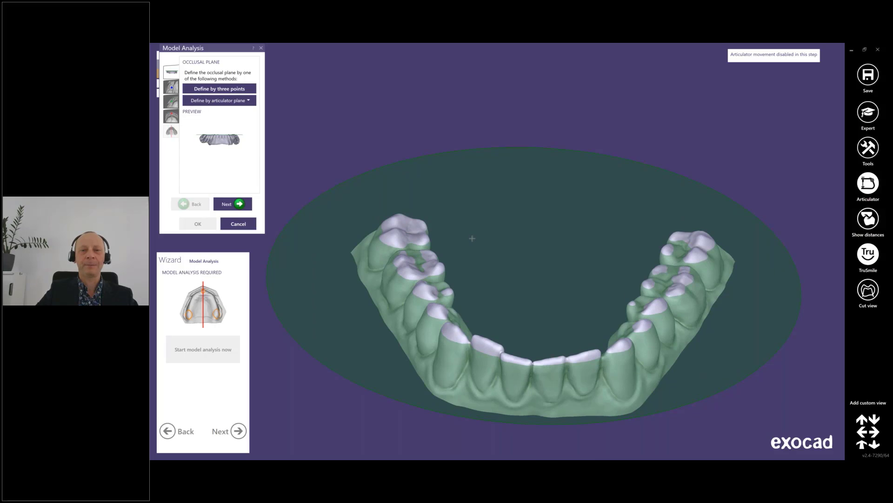
Define the occlusal plane by three points on a left molar, a right molar and between the central incisors, and apply it
left_click(226, 90)
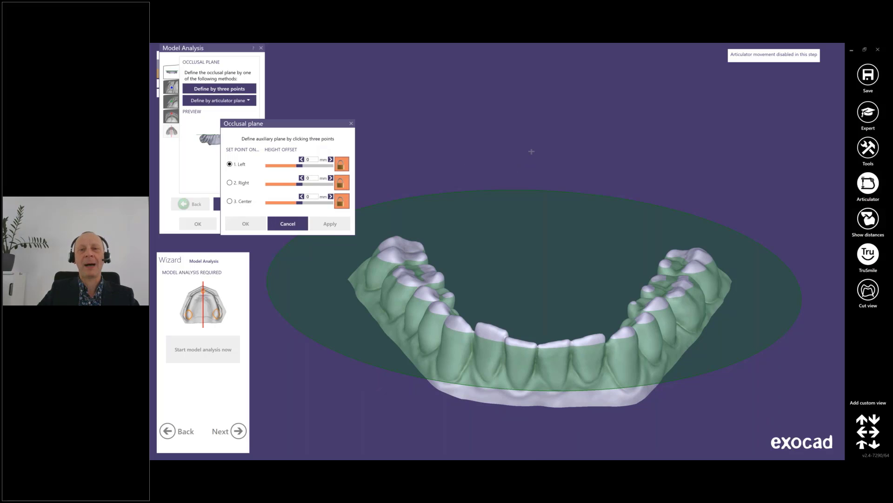
right_click_drag(532, 151, 537, 118)
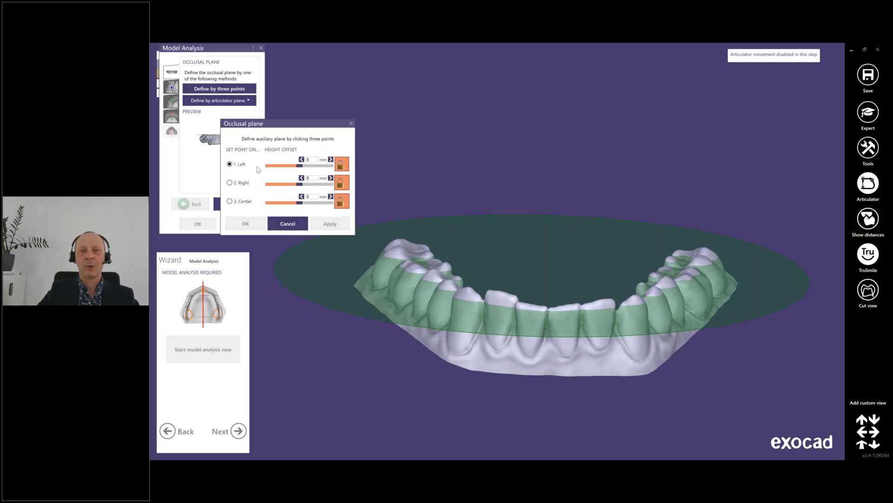
right_click_drag(628, 245, 628, 248)
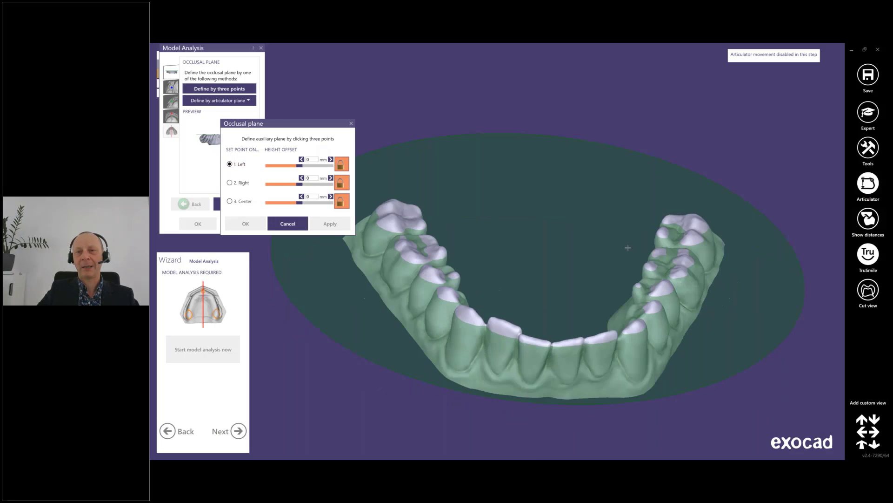
left_click(688, 258)
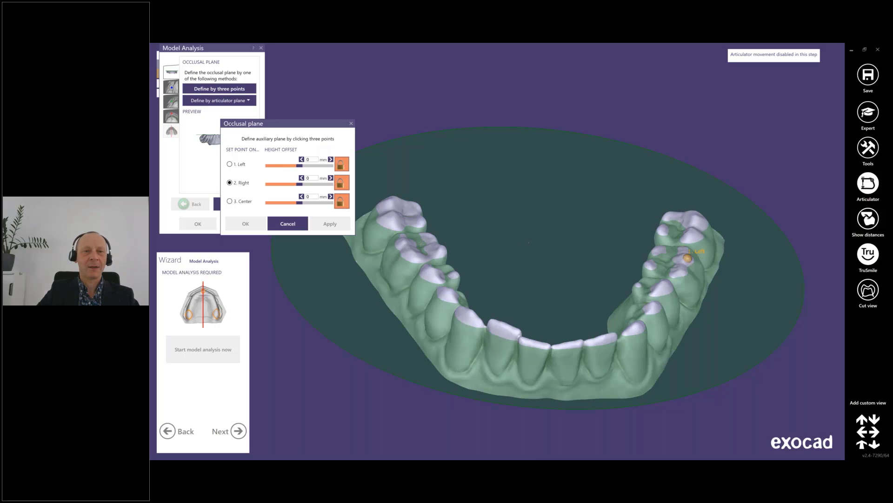
left_click(400, 243)
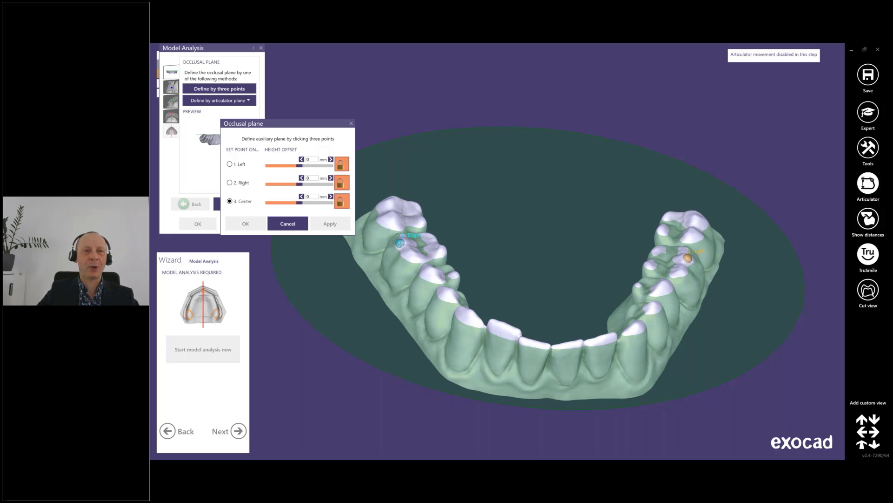
left_click(551, 348)
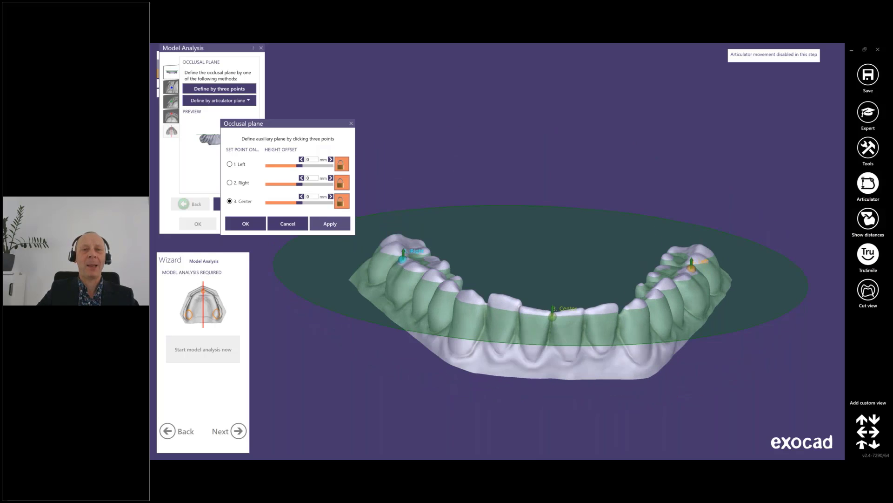
left_click(331, 225)
right_click_drag(501, 145, 500, 145)
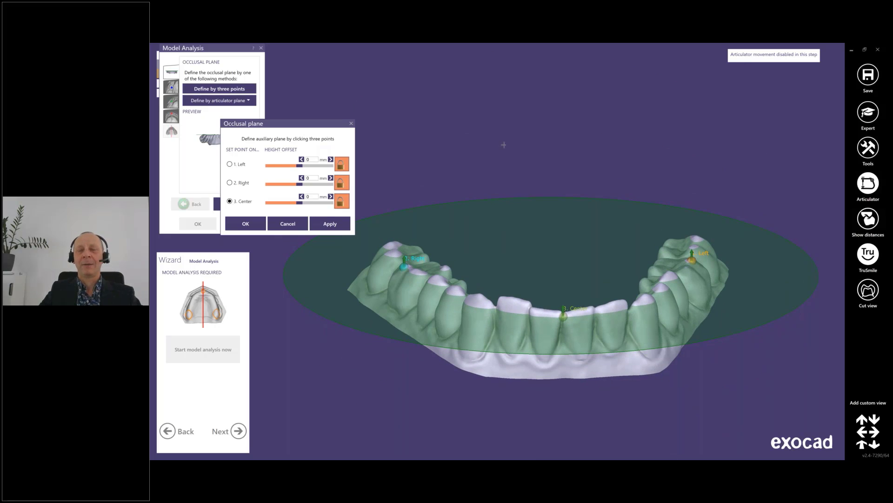
Cancel the three-point definition, define the occlusal plane by an articulator plane and continue to the molar points
left_click(288, 224)
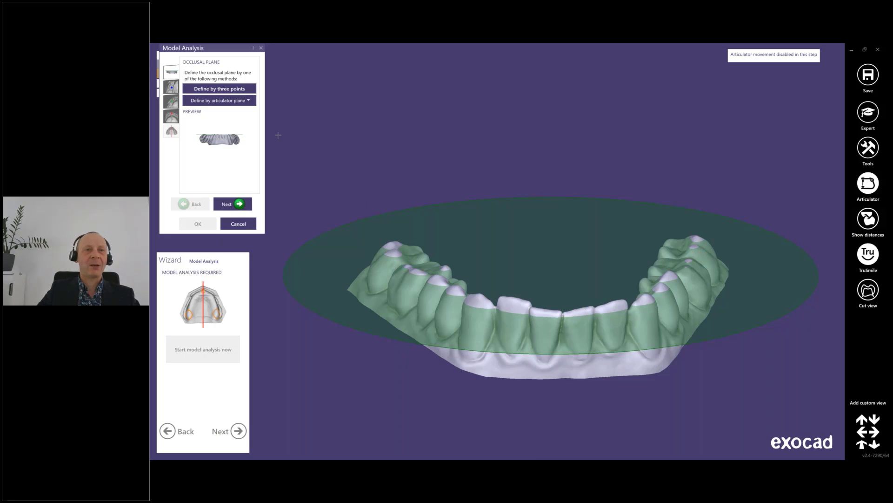
left_click(246, 101)
left_click(236, 186)
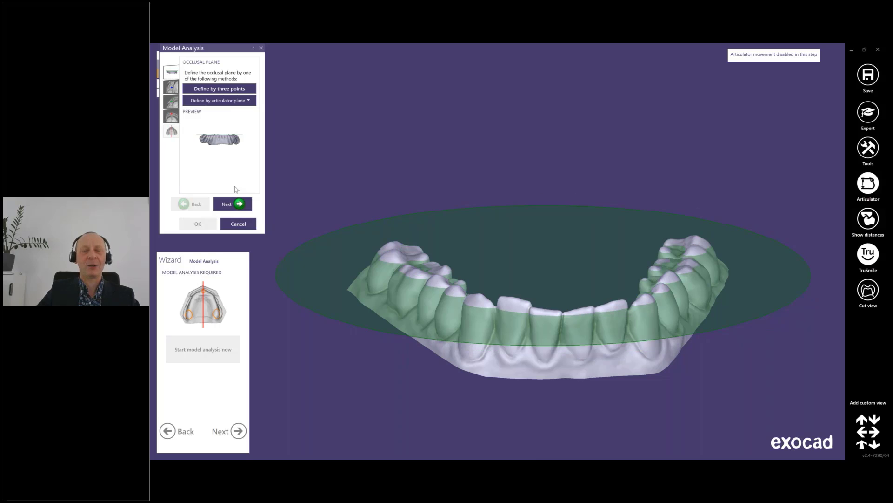
right_click_drag(424, 149, 428, 144)
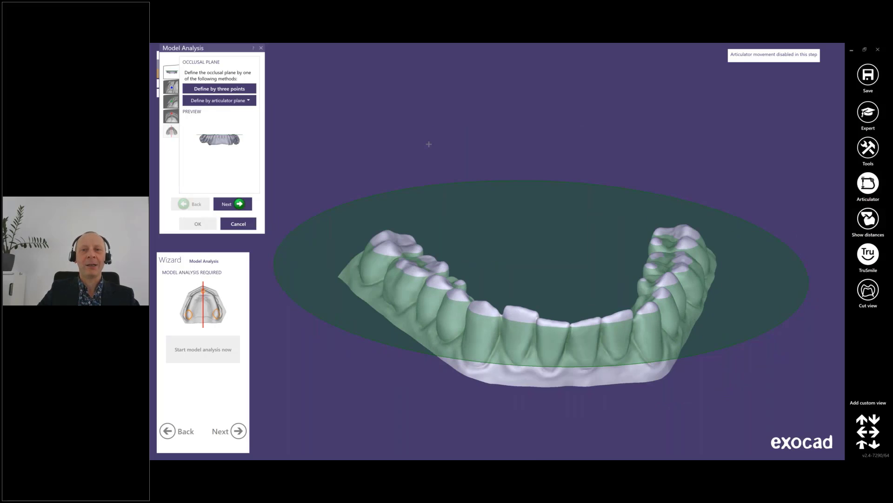
left_click(239, 205)
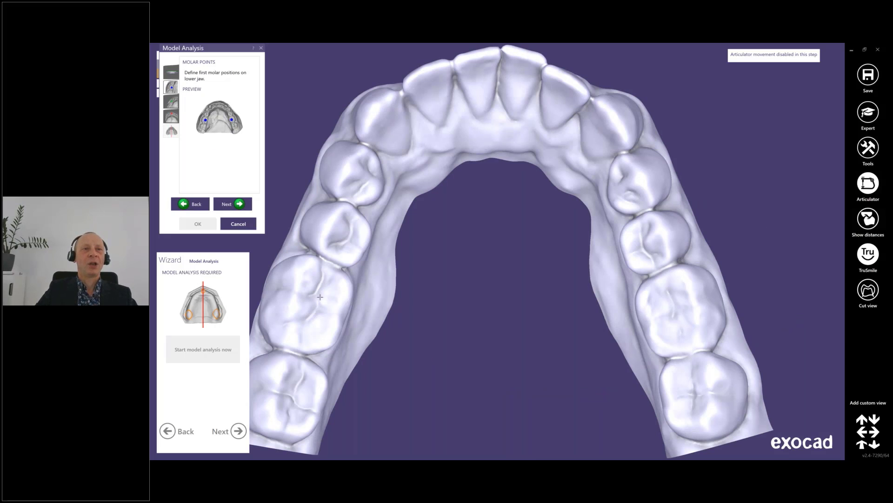
Mark the first molar positions on both sides of the lower jaw and continue to the premolar positions
middle_click_drag(399, 308, 418, 306)
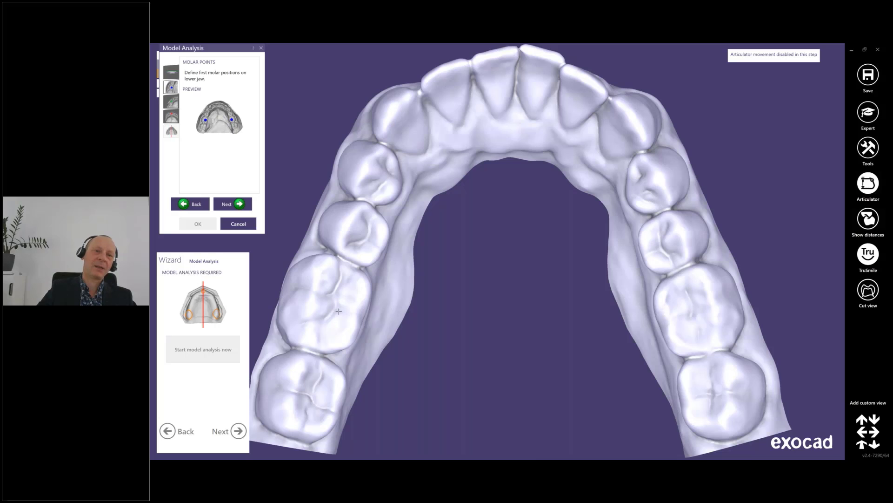
left_click(341, 310)
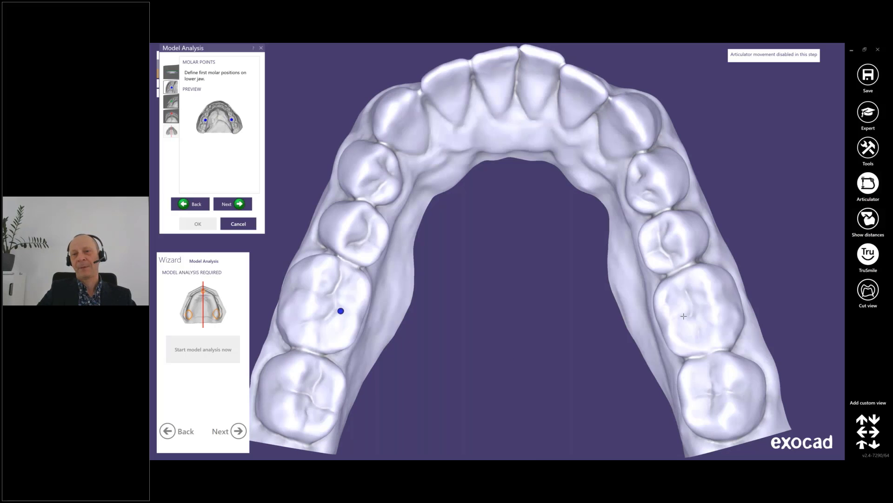
left_click(684, 316)
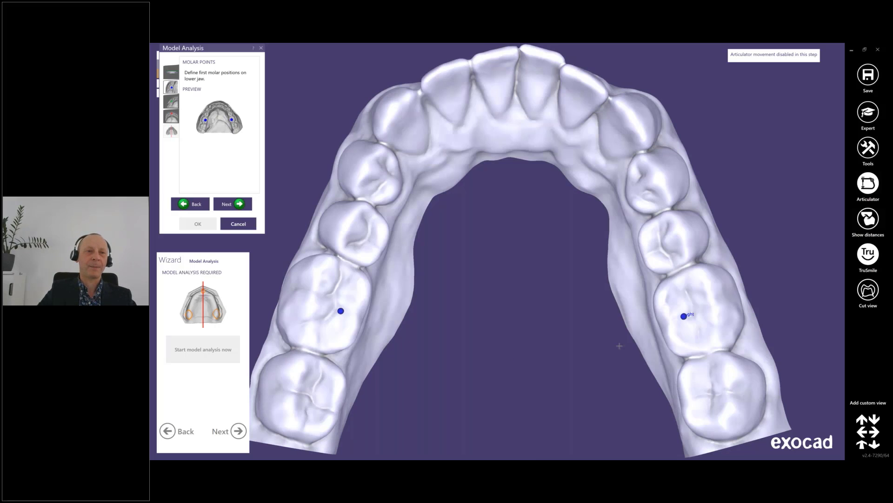
left_click(233, 204)
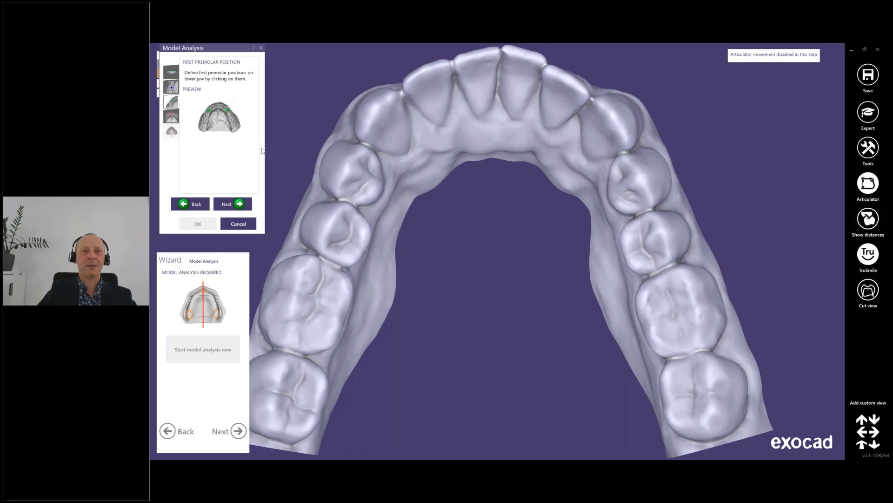
Mark the first premolar positions on both sides of the lower jaw and continue to the central incisors
left_click(367, 183)
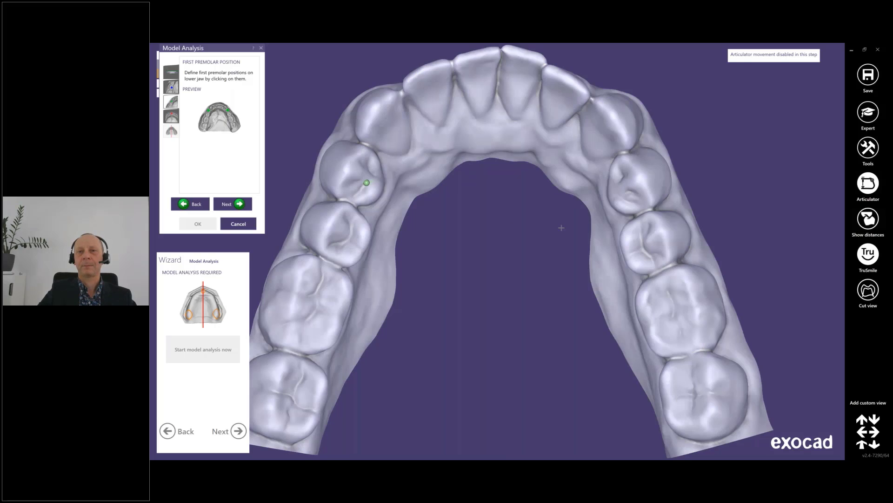
left_click(620, 189)
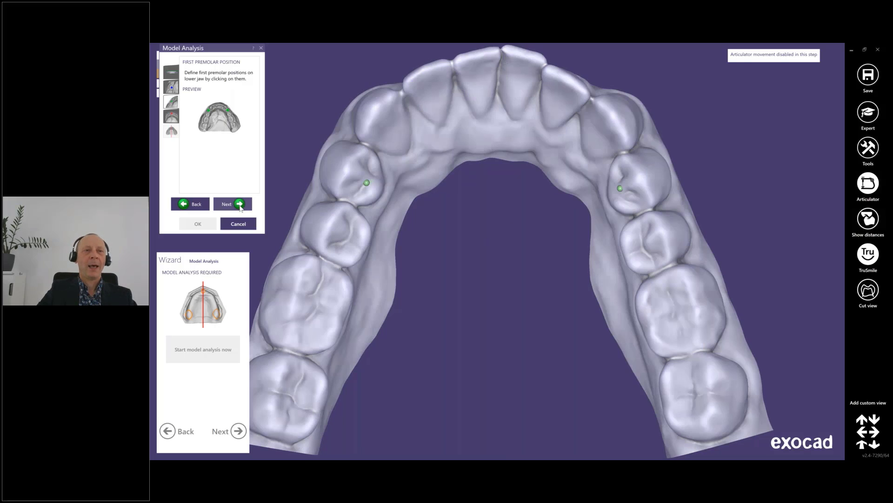
left_click(240, 205)
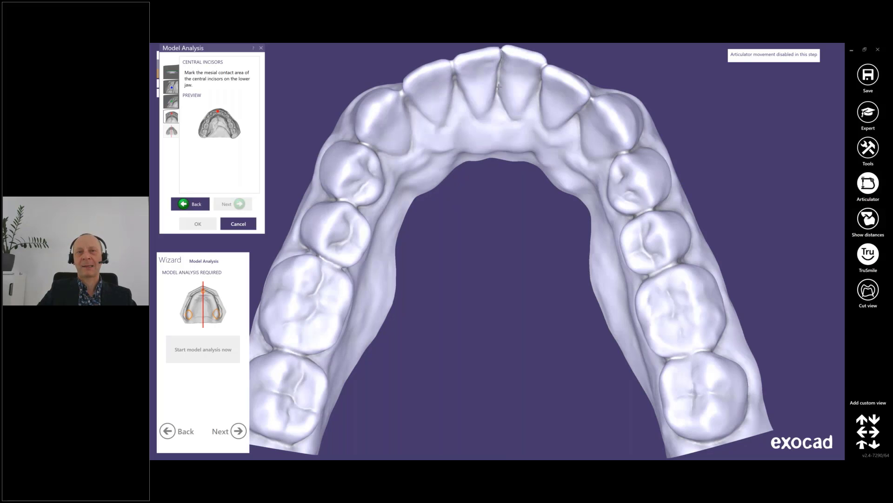
Mark the mesial contact area between the lower central incisors and continue to the raphe median plane
mouse_move(499, 87)
right_mouse_down()
mouse_move(513, 96)
mouse_move(503, 186)
right_mouse_up()
left_click(503, 187)
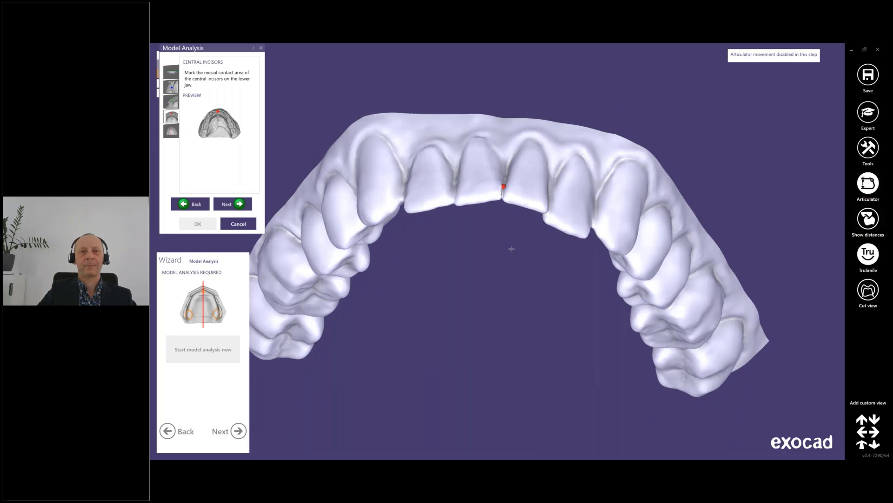
left_click(232, 204)
Check the lower jaw's raphe median plane against the arch and accept the model analysis
scroll(442, 291, "down", 3)
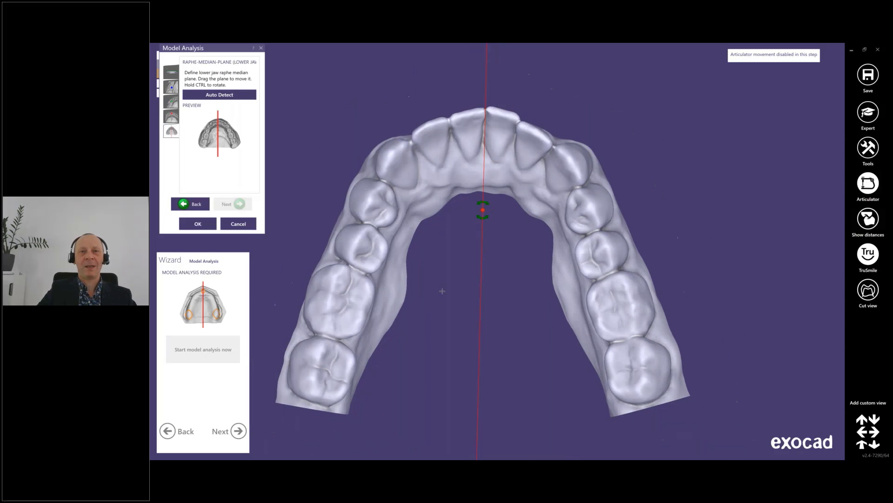
right_click_drag(443, 291, 442, 290)
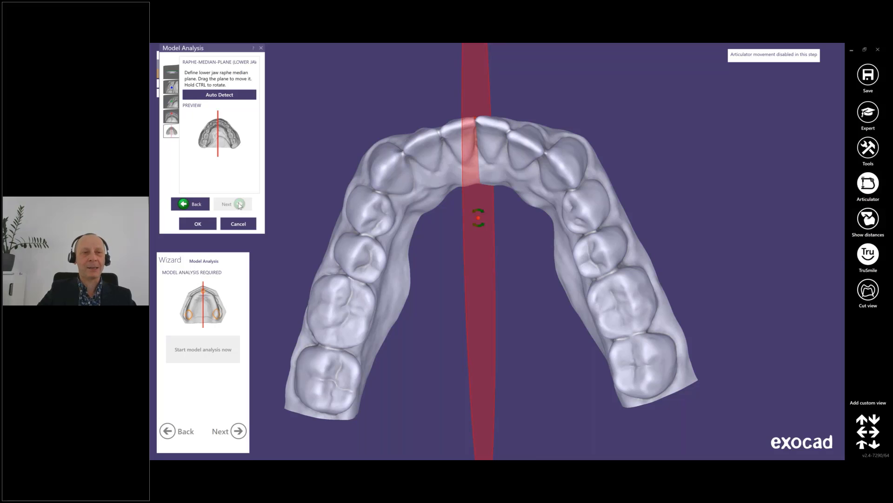
left_click(199, 224)
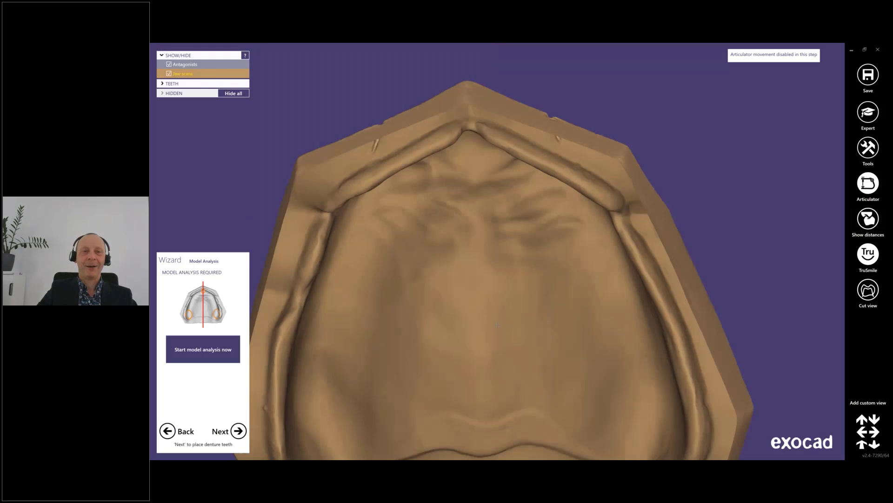
Show both jaws from the front and proceed to the denture tooth placement
scroll(497, 325, "down", 5)
left_click(862, 445)
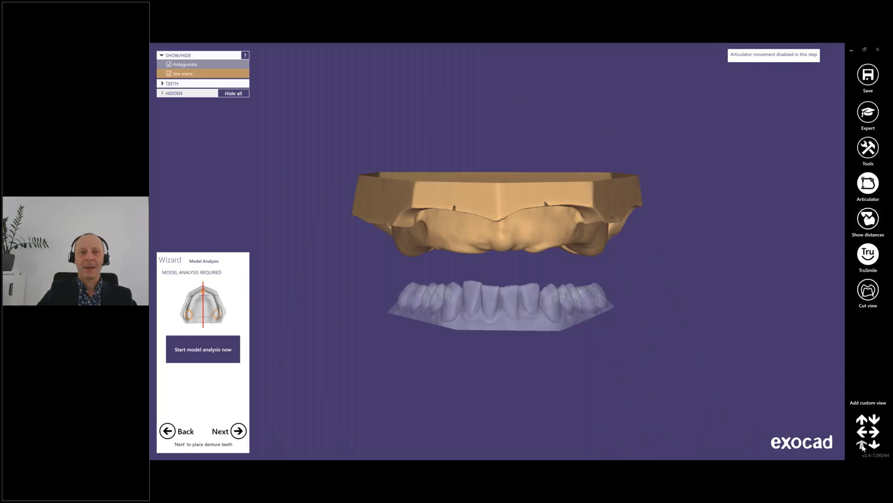
left_click(238, 430)
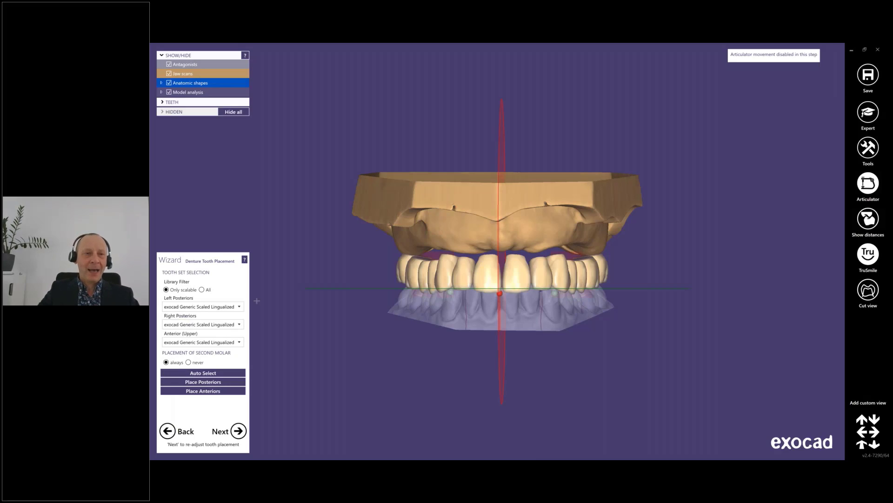
Browse the left posterior tooth sets with the library filter set to All, and restore the Only scalable filter
left_click(202, 290)
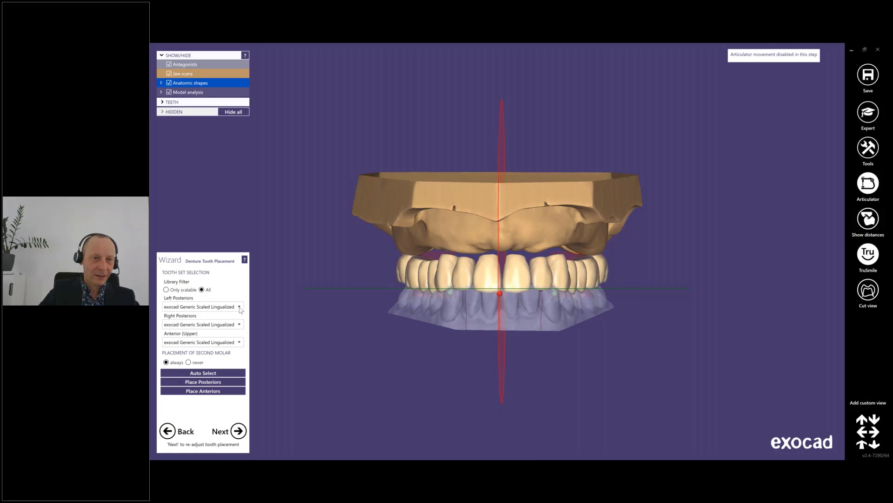
left_click(237, 307)
scroll(326, 336, "down", 15)
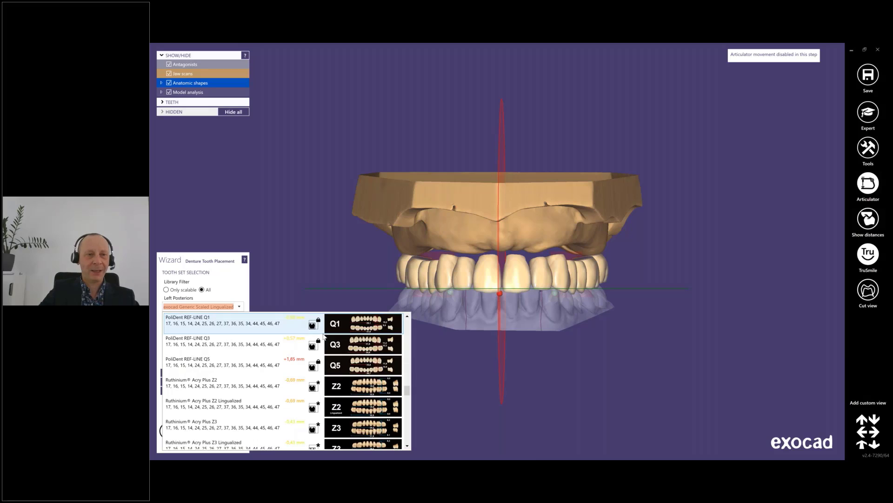
scroll(318, 355, "up", 12)
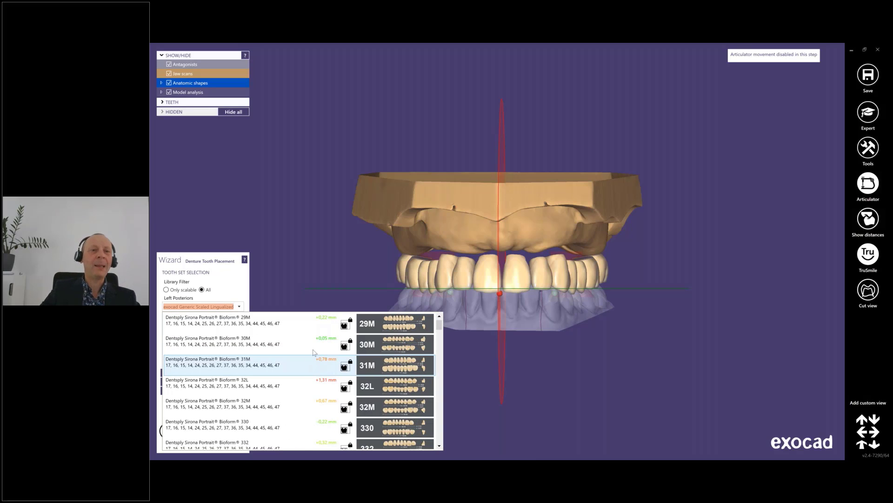
left_click(168, 295)
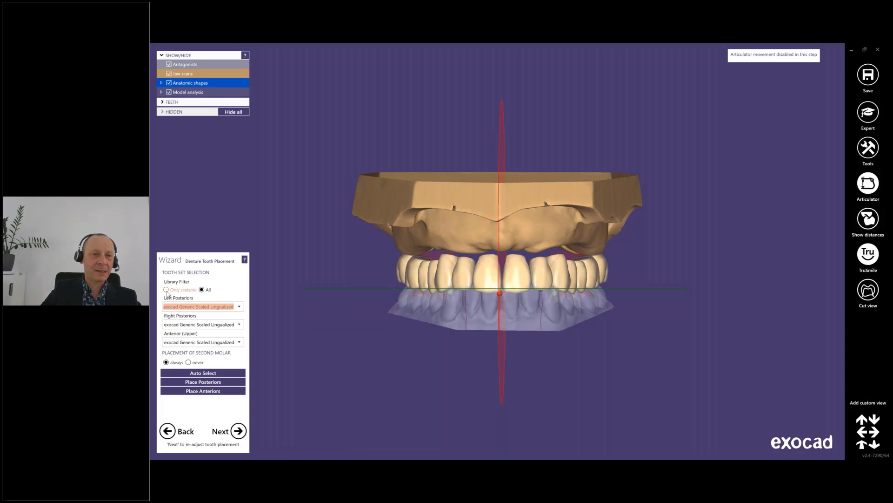
left_click(167, 291)
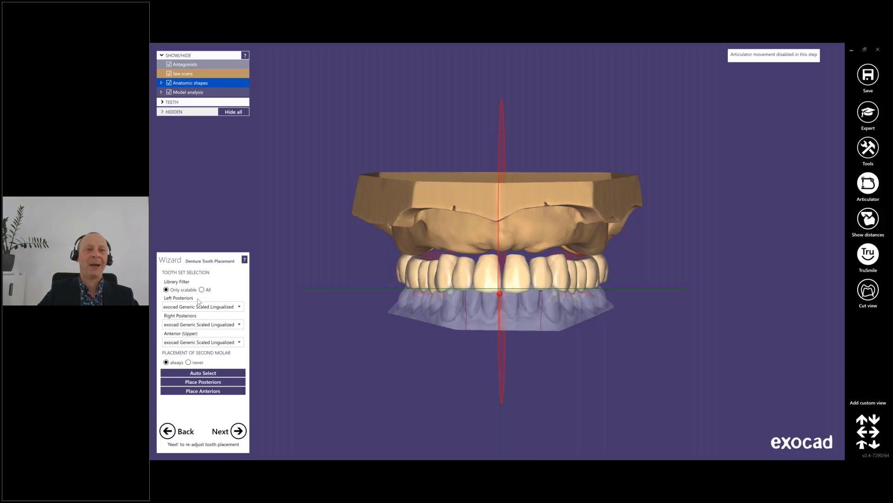
Choose the Ruthinium Acry Plus Z4 Lingualized tooth set for the posteriors
left_click(240, 310)
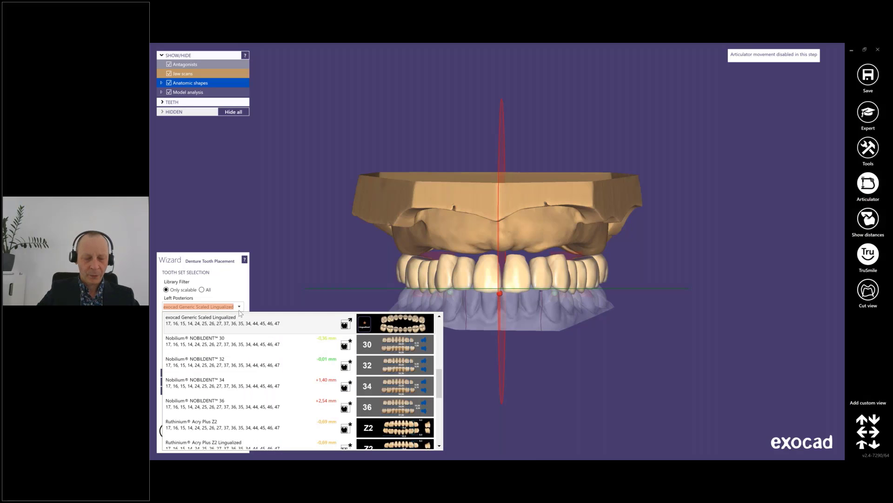
scroll(247, 387, "down", 2)
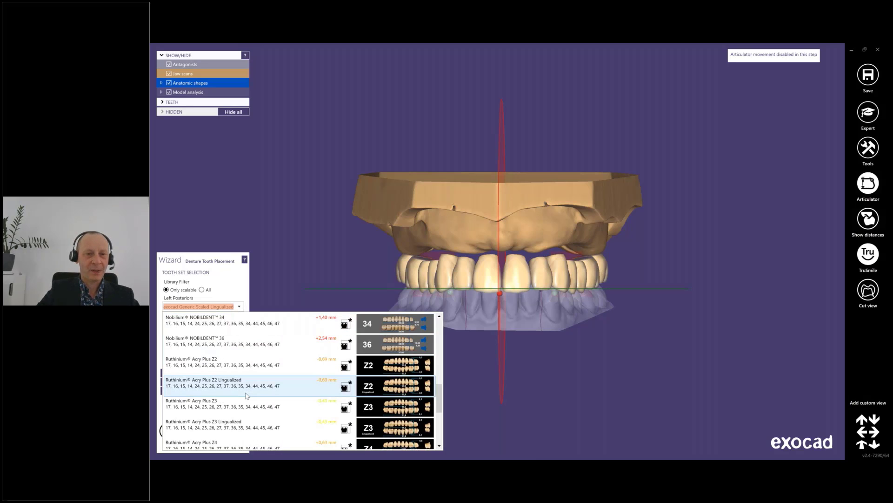
scroll(246, 396, "down", 1)
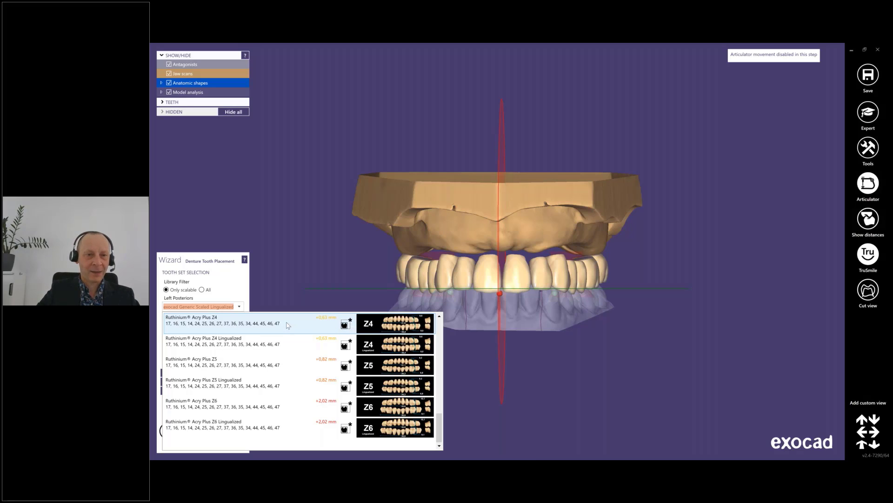
scroll(272, 362, "up", 1)
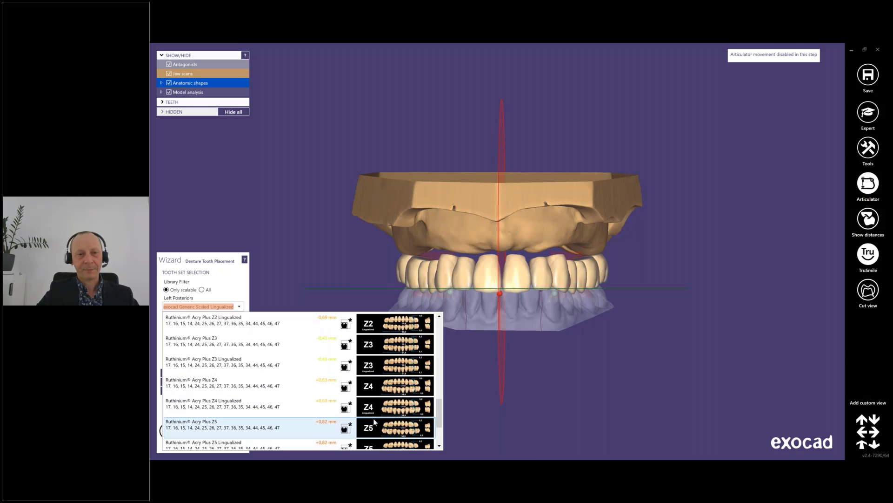
left_click(293, 407)
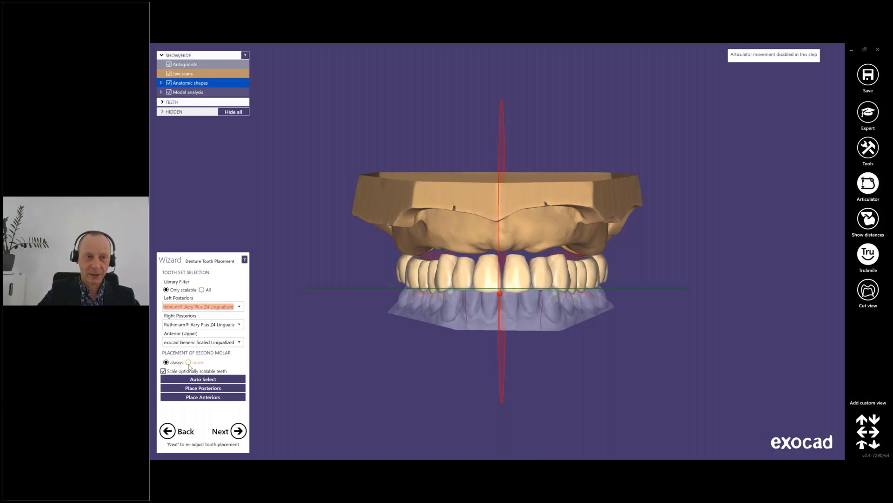
Choose the Ruthinium Acry Plus T4 tooth set for the upper anteriors, leaving the scaling of optionally scalable teeth enabled
right_click_drag(405, 337, 406, 337)
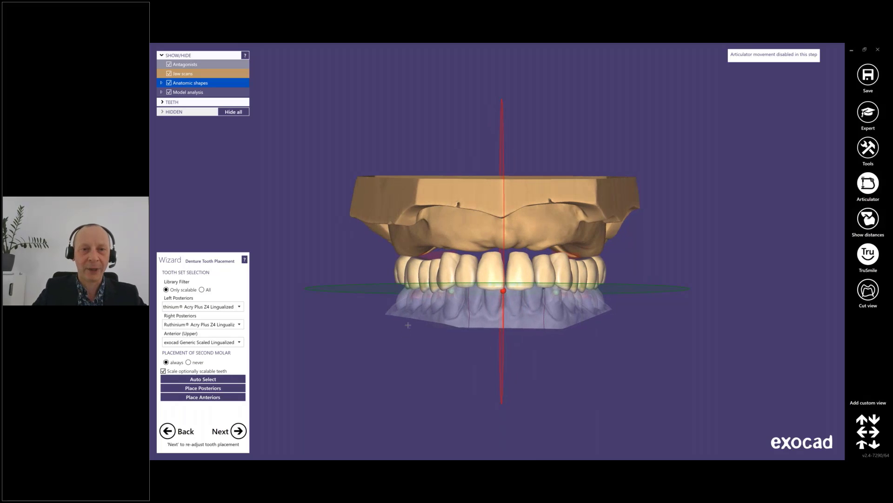
scroll(409, 315, "up", 2)
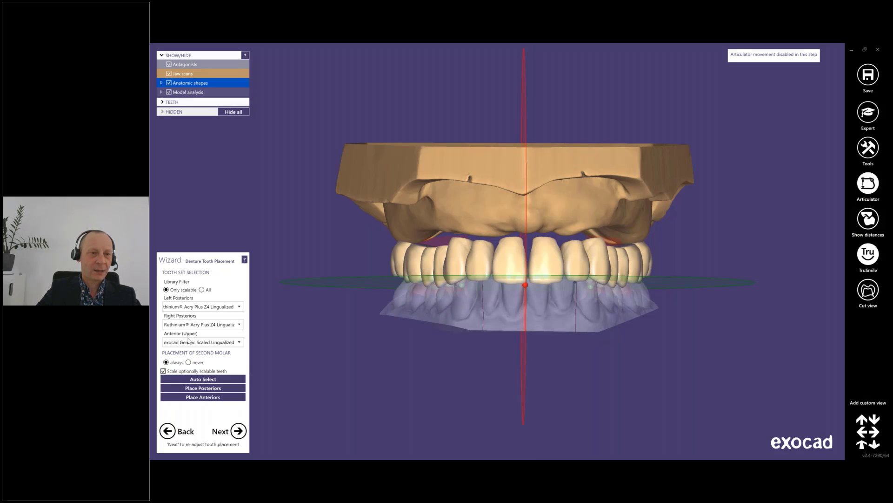
left_click(240, 343)
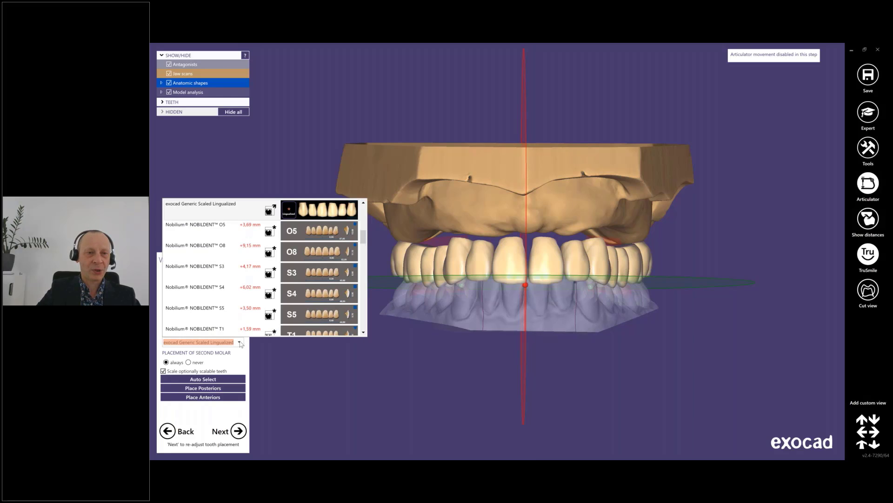
scroll(231, 304, "down", 3)
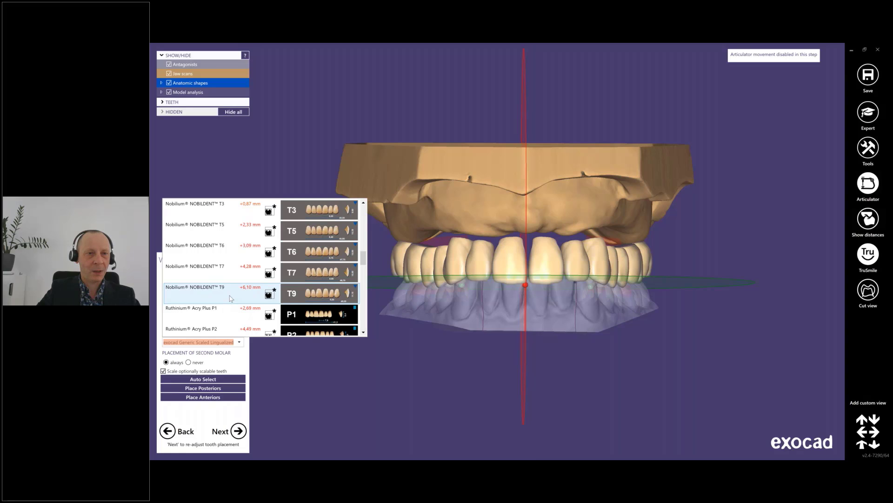
scroll(230, 298, "down", 3)
scroll(229, 300, "down", 3)
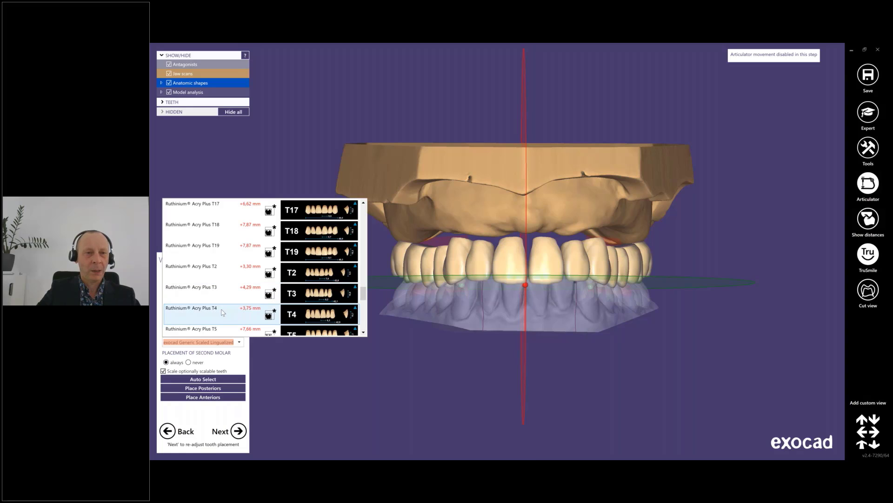
left_click(222, 312)
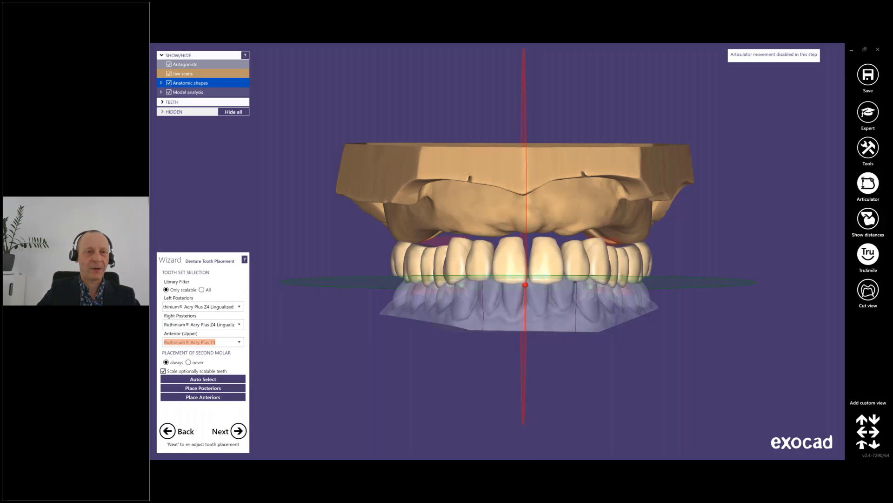
left_click(163, 371)
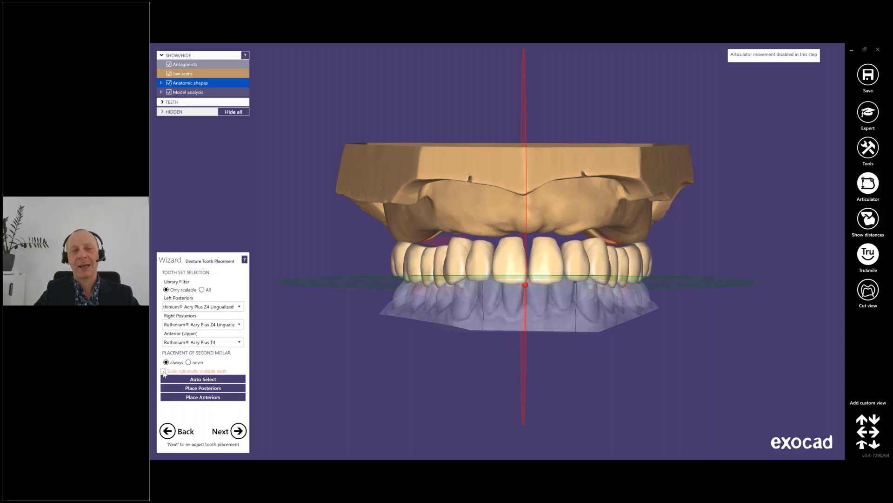
left_click(163, 371)
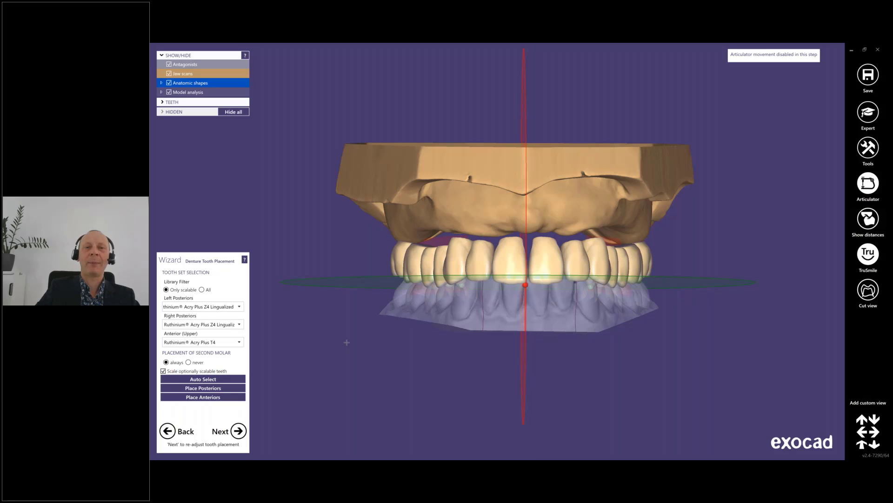
Proceed to the tooth placement and check the upper denture teeth against the lower jaw from the front and the side
right_click_drag(347, 342, 346, 338)
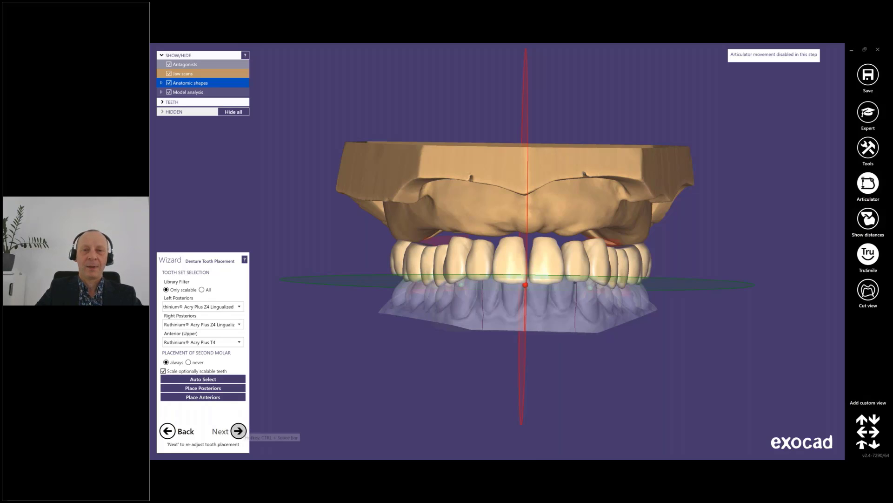
left_click(239, 430)
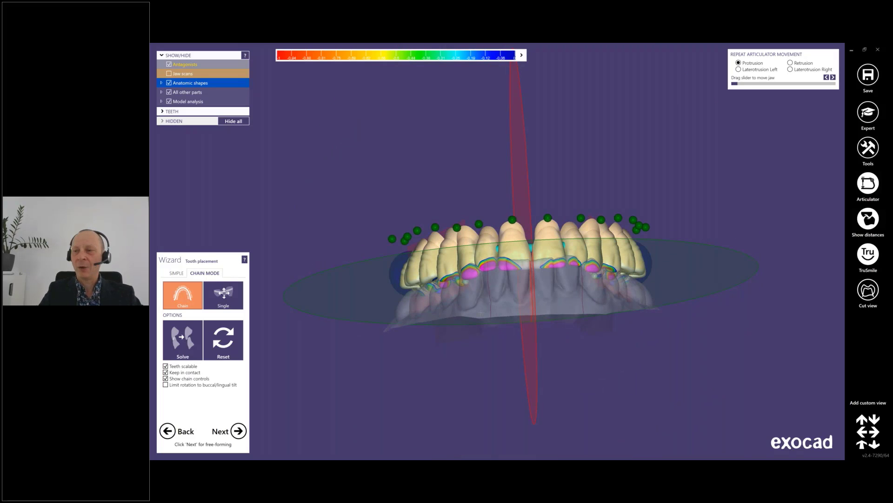
scroll(499, 314, "up", 4)
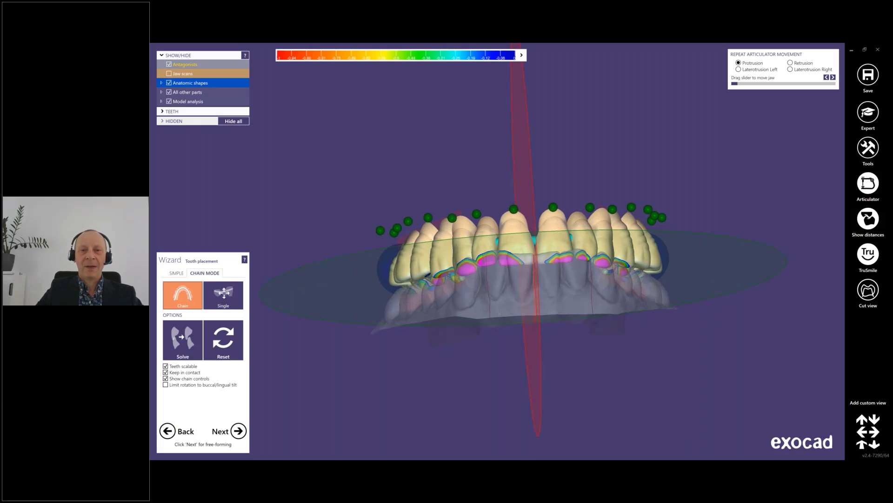
mouse_move(505, 298)
right_mouse_down()
mouse_move(517, 342)
mouse_move(521, 302)
right_mouse_up()
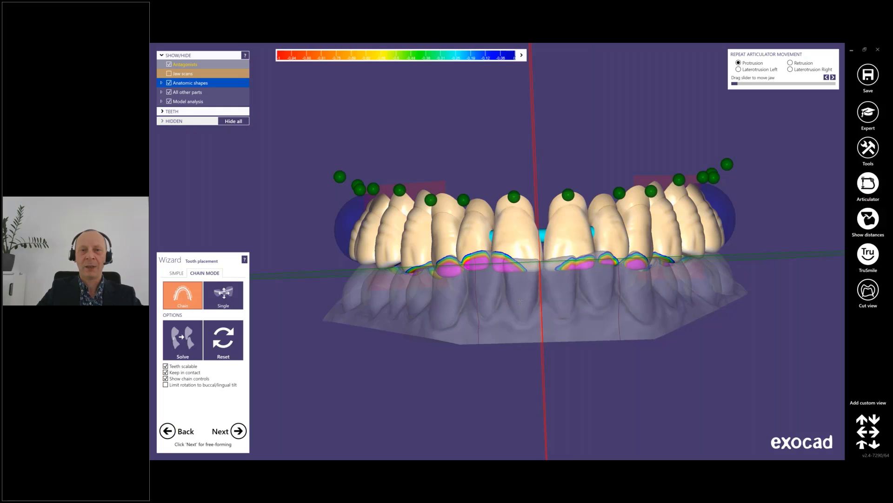
middle_click(520, 301, "shift")
mouse_move(521, 300)
right_mouse_down()
mouse_move(522, 242)
mouse_move(522, 402)
mouse_move(521, 288)
right_mouse_up()
right_click_drag(400, 234, 723, 211)
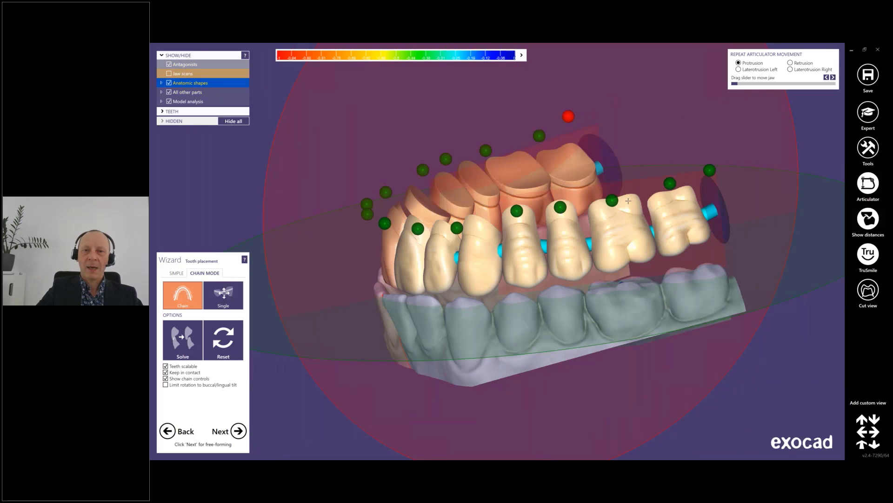
right_click_drag(419, 218, 684, 153)
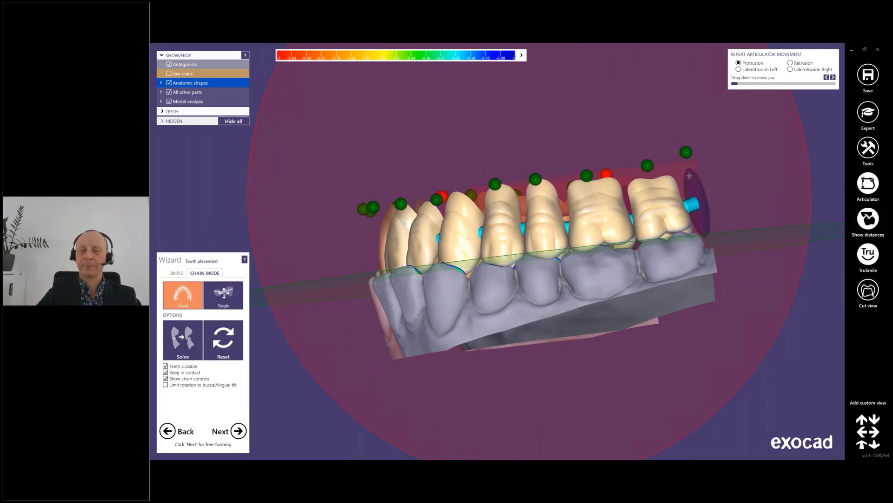
right_click_drag(659, 209, 684, 186)
Adjust individual upper teeth on the patient's right side in Single mode, and return to Chain mode
left_click(223, 294)
mouse_move(400, 284)
right_mouse_down()
mouse_move(436, 283)
mouse_move(405, 267)
right_mouse_up()
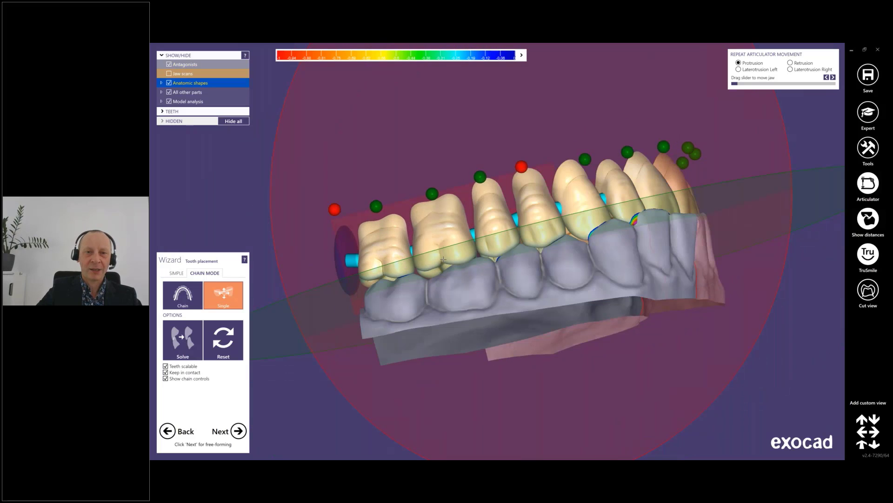
left_click_drag(453, 253, 453, 255)
right_click_drag(453, 255, 394, 276)
left_click_drag(411, 268, 440, 255)
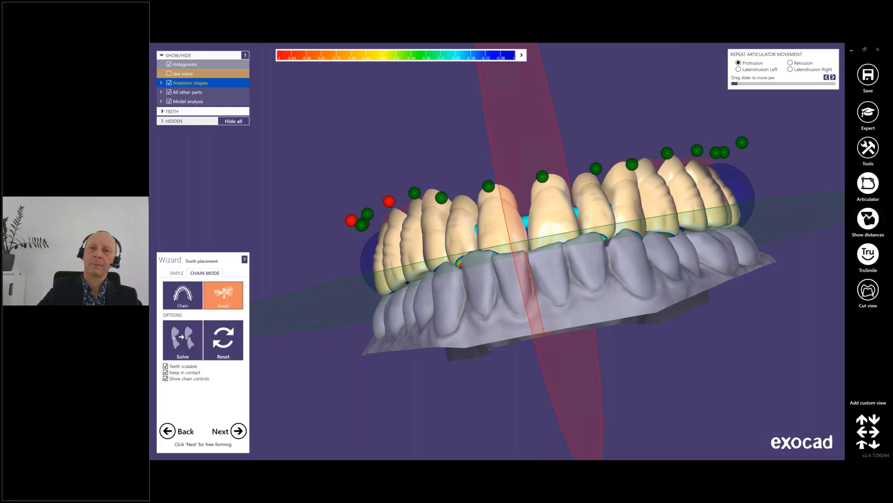
right_click_drag(439, 255, 522, 257)
left_click_drag(502, 255, 516, 254)
right_click_drag(516, 337, 510, 260)
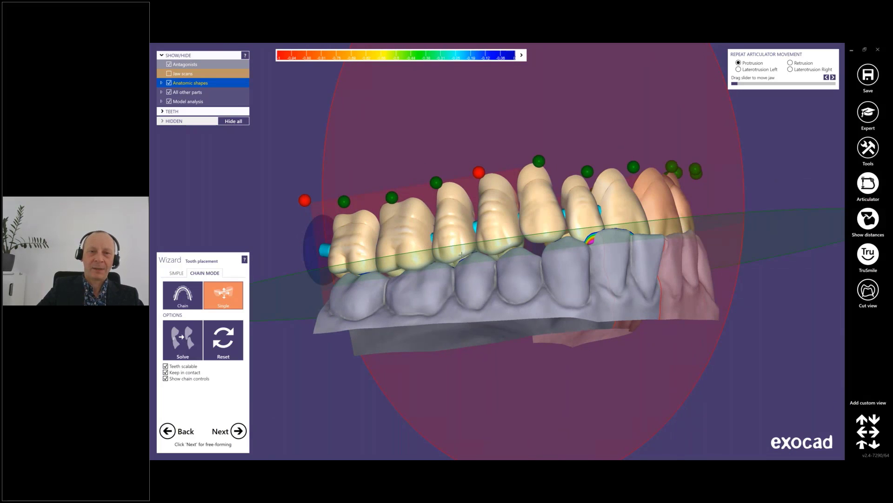
right_click_drag(462, 253, 441, 244)
left_click(183, 294)
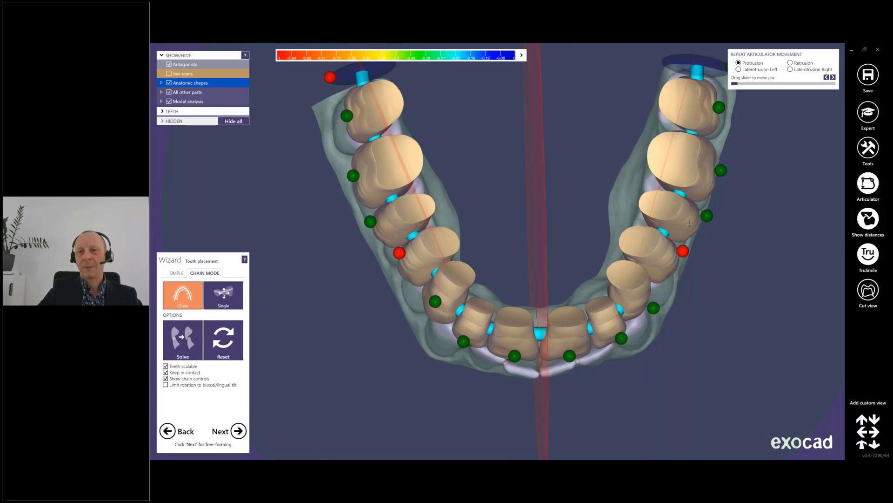
Examine the tooth contacts in Single mode from the occlusal and front, with the dynamic intersections turned off and on again
right_click_drag(616, 275, 508, 215)
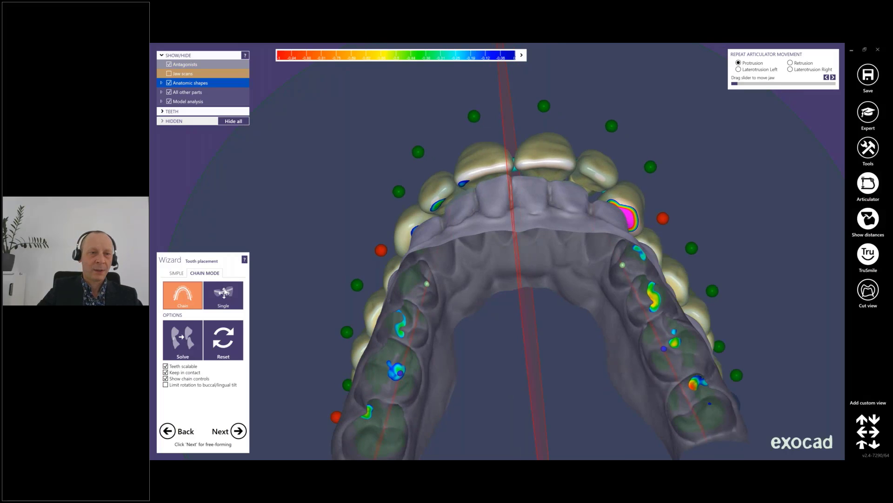
left_click(224, 293)
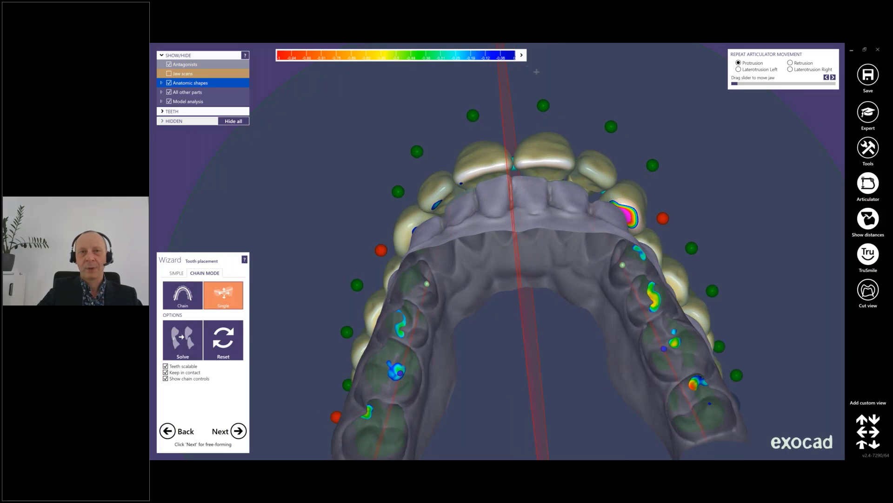
left_click(522, 55)
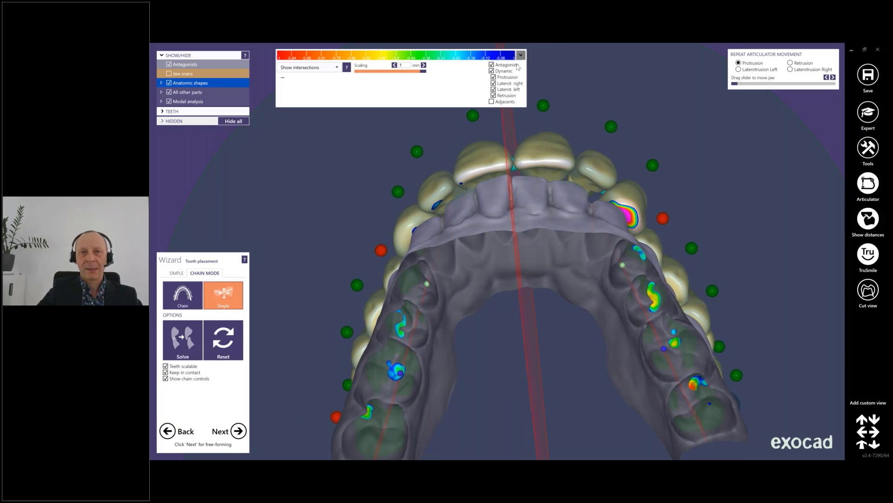
left_click(493, 71)
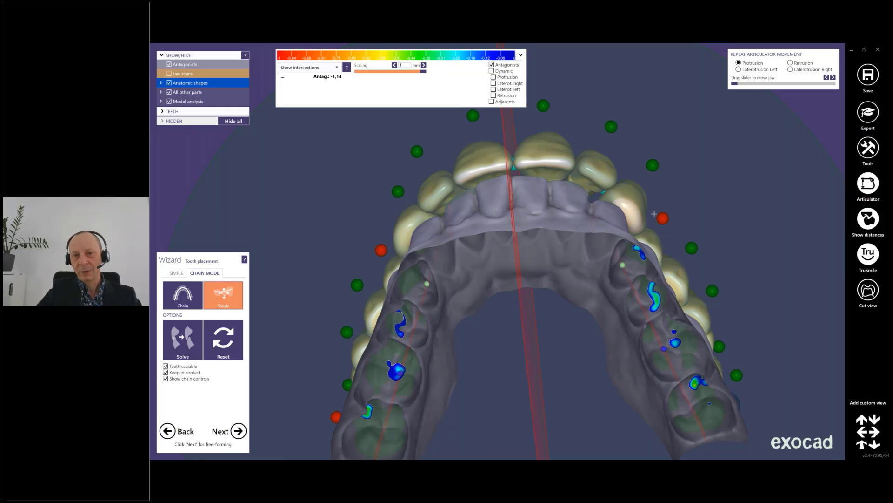
right_click_drag(654, 214, 655, 299)
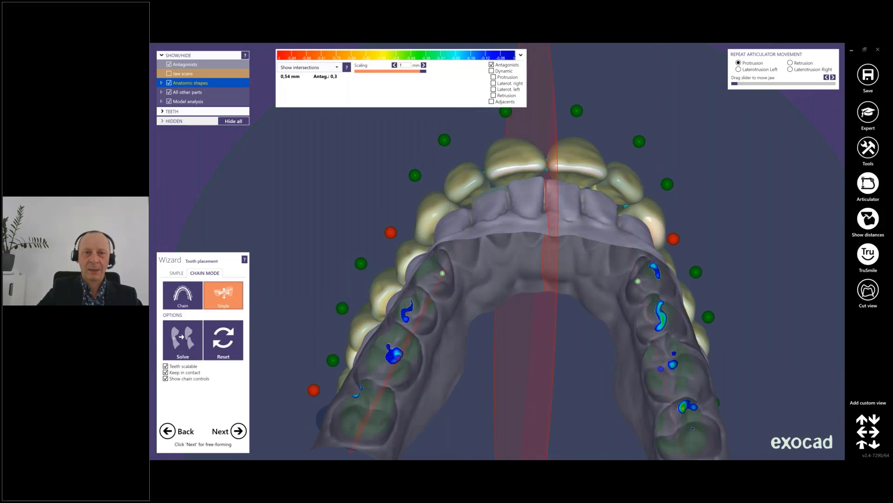
right_click_drag(449, 206, 465, 186)
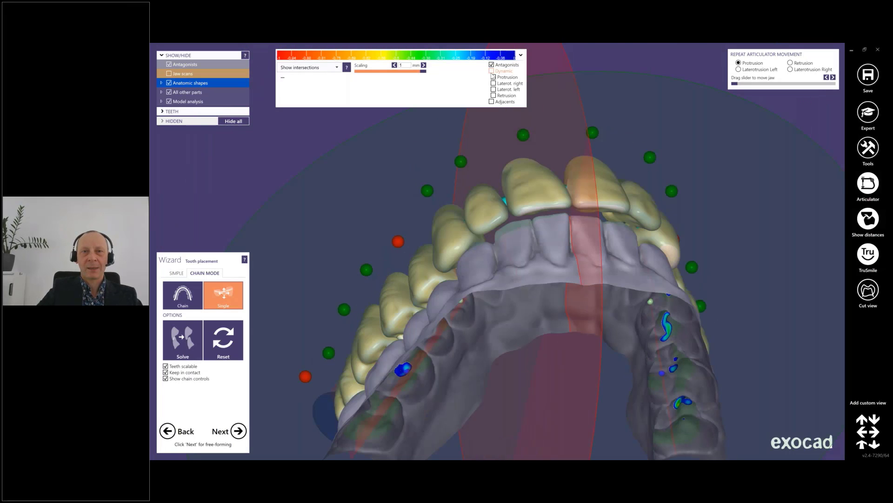
right_click_drag(536, 131, 480, 257)
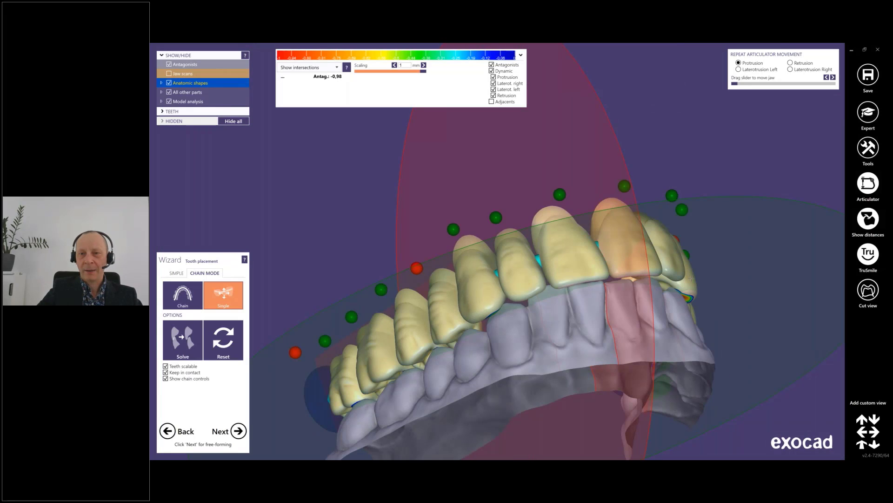
right_click_drag(696, 276, 626, 196)
Proceed to free-forming, view the free tools, and choose the Tooth Parts preset of the anatomic tools
left_click(238, 431)
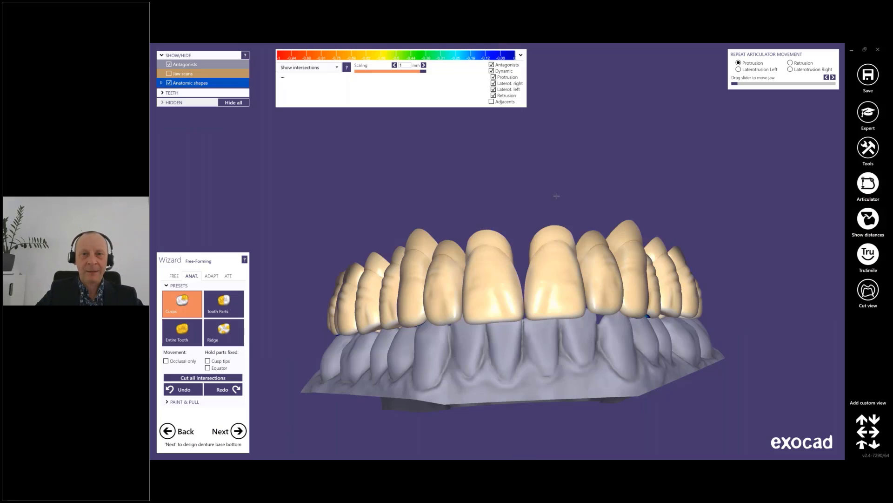
scroll(556, 196, "down", 2)
right_click_drag(538, 208, 463, 237)
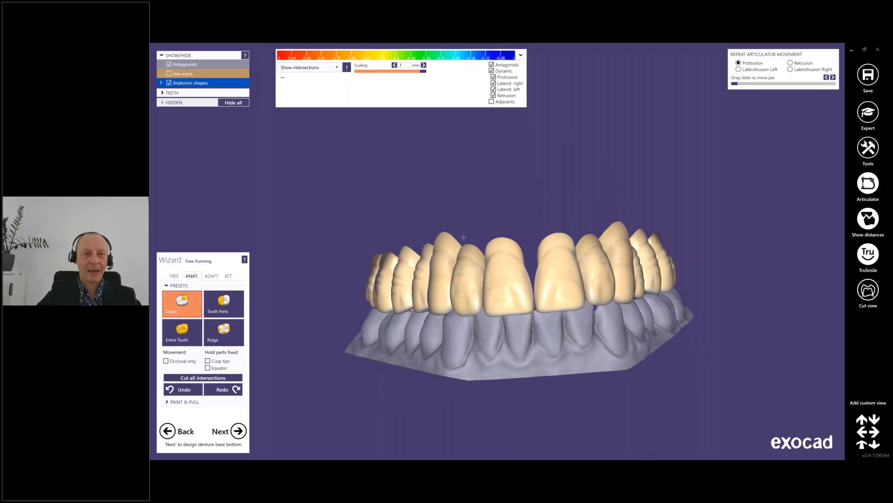
left_click(174, 276)
mouse_move(282, 282)
right_mouse_down()
mouse_move(374, 287)
mouse_move(286, 281)
right_mouse_up()
left_click(224, 300)
right_click_drag(405, 307, 421, 308)
left_click(192, 276)
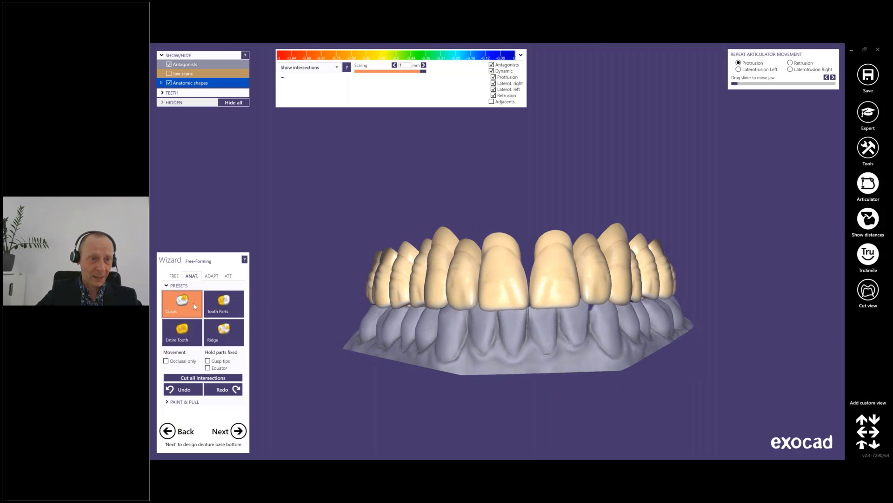
left_click(233, 306)
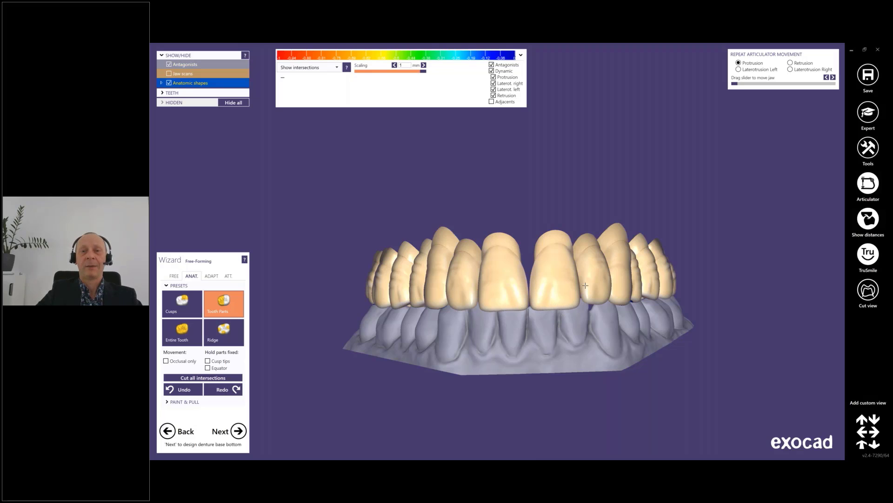
Show only the upper denture teeth from the occlusal side and turn off the dynamic intersections
right_click_drag(585, 286, 555, 301)
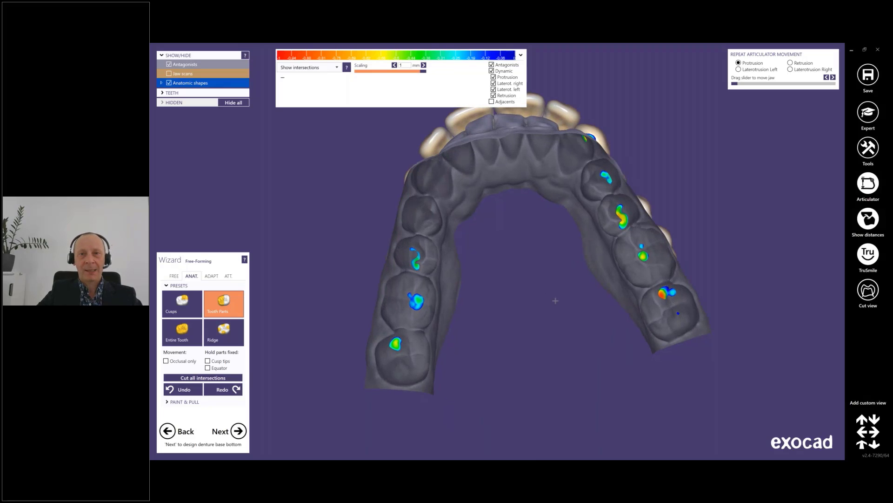
key("ctrl+a")
middle_click_drag(555, 300, 550, 339)
right_click_drag(550, 339, 550, 312)
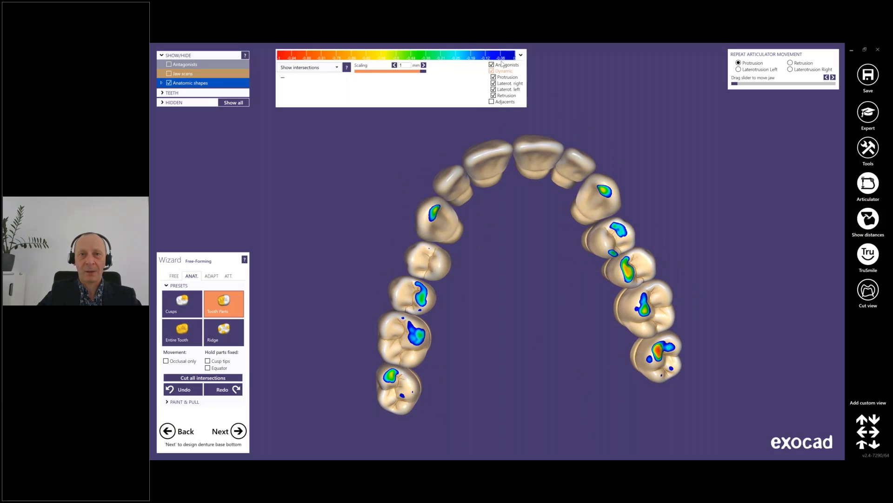
left_click(492, 71)
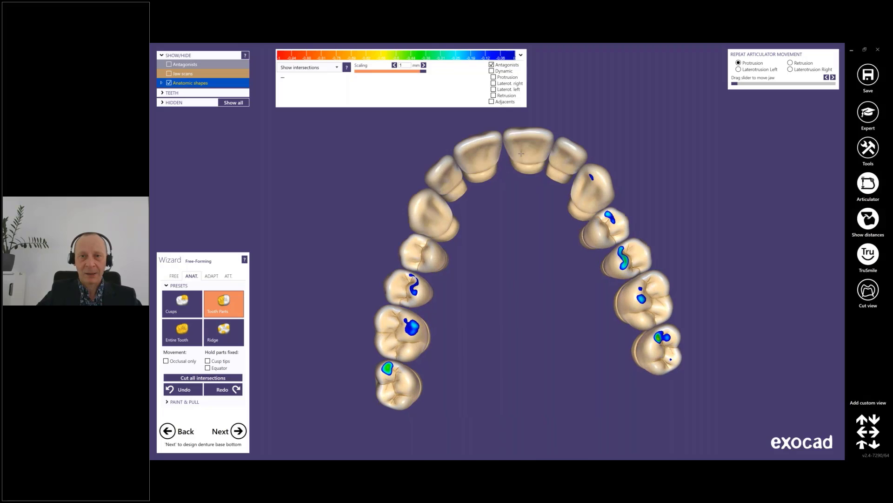
Add material to the palatal surface of the upper right canine with the free-forming Add/Remove brush
left_click(175, 275)
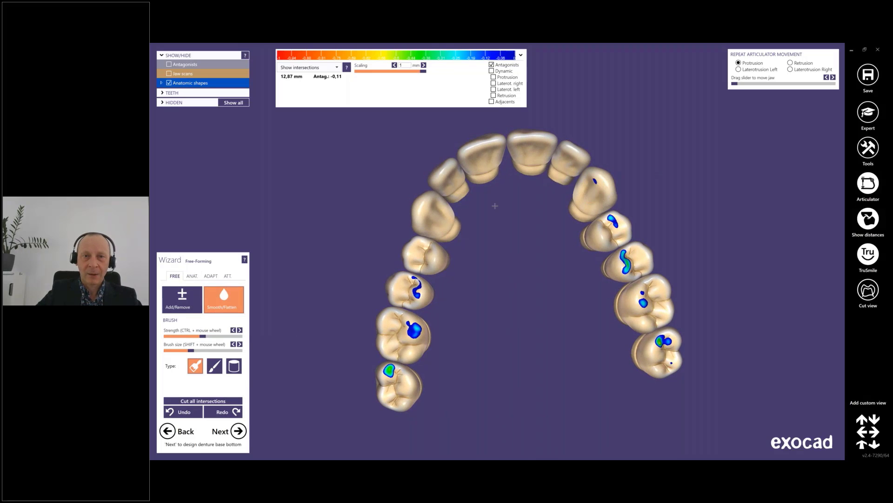
right_click_drag(494, 202, 492, 204)
left_click(184, 299)
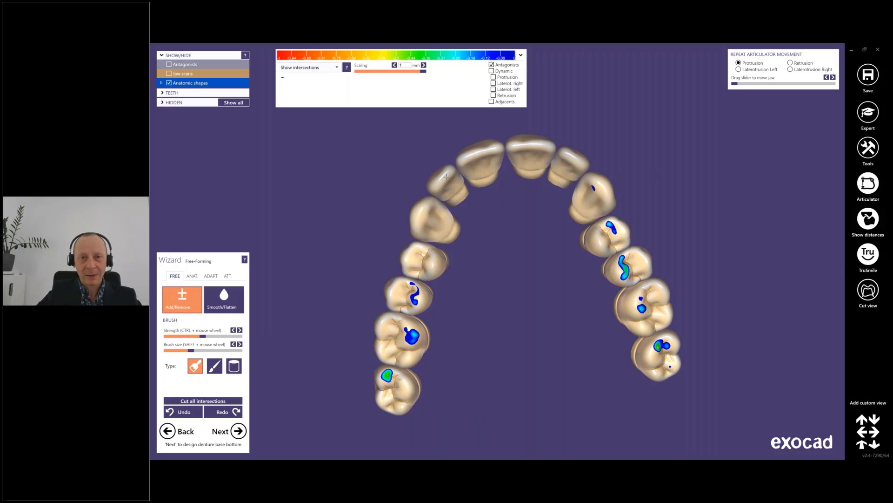
left_click(428, 215)
right_click_drag(446, 235, 445, 233)
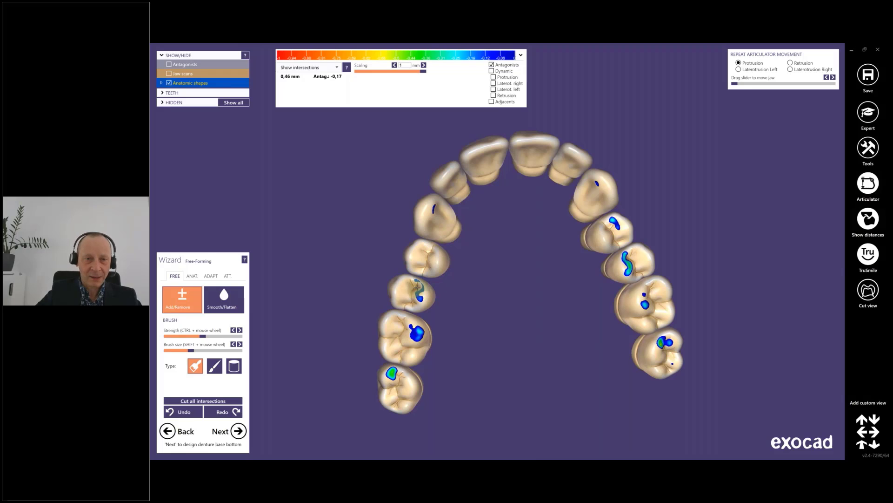
Smooth the contact areas on the upper premolars and molars of both sides with the Smooth/Flatten brush
left_click(232, 299)
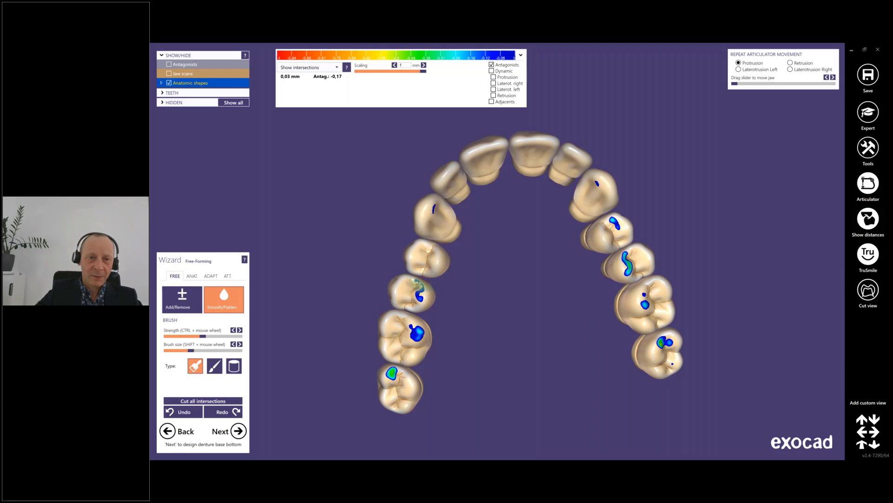
left_click(614, 224)
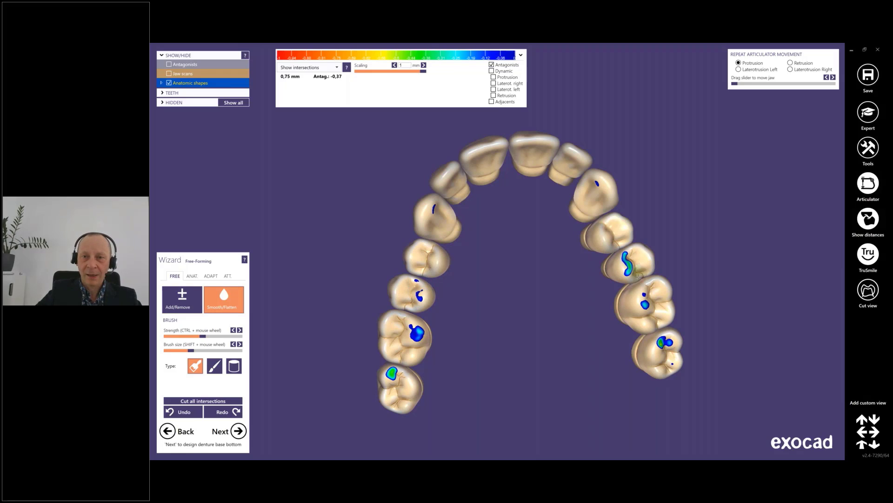
left_click_drag(625, 255, 628, 268)
mouse_move(568, 279)
right_mouse_down()
mouse_move(559, 284)
mouse_move(561, 274)
right_mouse_up()
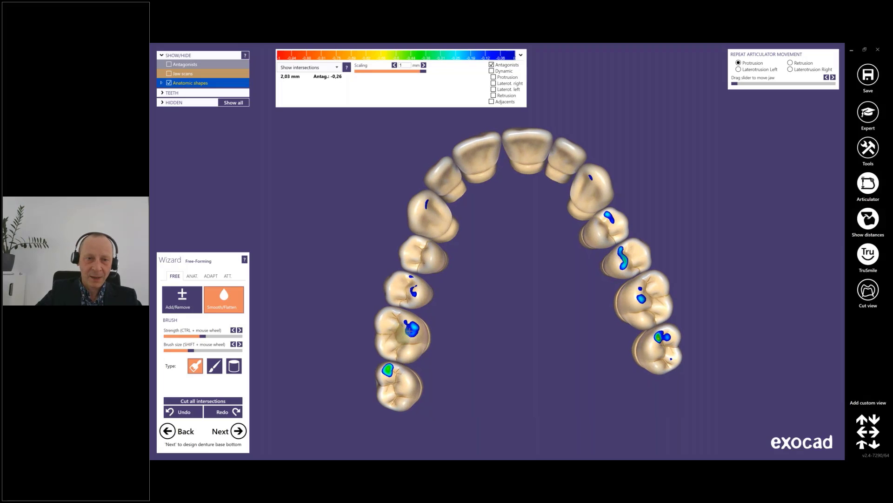
left_click(408, 332)
left_click(389, 371)
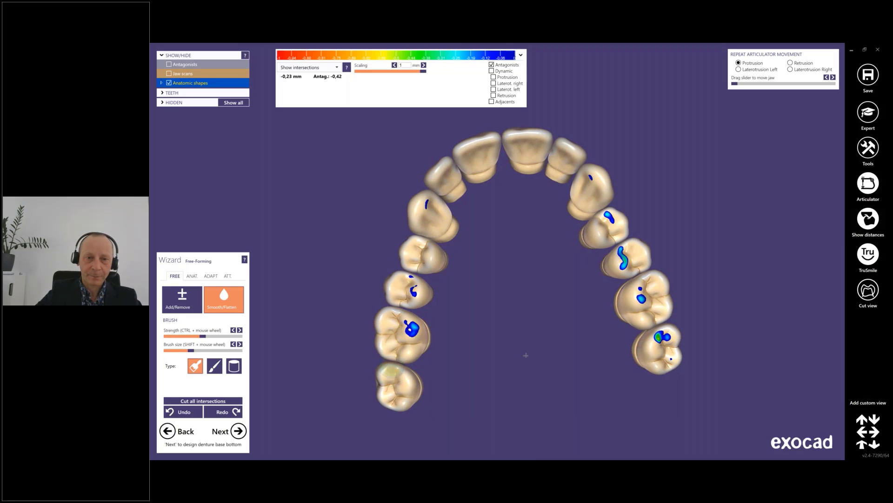
left_click(663, 336)
right_click_drag(577, 329, 579, 296)
scroll(580, 297, "up", 2)
In the static occlusal adaptation, mark the contact areas on both upper first molars and both canines as excluded parts
left_click(192, 276)
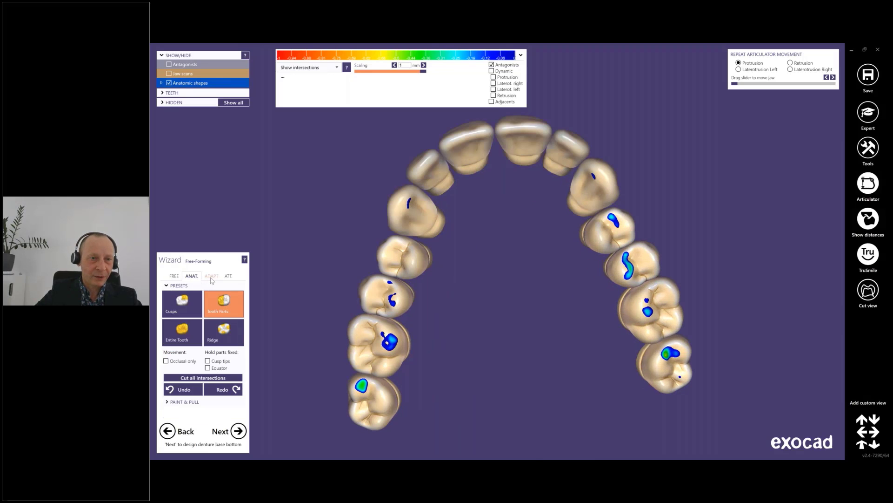
left_click(211, 276)
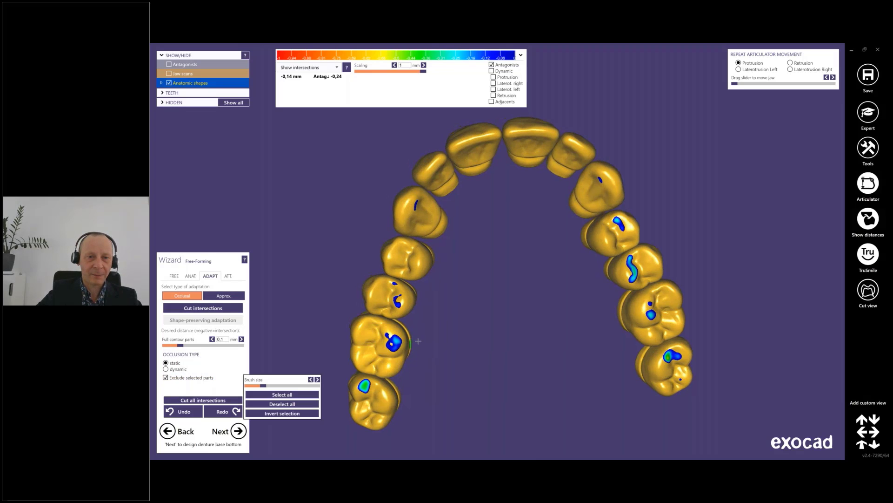
scroll(430, 350, "up", 3)
scroll(375, 338, "up", 4, "shift")
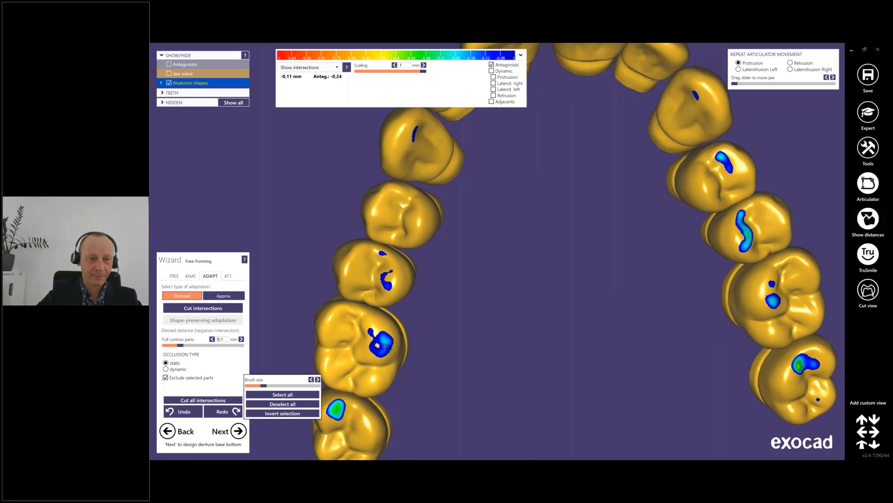
left_click(371, 336)
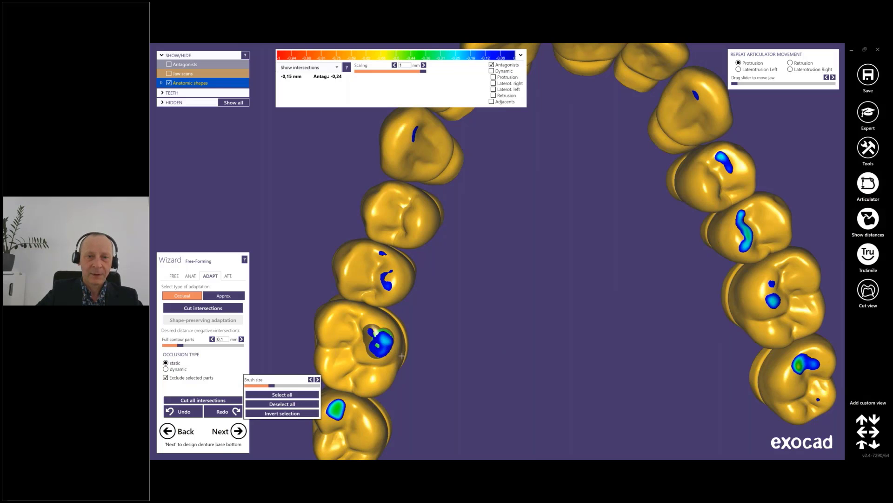
left_click_drag(765, 284, 771, 304)
left_click(695, 97)
mouse_move(642, 198)
middle_mouse_down()
mouse_move(641, 247)
mouse_move(635, 232)
middle_mouse_up()
left_click(404, 172)
scroll(528, 239, "down", 2)
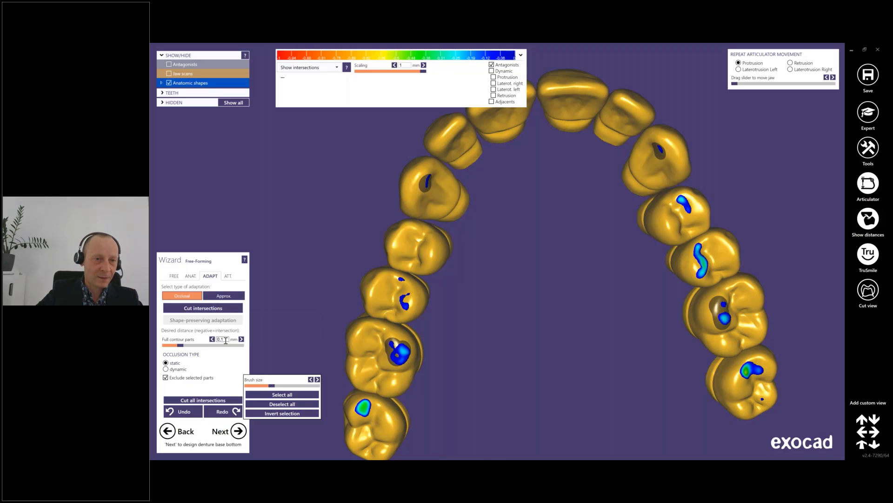
Set the desired distance for full contour parts to 0.05 mm and cut the static intersections
left_click(226, 339)
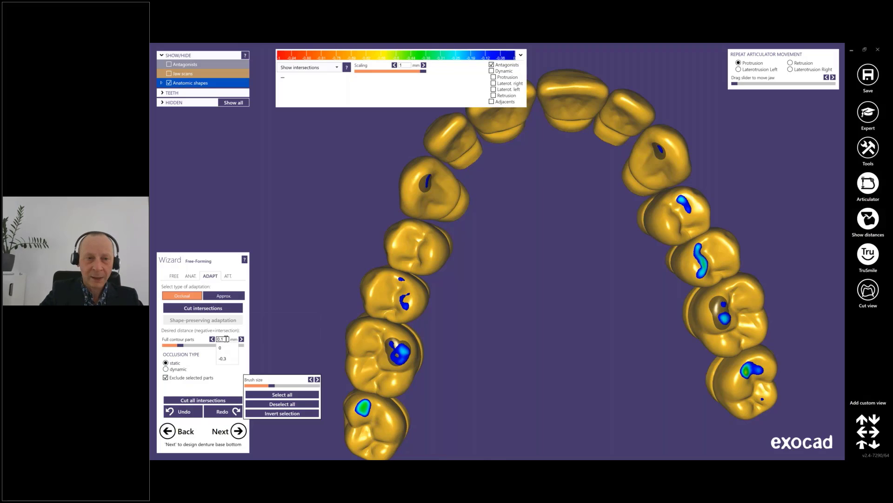
type("5")
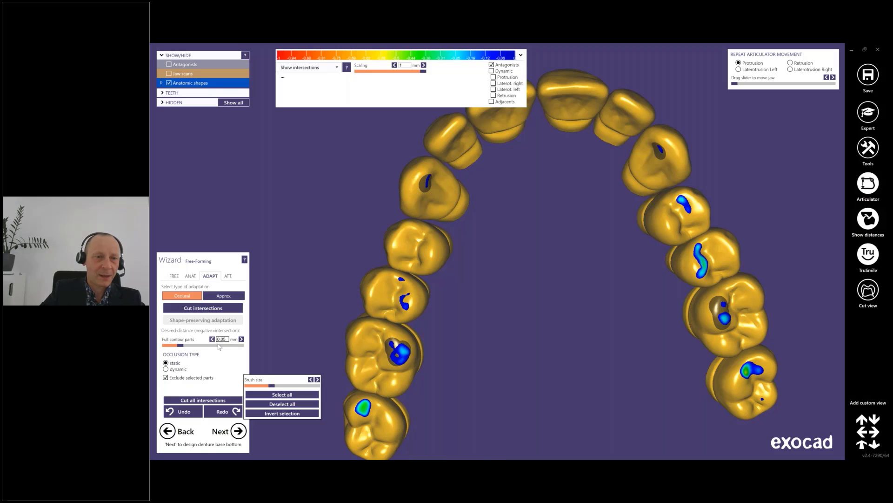
left_click(210, 308)
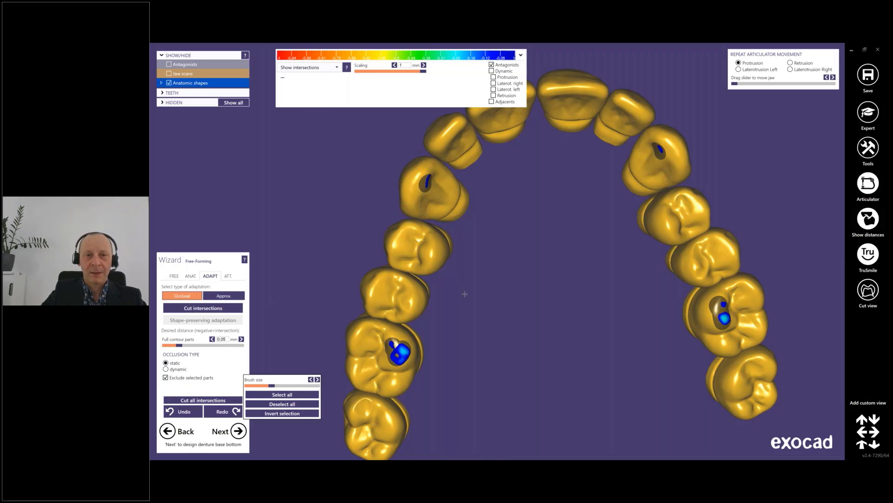
right_click_drag(475, 295, 478, 289)
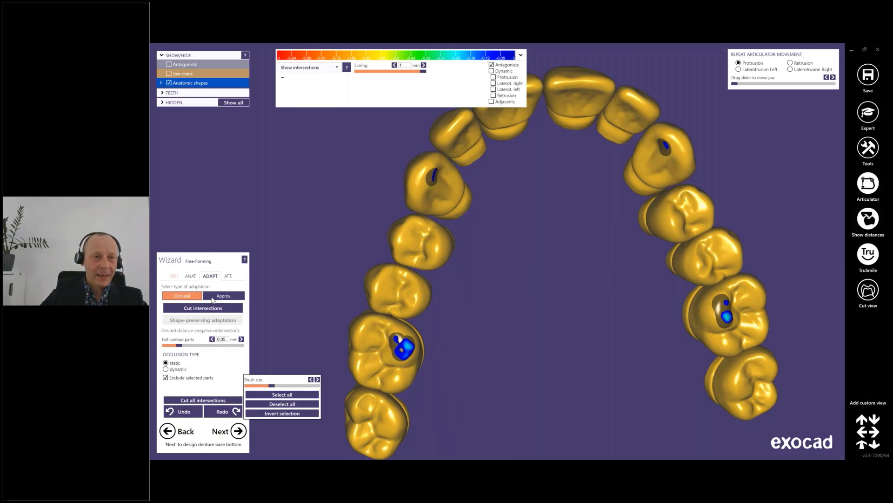
Return to the free brush tools, go over the contacts on both canines, and turn on the dynamic intersections
left_click(174, 276)
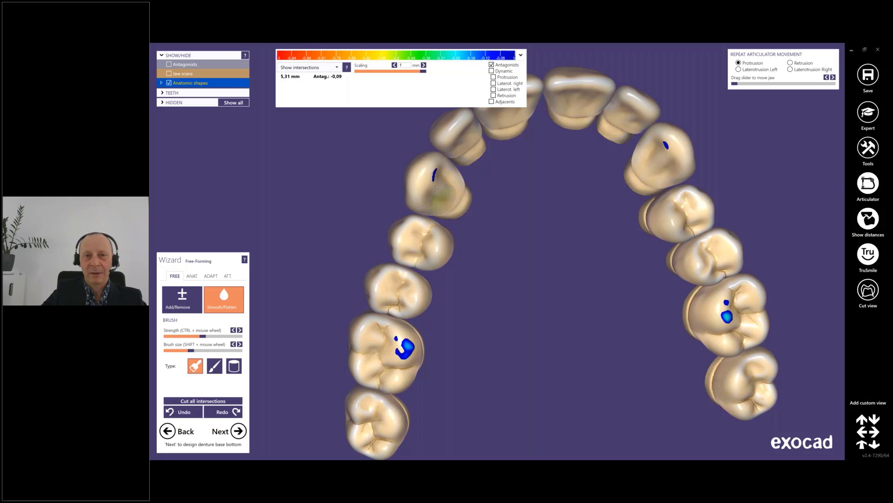
left_click_drag(436, 183, 430, 174)
left_click_drag(662, 149, 671, 144)
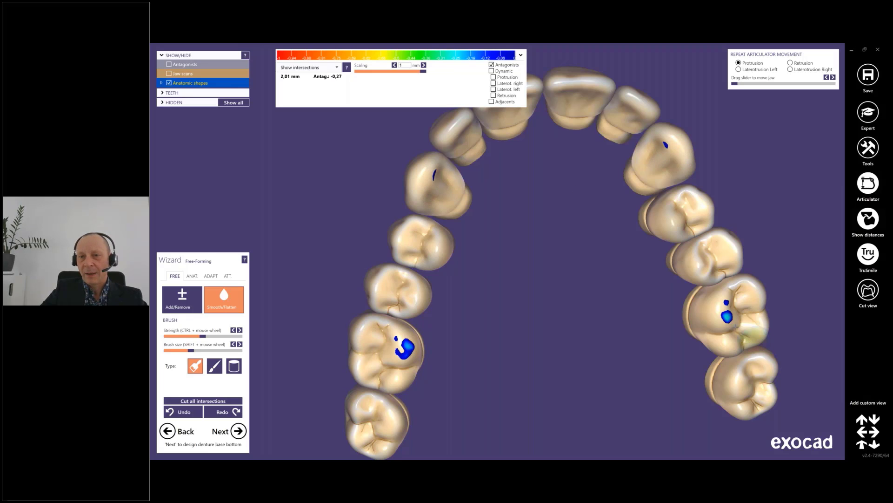
right_click_drag(624, 291, 624, 310)
left_click(491, 72)
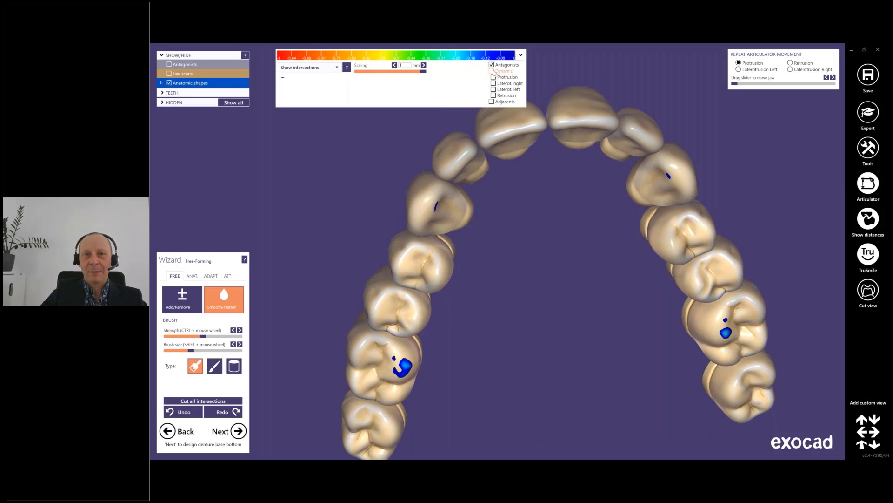
right_click_drag(584, 244, 561, 263)
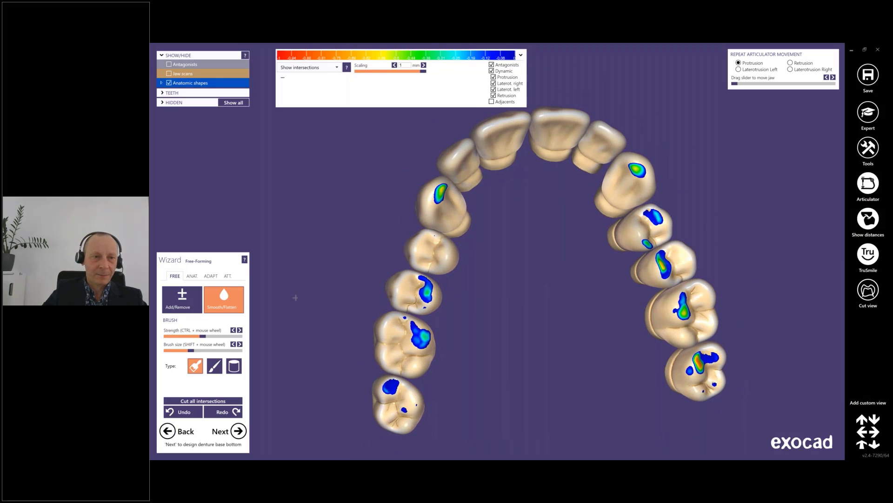
Exclude selected parts from the dynamic occlusal adaptation and mark the contact areas on both upper canines
left_click(211, 276)
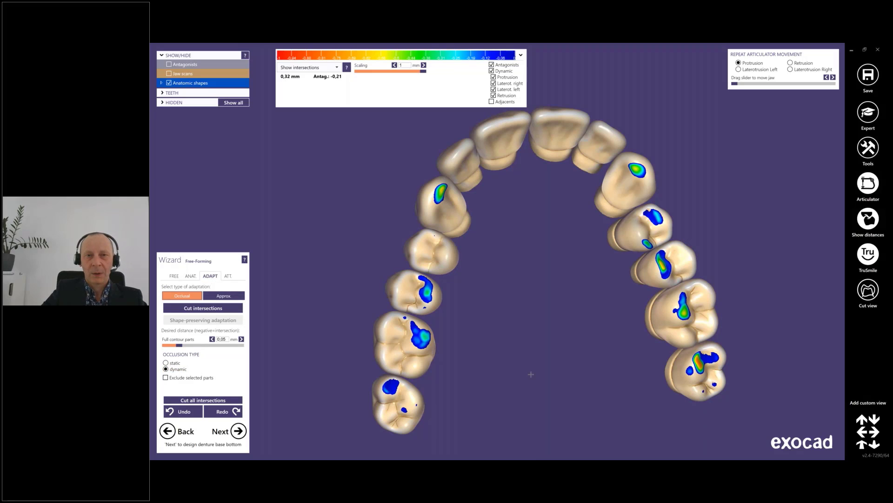
left_click(173, 277)
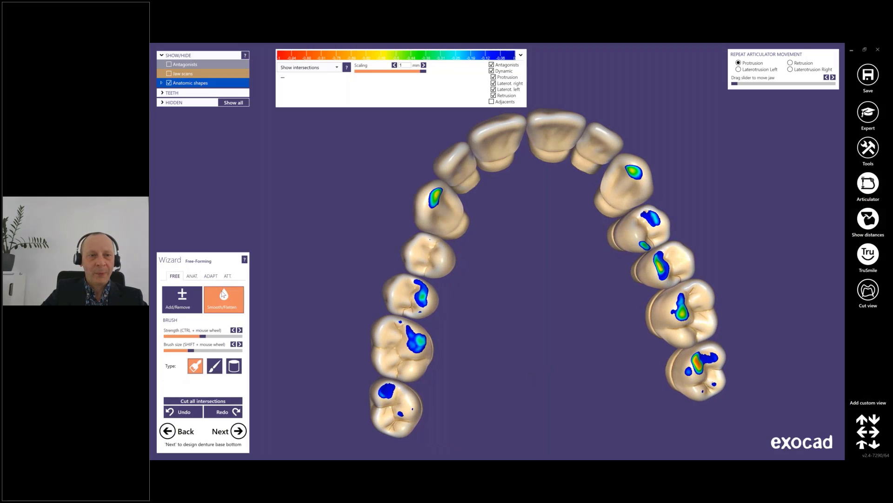
left_click(211, 278)
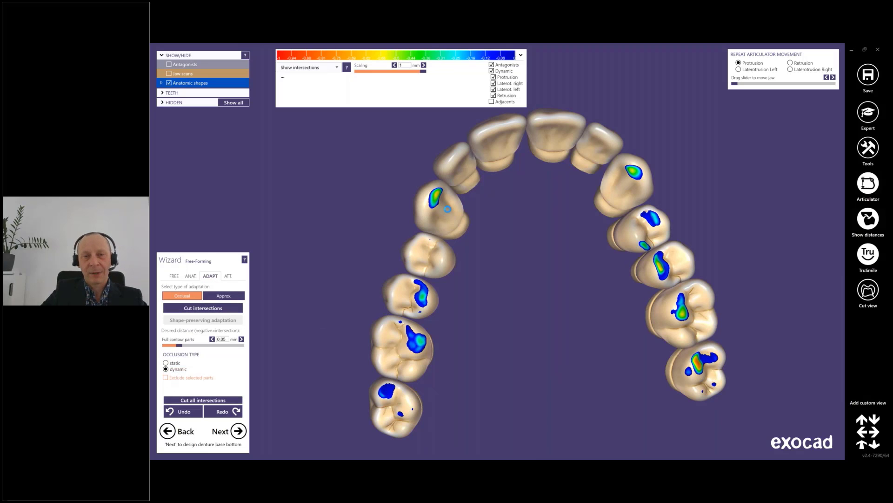
left_click(165, 377)
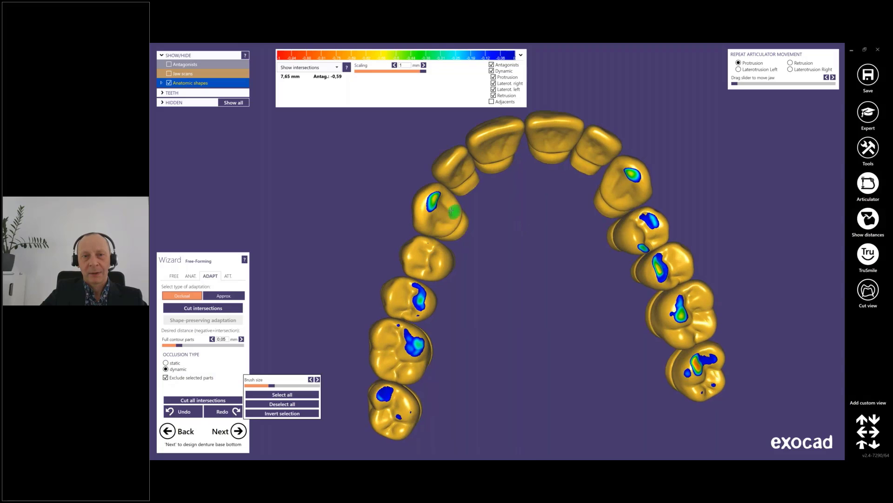
scroll(453, 211, "up", 3)
mouse_move(430, 195)
left_mouse_down()
mouse_move(417, 204)
mouse_move(433, 189)
left_mouse_up()
left_click_drag(712, 170, 693, 158)
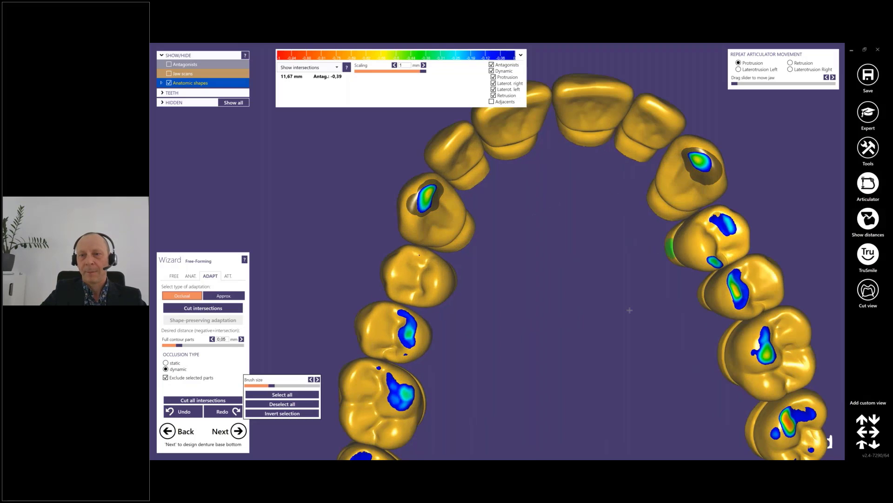
Mark the contact areas on the upper first molars as excluded parts and cut the dynamic intersections
scroll(628, 306, "down", 2)
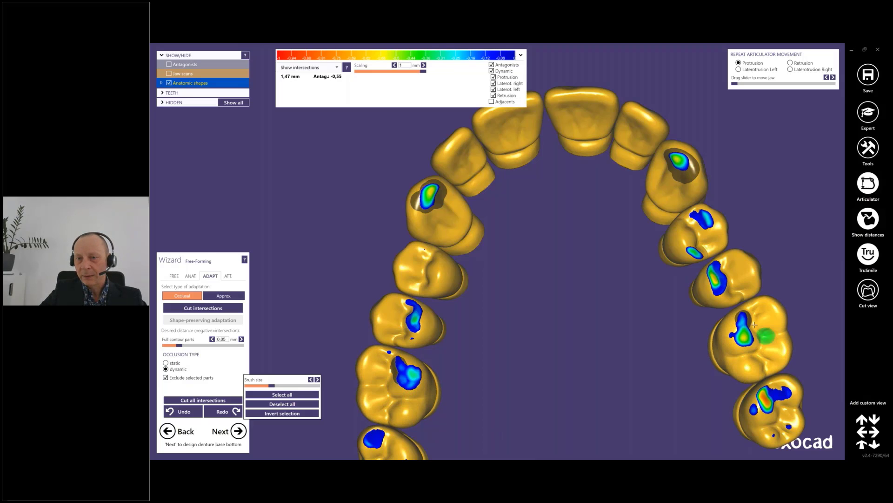
left_click_drag(751, 329, 750, 349)
mouse_move(749, 363)
right_mouse_down()
mouse_move(784, 343)
mouse_move(776, 333)
right_mouse_up()
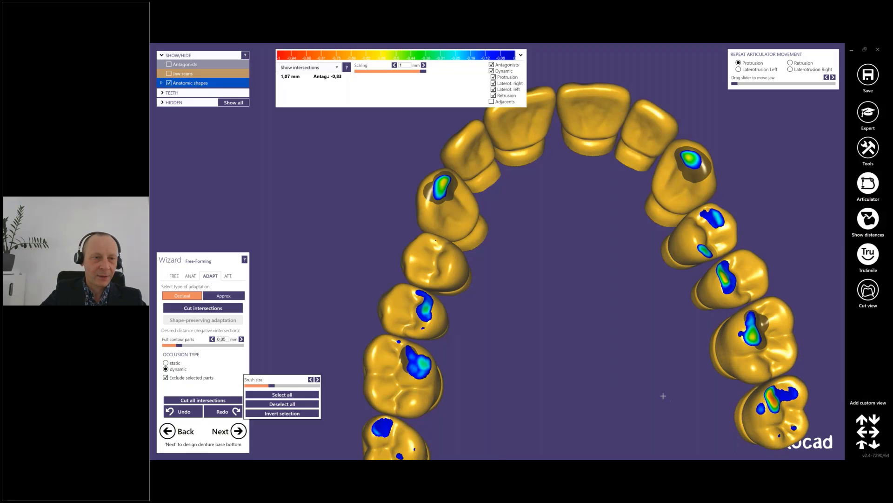
right_click_drag(662, 394, 657, 389)
left_click(200, 311)
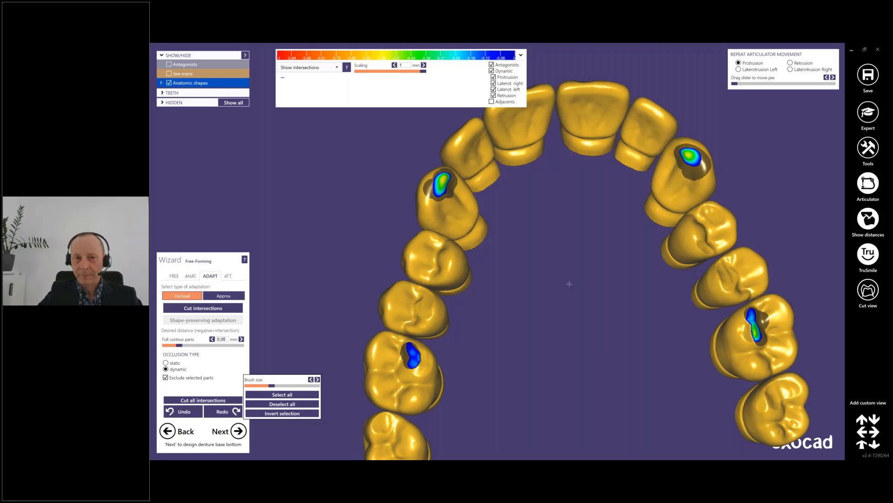
scroll(565, 284, "down", 2)
right_click_drag(563, 285, 564, 289)
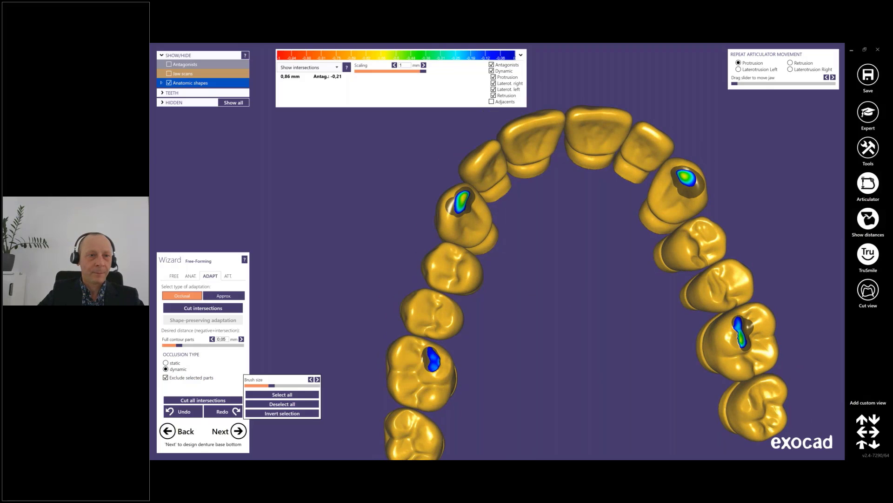
Check the remaining dynamic contacts on the upper teeth in the free tools and try to proceed with the wizard
right_click(491, 330)
left_click(179, 275)
left_click(174, 275)
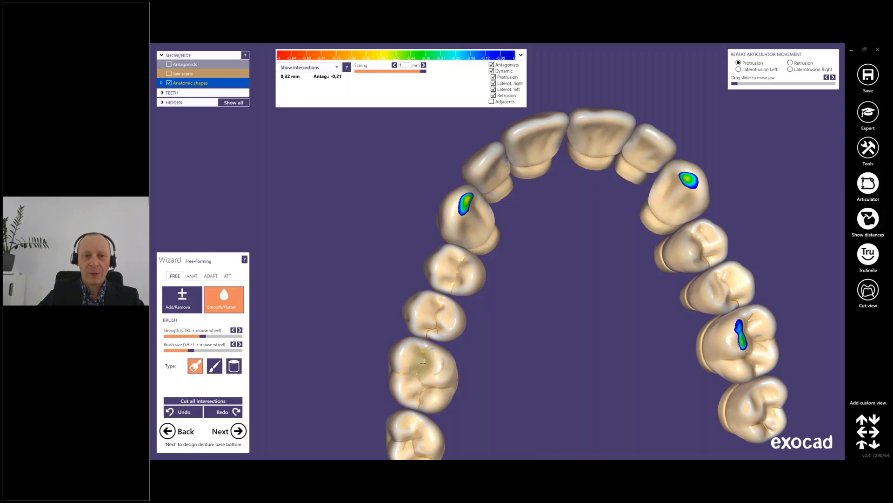
scroll(568, 327, "down", 3)
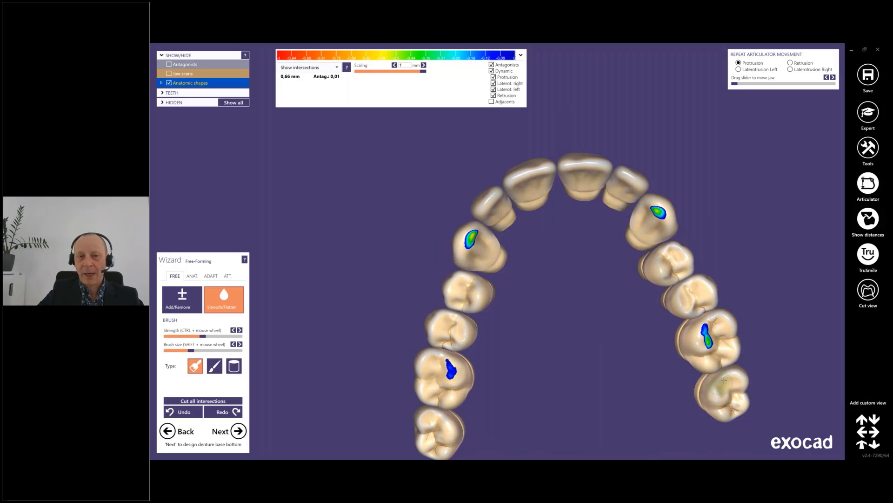
right_click_drag(584, 405, 589, 442)
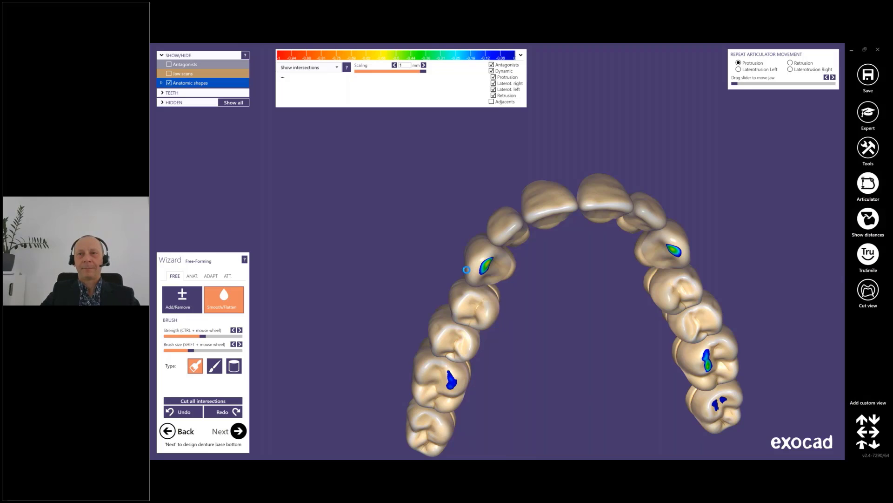
key("Return")
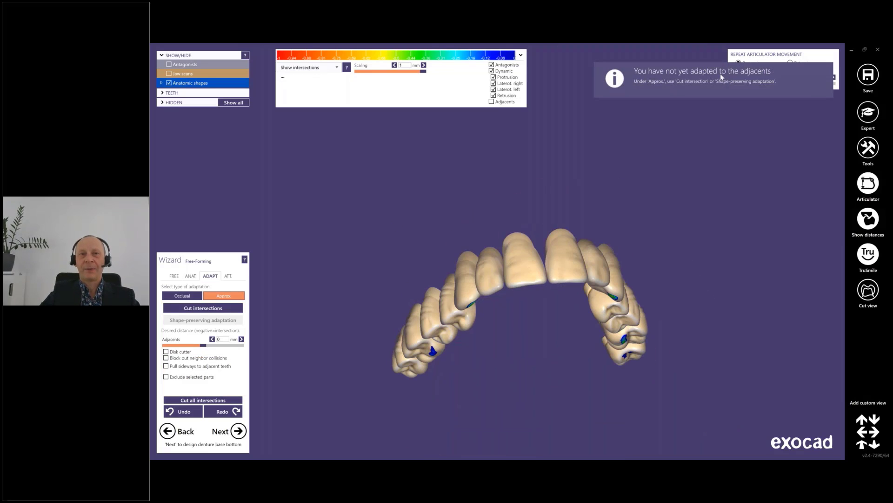
Turn off the distance display on the teeth and proceed to the denture base bottom design
left_click(521, 55)
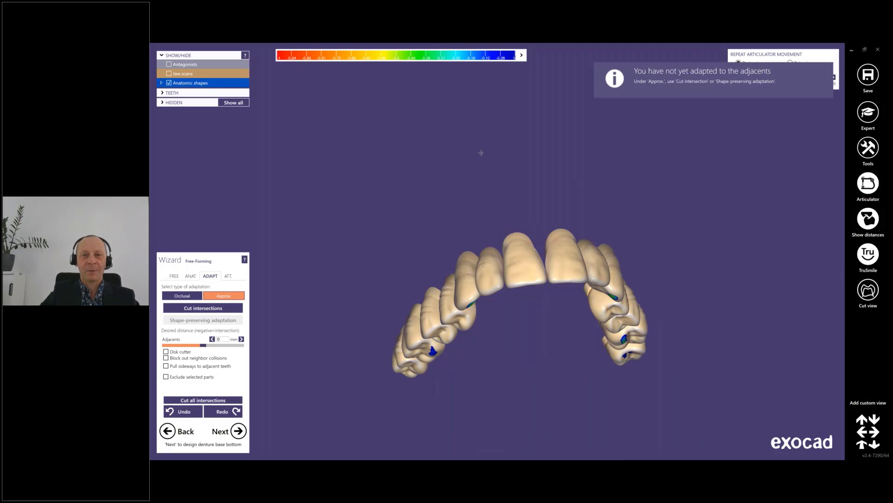
left_click(869, 218)
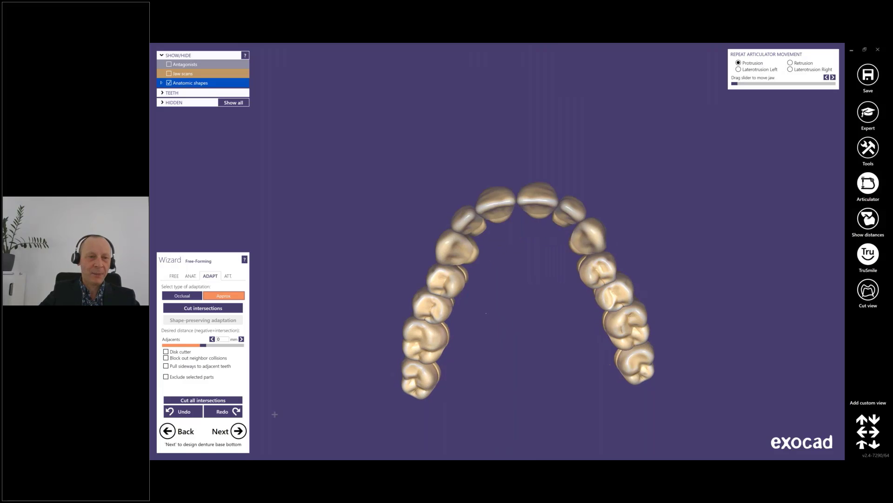
left_click(250, 430)
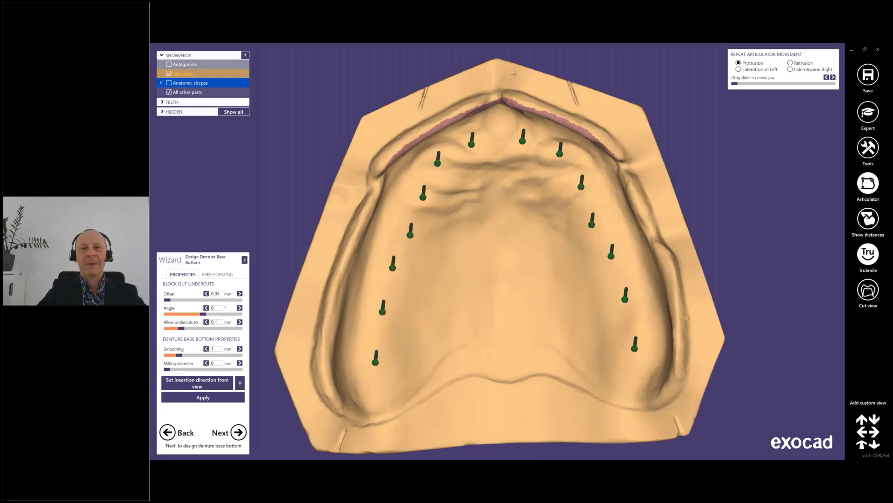
Set the block-out offset to 0 mm, allow undercuts to 0.5 mm, and apply the denture base bottom properties
right_click_drag(514, 74, 519, 79)
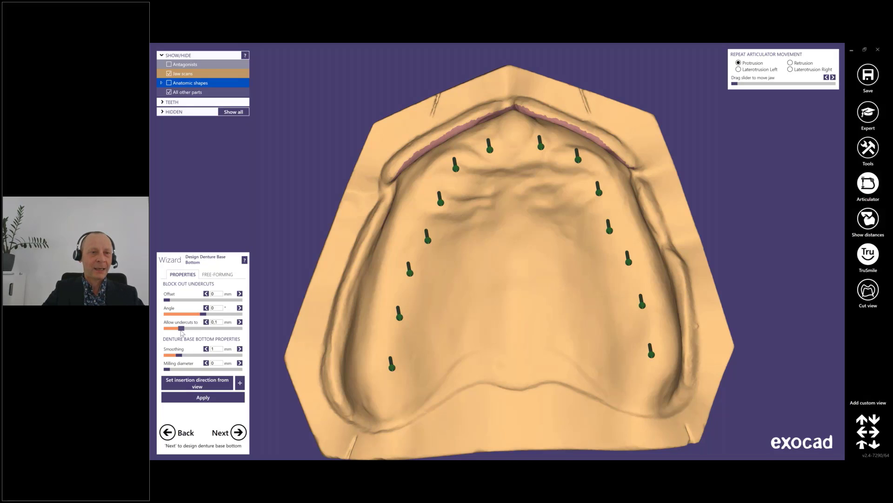
left_click_drag(182, 328, 241, 328)
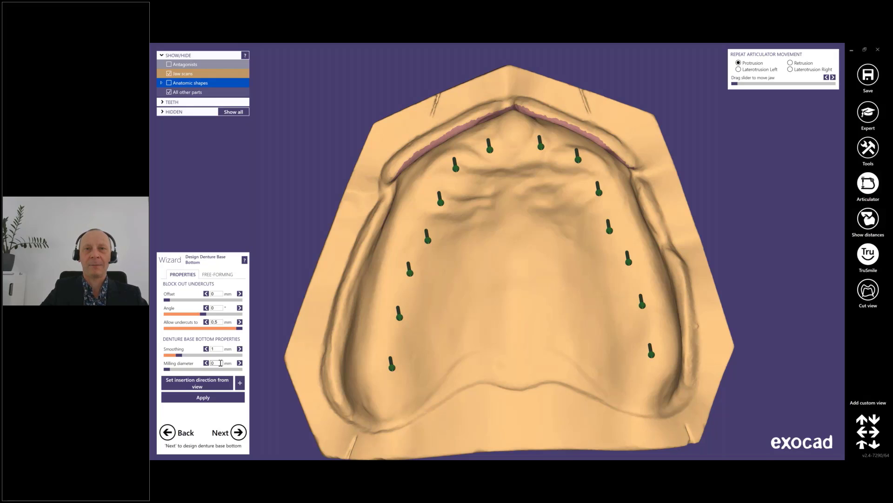
left_click(215, 399)
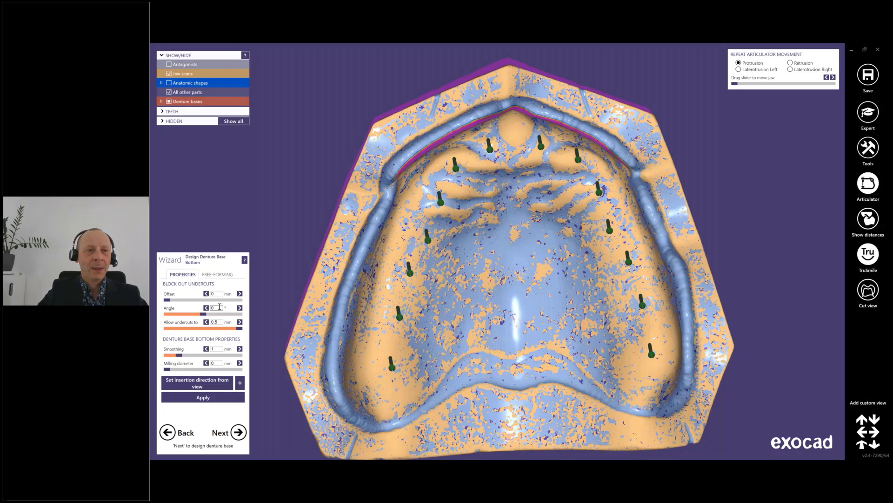
Add material over the incisive papilla and the palatal rugae on both sides of the denture base bottom with the Add/Remove brush
left_click(213, 274)
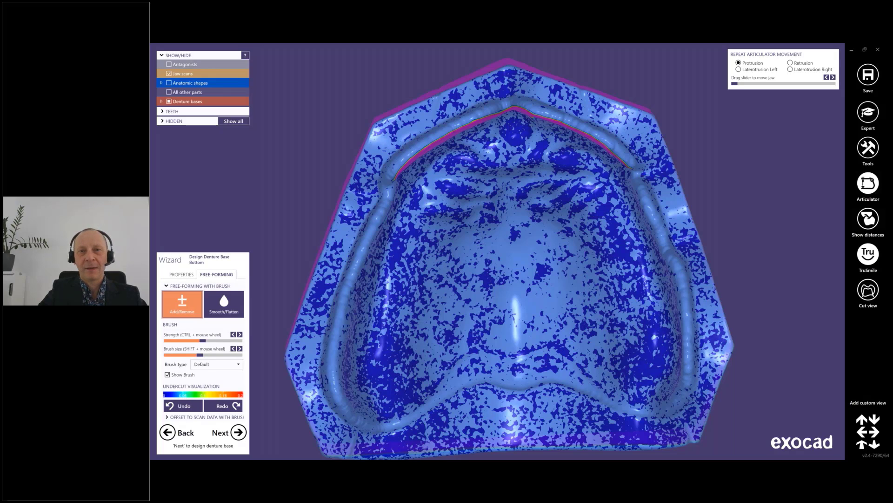
left_click_drag(509, 138, 512, 142)
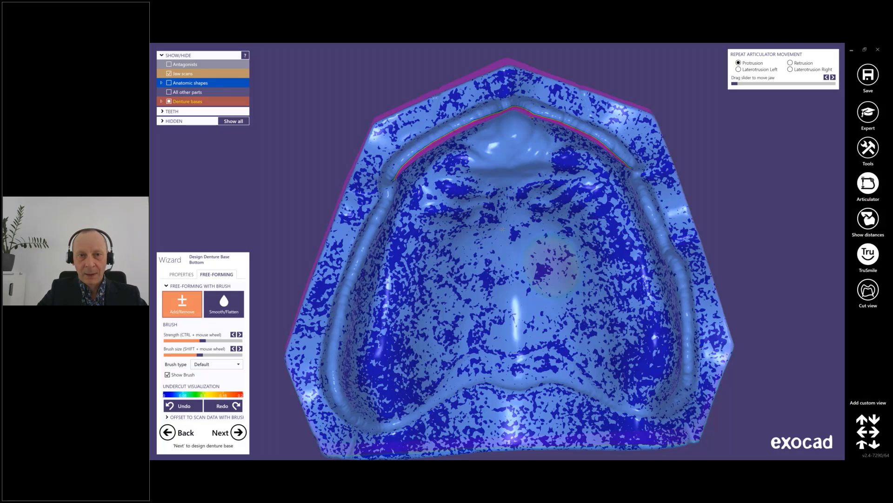
left_click_drag(461, 195, 452, 205)
left_click(572, 199)
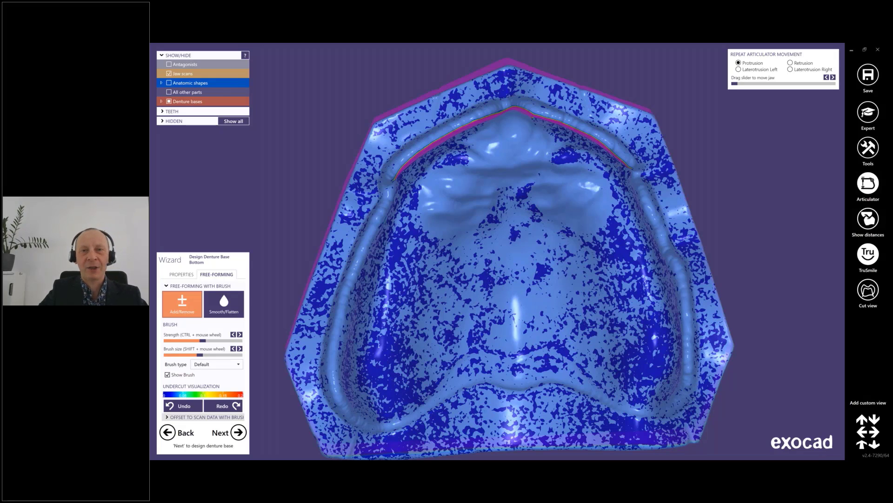
Mark the incisive papilla on the denture base bottom and apply an offset to scan data of 0.1 there
left_click(204, 417)
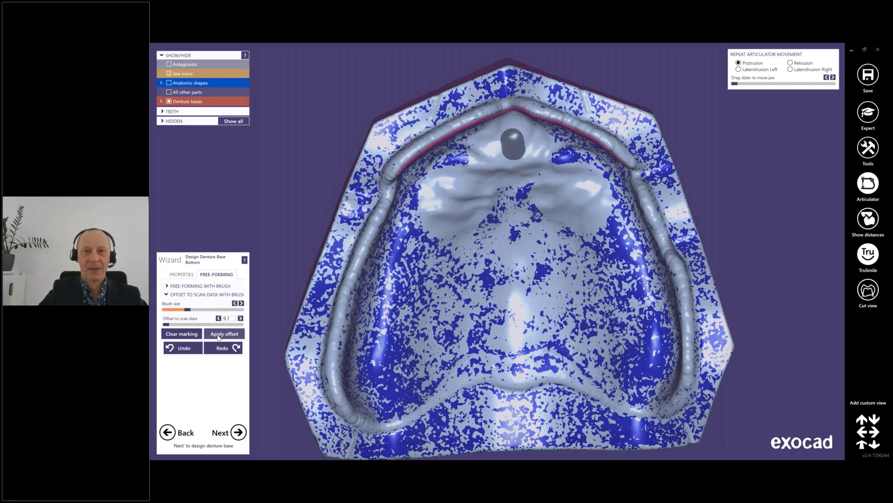
left_click(219, 335)
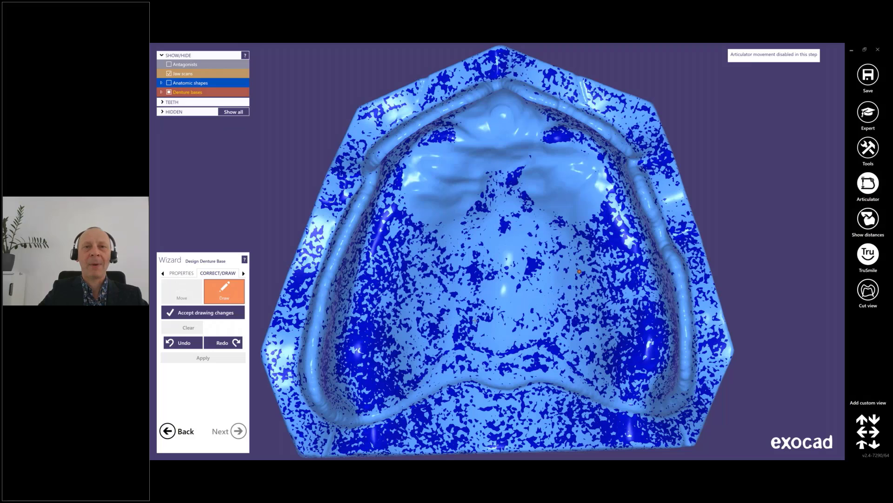
Detect the denture base margin from four points placed along the outer border on both sides of the jaw scan
middle_click_drag(471, 311, 486, 305)
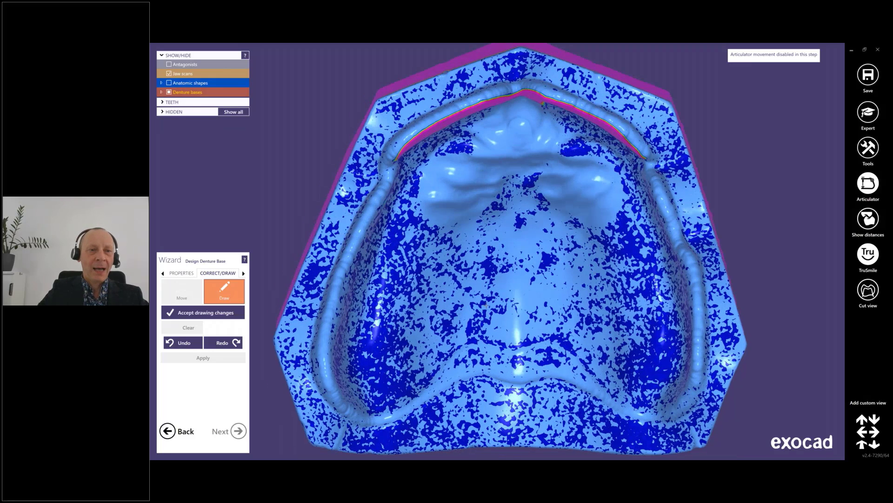
right_click_drag(486, 306, 486, 302)
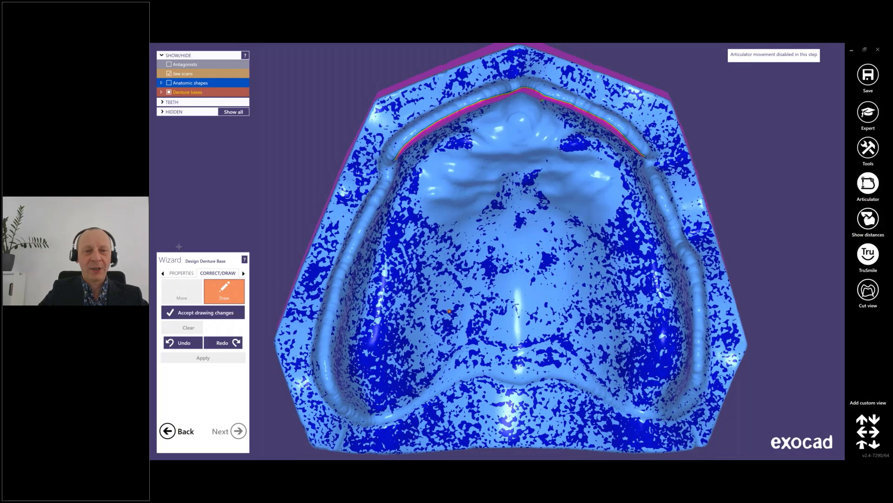
left_click(243, 273)
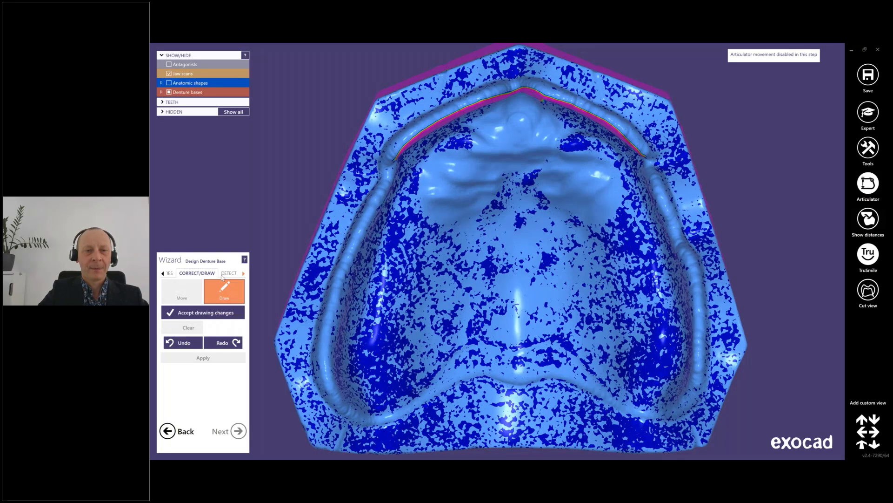
left_click(224, 274)
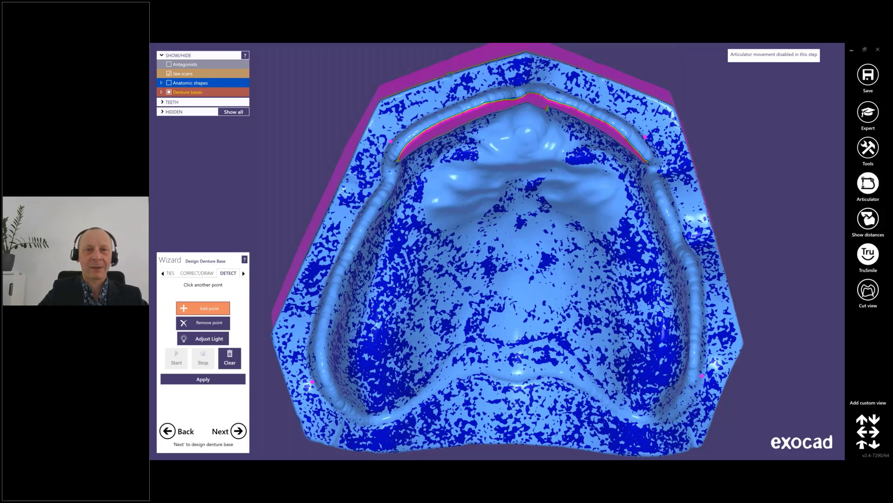
left_click(702, 376)
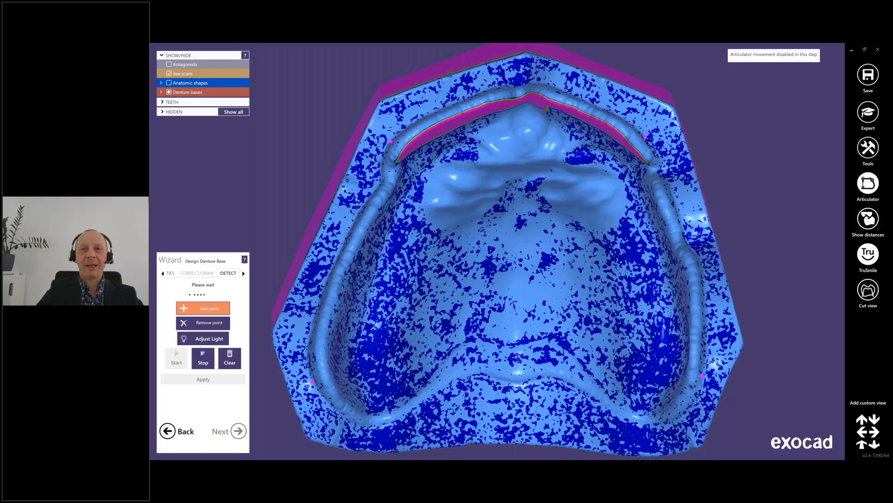
right_click_drag(770, 197, 276, 277)
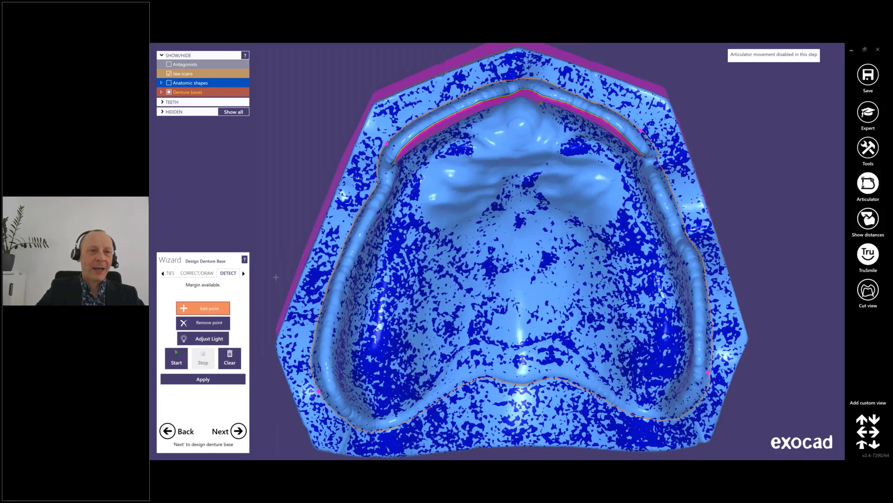
Review the detected margin with its editable points around the whole jaw and apply it to the denture base
left_click(202, 273)
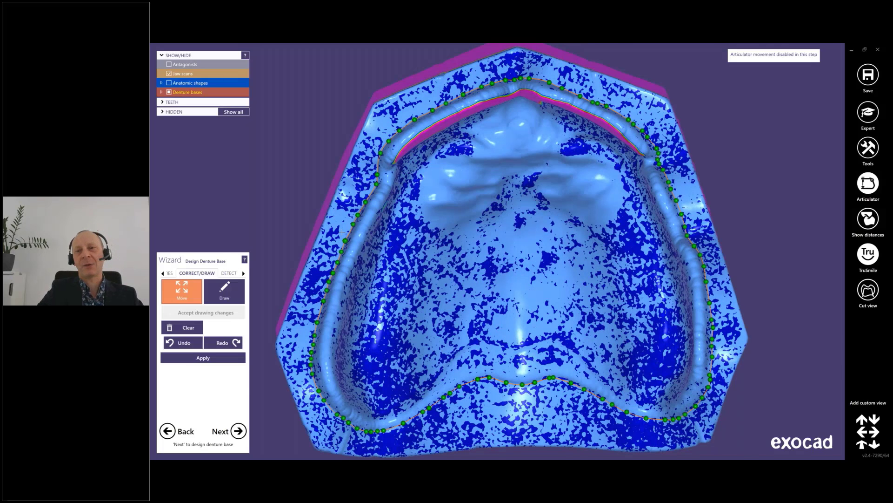
scroll(343, 232, "up", 2)
scroll(421, 216, "down", 2)
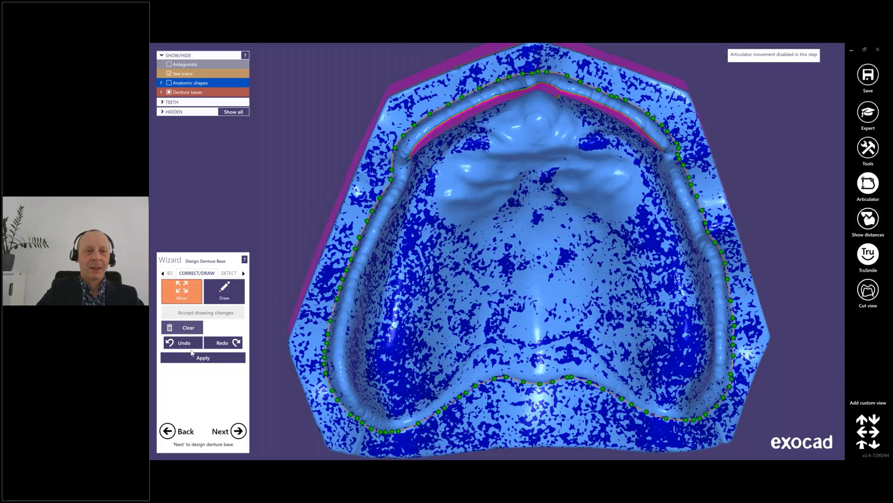
scroll(433, 273, "down", 1)
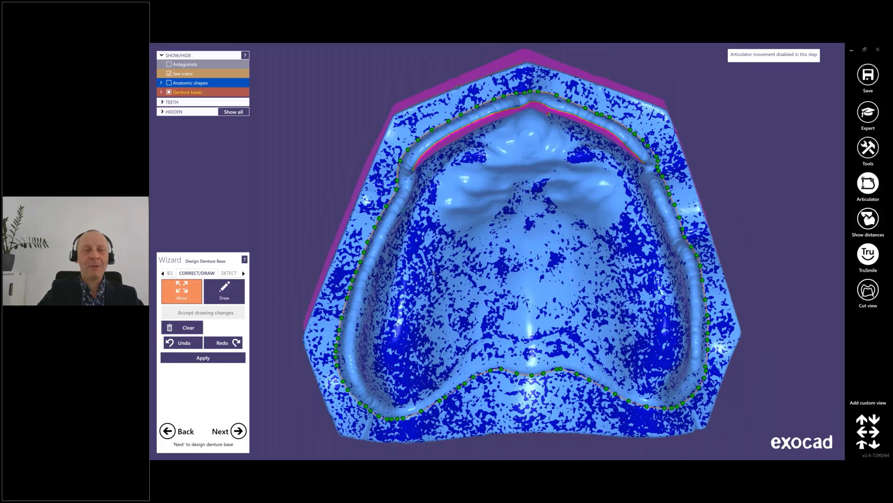
right_click_drag(432, 273, 444, 268)
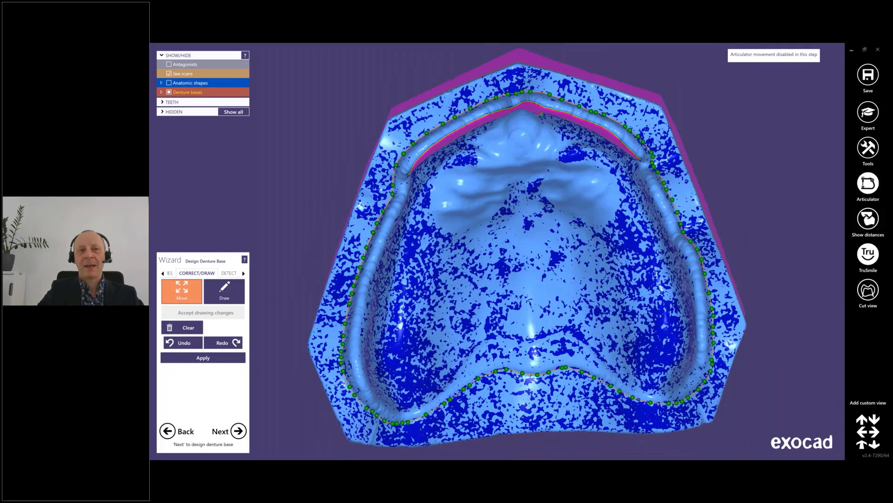
left_click(203, 358)
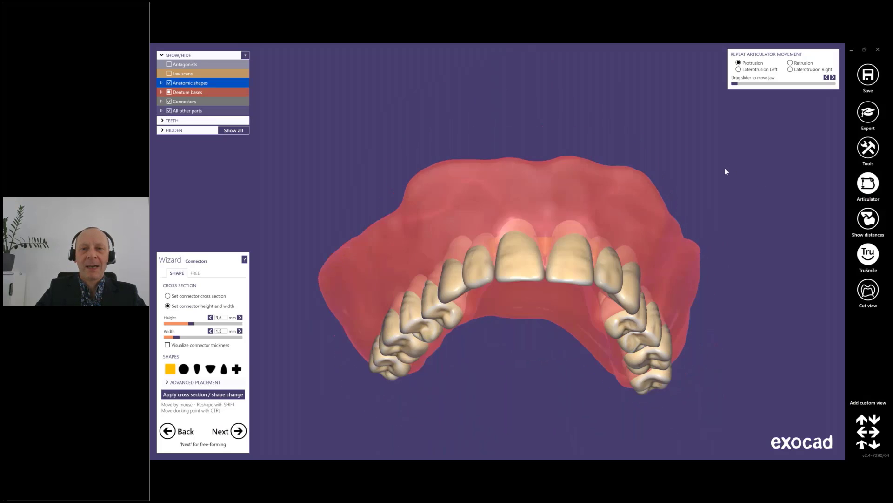
Toggle the denture base between transparent and opaque, and hide it to expose the connectors between the upper teeth
right_click_drag(725, 169, 707, 159)
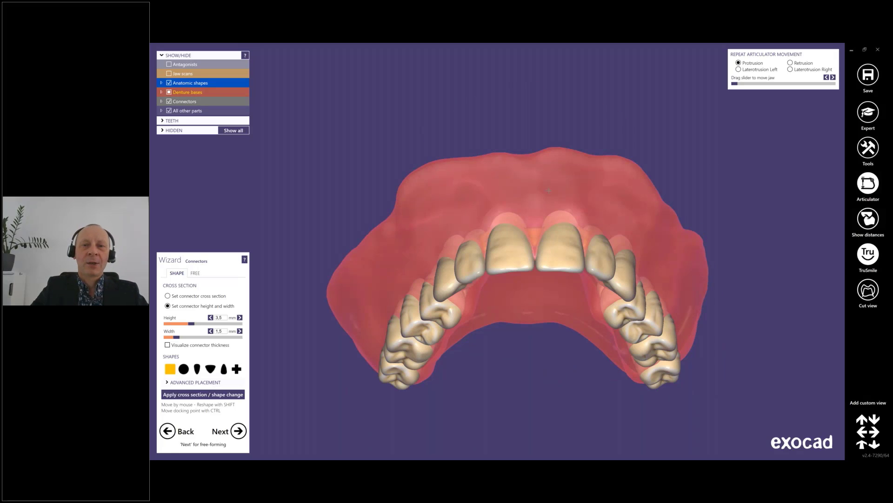
right_click_drag(549, 190, 558, 222)
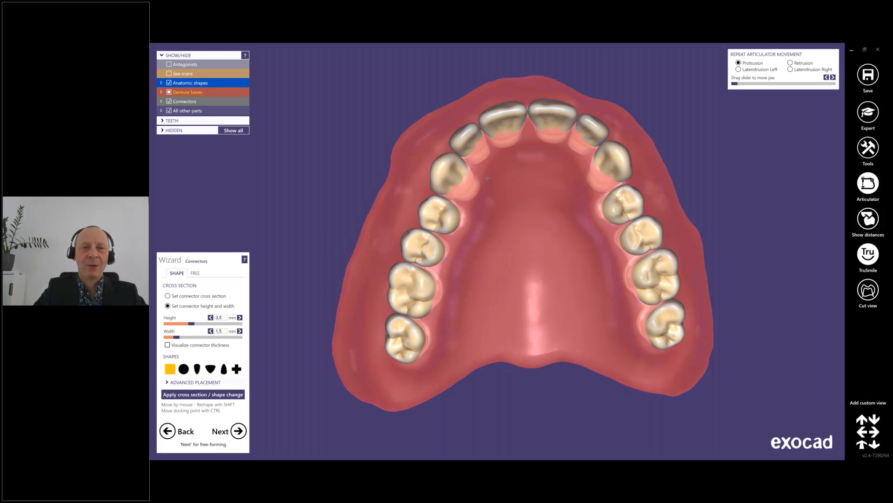
right_click_drag(472, 198, 552, 280)
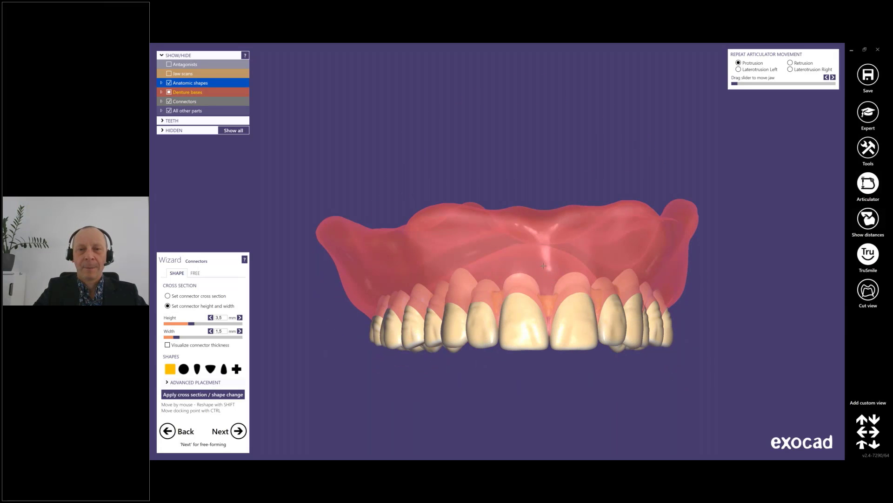
middle_click(543, 263, "shift")
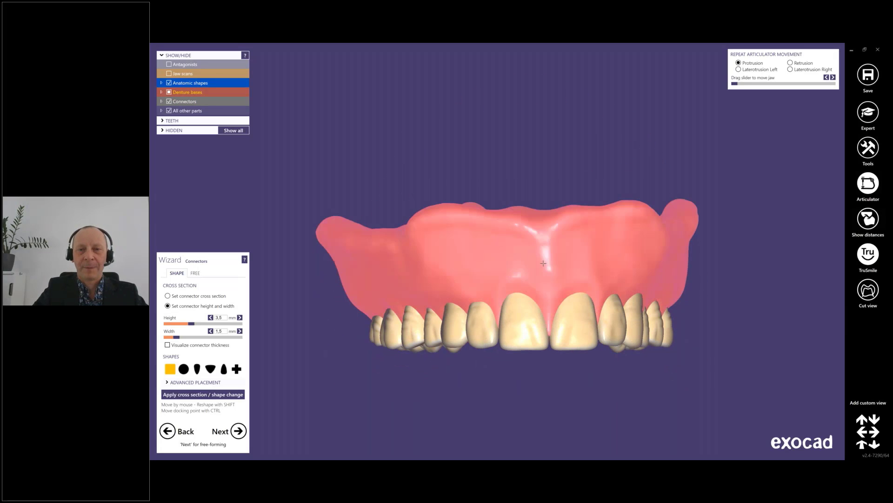
middle_click(543, 263, "shift")
middle_click(543, 263, "ctrl")
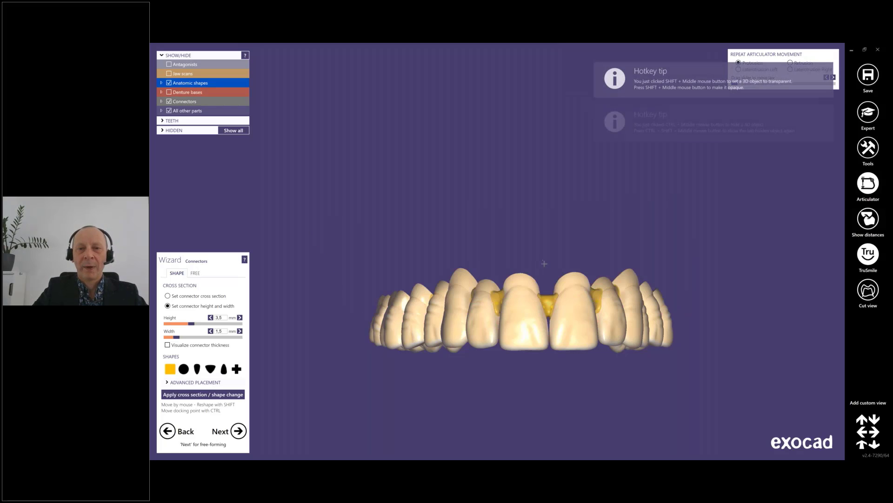
right_click_drag(543, 263, 516, 290)
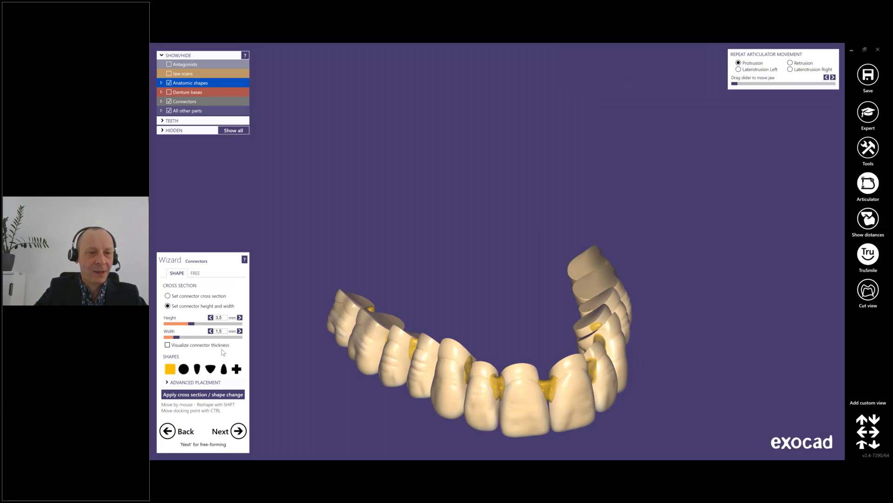
Check the advanced connector placement settings and examine the connectors around the whole upper arch from the basal and buccal sides
left_click(211, 383)
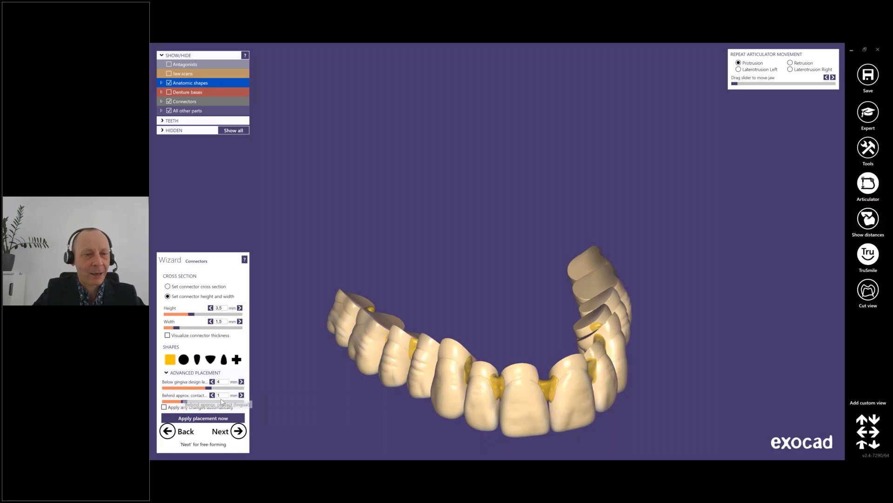
left_click(172, 371)
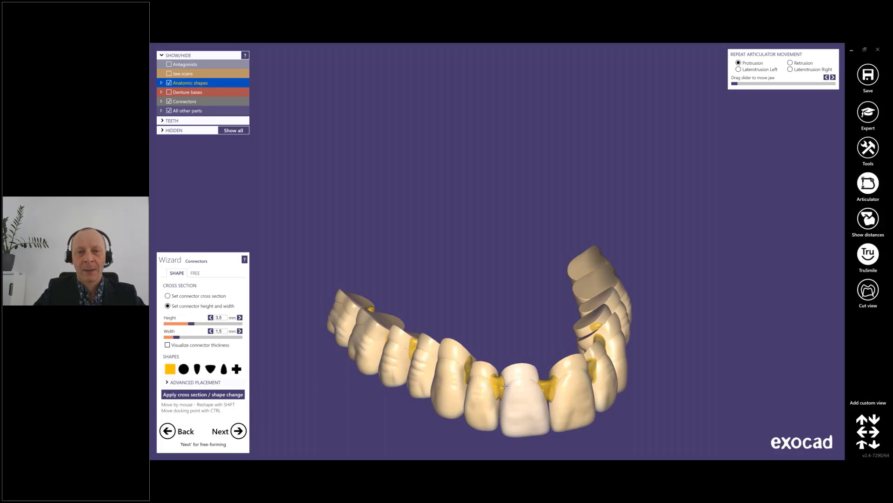
right_click_drag(505, 386, 484, 389)
scroll(423, 284, "up", 3)
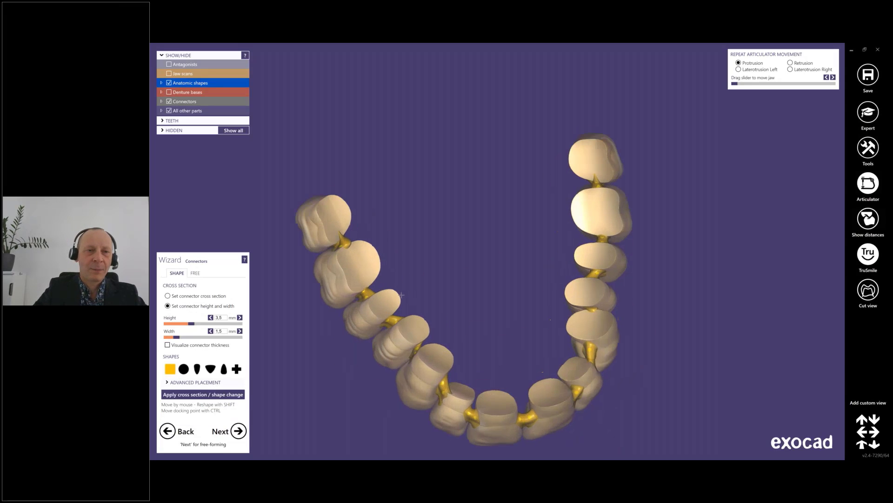
right_click_drag(423, 283, 324, 215)
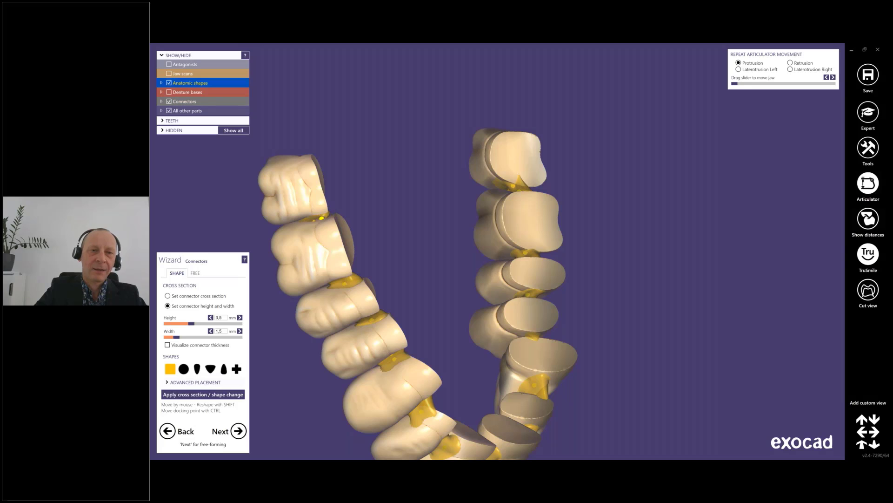
right_click_drag(389, 224, 375, 213)
middle_click_drag(375, 213, 400, 193)
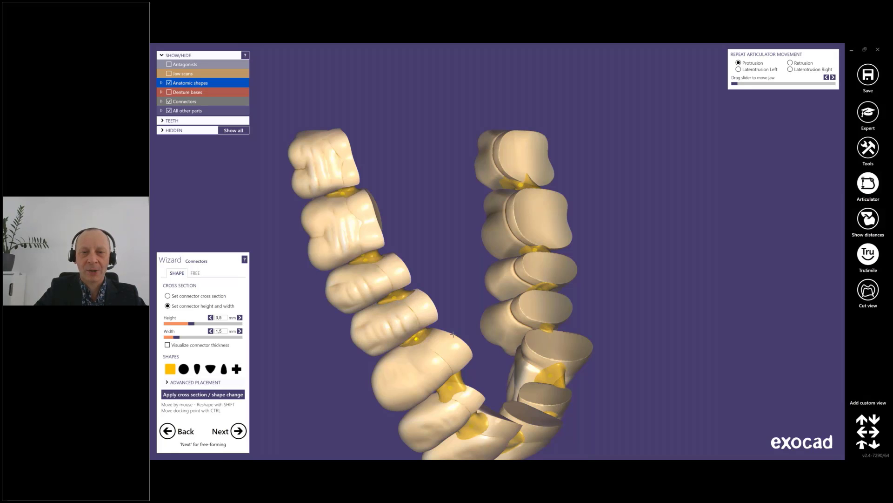
right_click_drag(420, 333, 454, 314)
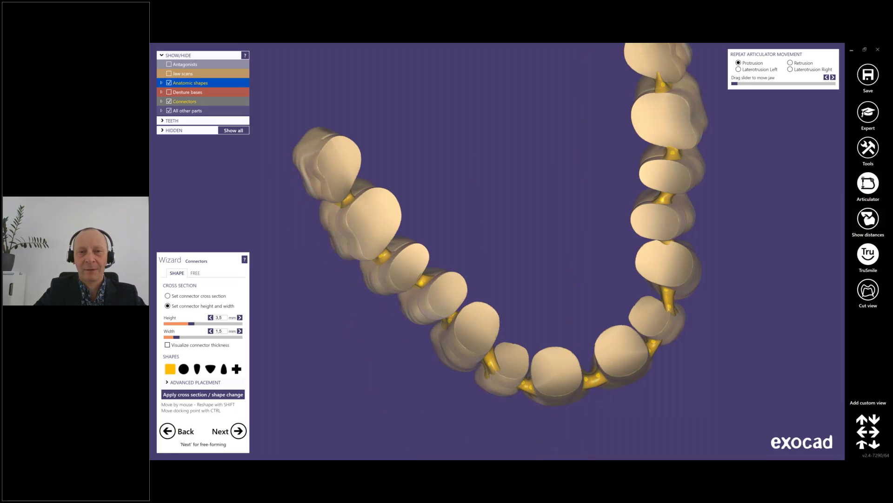
right_click_drag(435, 280, 429, 270)
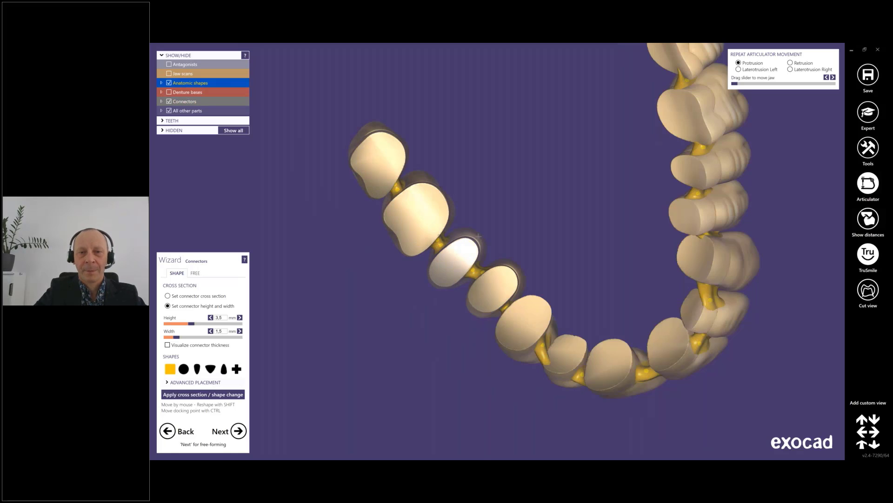
right_click_drag(394, 189, 358, 333)
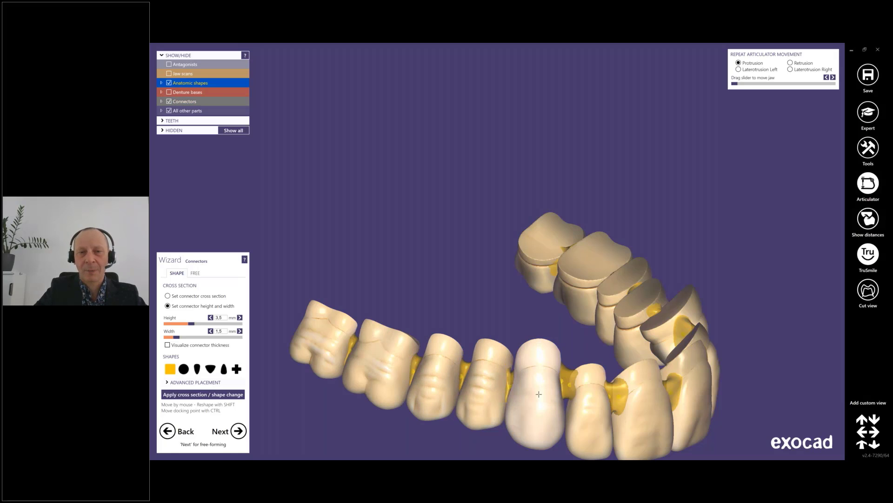
right_click_drag(539, 395, 547, 361)
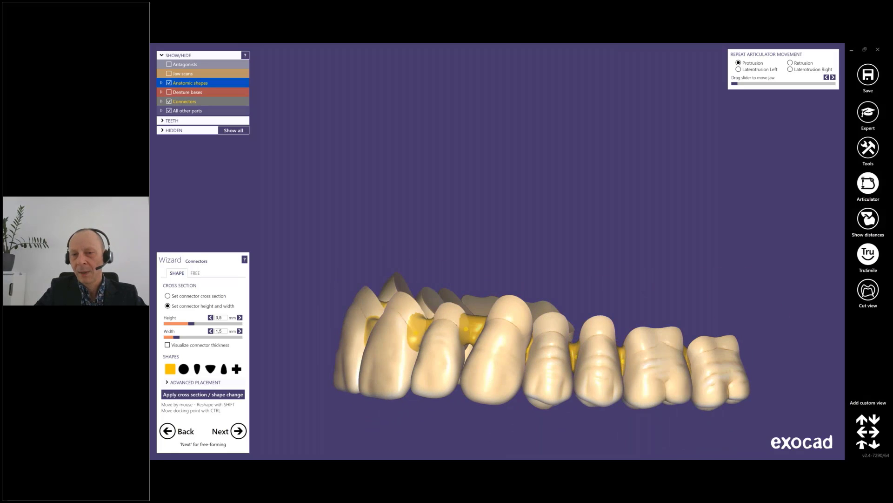
mouse_move(623, 361)
right_mouse_down()
mouse_move(638, 376)
mouse_move(644, 338)
mouse_move(628, 359)
right_mouse_up()
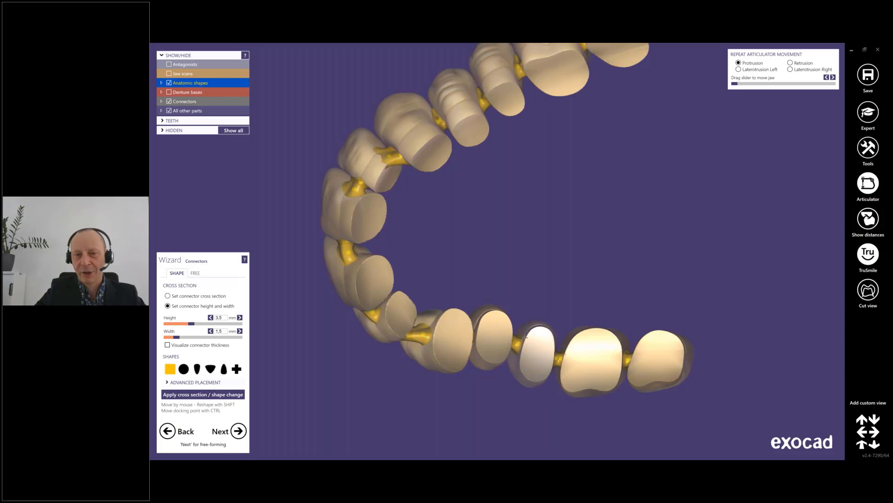
Examine the connectors between the front teeth and premolars up close from the basal, palatal and buccal sides
right_click_drag(524, 337, 499, 335)
scroll(499, 335, "up", 5)
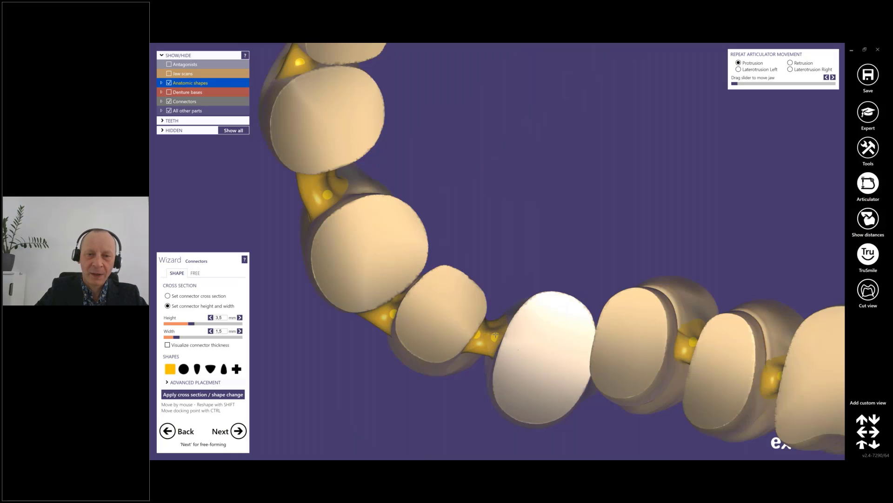
right_click_drag(523, 340, 568, 274)
right_click_drag(574, 402, 554, 375)
scroll(552, 382, "up", 5)
scroll(552, 382, "up", 2)
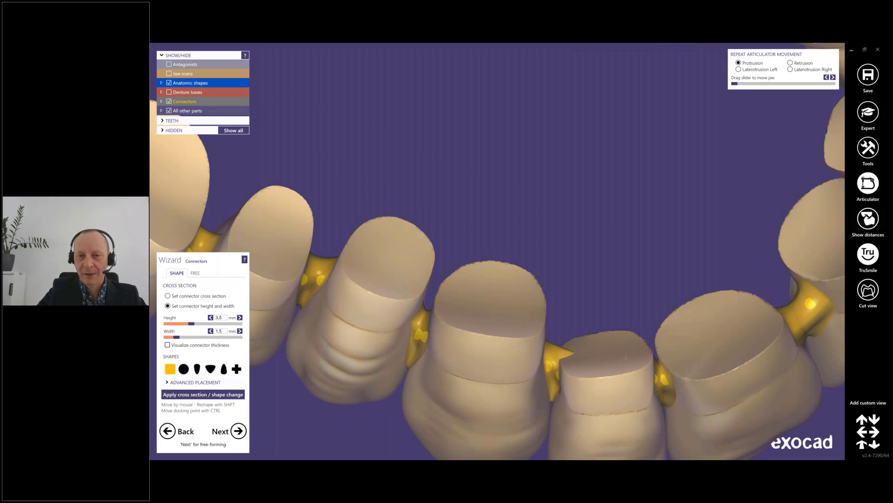
right_click_drag(573, 374, 566, 263)
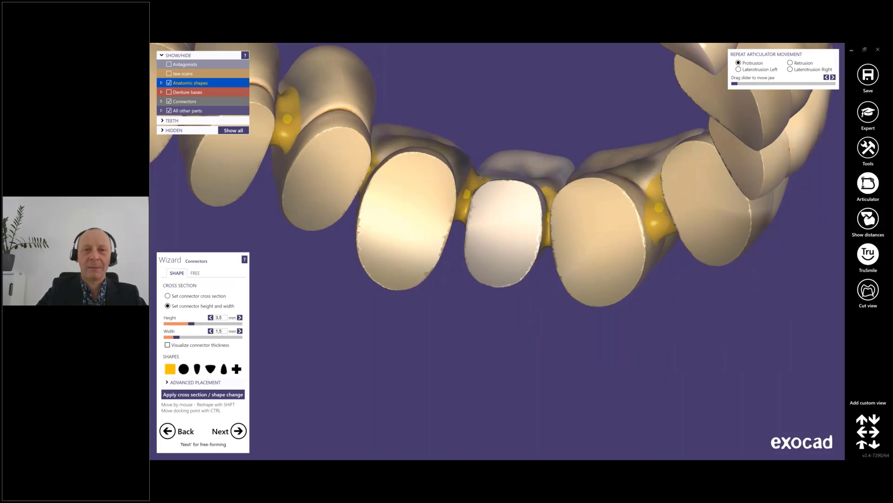
right_click_drag(489, 210, 556, 232)
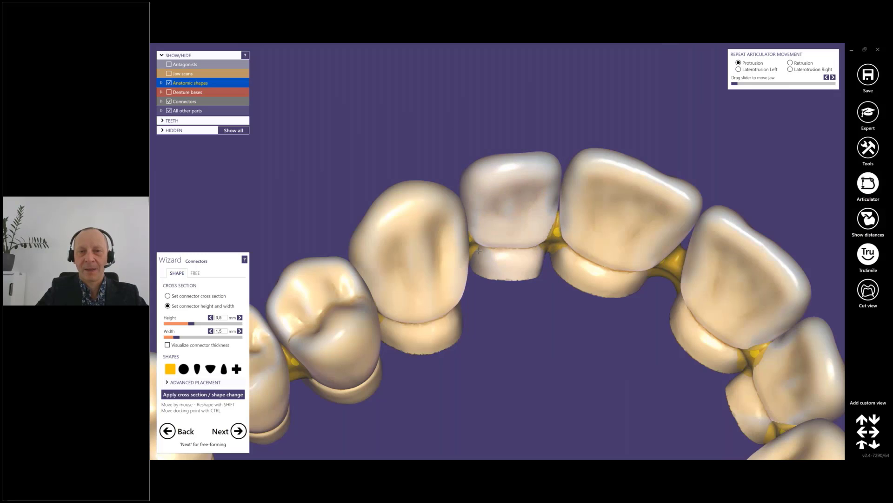
right_click_drag(489, 246, 488, 302)
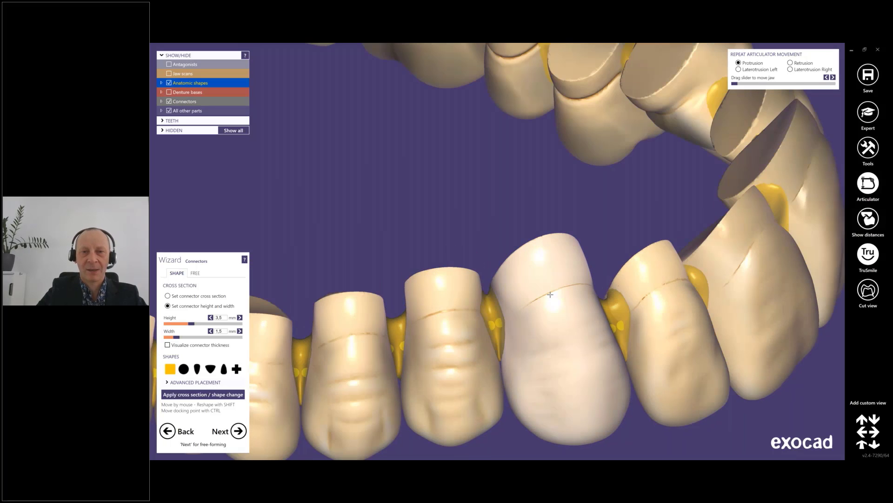
right_click_drag(550, 251, 320, 400)
scroll(440, 326, "down", 5)
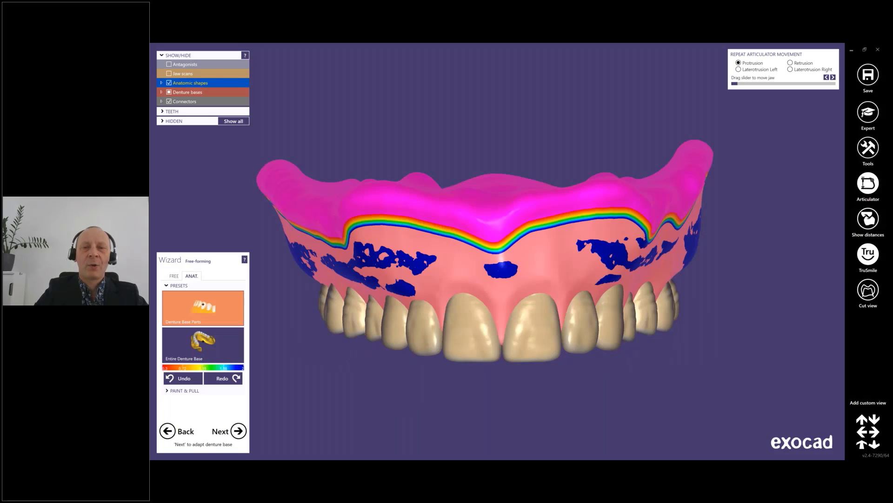
Switch anatomic free-forming to the entire denture base and reshape the palatal gingiva beside the upper left premolars
scroll(501, 286, "down", 3)
mouse_move(501, 344)
right_mouse_down()
mouse_move(488, 278)
mouse_move(492, 346)
right_mouse_up()
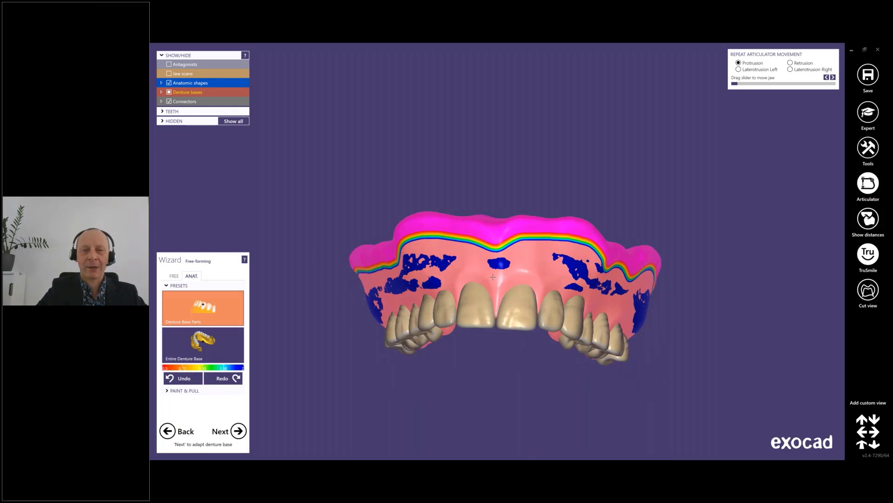
mouse_move(493, 277)
right_mouse_down()
mouse_move(517, 242)
mouse_move(525, 267)
mouse_move(502, 286)
right_mouse_up()
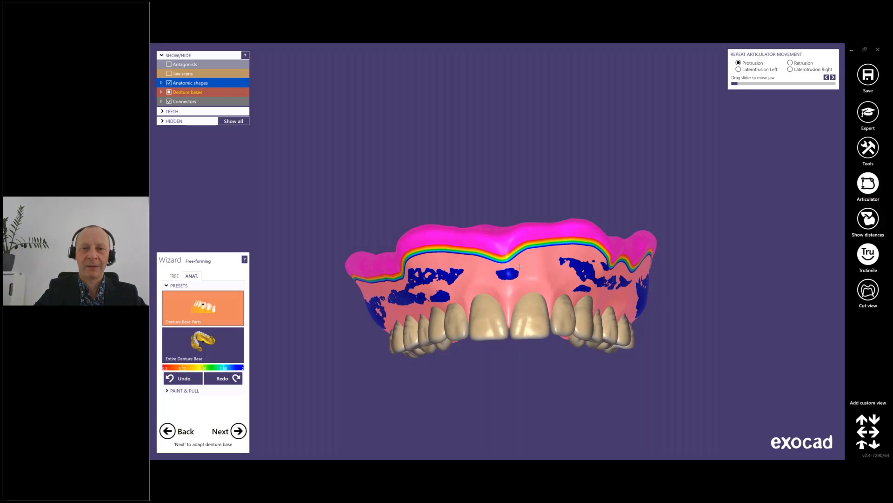
right_click_drag(520, 267, 515, 295)
scroll(535, 254, "up", 3)
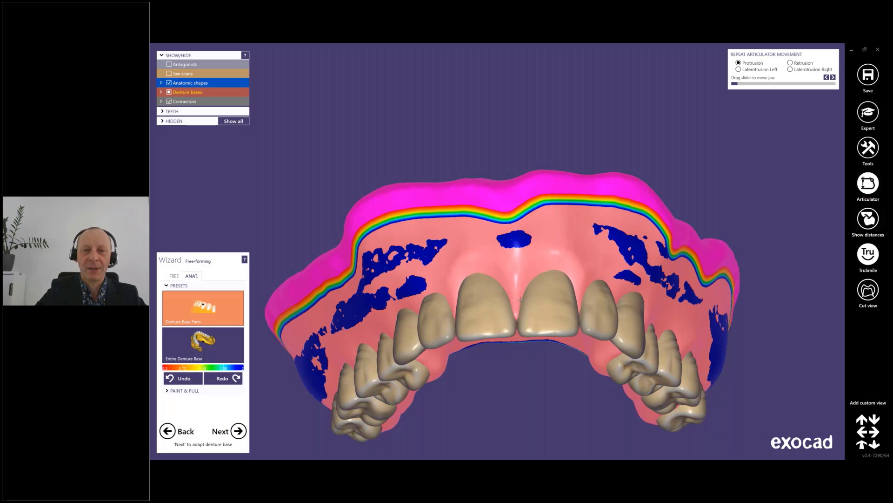
right_click_drag(521, 300, 515, 312)
left_click(203, 341)
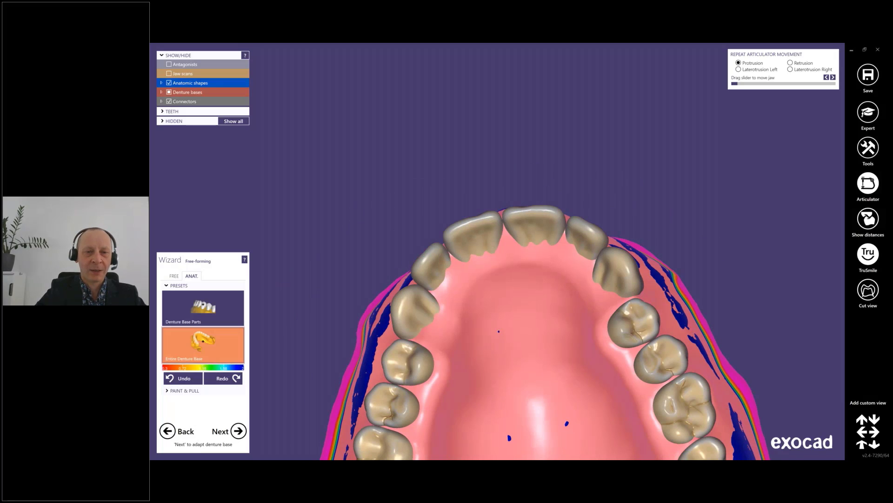
right_click_drag(426, 358, 432, 306)
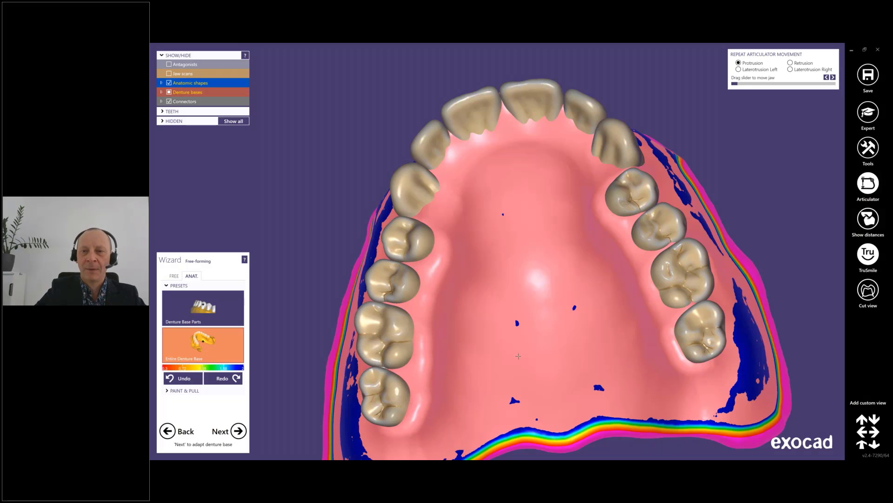
right_click_drag(519, 356, 721, 270)
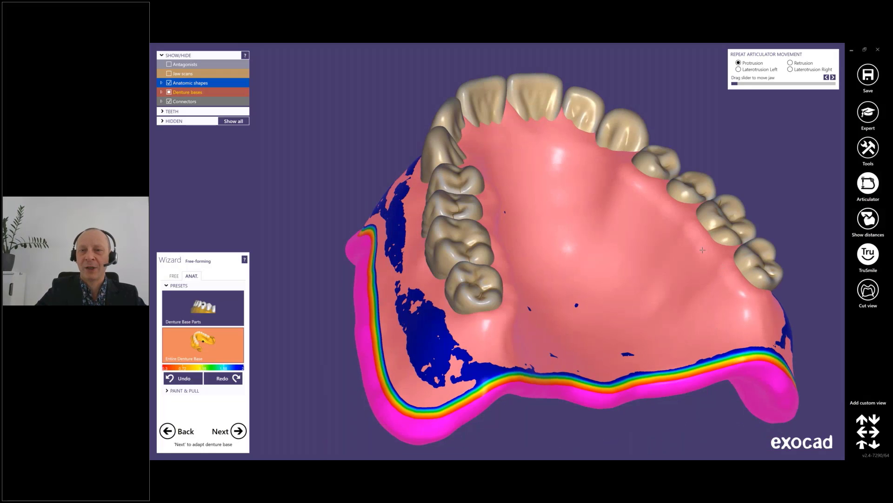
left_click_drag(703, 250, 700, 251)
left_click_drag(662, 212, 659, 216)
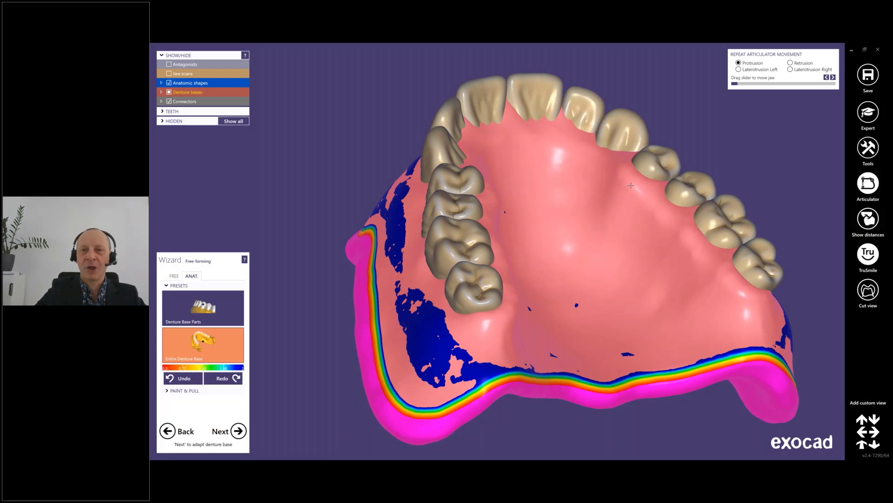
left_click_drag(630, 185, 627, 195)
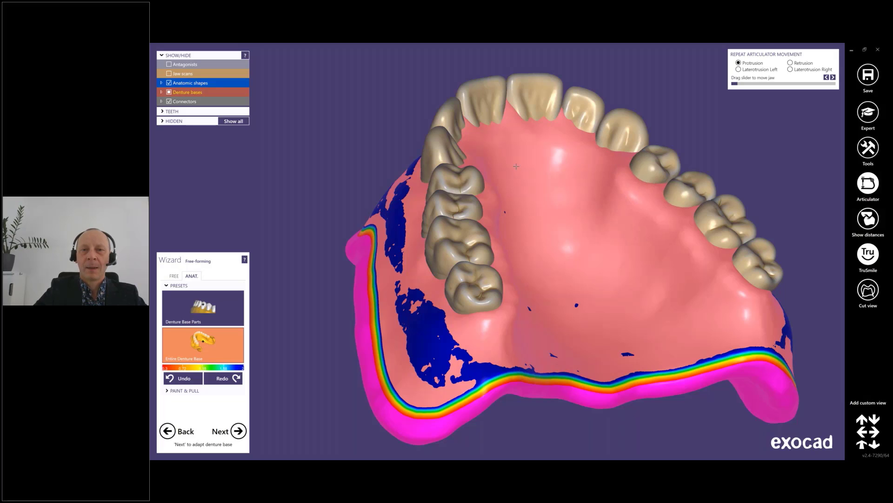
Reshape the buccal gingiva above the upper right canine and premolars and above the upper left canine region
right_click_drag(516, 166, 409, 368)
left_click_drag(371, 172, 364, 186)
left_click_drag(421, 156, 417, 162)
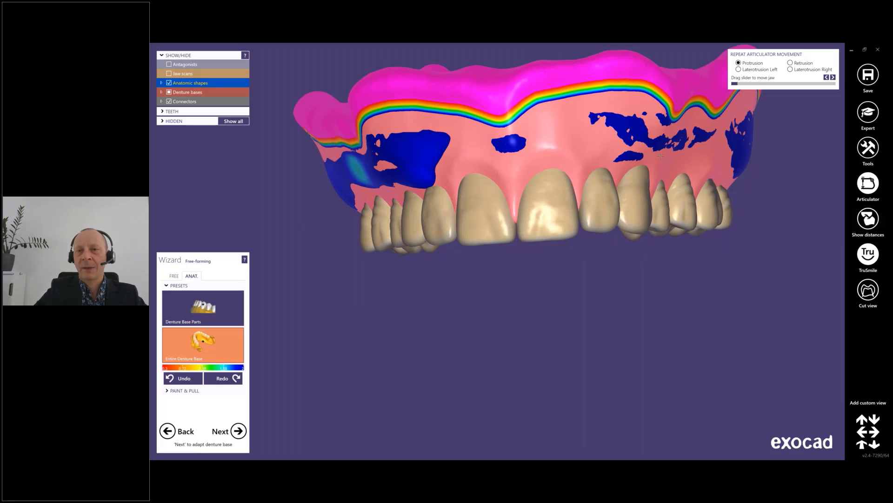
left_click_drag(670, 134, 667, 146)
left_click_drag(725, 144, 728, 148)
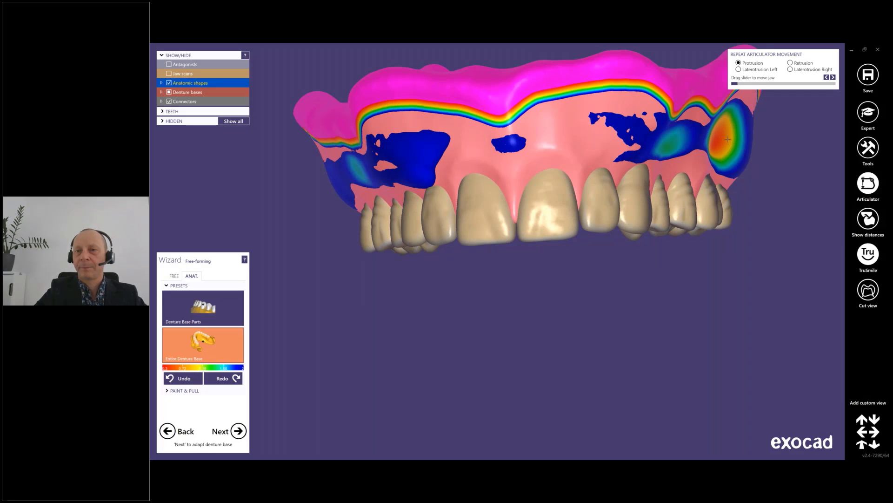
mouse_move(782, 183)
right_mouse_down()
mouse_move(729, 140)
mouse_move(758, 181)
right_mouse_up()
left_click(186, 379)
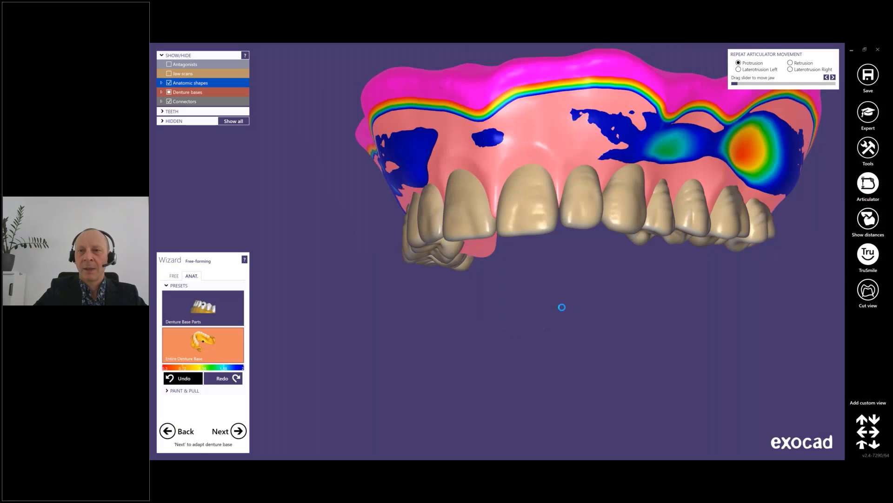
Switch from anatomic to free sculpting of the denture base and turn off the realistic TruSmile rendering
right_click_drag(564, 309, 506, 200)
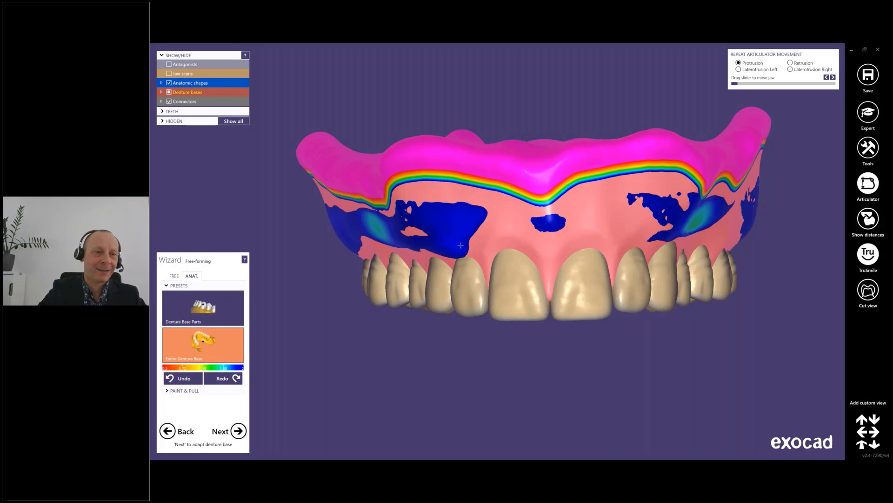
right_click_drag(458, 252, 435, 222)
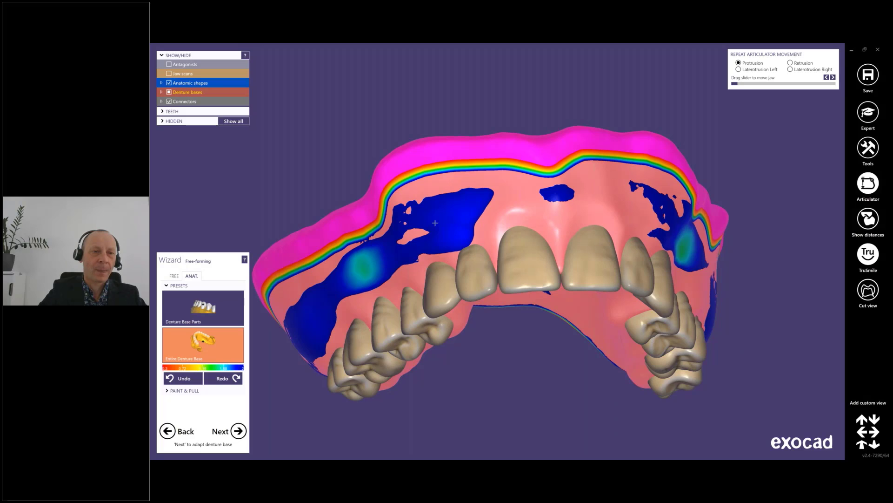
scroll(435, 222, "up", 6)
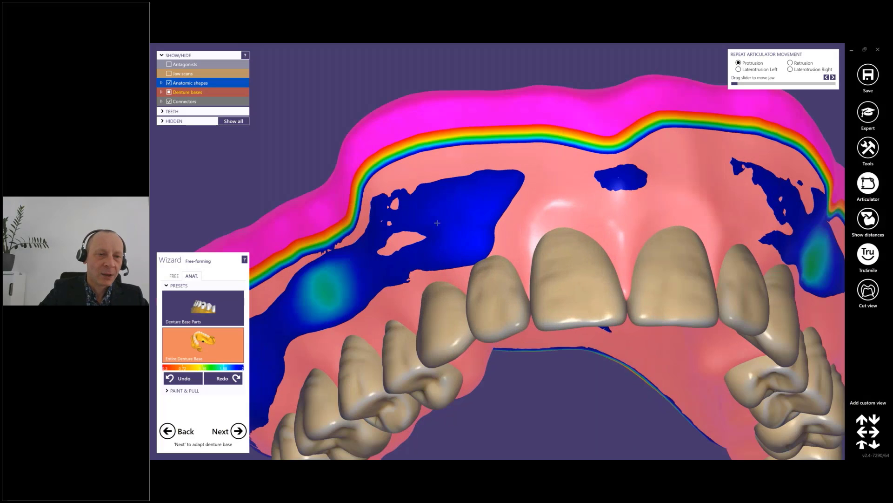
scroll(441, 233, "down", 3)
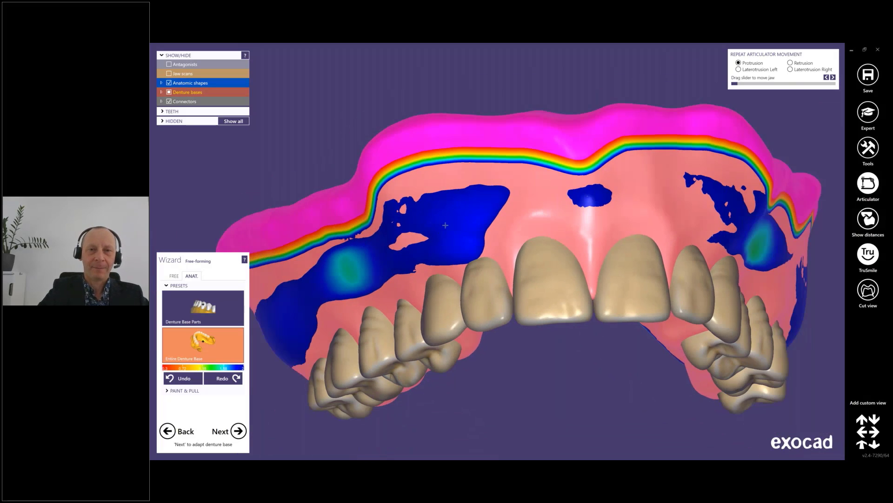
right_click_drag(446, 227, 447, 226)
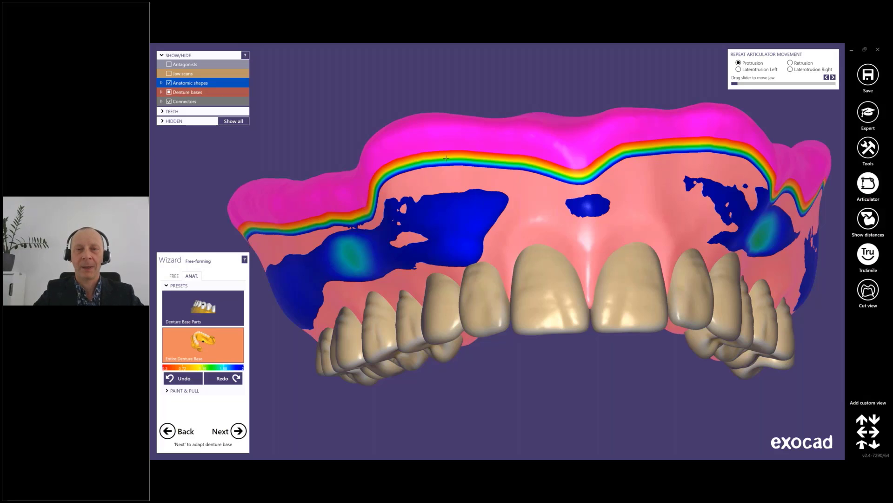
scroll(446, 158, "down", 3)
right_click_drag(446, 158, 433, 191)
left_click(177, 277)
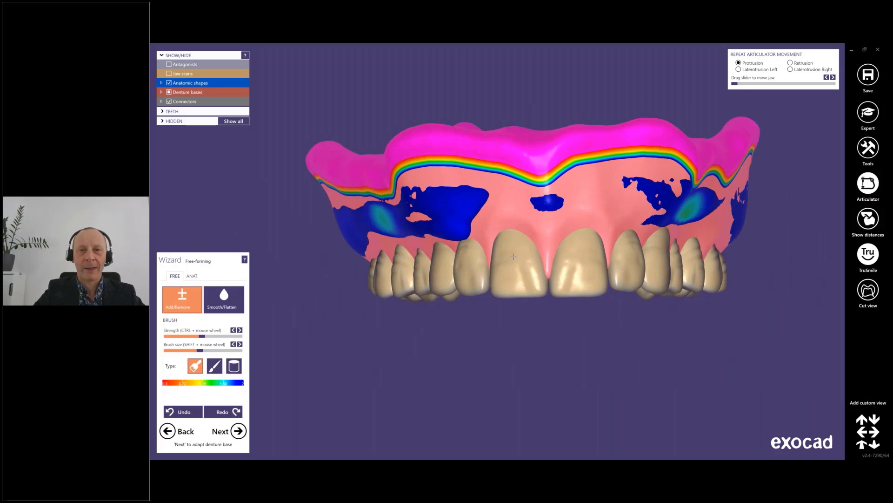
right_click_drag(512, 255, 515, 193)
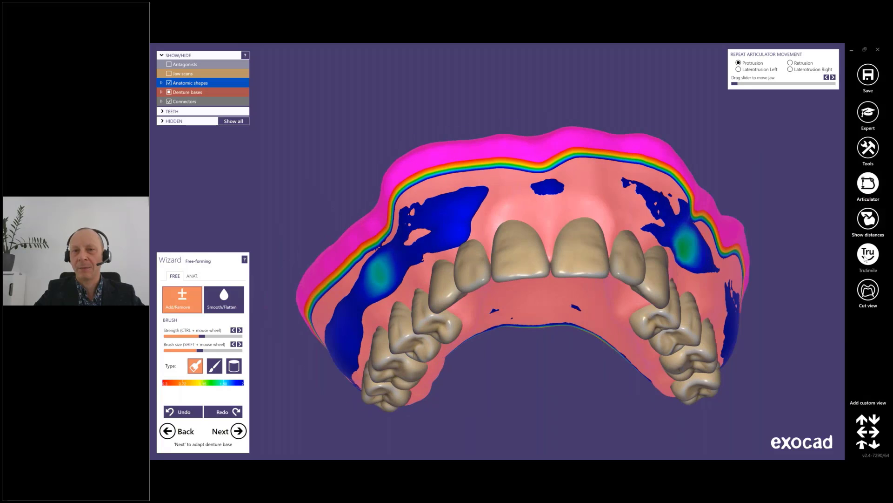
left_click(865, 258)
mouse_move(606, 204)
right_mouse_down()
mouse_move(603, 266)
mouse_move(604, 211)
right_mouse_up()
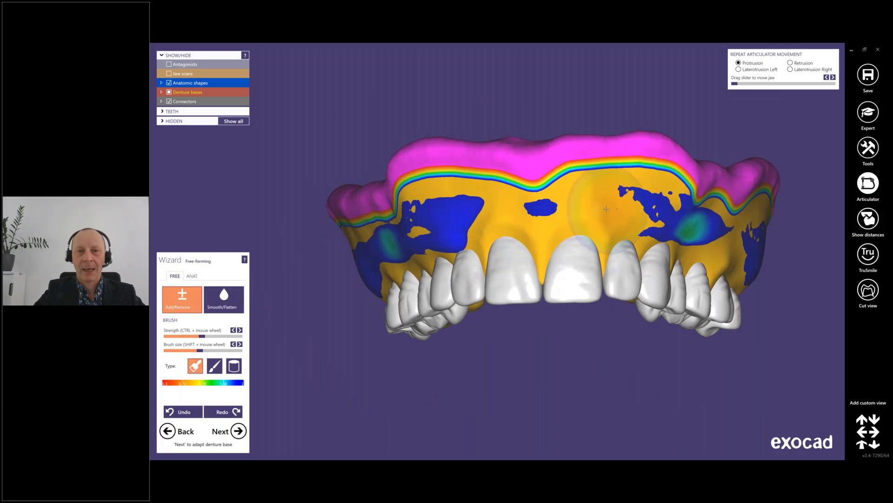
Select the fine brush type for adding and removing material, increase its size and lower its strength
scroll(605, 211, "up", 2)
scroll(605, 210, "up", 2)
right_click_drag(485, 344, 454, 266)
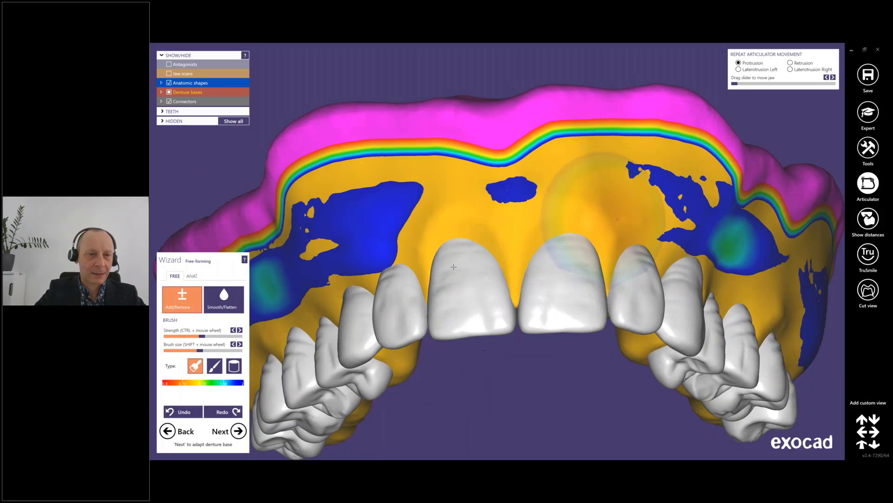
left_click(214, 365)
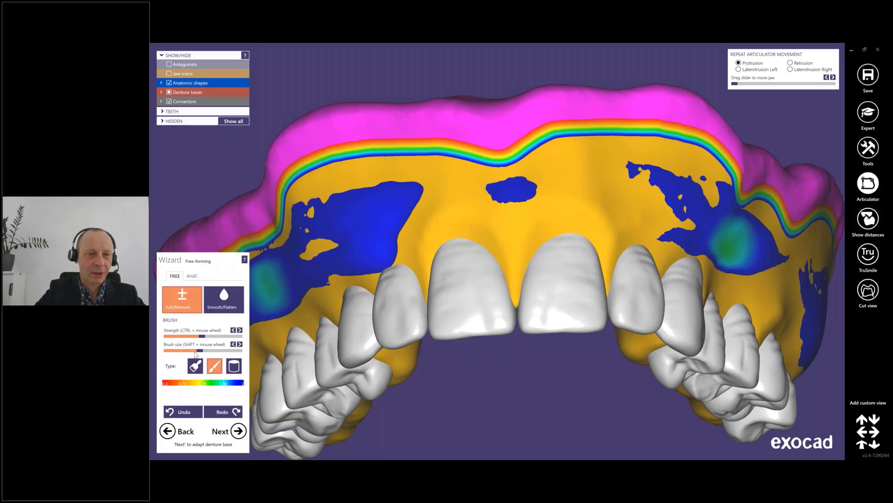
left_click_drag(195, 354, 218, 353)
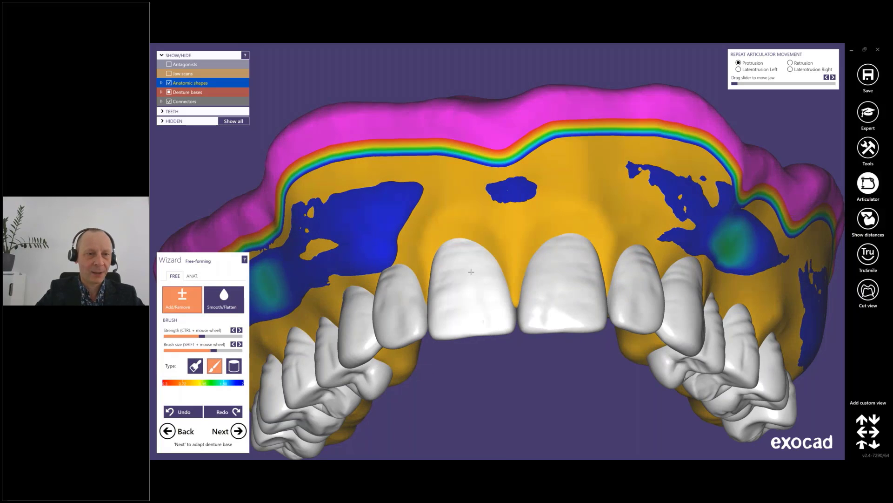
scroll(470, 272, "down", 2, "ctrl")
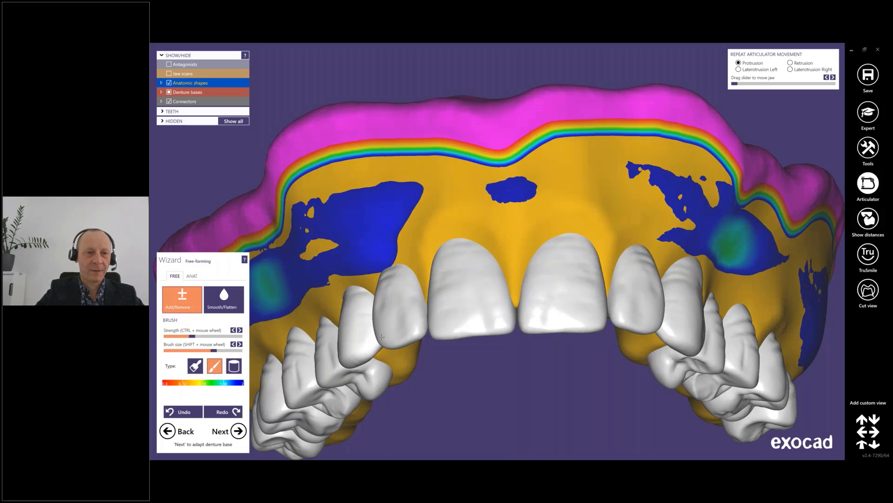
Carve V-shaped depressions into the labial gingiva above the gap between the central incisors and above both lateral incisors
scroll(471, 272, "down", 2)
right_click_drag(470, 237, 471, 316)
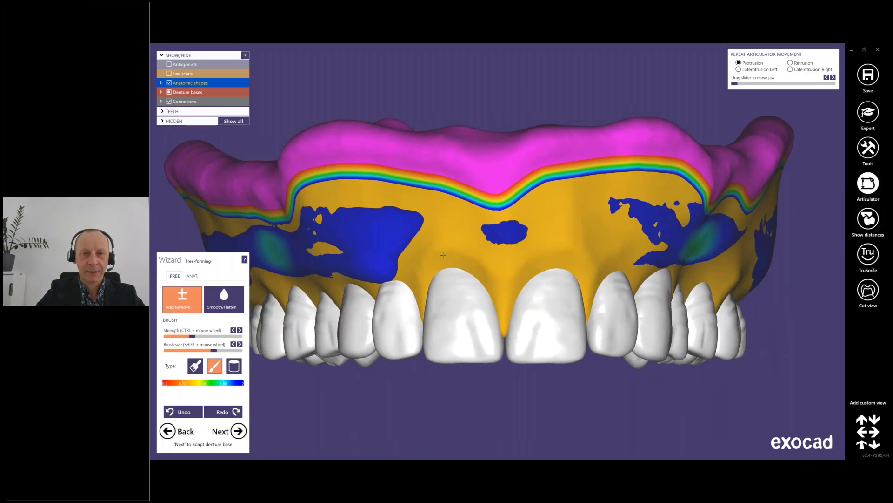
scroll(540, 260, "up", 3)
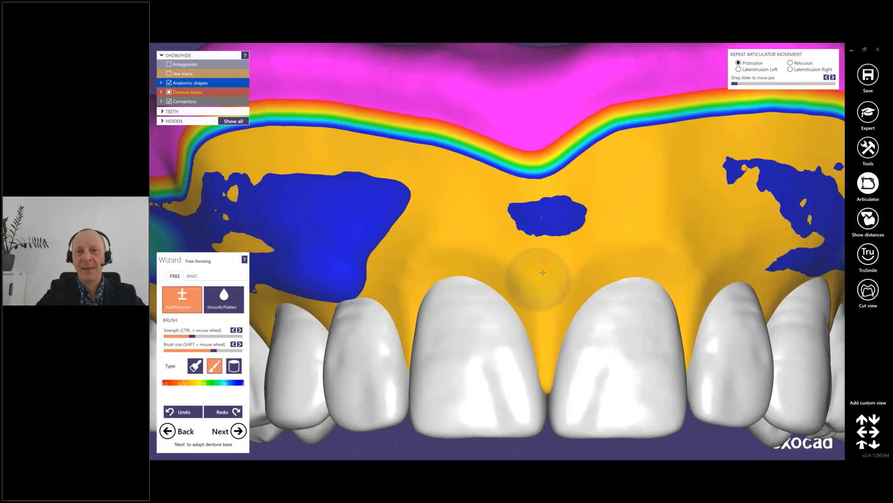
mouse_move(543, 261)
left_mouse_down()
mouse_move(530, 224)
mouse_move(498, 179)
mouse_move(505, 200)
left_mouse_up()
mouse_move(535, 265)
left_mouse_down()
mouse_move(561, 216)
mouse_move(590, 189)
left_mouse_up()
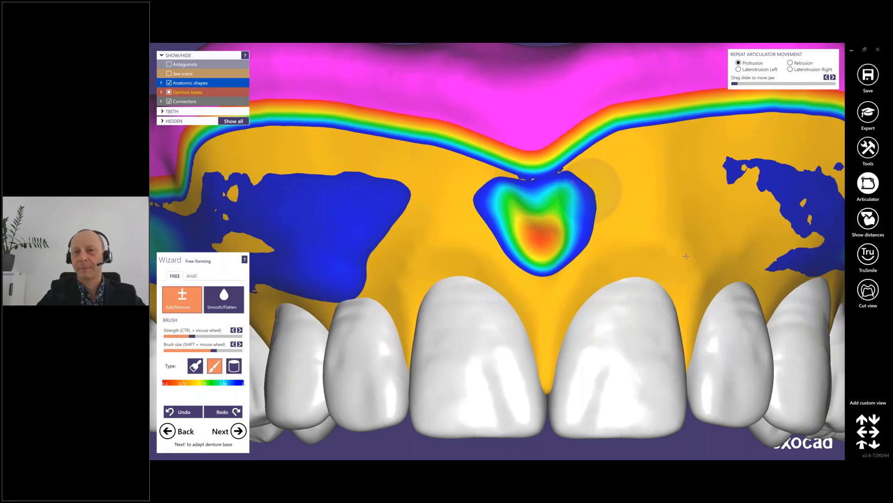
mouse_move(720, 277)
left_mouse_down()
mouse_move(700, 216)
mouse_move(653, 149)
mouse_move(721, 196)
mouse_move(759, 261)
mouse_move(684, 172)
mouse_move(705, 184)
mouse_move(689, 208)
left_mouse_up()
mouse_move(388, 280)
left_mouse_down()
mouse_move(431, 192)
mouse_move(419, 167)
mouse_move(367, 279)
mouse_move(391, 210)
mouse_move(363, 179)
mouse_move(349, 178)
left_mouse_up()
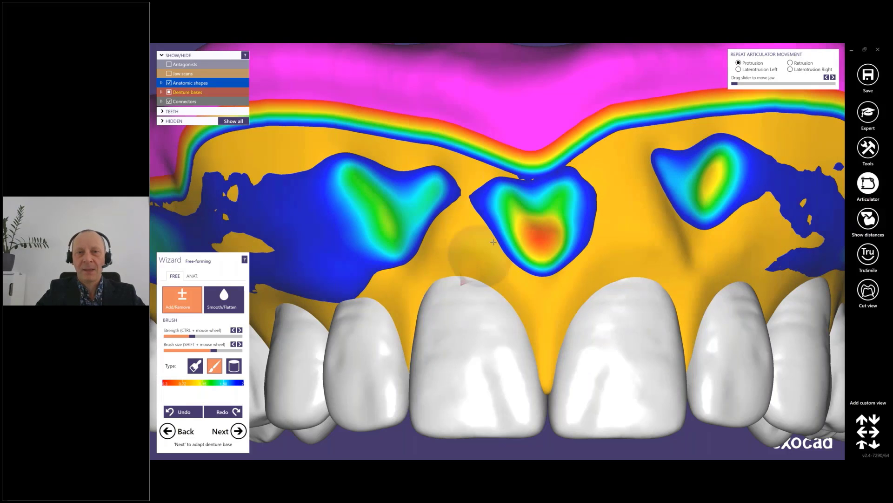
Soften the depression above the central incisors with the broad brush type
mouse_move(493, 242)
right_mouse_down()
mouse_move(552, 186)
mouse_move(556, 224)
mouse_move(555, 211)
right_mouse_up()
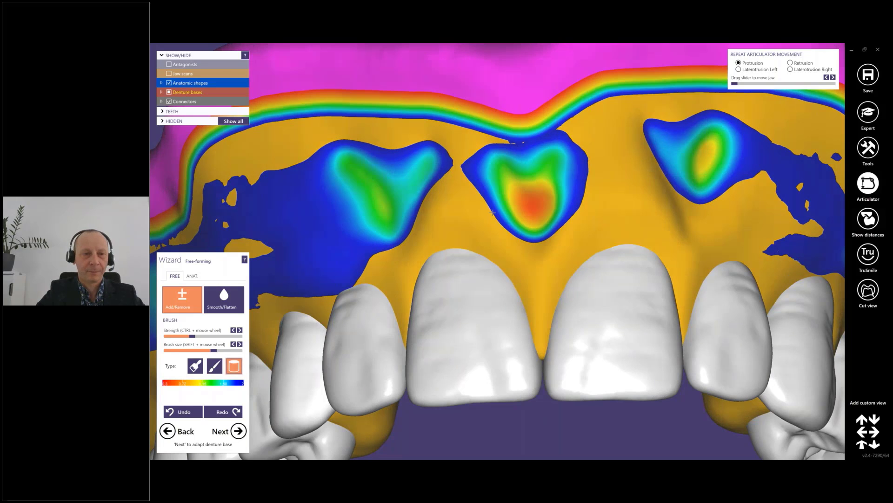
left_click(195, 366)
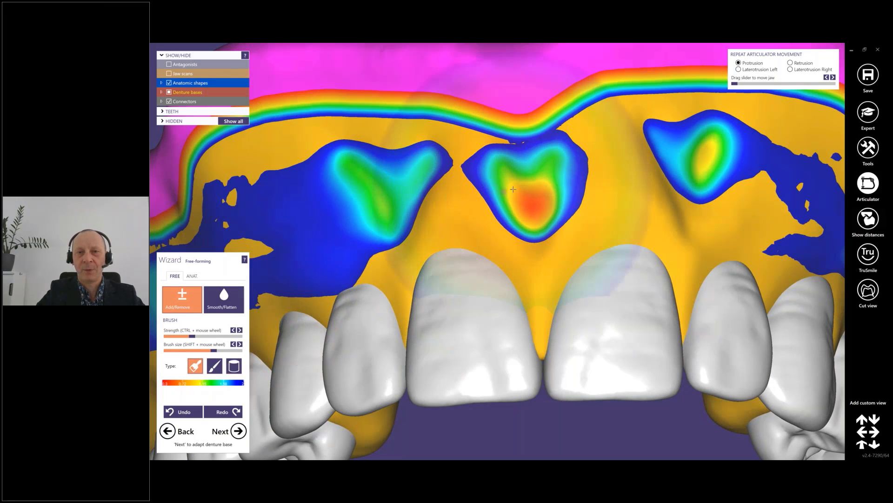
left_click_drag(516, 190, 540, 208)
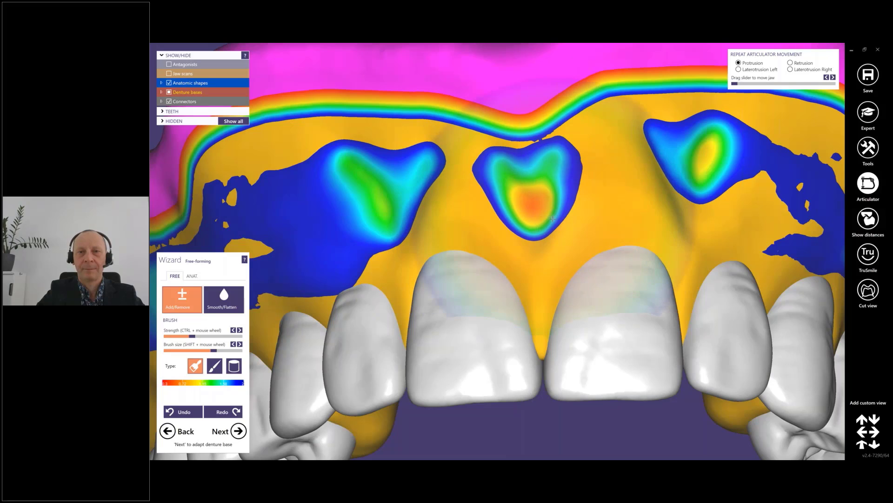
Turn off the false color texture on the denture base
mouse_move(552, 235)
right_mouse_down()
mouse_move(553, 219)
mouse_move(581, 227)
mouse_move(589, 180)
mouse_move(598, 175)
mouse_move(585, 185)
right_mouse_up()
scroll(582, 228, "down", 3)
right_click(584, 185)
left_click(607, 231)
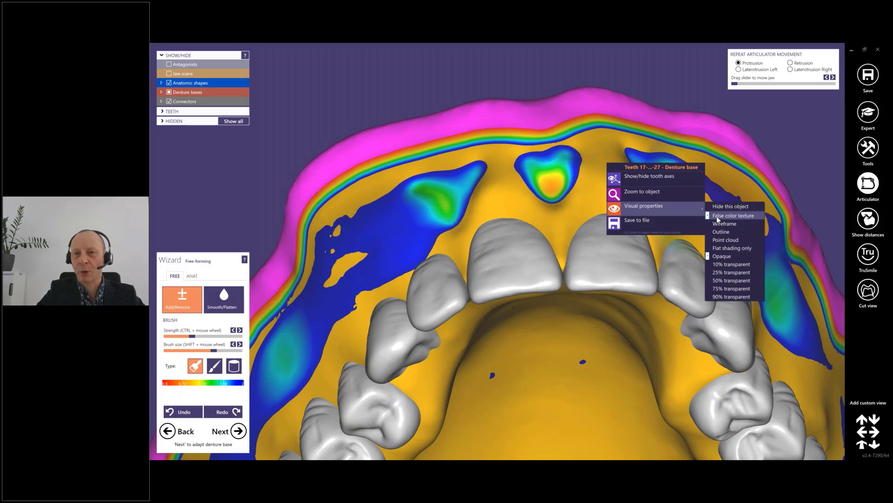
left_click(718, 219)
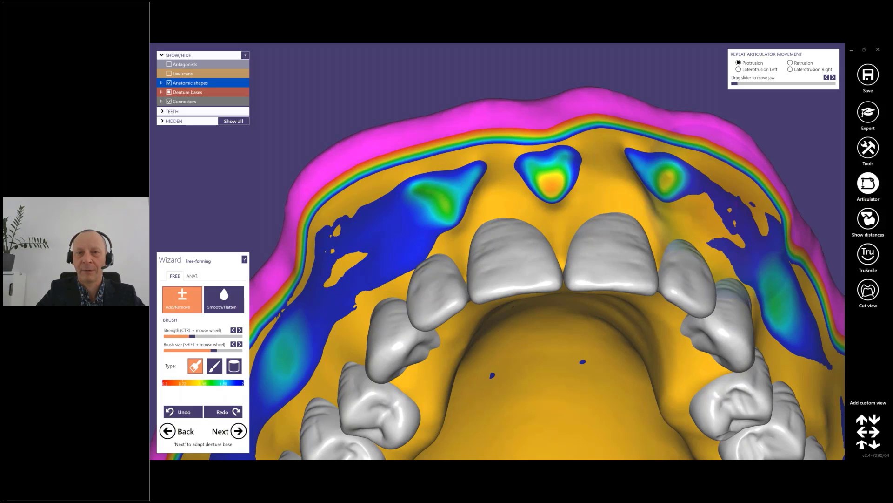
Carve another groove into the gingiva above the upper left canine region with the fine brush type
right_click_drag(653, 160, 652, 203)
left_click(214, 366)
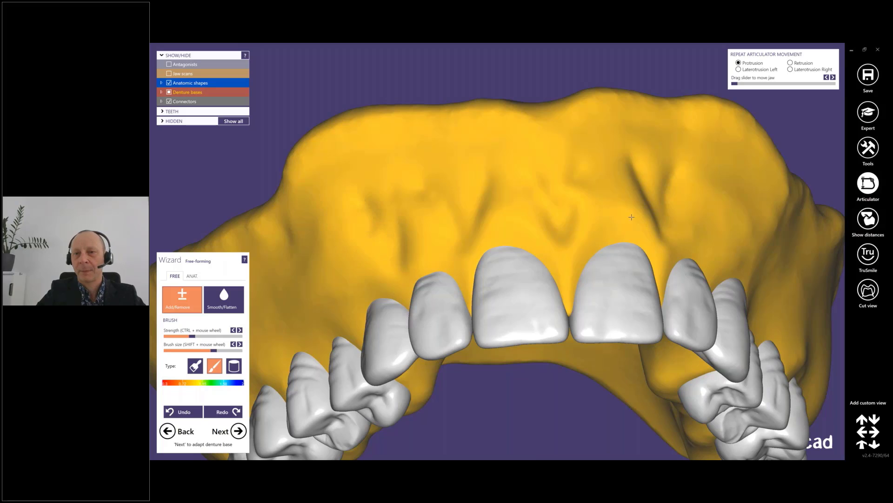
mouse_move(655, 221)
right_mouse_down()
mouse_move(640, 217)
mouse_move(678, 226)
right_mouse_up()
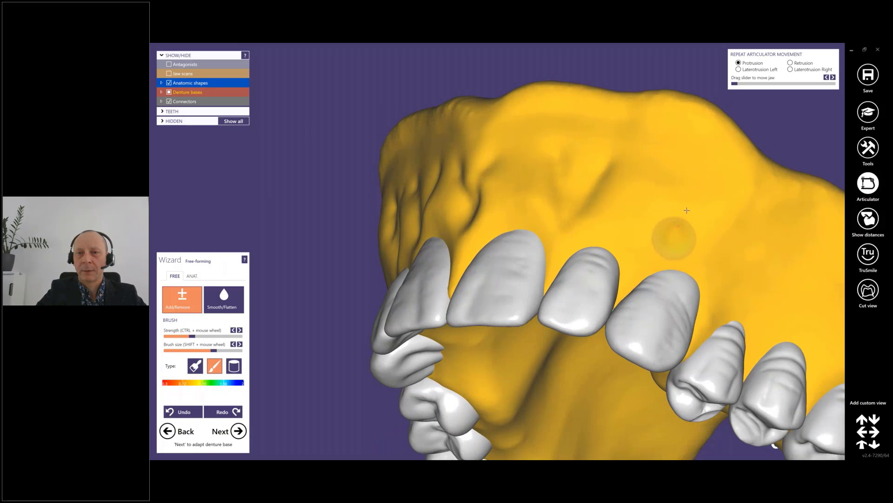
right_click_drag(612, 245, 617, 238)
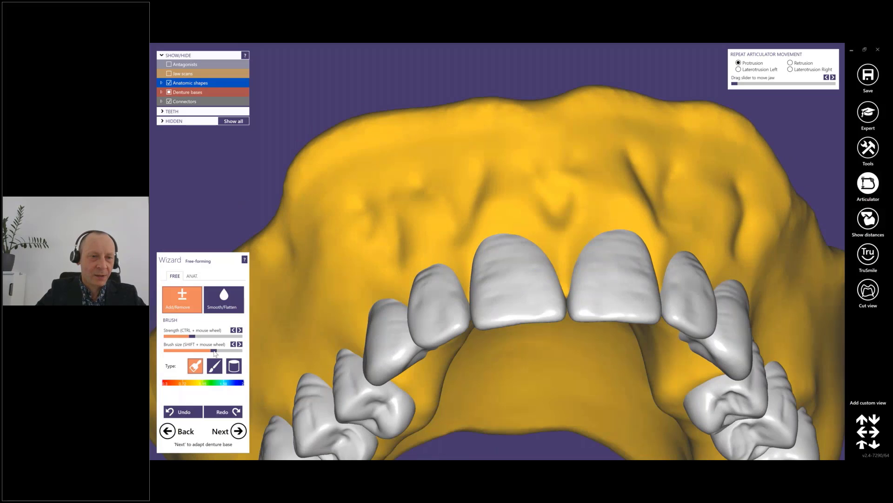
Smooth the grooves in the labial gingiva above the front teeth using Smooth/Flatten with the broad brush type
left_click(195, 366)
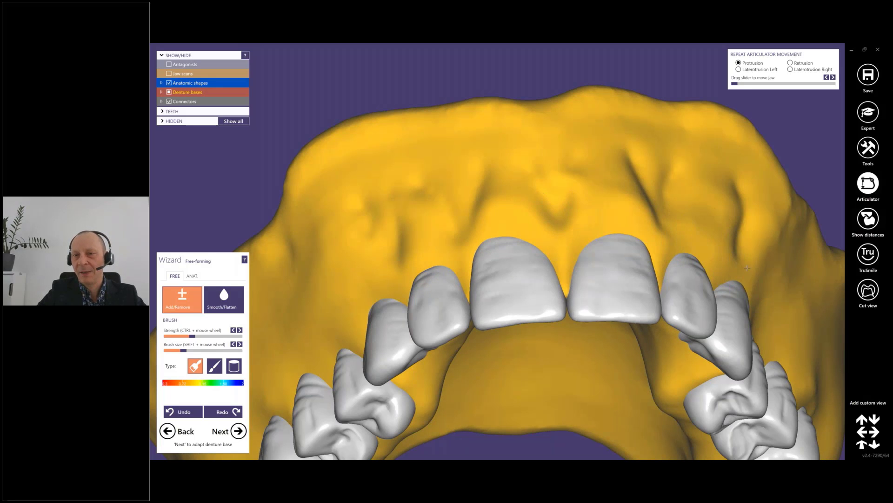
right_click_drag(622, 274, 605, 321)
key("ctrl")
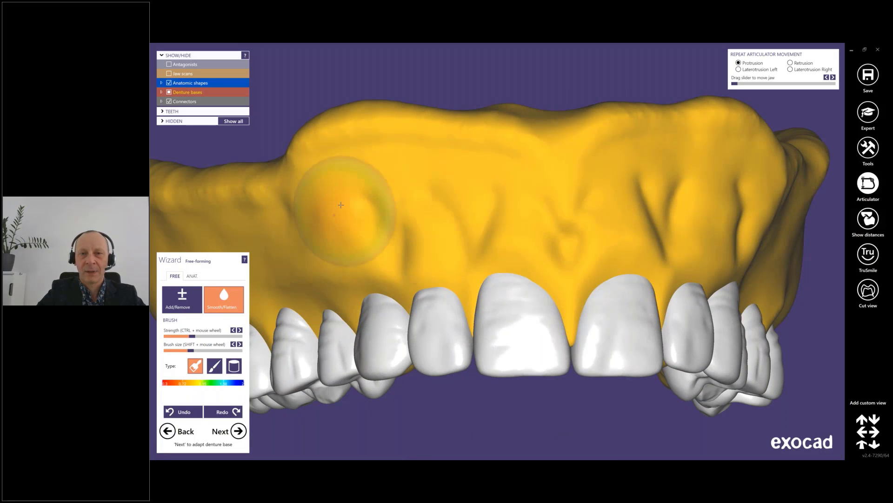
mouse_move(674, 227)
left_mouse_down()
mouse_move(540, 177)
mouse_move(405, 230)
mouse_move(624, 261)
mouse_move(669, 238)
left_mouse_up()
mouse_move(669, 238)
right_mouse_down()
mouse_move(669, 223)
mouse_move(668, 248)
right_mouse_up()
Set Add/Remove to the fine brush type with a slightly larger size and lower strength for the labial midline gingiva
left_click(184, 300)
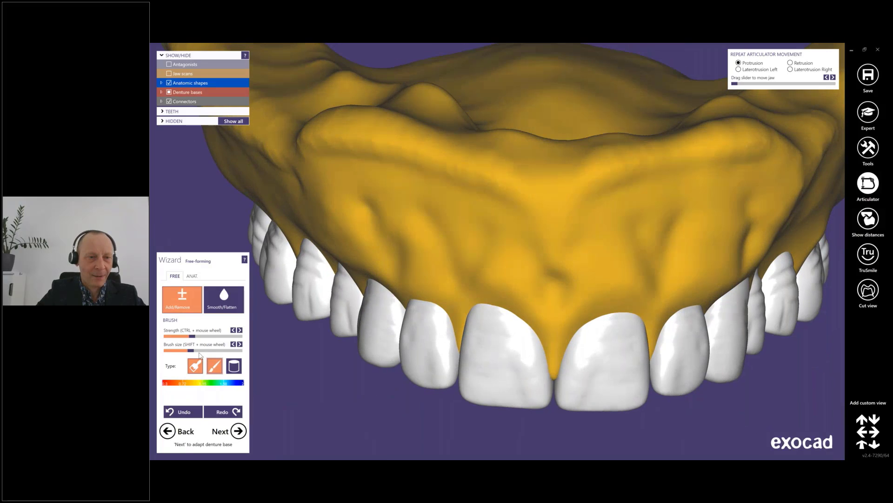
left_click(212, 365)
scroll(506, 300, "up", 1, "shift")
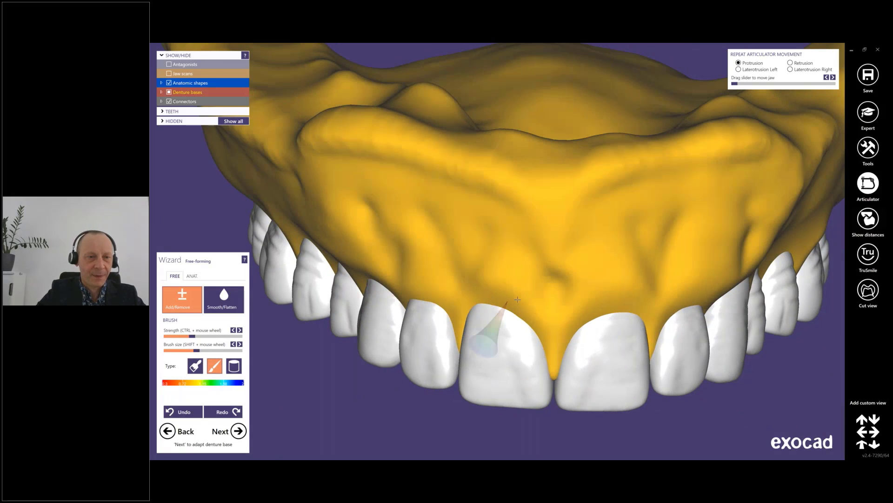
scroll(489, 330, "down", 3, "ctrl")
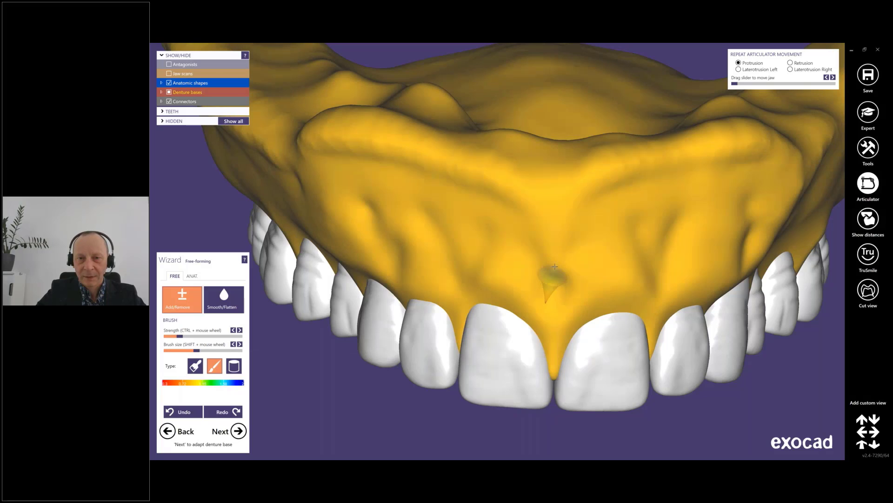
mouse_move(560, 225)
right_mouse_down()
mouse_move(547, 177)
mouse_move(560, 204)
mouse_move(559, 191)
right_mouse_up()
Add a flat oval papilla on the palate behind the central incisors with a large cylindrical brush at slightly higher strength
scroll(558, 201, "up", 2, "shift")
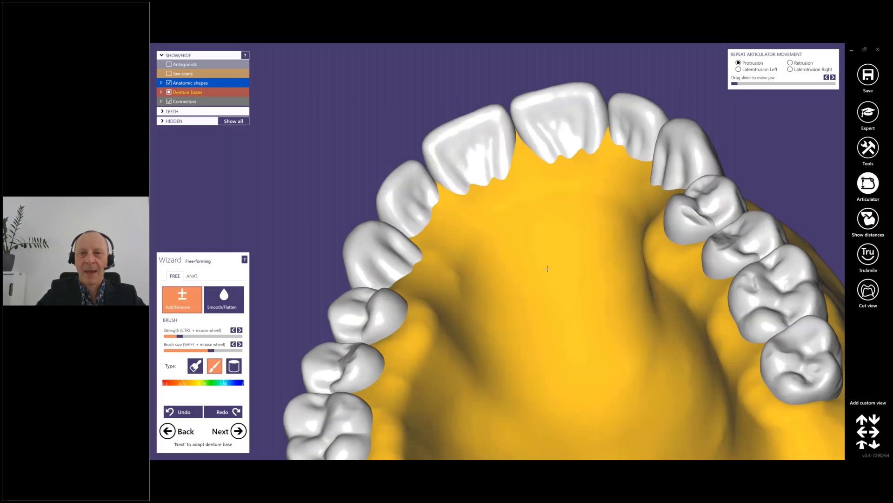
right_click_drag(548, 269, 577, 227)
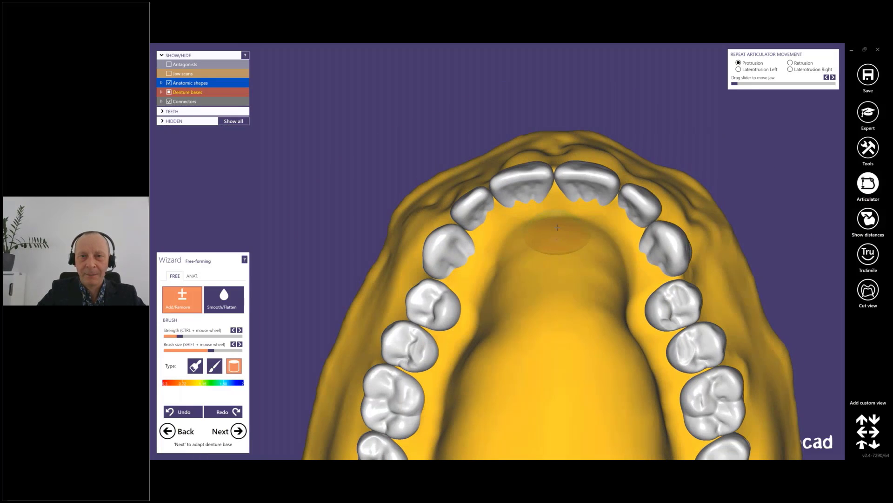
right_click_drag(573, 283, 568, 293)
left_click(185, 337)
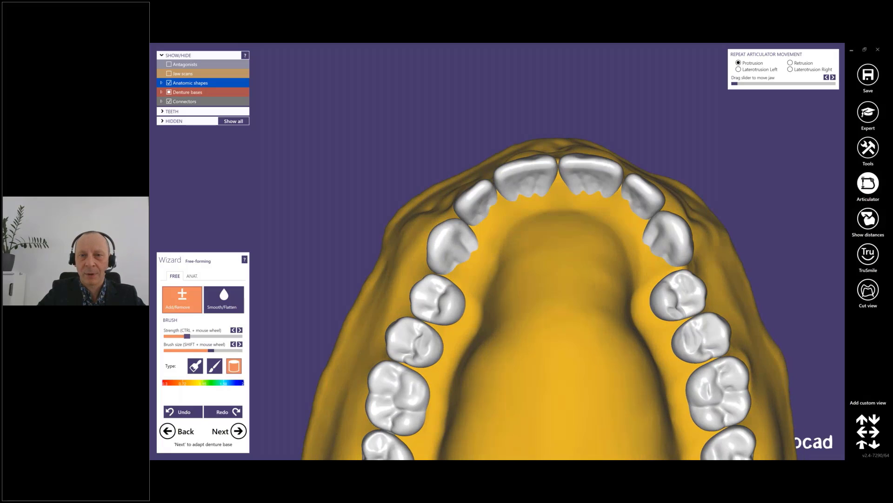
left_click(556, 227)
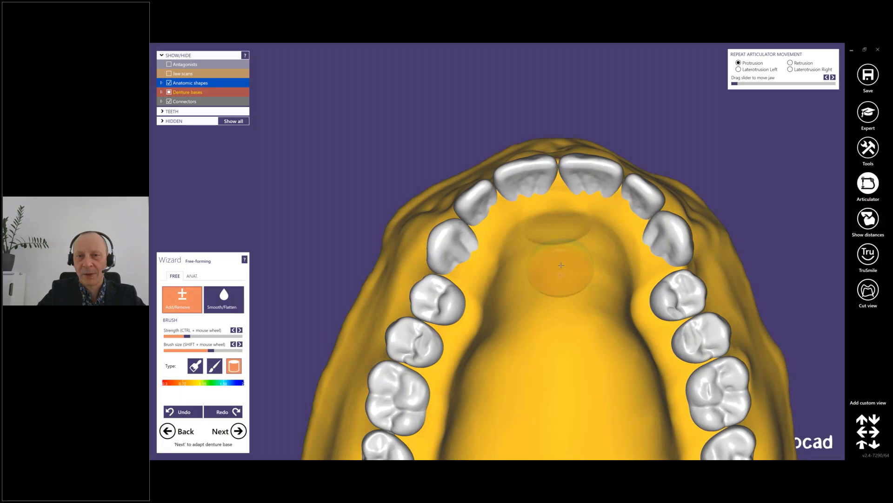
Sculpt a narrow straight line along the palatal midline behind the oval papilla with the fine brush type at reduced strength
right_click_drag(561, 265, 563, 274)
scroll(564, 274, "down", 3)
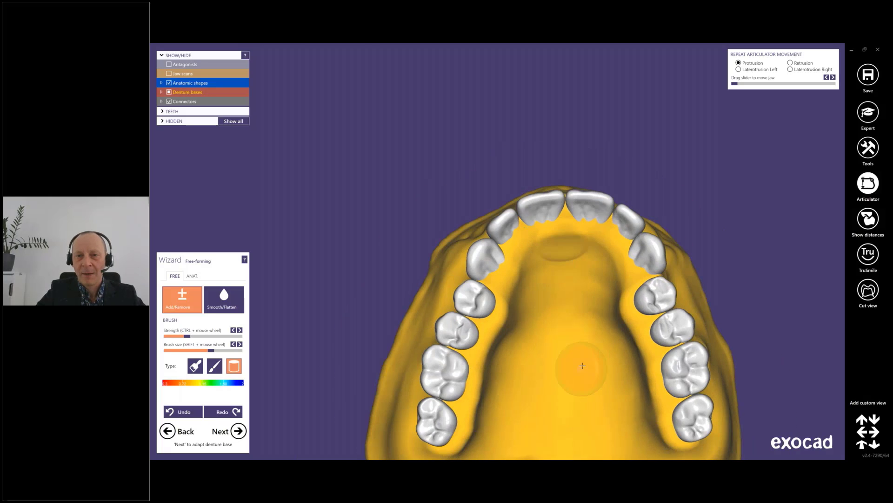
right_click_drag(583, 365, 574, 334)
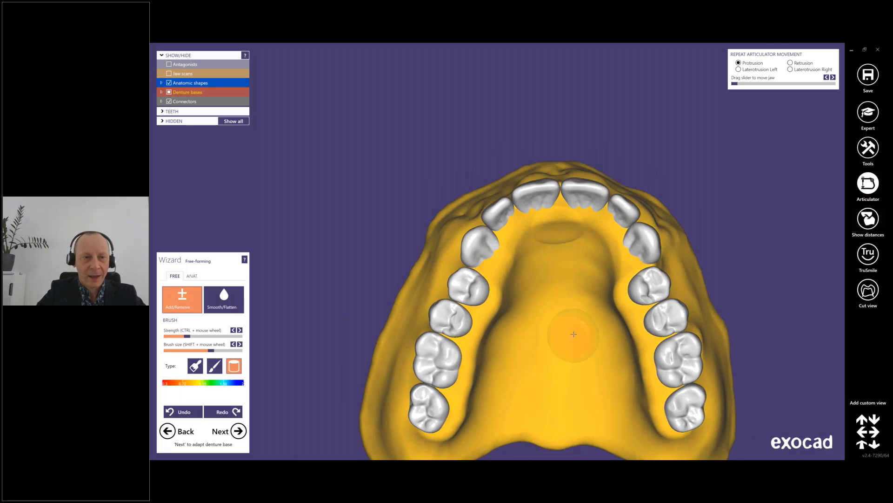
scroll(570, 330, "up", 3)
left_click(215, 366)
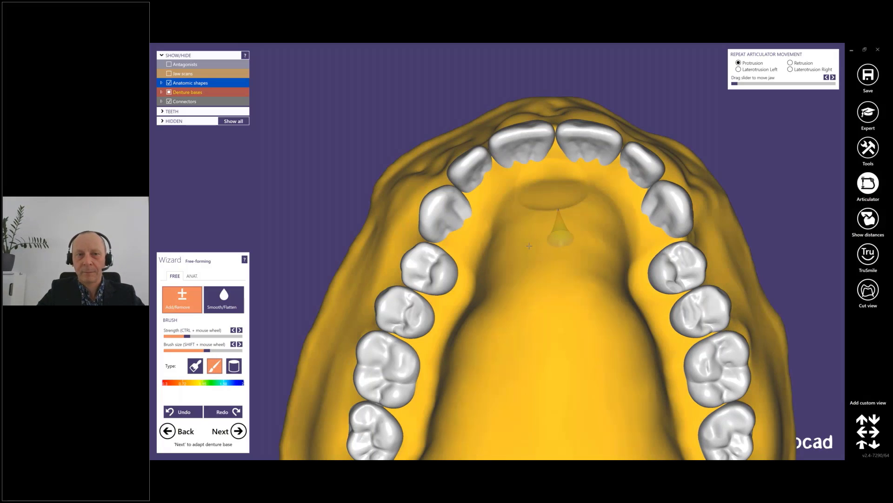
left_click(181, 335)
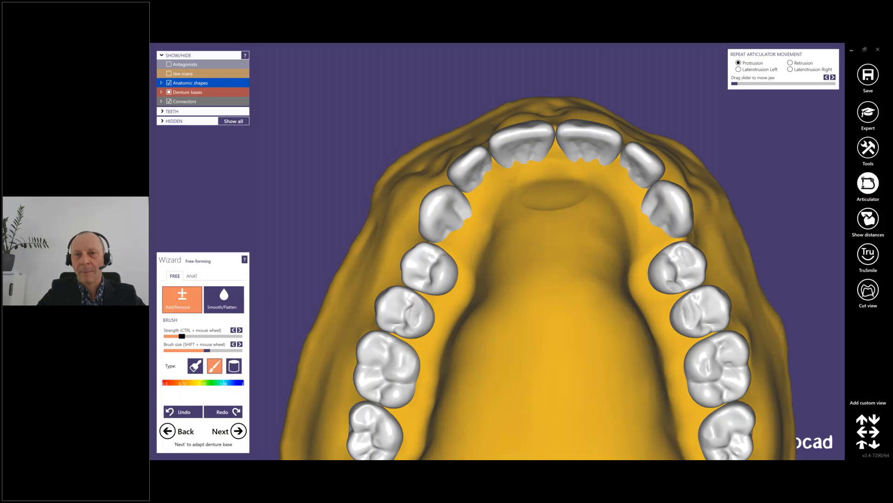
right_click_drag(584, 235, 558, 212)
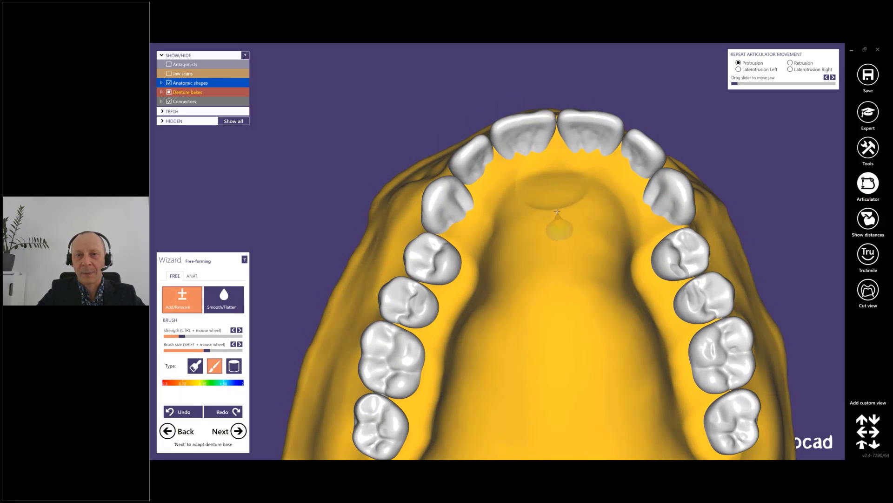
left_click_drag(559, 257, 562, 331)
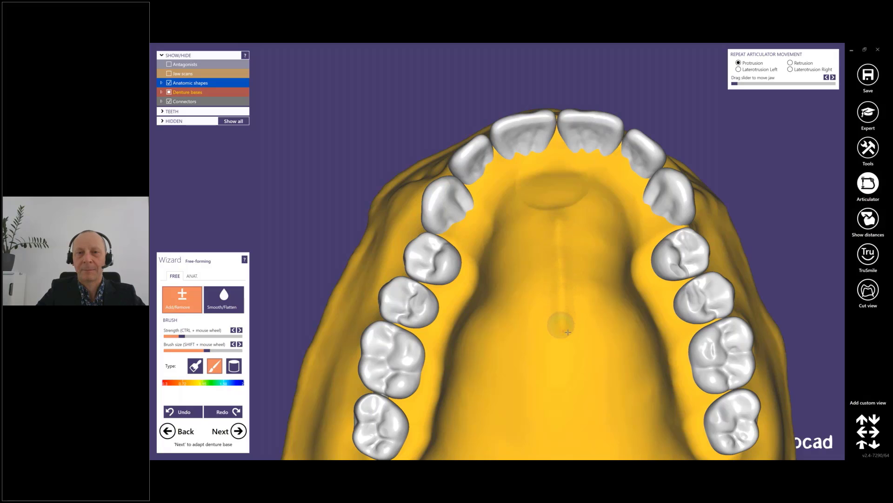
Set up the cylindrical brush type with a smaller size and higher strength to sculpt the anterior palate beside the midline
left_click(235, 367)
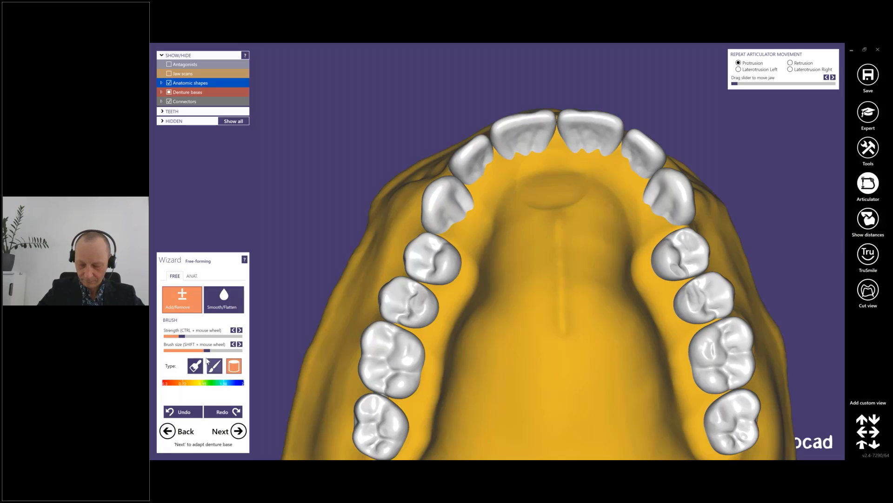
mouse_move(208, 353)
left_mouse_down()
mouse_move(182, 353)
mouse_move(196, 339)
left_mouse_up()
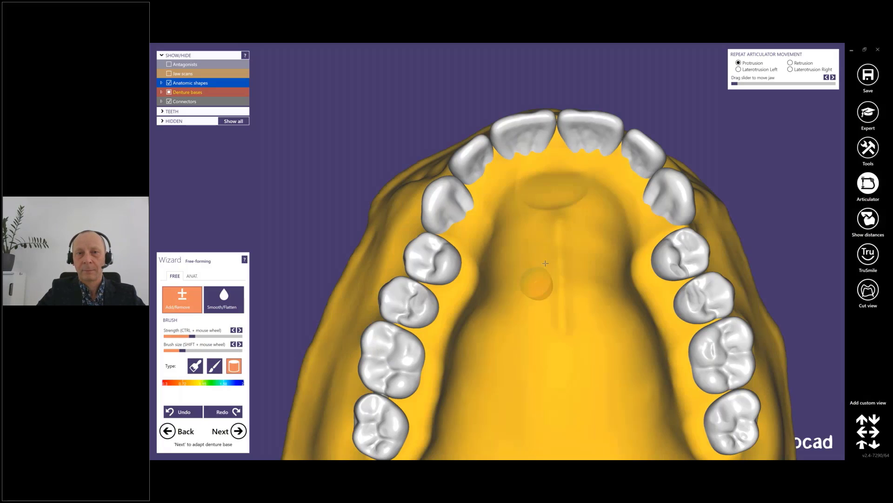
mouse_move(538, 285)
right_mouse_down()
mouse_move(545, 263)
mouse_move(546, 270)
right_mouse_up()
scroll(548, 224, "up", 5)
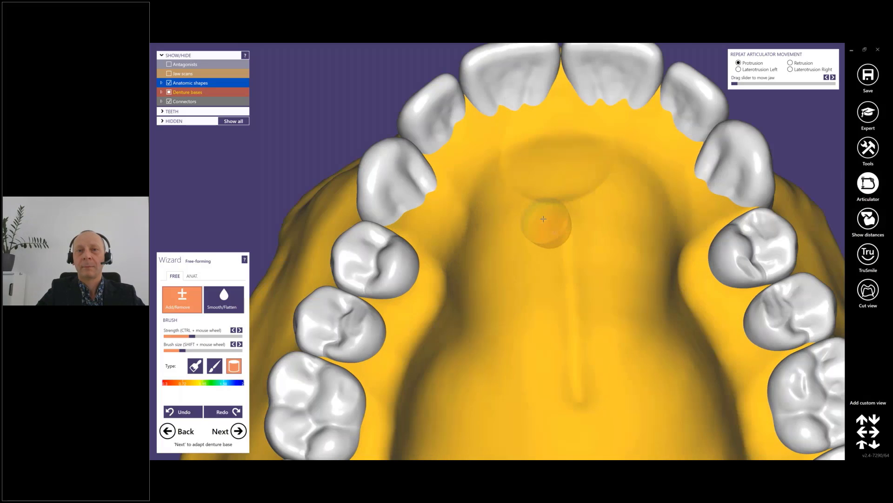
Build up paired rugae ridges on both sides of the front palate with the cylinder-type Add/Remove brush
mouse_move(547, 216)
left_mouse_down()
mouse_move(524, 190)
mouse_move(443, 153)
left_mouse_up()
mouse_move(601, 221)
left_mouse_down()
mouse_move(606, 200)
mouse_move(652, 175)
mouse_move(684, 138)
left_mouse_up()
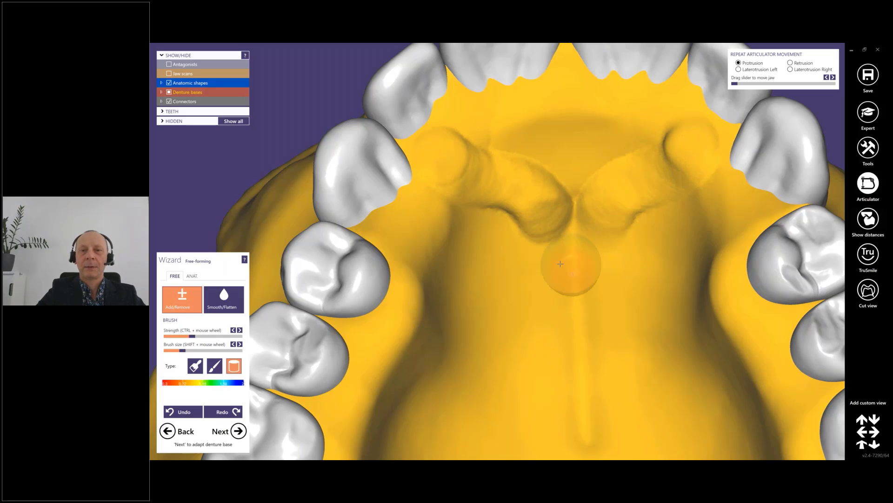
mouse_move(526, 261)
left_mouse_down()
mouse_move(461, 214)
mouse_move(584, 300)
mouse_move(661, 234)
mouse_move(716, 207)
mouse_move(726, 188)
left_mouse_up()
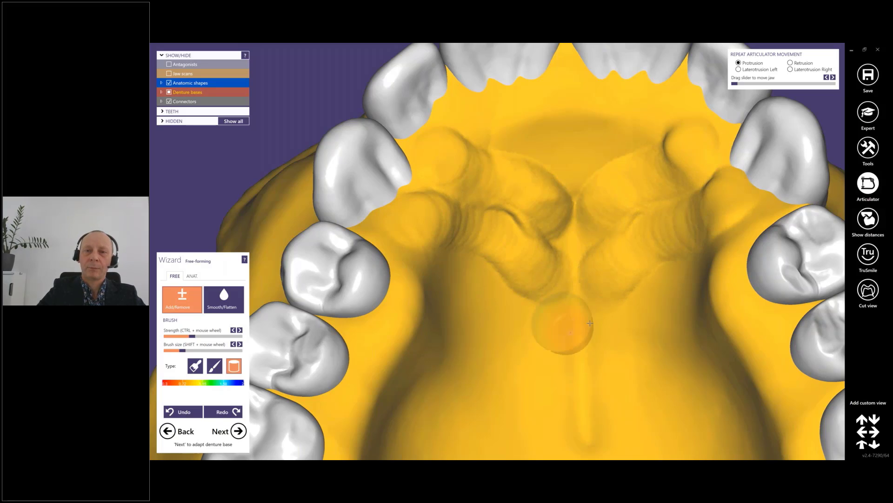
mouse_move(601, 325)
left_mouse_down()
mouse_move(649, 300)
mouse_move(658, 279)
mouse_move(742, 235)
left_mouse_up()
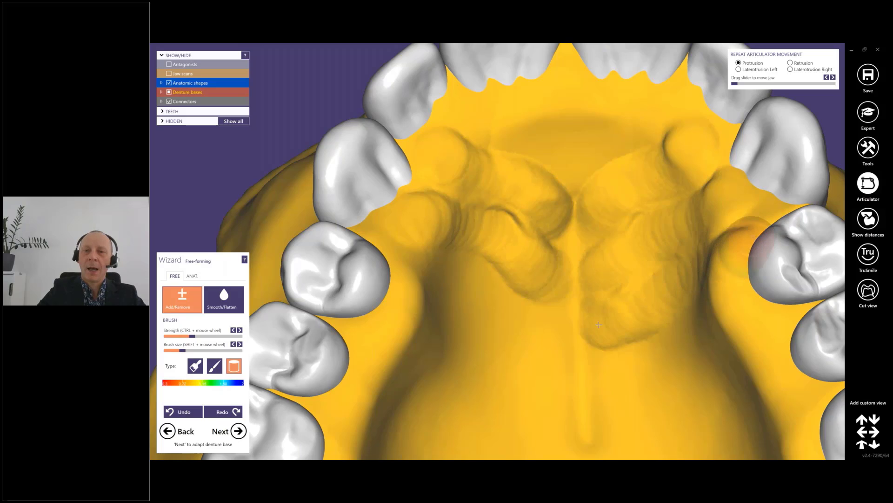
mouse_move(520, 333)
left_mouse_down()
mouse_move(412, 276)
mouse_move(400, 286)
left_mouse_up()
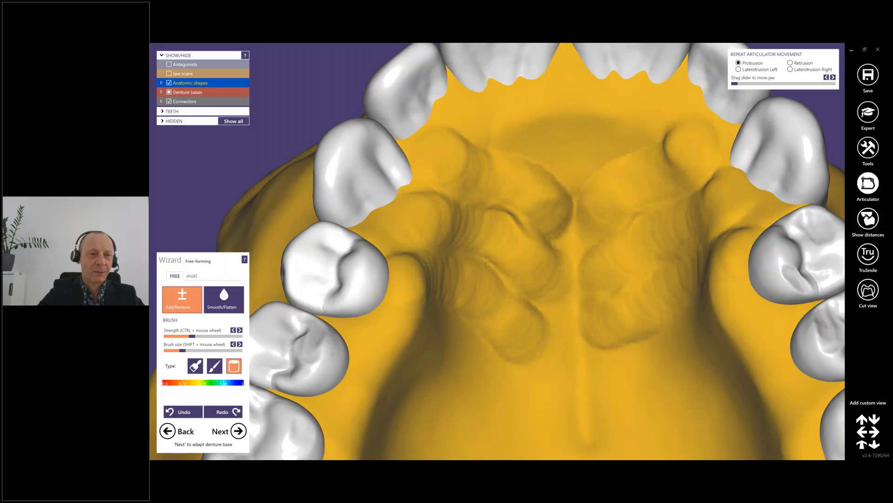
Refine the palatal ridges with the pointed Add/Remove brush type at a larger brush size and reduced strength
left_click(215, 366)
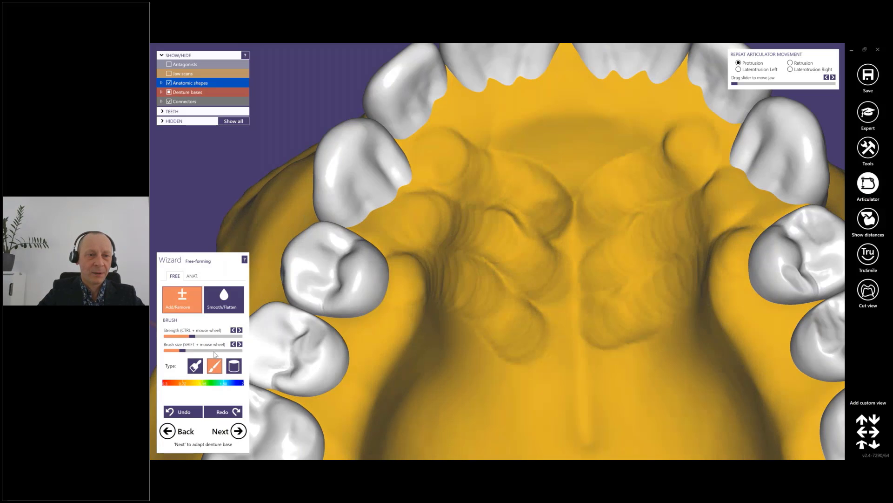
left_click(213, 351)
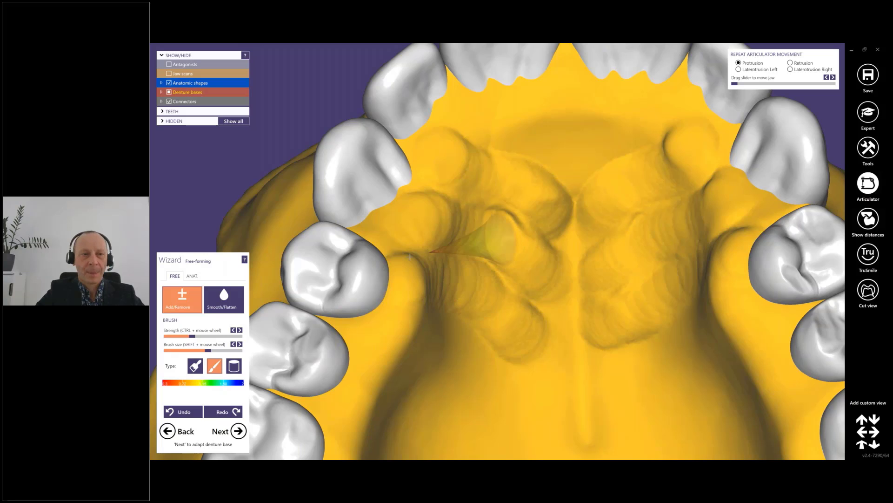
scroll(442, 251, "down", 2, "ctrl")
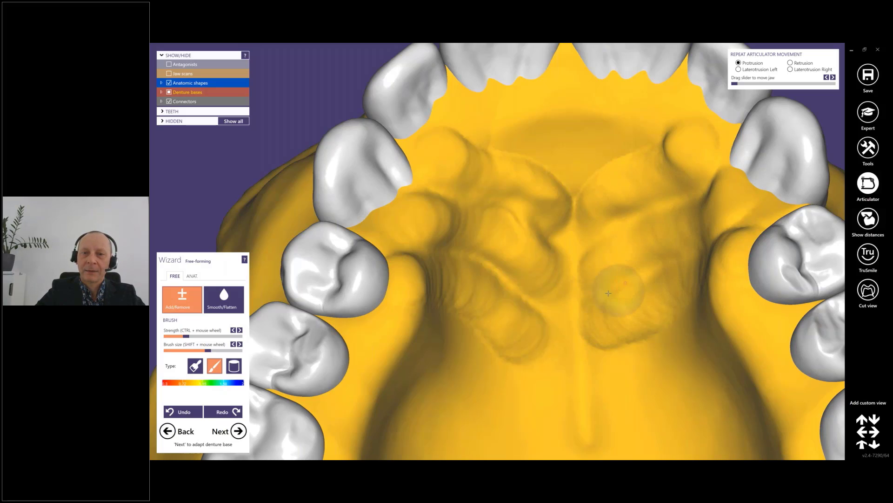
scroll(651, 301, "down", 5)
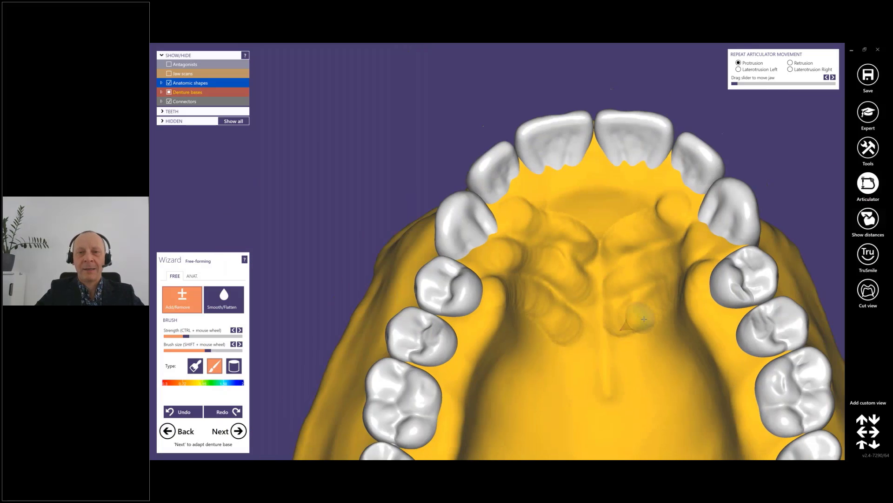
Smooth the palatal ridges using Smooth/Flatten with the broad brush type
right_click_drag(644, 317, 634, 276)
left_click(223, 301)
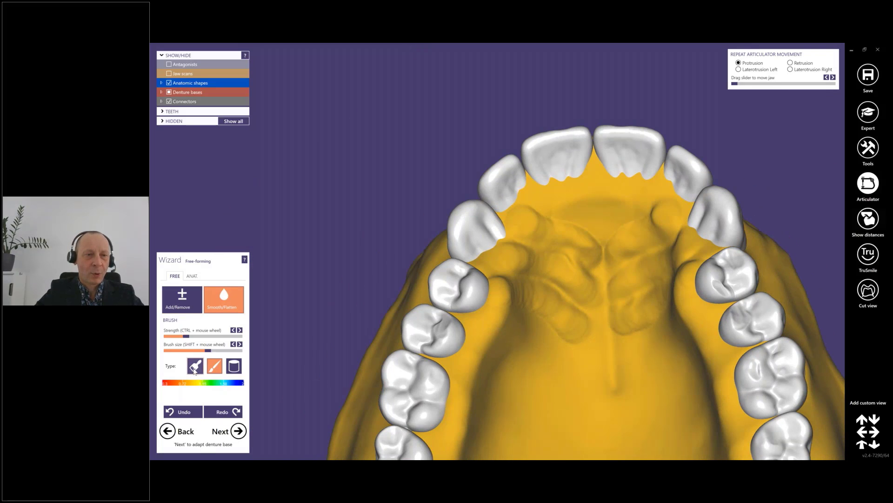
left_click(196, 368)
mouse_move(585, 287)
left_mouse_down()
mouse_move(493, 242)
mouse_move(558, 279)
mouse_move(605, 270)
mouse_move(566, 363)
mouse_move(605, 270)
mouse_move(628, 326)
mouse_move(526, 208)
mouse_move(600, 288)
left_mouse_up()
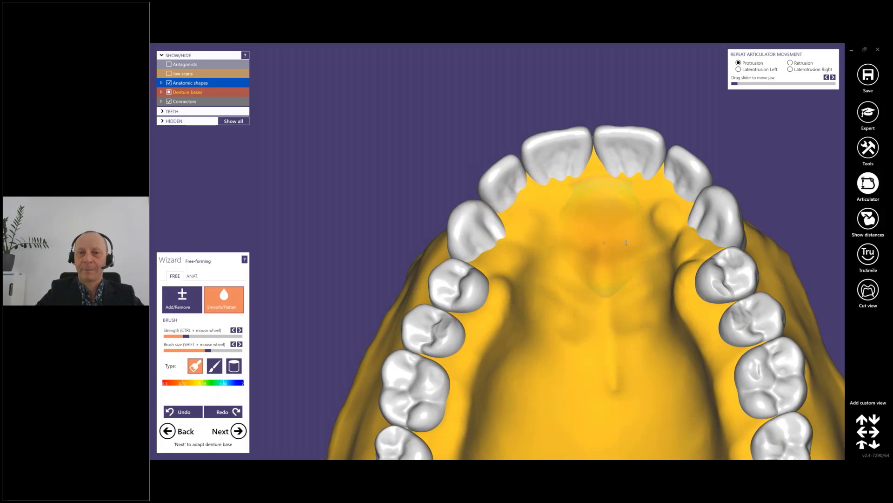
Display the whole denture base with the False color texture
mouse_move(610, 196)
right_mouse_down()
mouse_move(623, 237)
mouse_move(592, 213)
mouse_move(576, 325)
mouse_move(565, 233)
right_mouse_up()
scroll(591, 212, "down", 3)
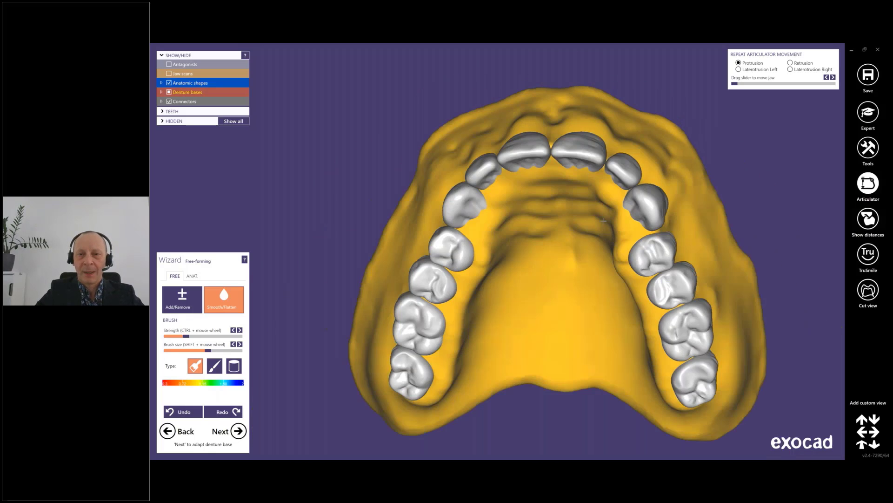
right_click(561, 290)
mouse_move(586, 334)
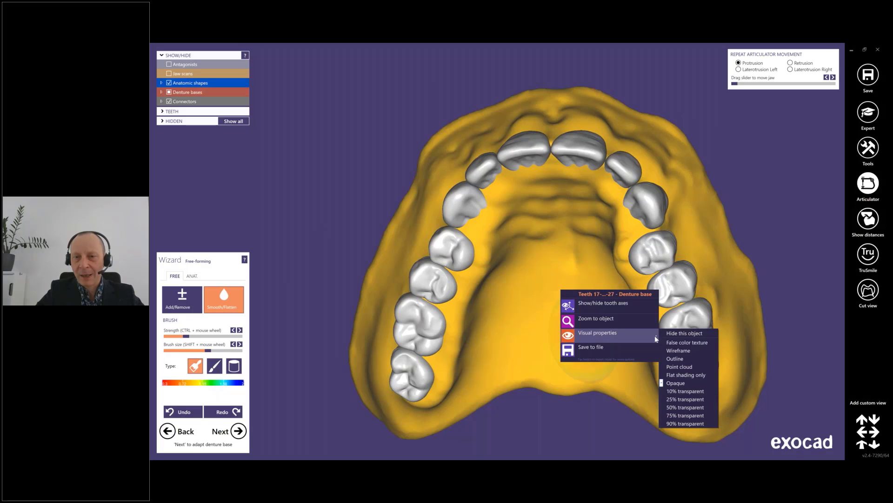
left_click(670, 344)
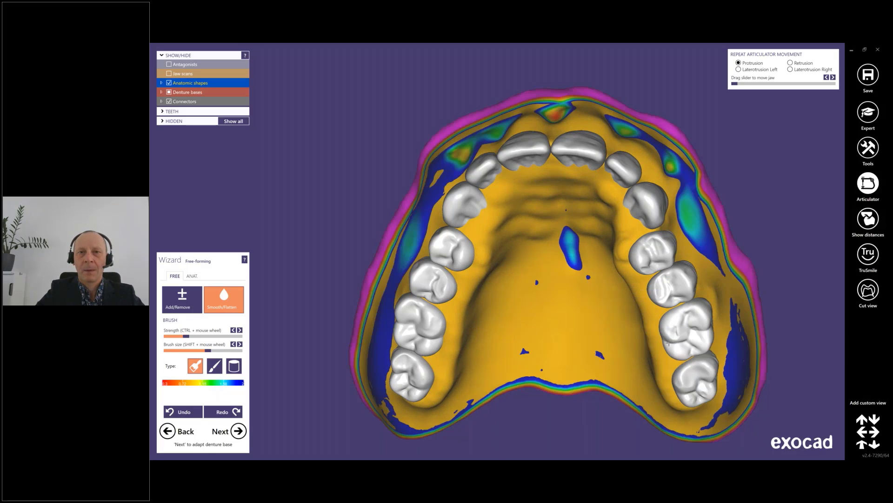
Add material to the thin spot on the labial side of the denture base above the central incisors
right_click_drag(605, 279, 523, 146)
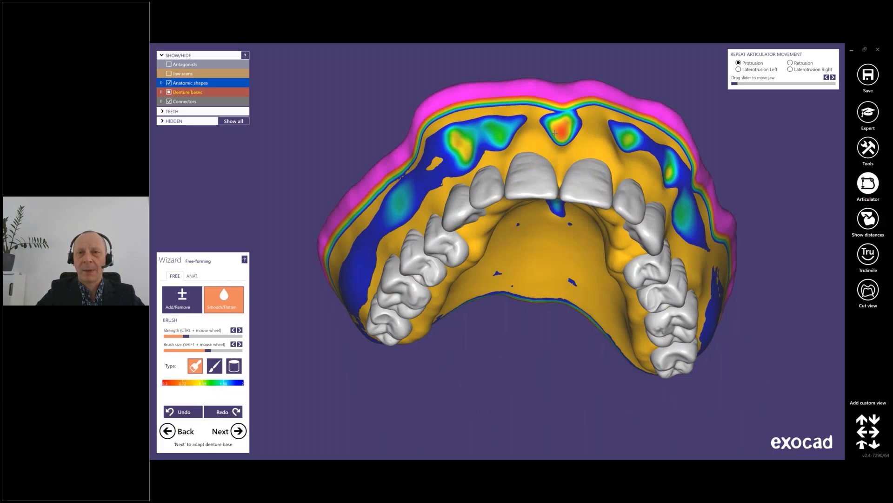
left_click(171, 302)
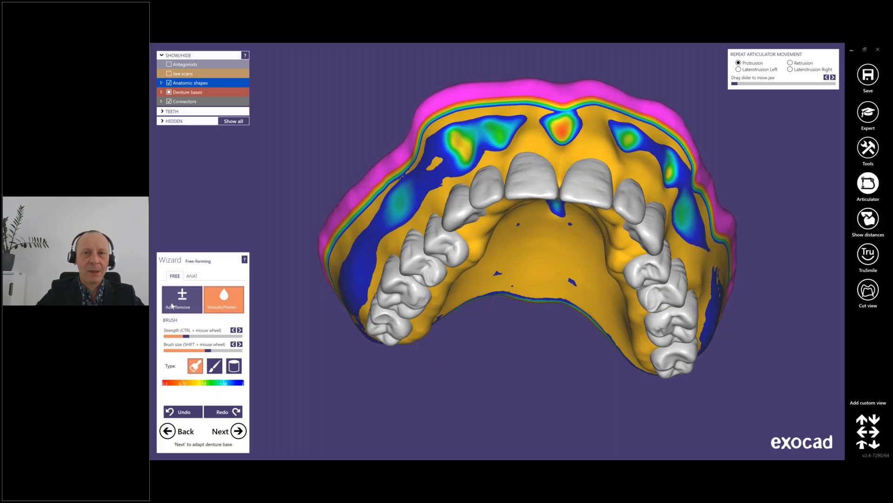
left_click_drag(556, 132, 562, 127)
mouse_move(582, 223)
right_mouse_down()
mouse_move(592, 158)
mouse_move(604, 150)
right_mouse_up()
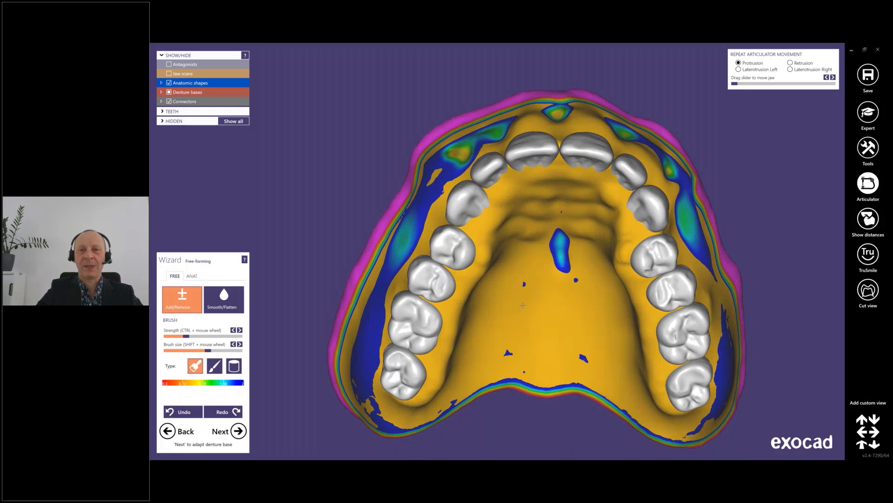
Turn on TruSmile rendering and proceed to adapting the denture base to the teeth
right_click_drag(529, 324, 531, 352)
left_click(867, 259)
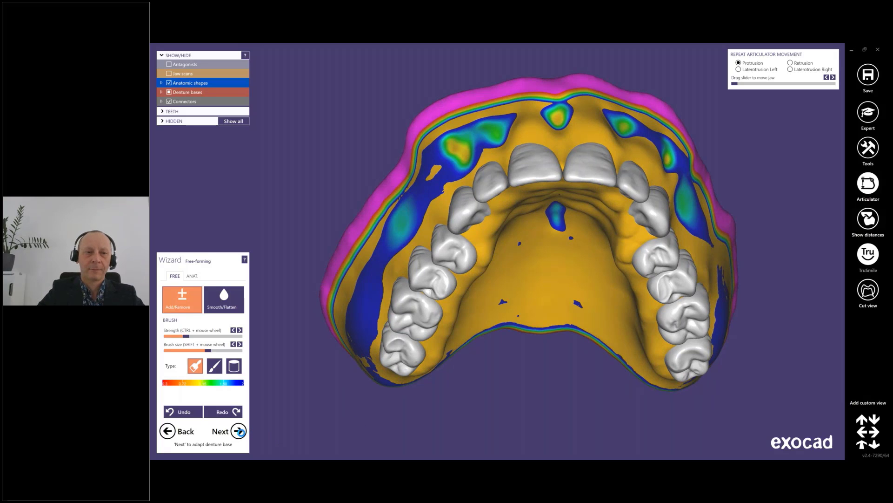
left_click(239, 431)
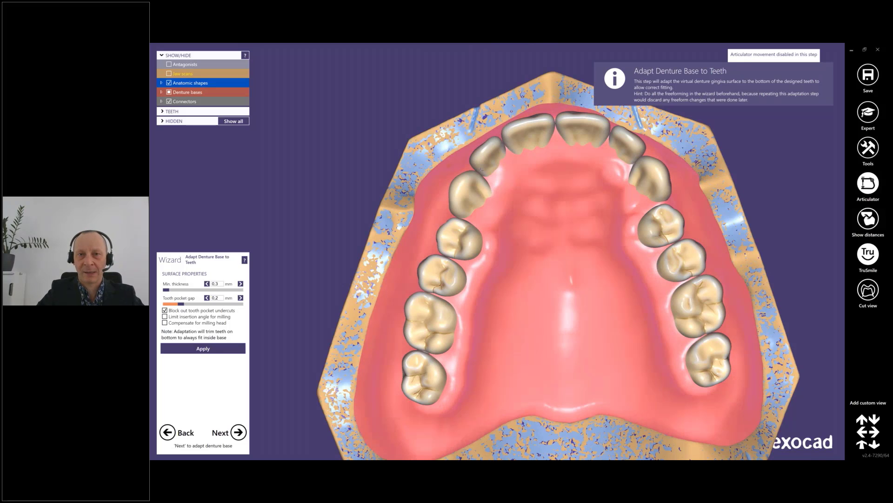
Apply the denture base adaptation to the teeth with tooth pocket undercuts blocked out
right_click_drag(555, 148, 550, 263)
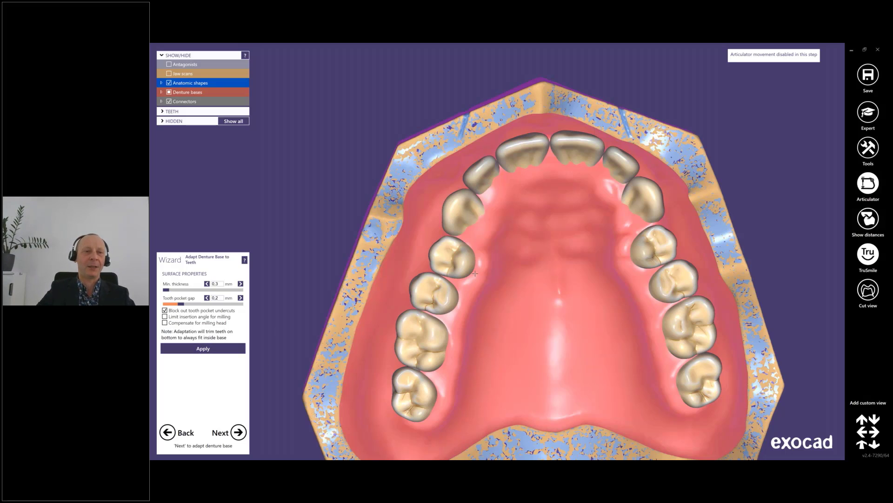
left_click(218, 349)
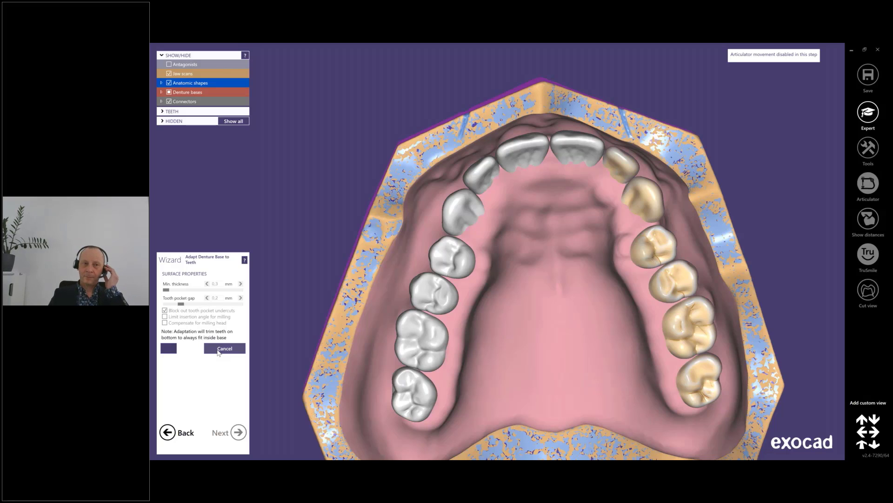
key("XF86AudioPlay")
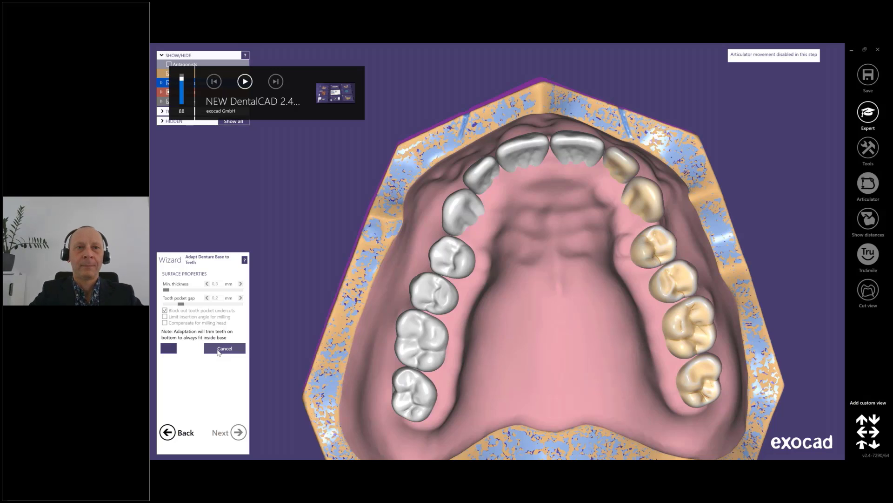
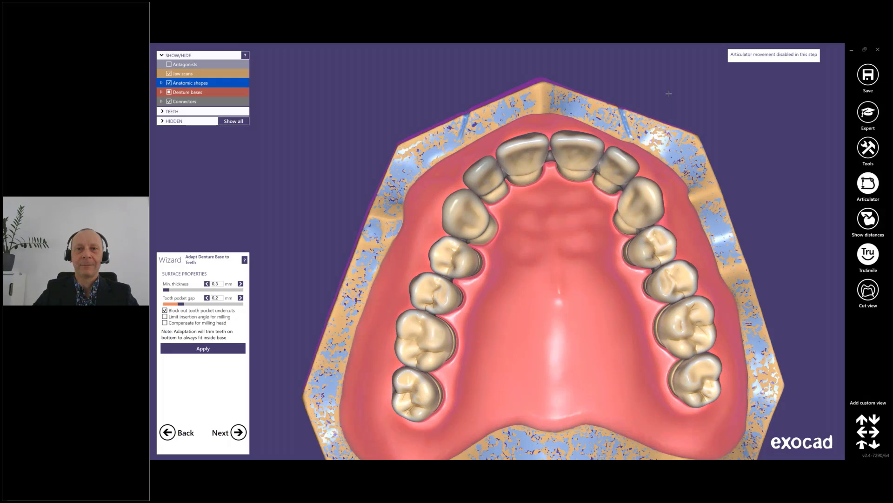
Temporarily hide one upper central incisor to examine its tooth pocket in the adapted denture base
right_click_drag(669, 93, 583, 87)
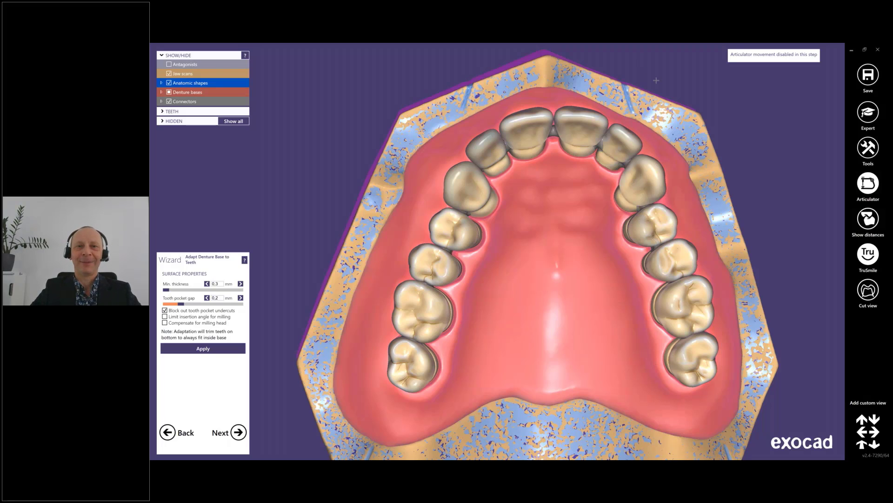
right_click_drag(657, 81, 529, 125)
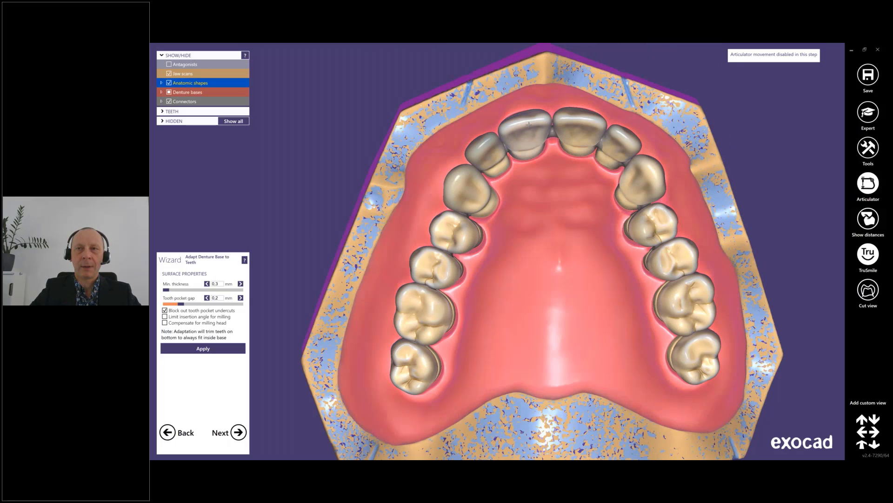
middle_click(529, 125, "ctrl")
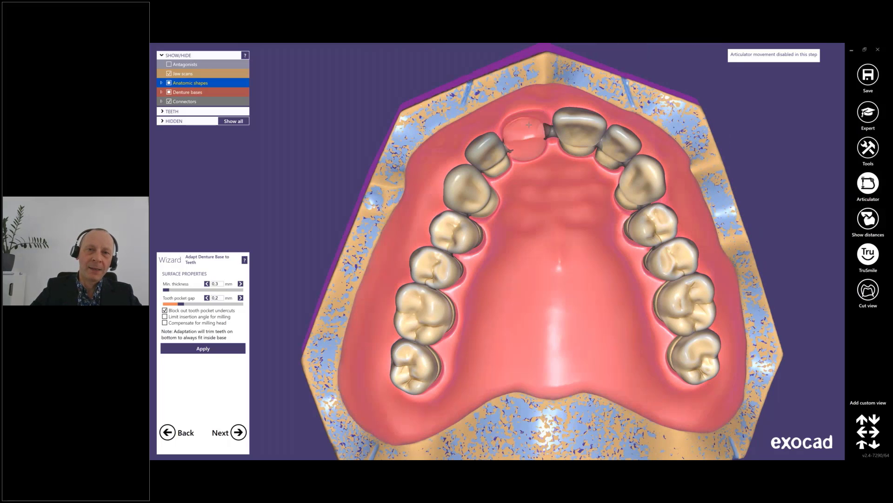
middle_click(529, 126, "ctrl")
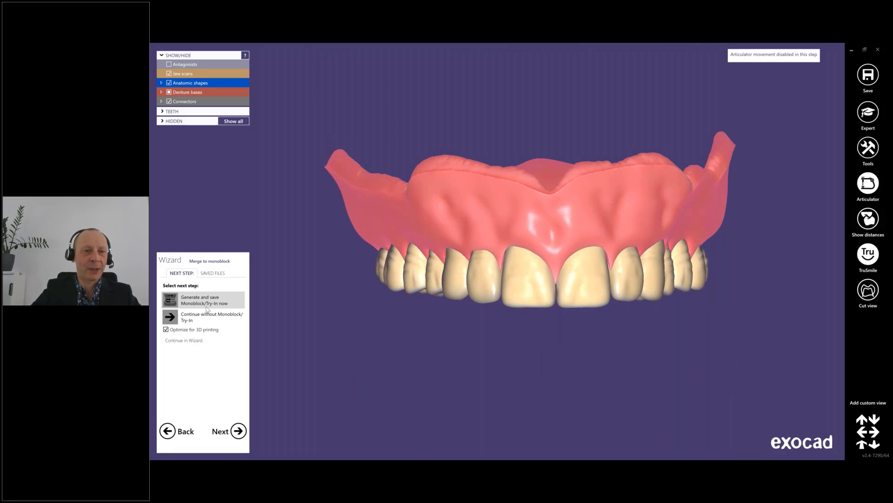
Disable Optimize for 3D printing and proceed with generating and saving the Monoblock/Try-In
left_click(166, 329)
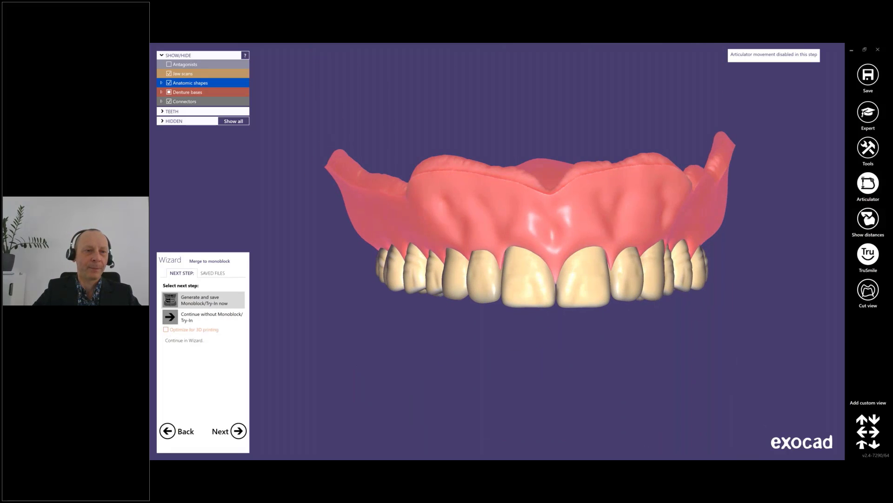
right_click_drag(494, 322, 495, 320)
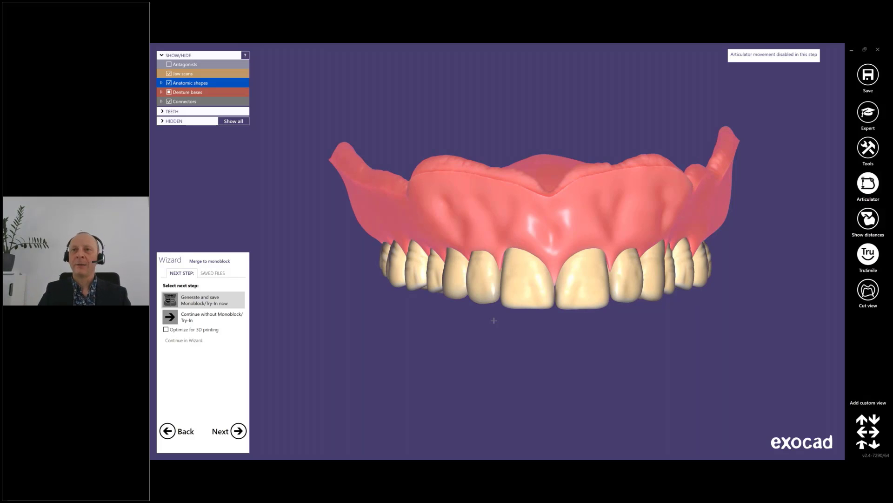
left_click(238, 430)
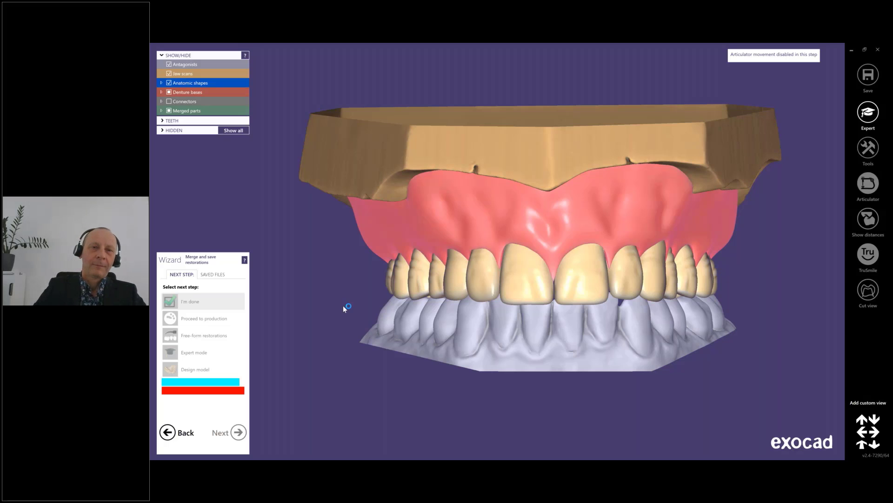
Examine the merged denture from the front, the tissue side and the occlusal side
right_click_drag(447, 223, 462, 129)
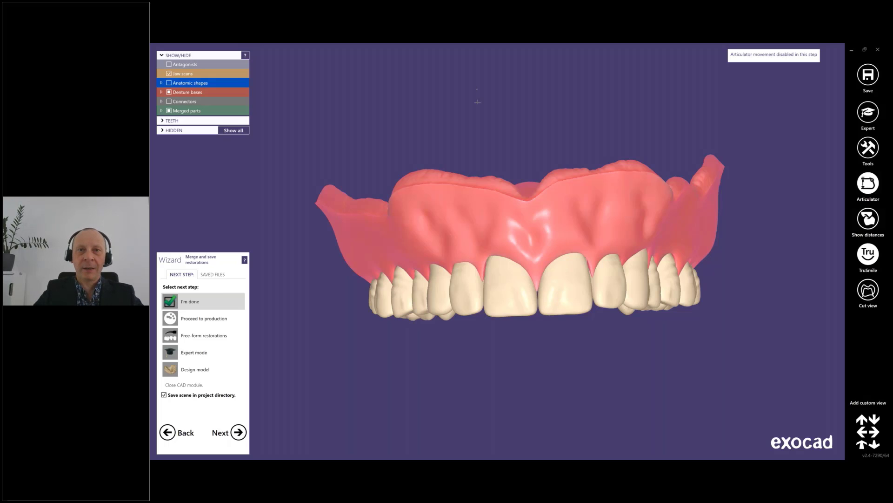
right_click_drag(478, 113, 382, 155)
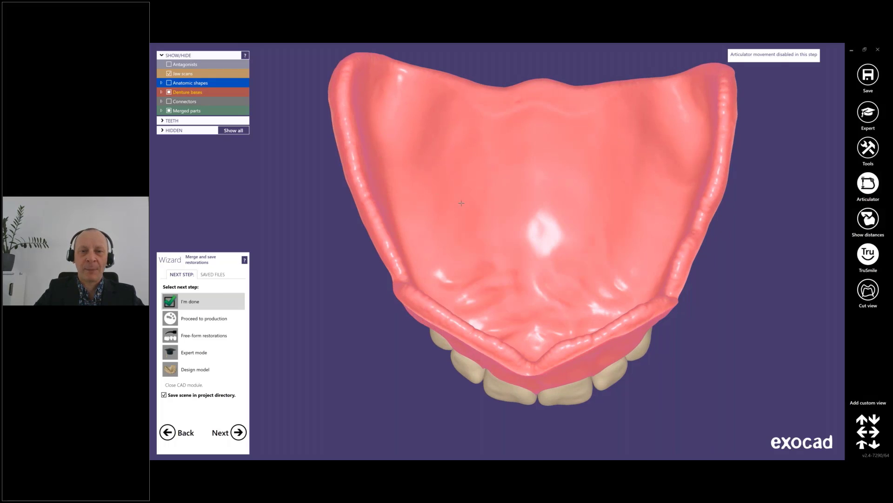
right_click_drag(462, 203, 385, 170)
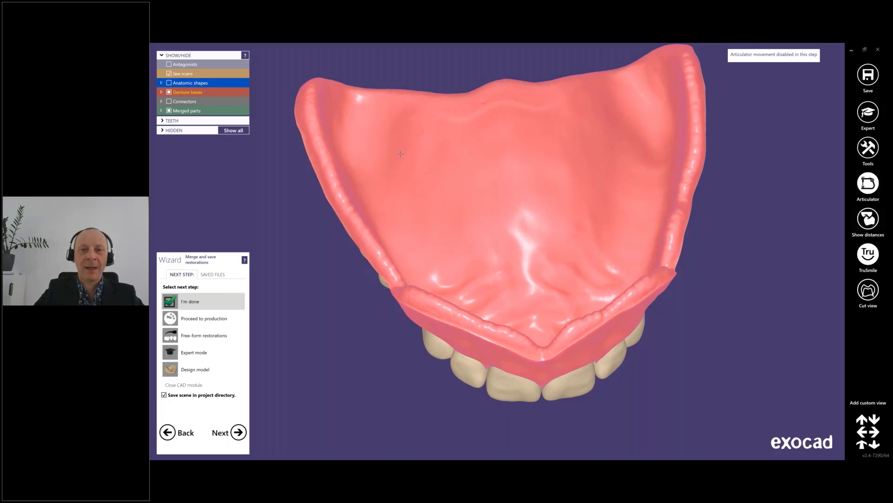
right_click_drag(400, 154, 362, 92)
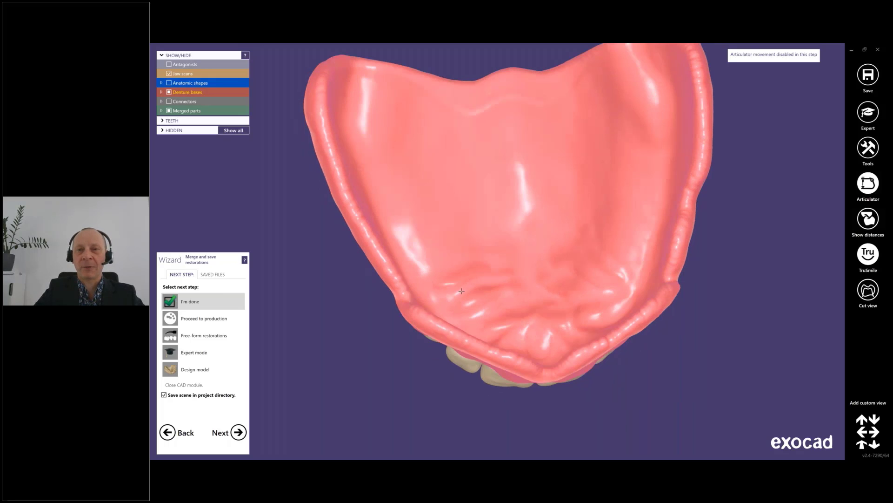
right_click_drag(615, 118, 553, 247)
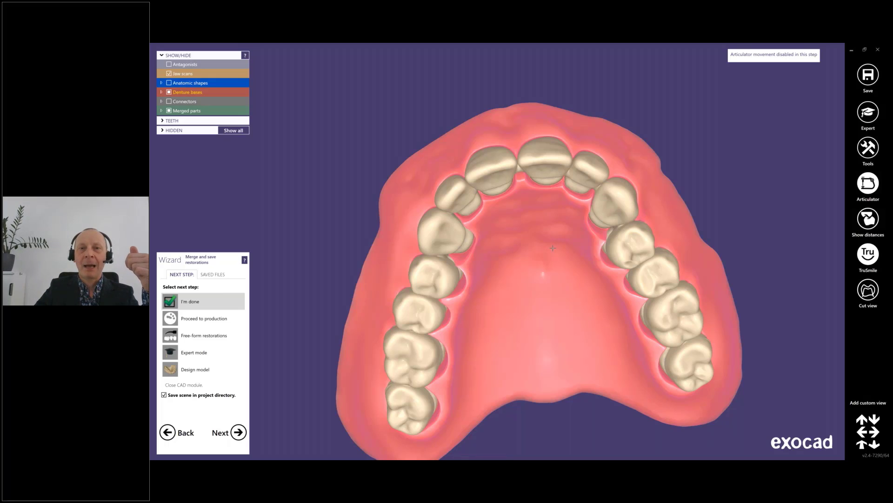
right_click_drag(553, 248, 531, 314)
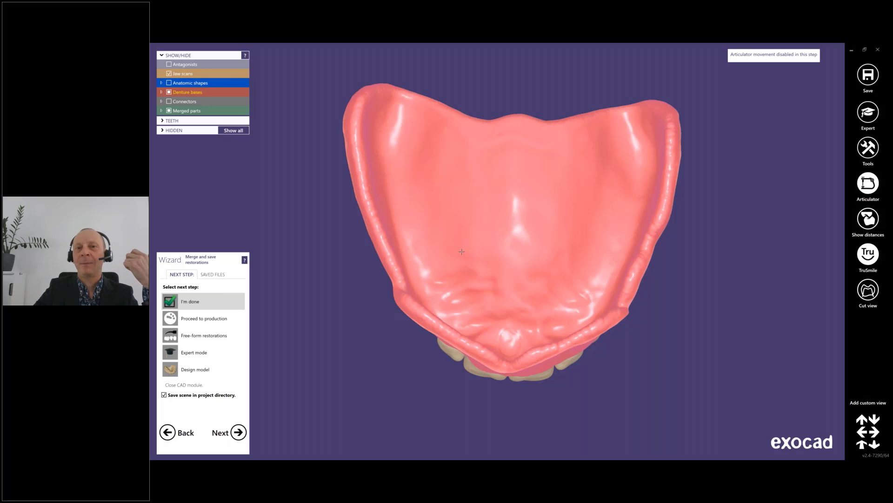
Hide the denture base and examine the gap between the tooth necks and the upper jaw scan from the front and side
right_click_drag(500, 270, 524, 252)
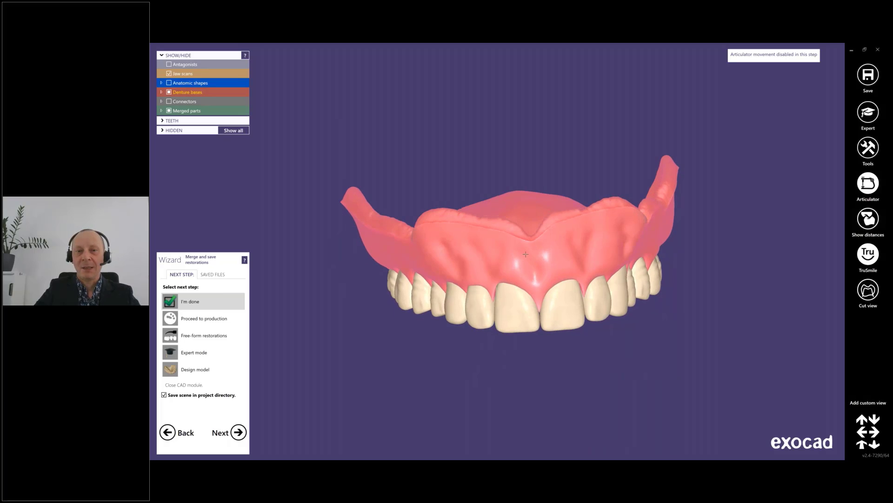
middle_click(490, 255, "ctrl")
right_click_drag(499, 261, 503, 240)
scroll(488, 245, "up", 5)
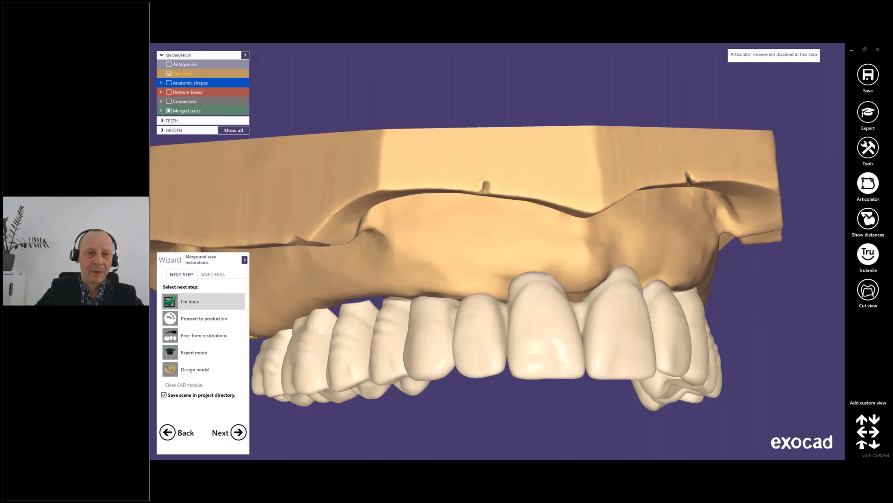
scroll(332, 301, "up", 2)
scroll(336, 304, "up", 3)
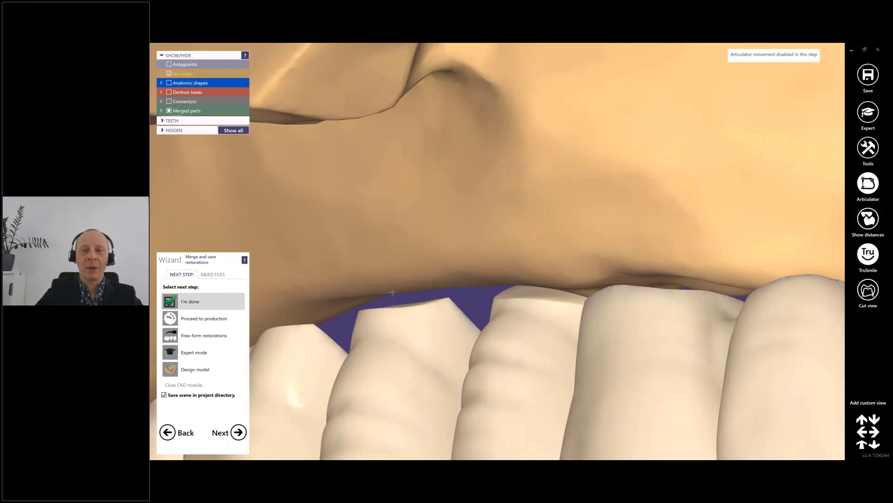
scroll(392, 292, "down", 5)
right_click_drag(392, 291, 401, 300)
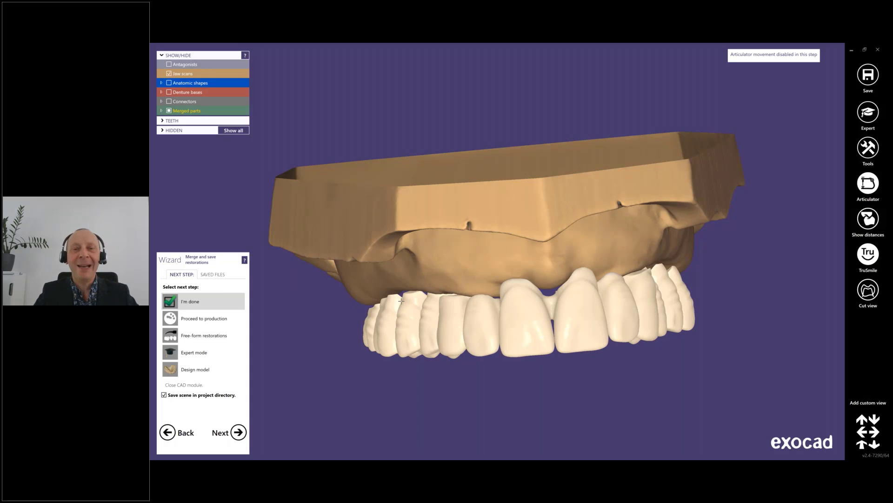
Hide the upper jaw scan and examine the merged teeth from the base side and the front
right_click_drag(428, 259, 458, 233)
scroll(458, 233, "down", 5, "ctrl")
middle_click_drag(457, 233, 450, 265)
right_click_drag(450, 265, 450, 264)
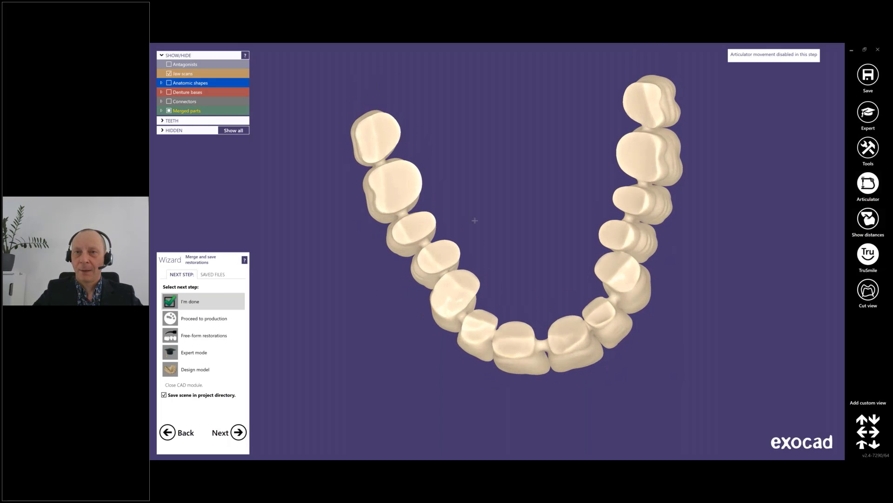
right_click_drag(476, 219, 475, 219)
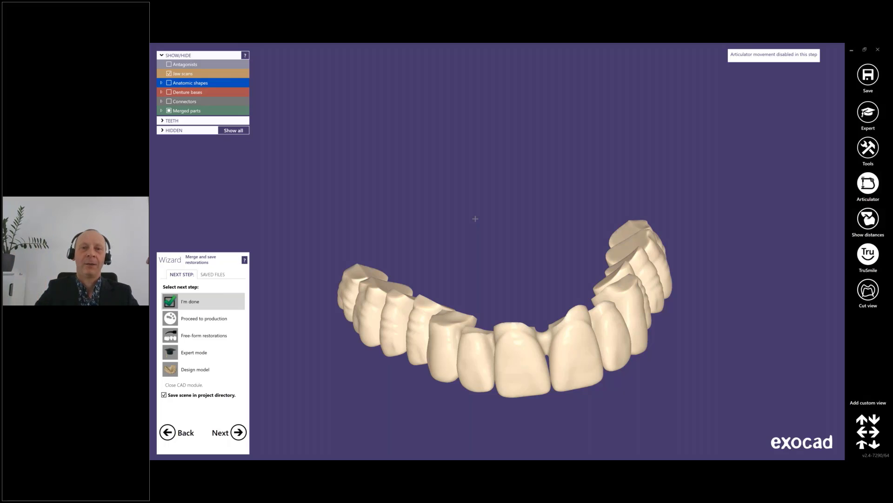
right_click_drag(478, 205, 482, 180)
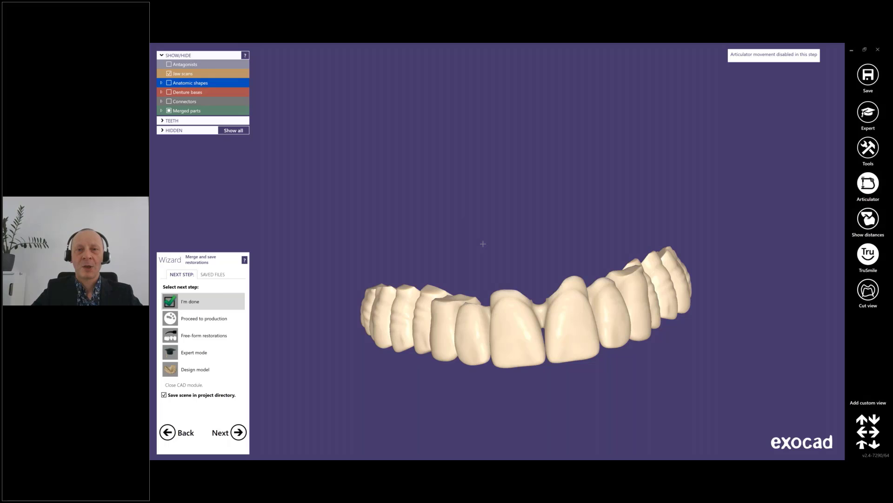
Show the denture base again and temporarily display the upper jaw scan and the antagonist with it
scroll(483, 243, "up", 1, "ctrl")
right_click_drag(483, 244, 492, 192)
scroll(492, 192, "up", 1, "ctrl")
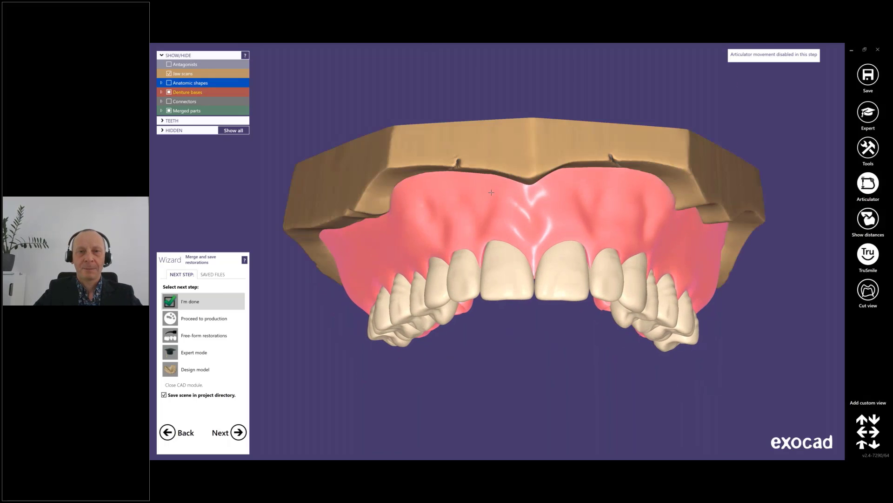
scroll(491, 193, "down", 1, "ctrl")
scroll(491, 192, "up", 1, "shift")
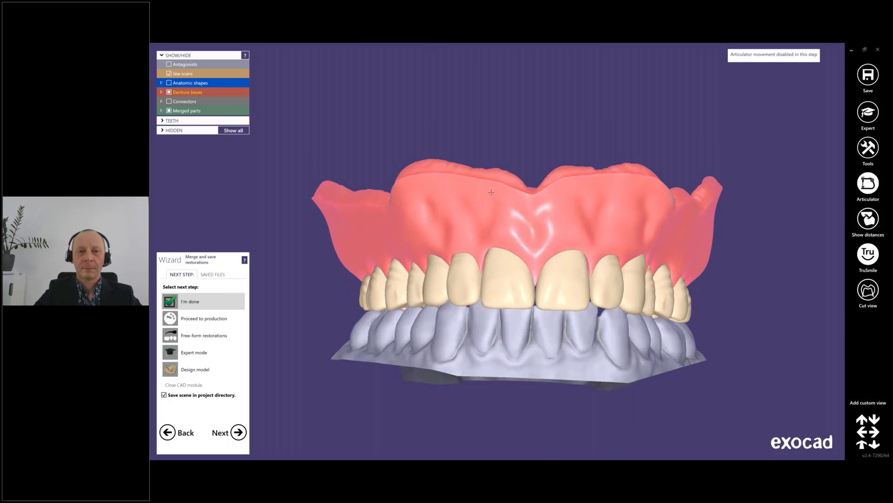
mouse_move(491, 192)
right_mouse_down()
mouse_move(495, 100)
mouse_move(526, 196)
mouse_move(491, 192)
mouse_move(482, 298)
mouse_move(483, 191)
mouse_move(492, 196)
right_mouse_up()
scroll(491, 192, "down", 1, "shift")
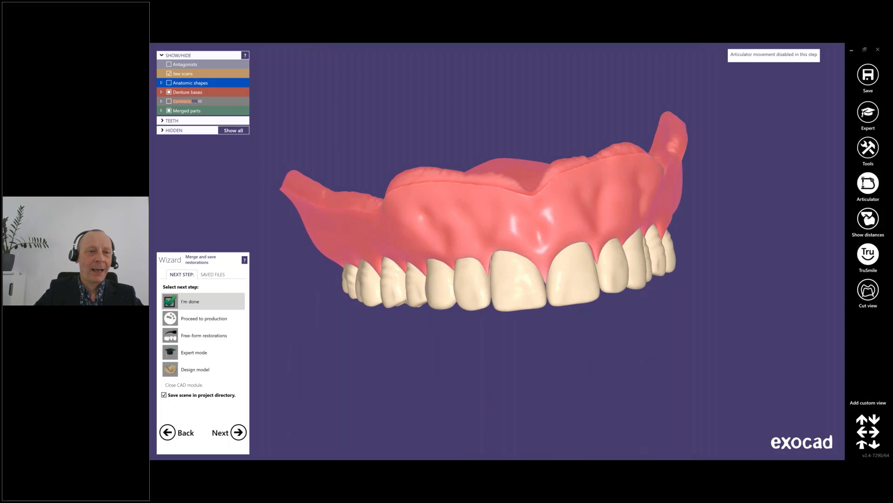
Hide the adapted base and merged teeth, and display only the Full denture monoblock for inspection
middle_click(469, 209, "ctrl")
middle_click(471, 256, "ctrl")
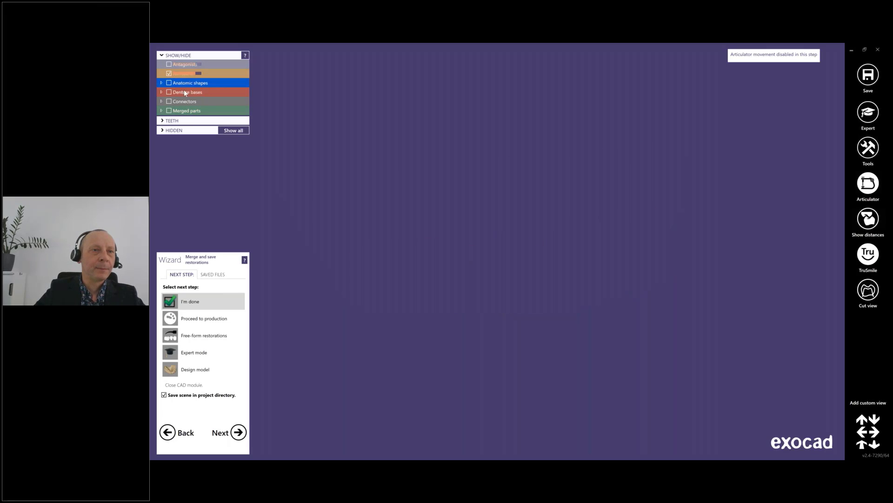
left_click(161, 111)
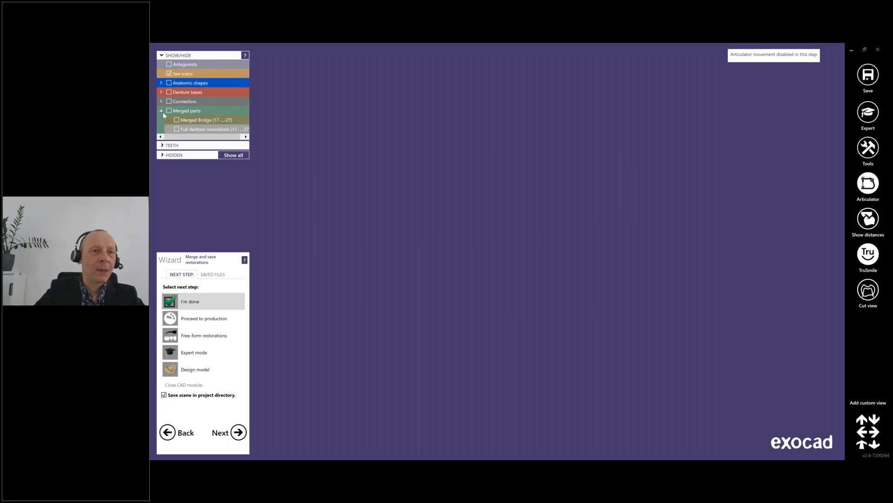
left_click(176, 128)
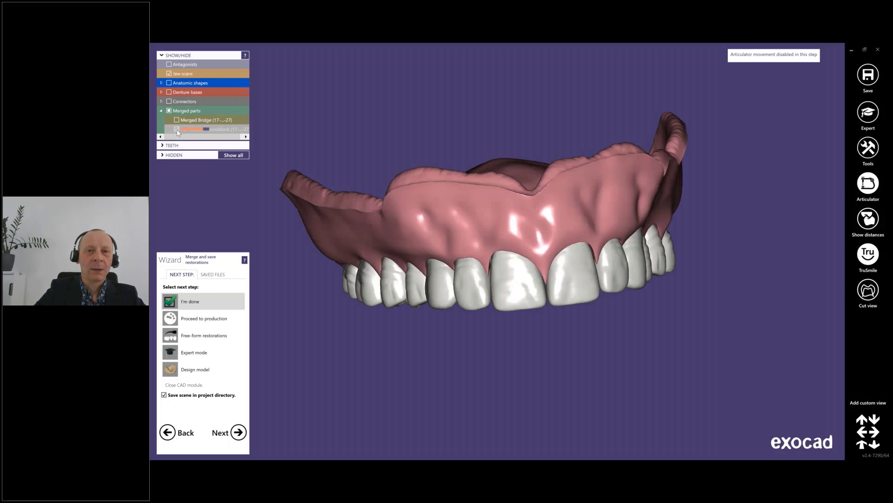
right_click_drag(509, 232, 491, 246)
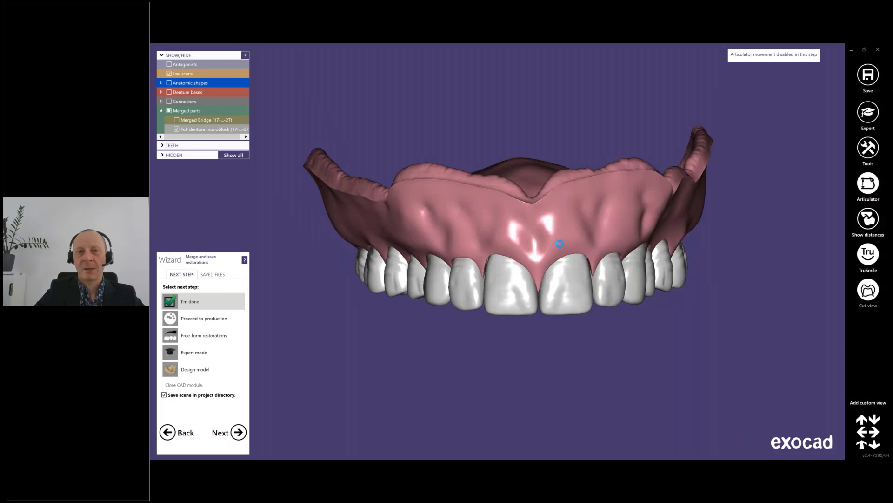
Inspect a cross-section of the monoblock at an upper central incisor, then close the cut view
left_click(492, 245)
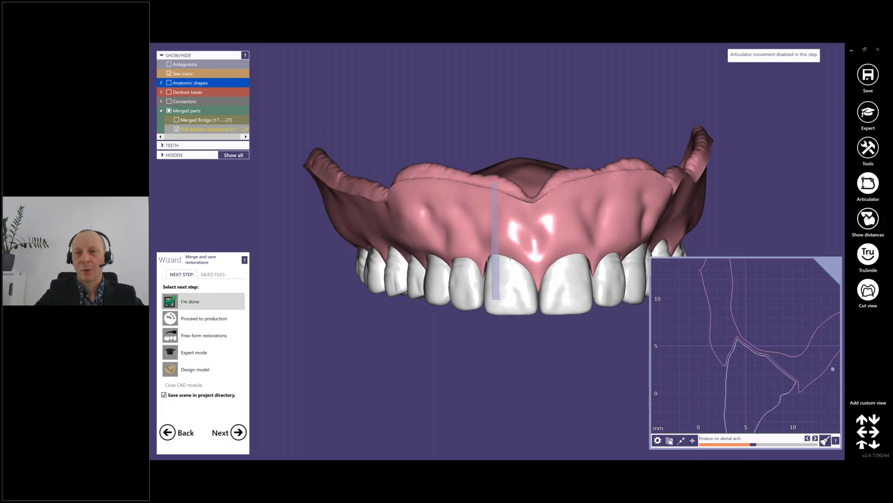
scroll(510, 257, "down", 4)
scroll(511, 257, "up", 4)
mouse_move(511, 258)
right_mouse_down()
mouse_move(510, 231)
mouse_move(510, 258)
right_mouse_up()
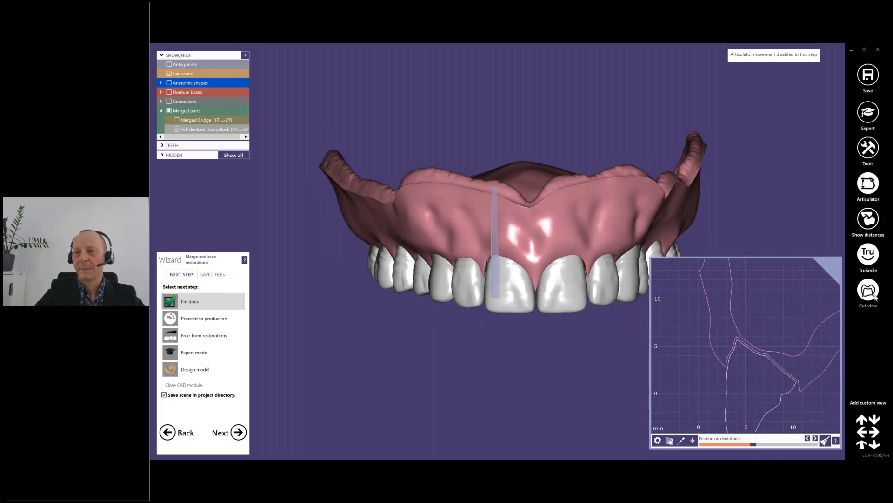
left_click(873, 295)
right_click_drag(722, 289, 621, 174)
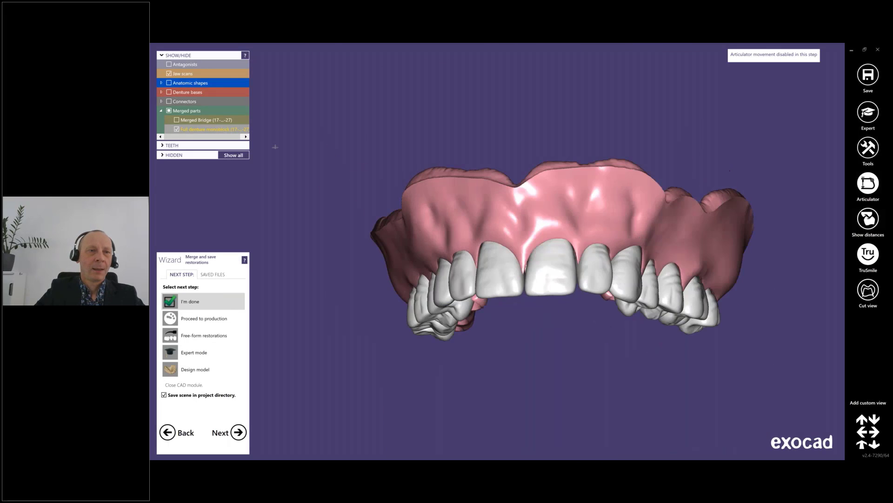
Hide the Full denture monoblock and display the Merged Bridge together with the Denture base (adapted)
left_click(176, 129)
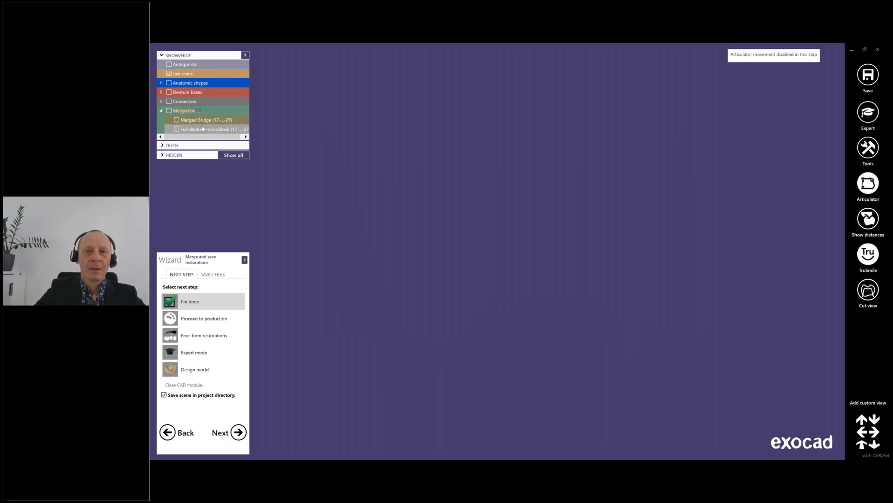
left_click(169, 111)
right_click_drag(458, 163, 473, 195)
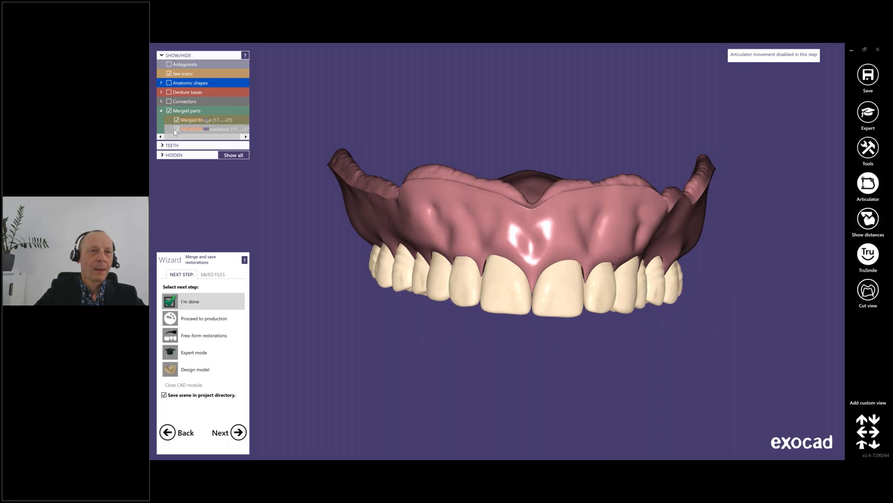
left_click(175, 129)
right_click_drag(371, 172, 372, 176)
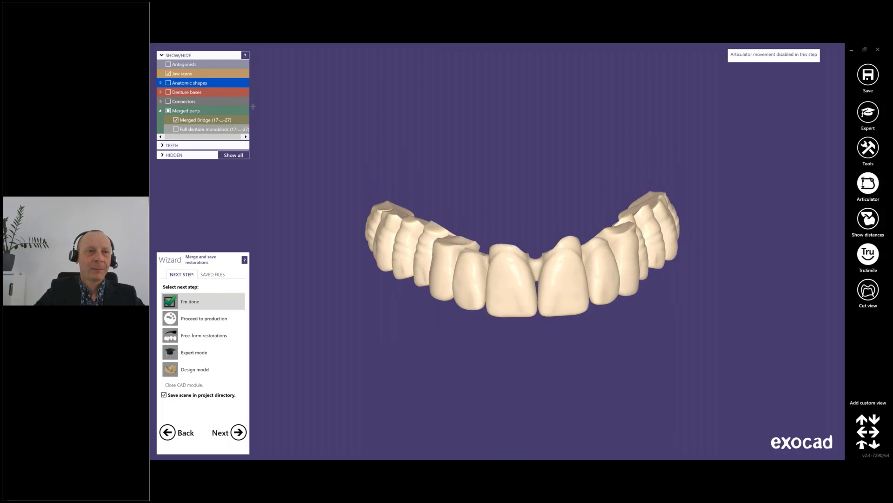
left_click(161, 93)
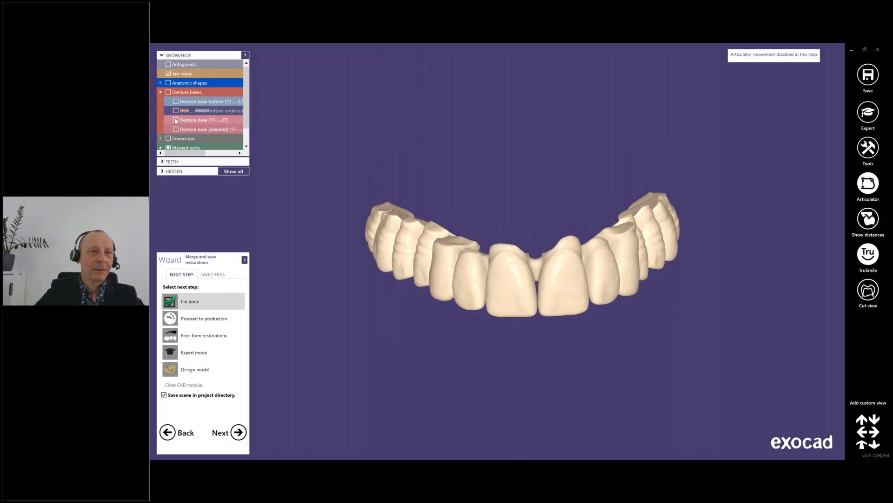
left_click(176, 129)
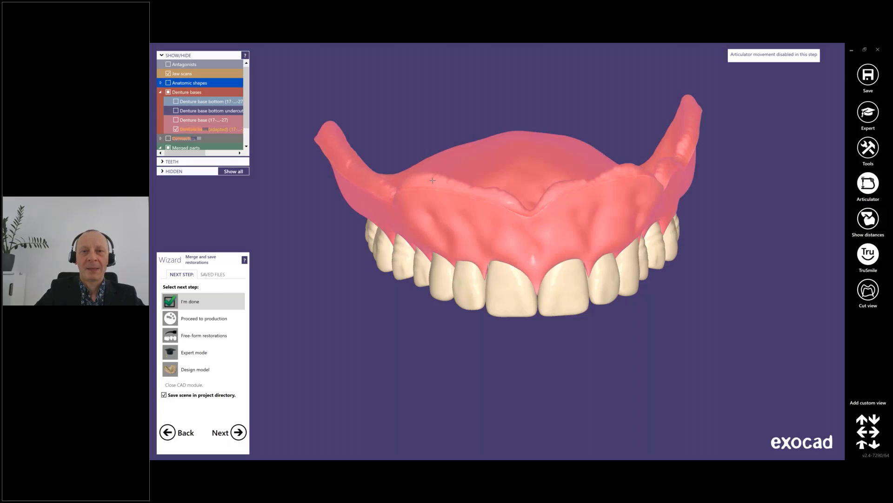
right_click_drag(278, 297, 278, 293)
Close the wizard, switch to Expert mode and collapse the object visibility list
left_click(194, 352)
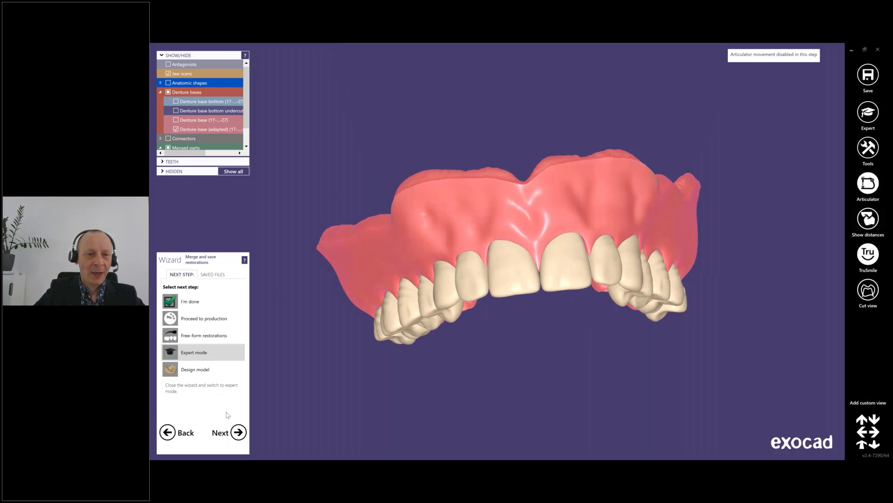
left_click(238, 432)
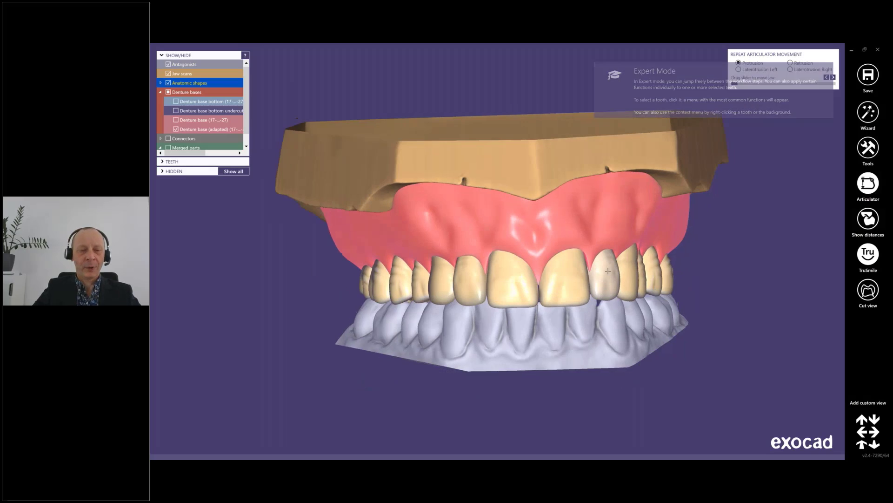
left_click(162, 55)
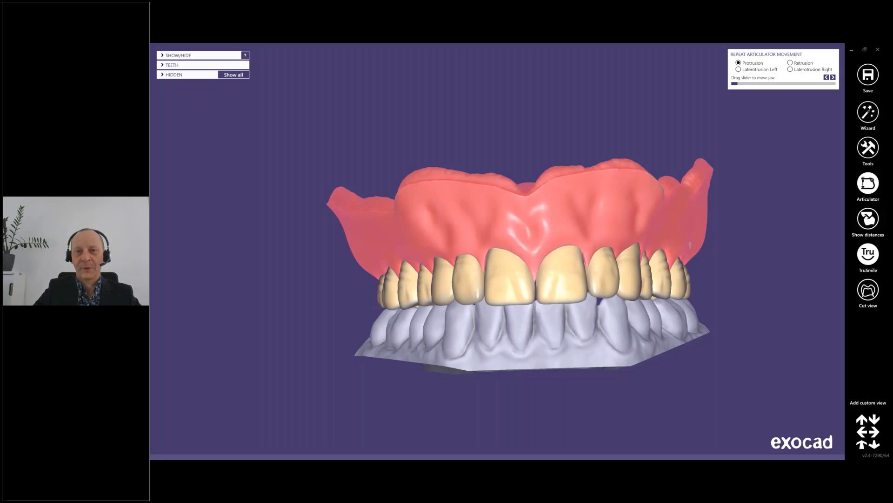
Check the Full denture monoblock entry under Delete constructed parts and cancel without deleting it
right_click(740, 238)
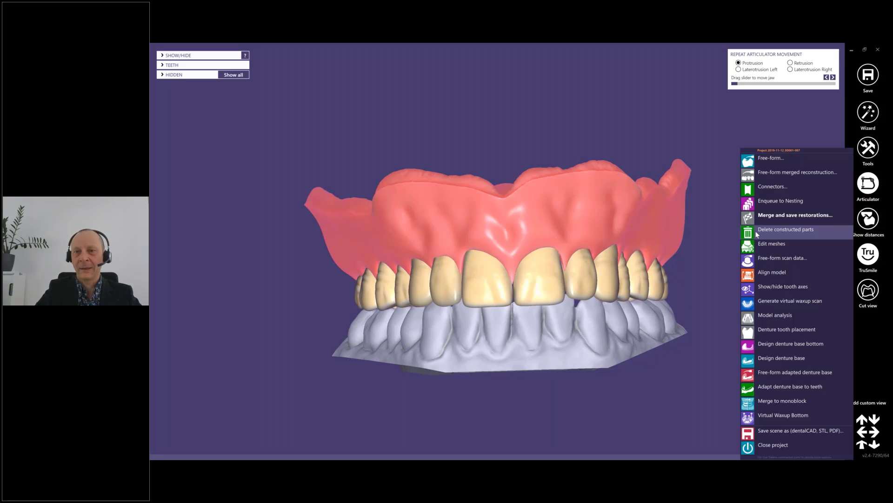
left_click(786, 230)
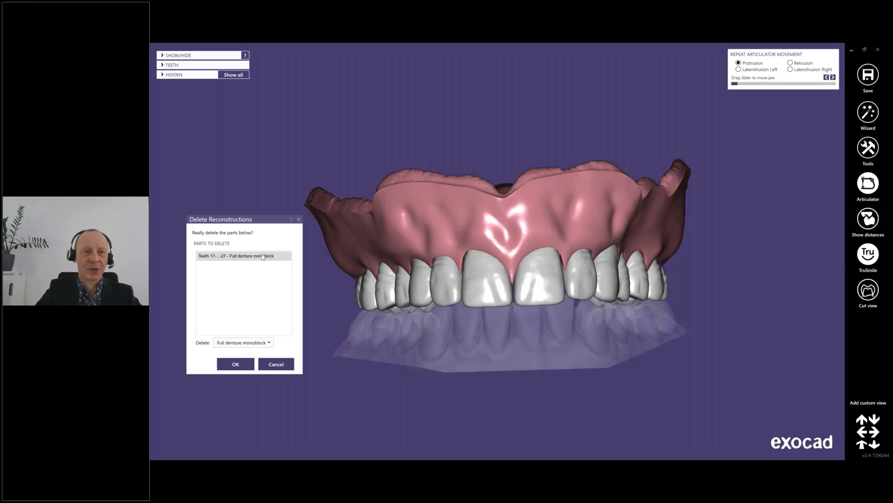
left_click(275, 368)
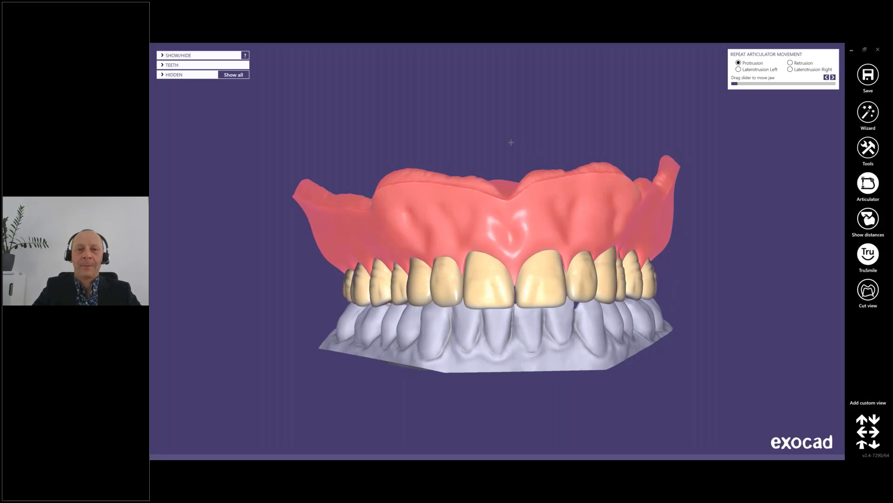
Return to the wizard's Merge and save restorations step and view the denture from the front
left_click(868, 114)
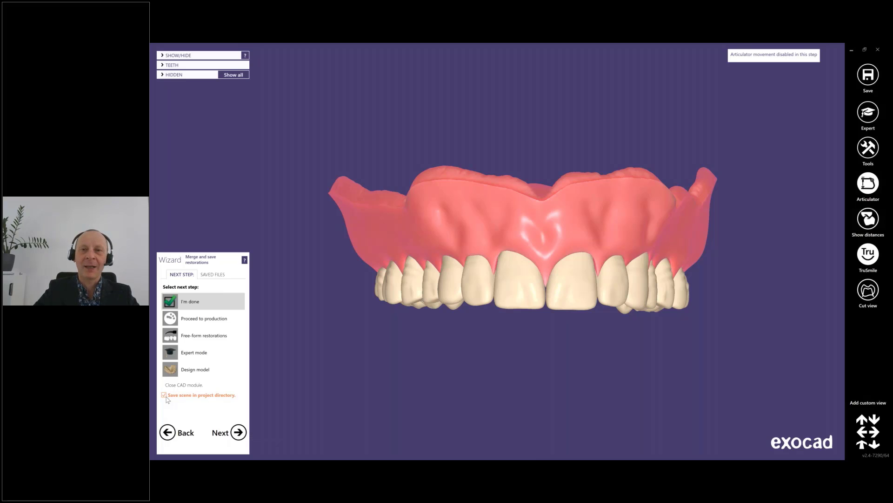
mouse_move(484, 295)
right_mouse_down()
mouse_move(483, 324)
mouse_move(479, 303)
right_mouse_up()
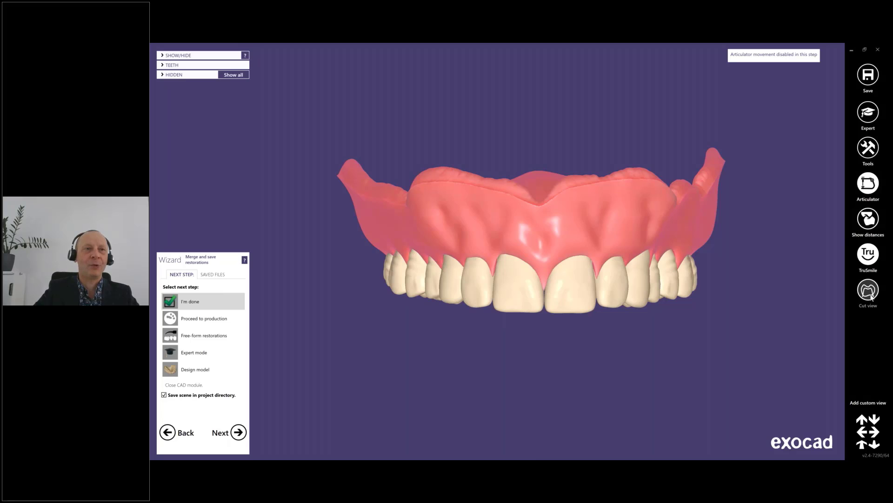
Show a cut through Denture Tooth (11) to examine the gap between the tooth and its pocket
left_click(164, 69)
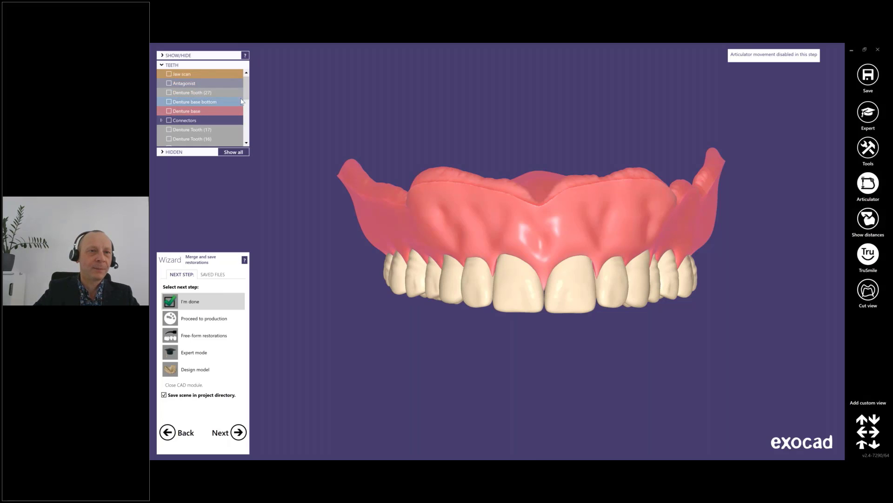
scroll(247, 99, "down", 2)
scroll(250, 107, "down", 2)
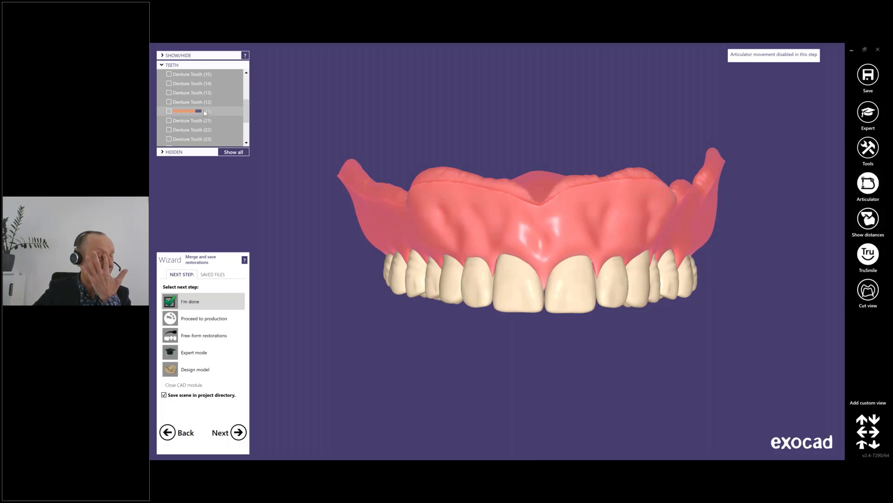
right_click(205, 112)
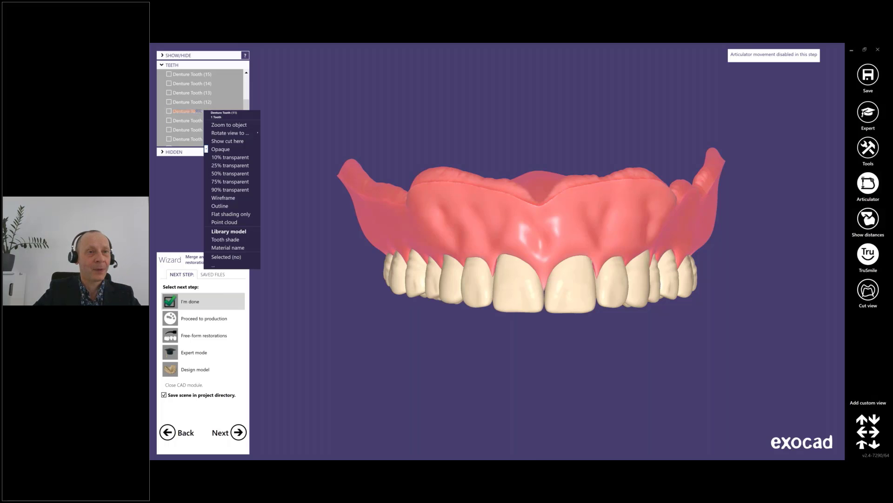
left_click(229, 141)
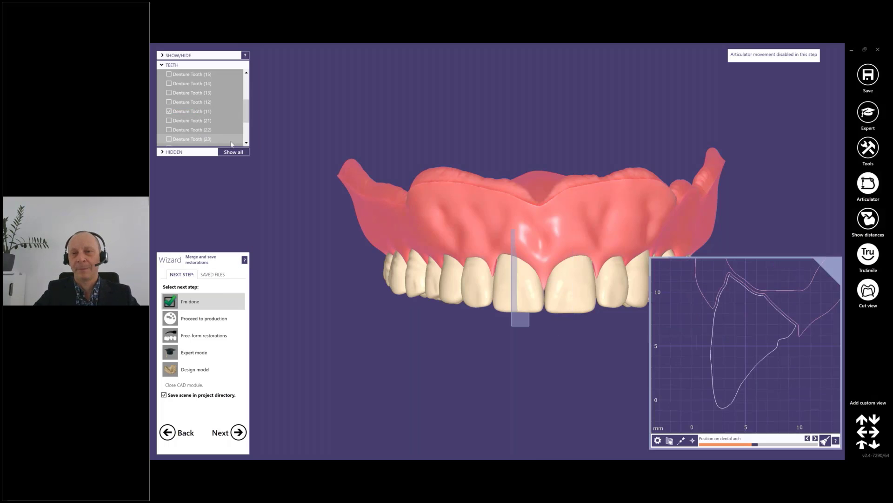
scroll(769, 278, "down", 2)
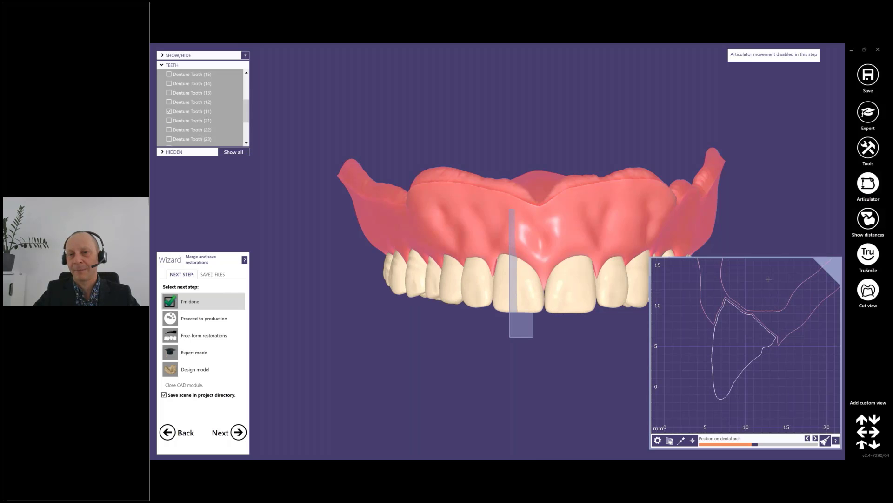
Examine the gap around Denture Tooth (11) in the cut view, and briefly show the jaw model before hiding it again
scroll(601, 218, "up", 3)
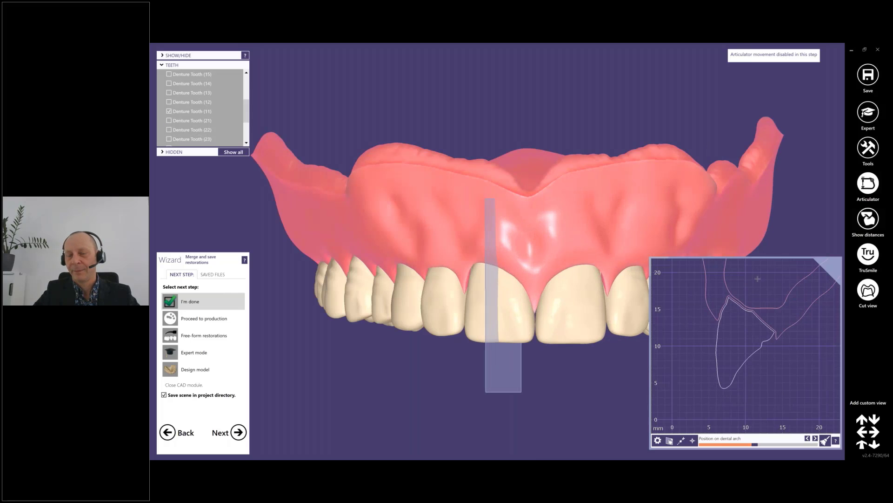
scroll(752, 296, "up", 2)
scroll(752, 296, "down", 1)
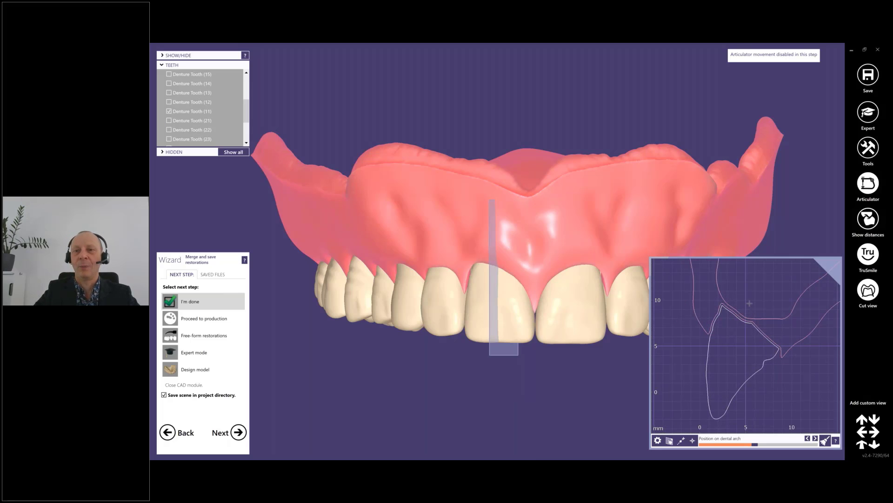
key("ctrl+j")
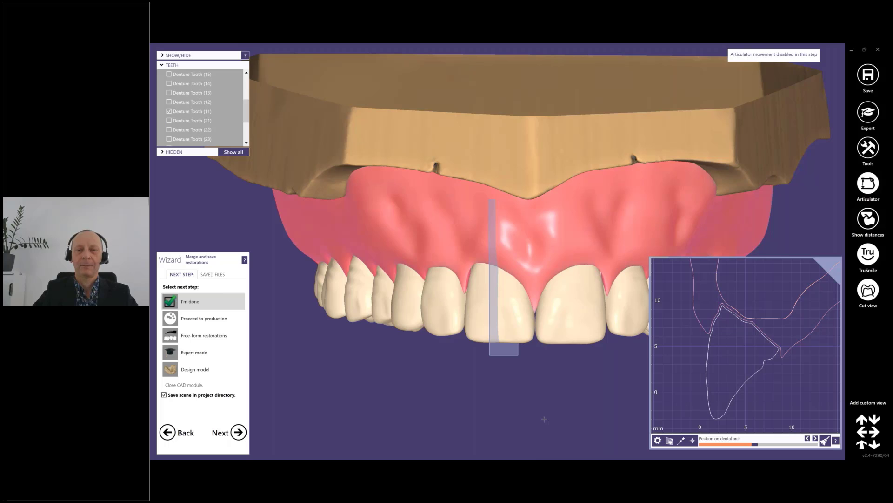
key("j")
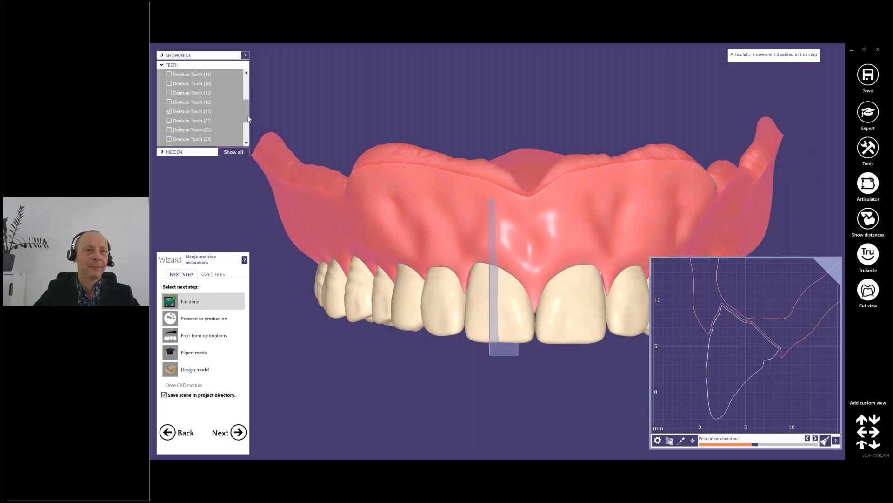
Restart the cut view, place a cut through the lateral incisor beside Denture Tooth (11), and close the cut view
scroll(242, 82, "up", 3)
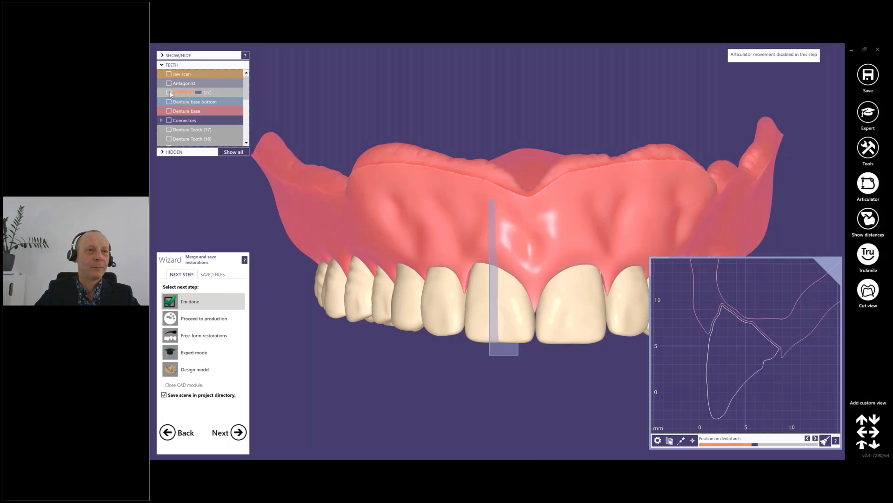
left_click_drag(246, 88, 247, 94)
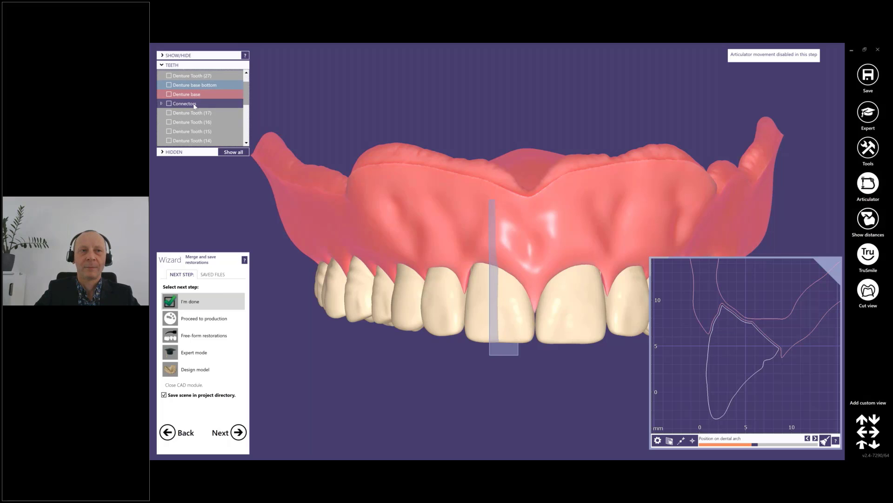
mouse_move(192, 104)
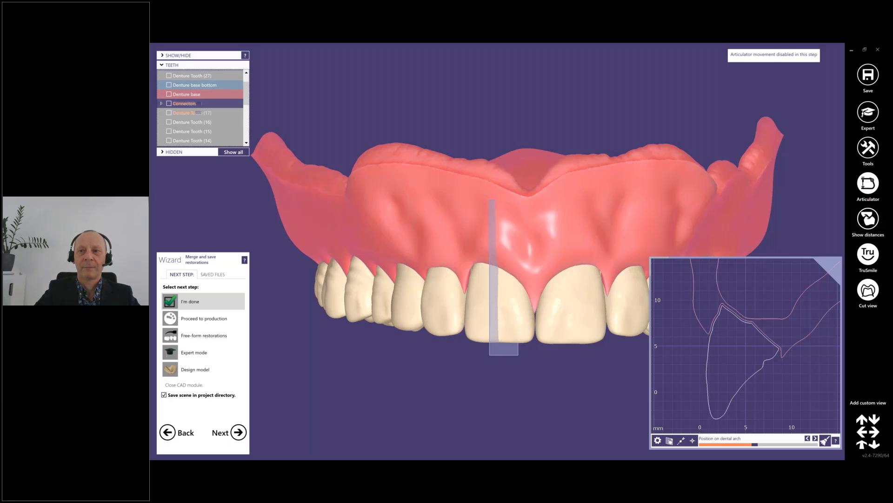
left_click(870, 294)
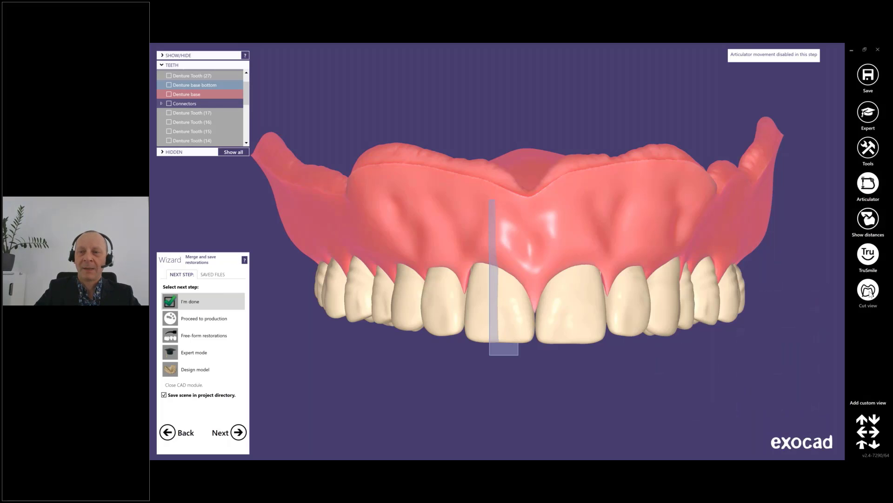
left_click(869, 294)
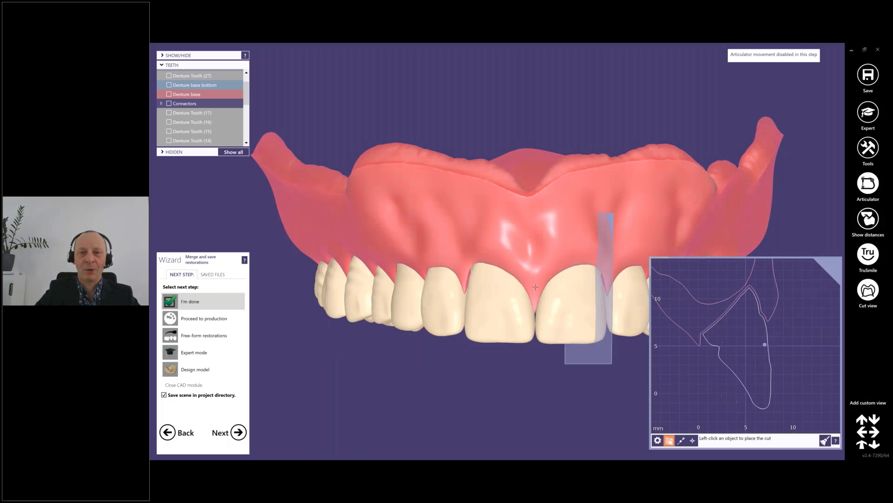
left_click(433, 285)
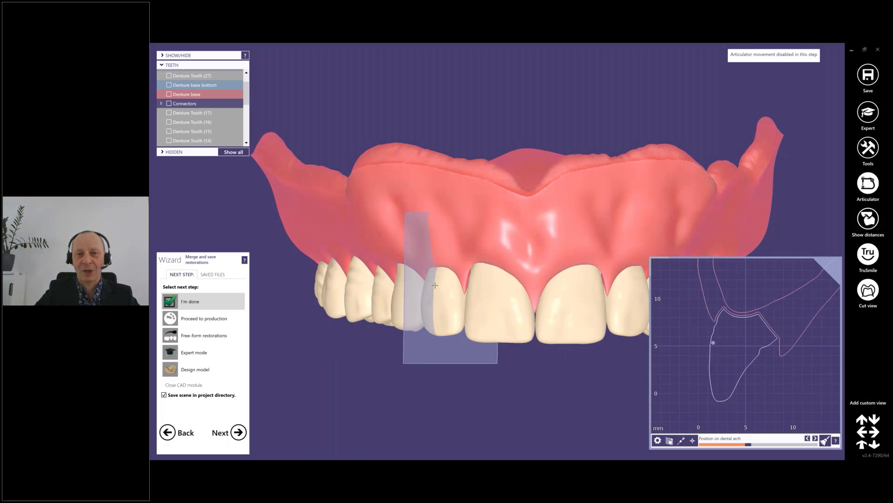
left_click(868, 290)
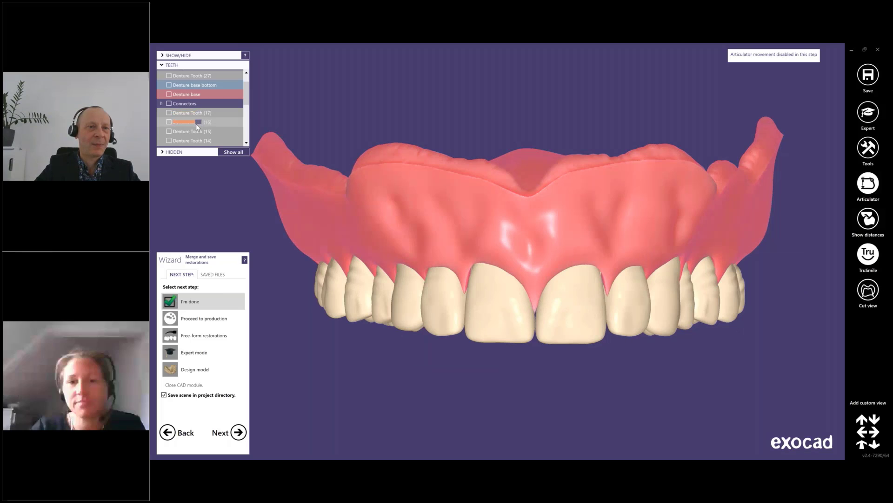
Show a cut through Denture Tooth (16) and look over the cut view's own zoom and rotation options
right_click(181, 122)
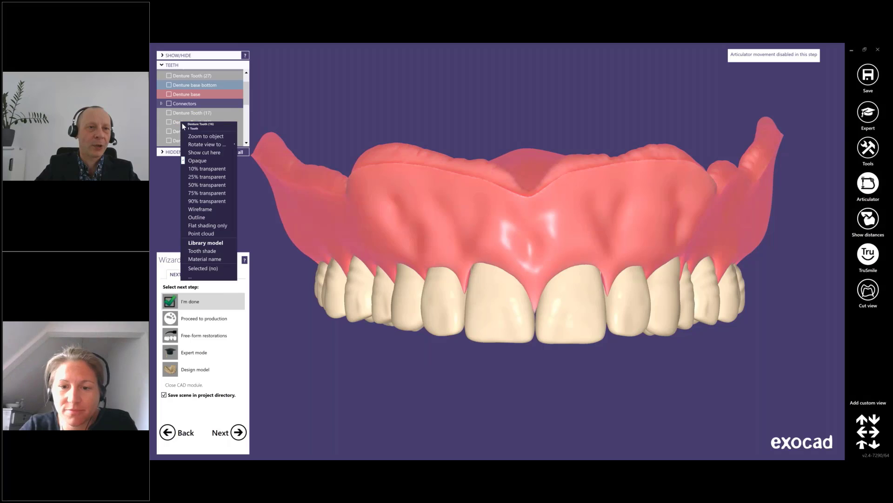
left_click(204, 152)
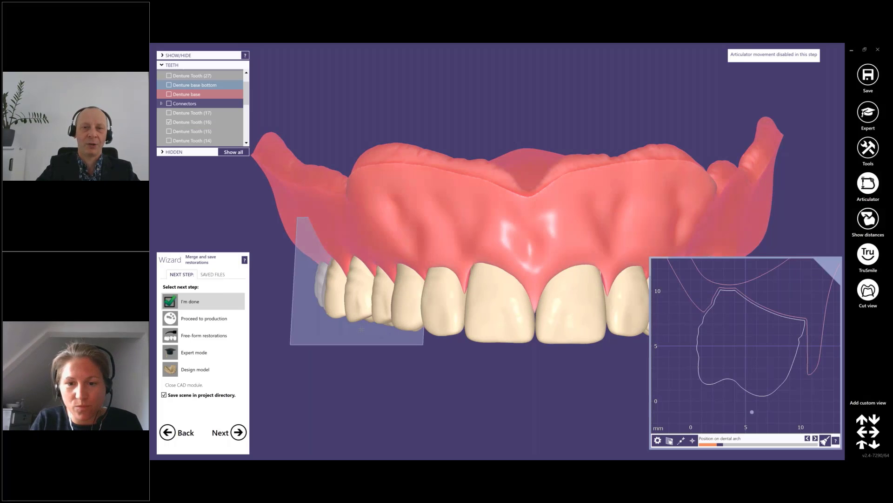
right_click(686, 356)
mouse_move(708, 362)
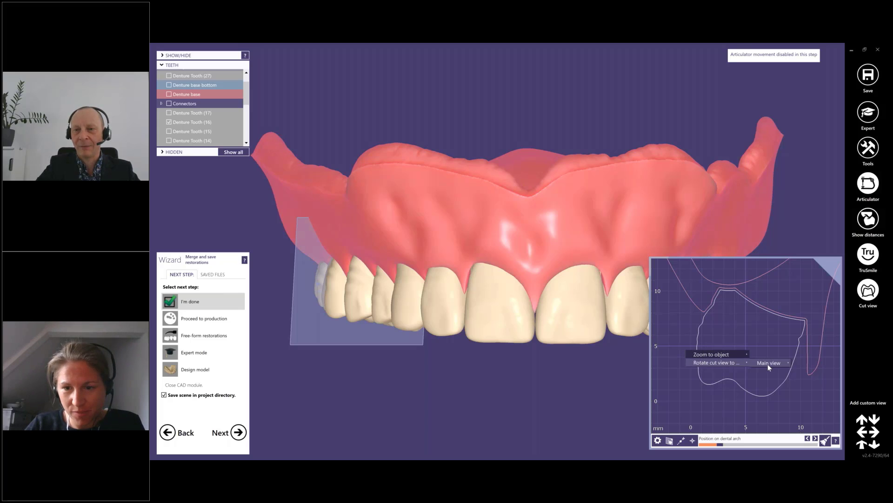
mouse_move(768, 364)
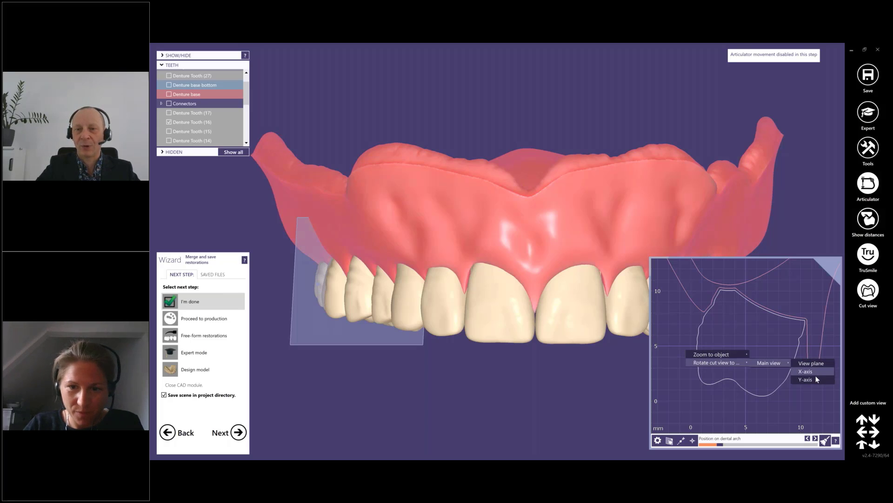
mouse_move(739, 355)
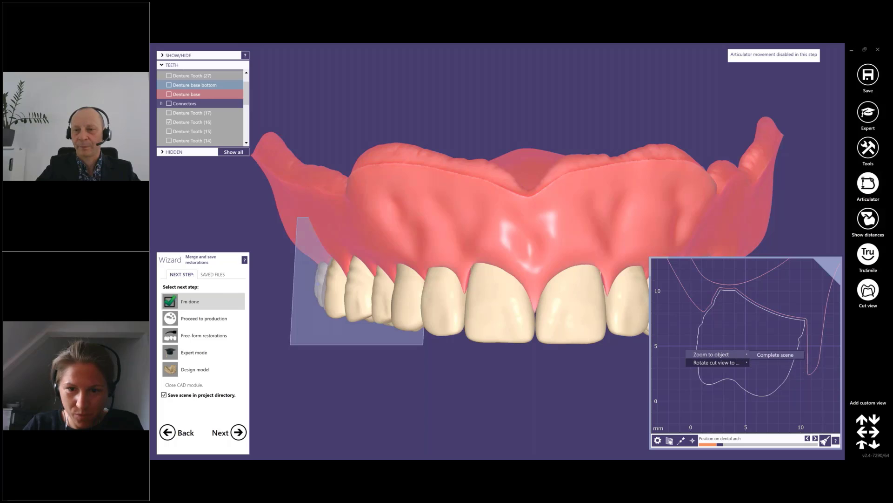
left_click(542, 344)
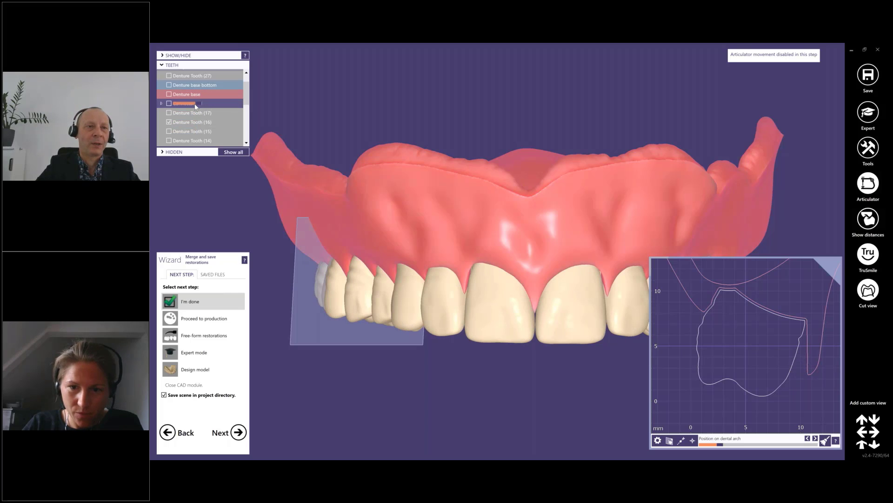
Check the cut view rotation directions offered for Denture Tooth (16) without applying one, and close the cut view
right_click(197, 122)
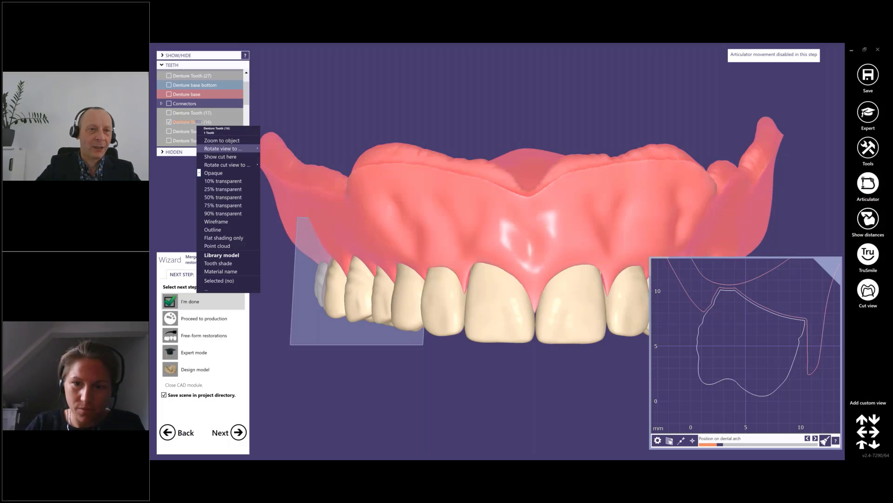
mouse_move(226, 165)
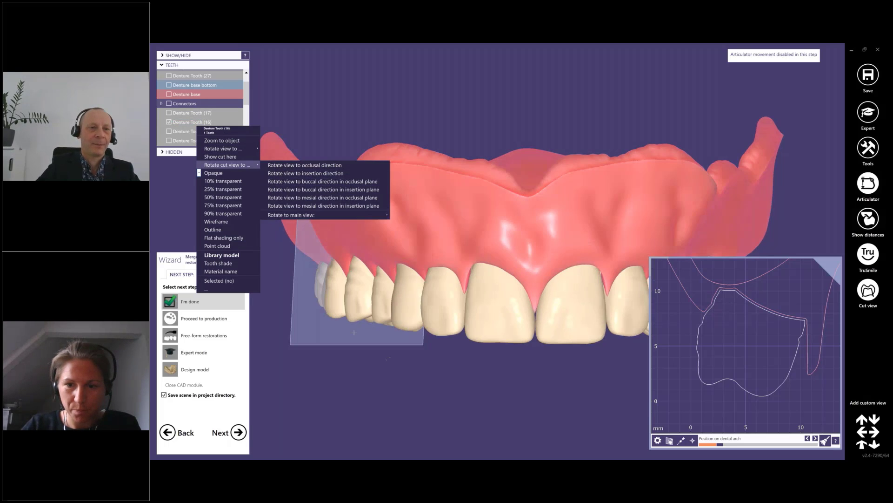
left_click(421, 393)
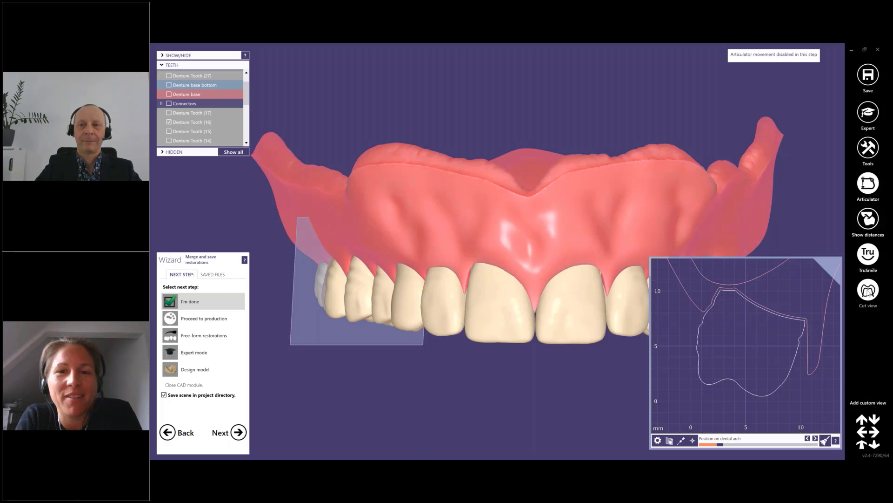
left_click(869, 291)
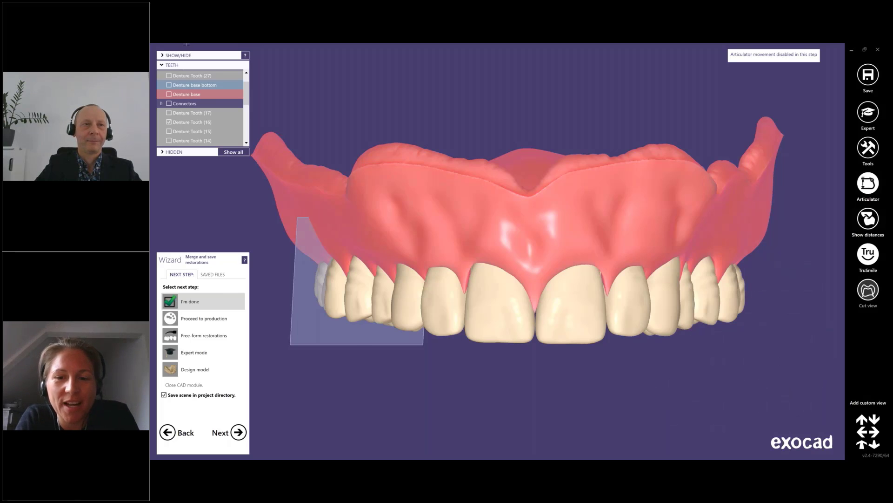
Inspect the merged teeth and the adapted denture base from the occlusal side
right_click_drag(452, 123, 452, 123)
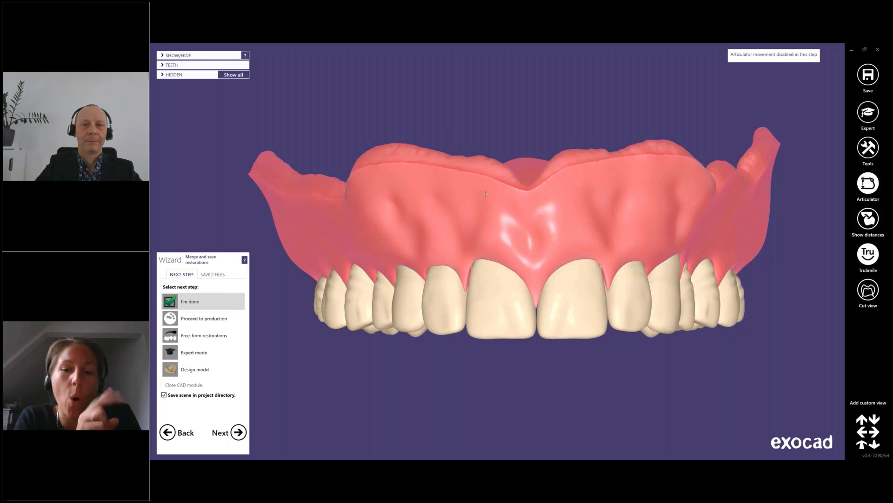
right_click_drag(494, 293, 508, 202)
middle_click_drag(508, 202, 501, 157)
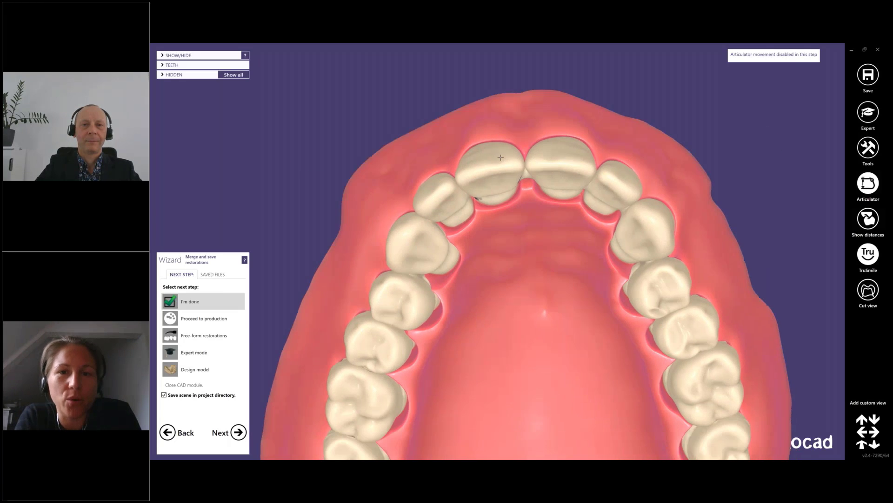
scroll(521, 200, "down", 3)
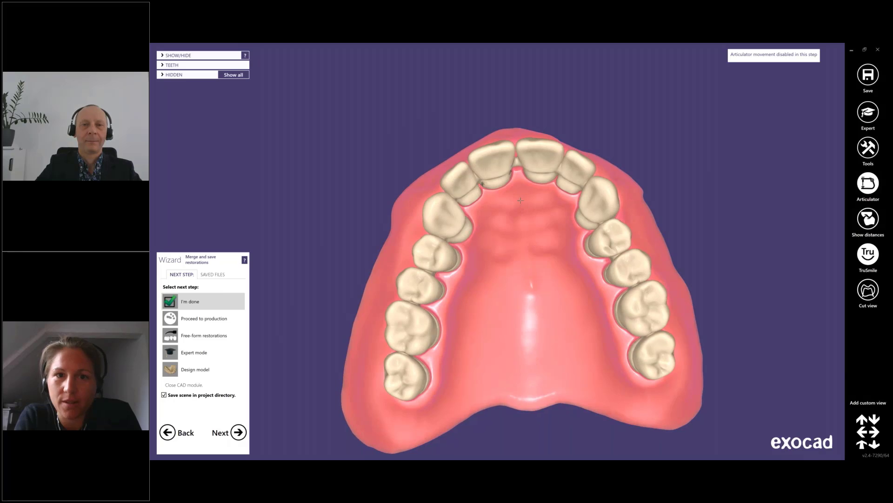
right_click_drag(521, 200, 511, 235)
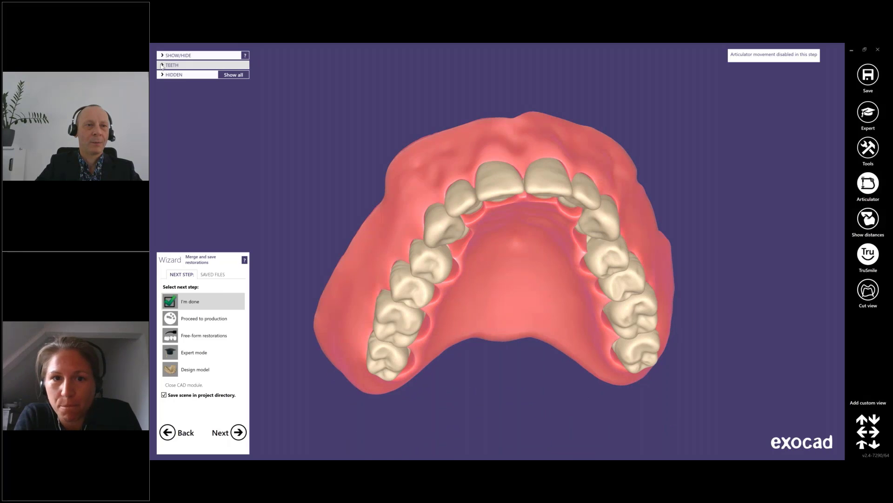
Show the Full denture monoblock and hide the Merged Bridge and the adapted denture base
mouse_move(160, 77)
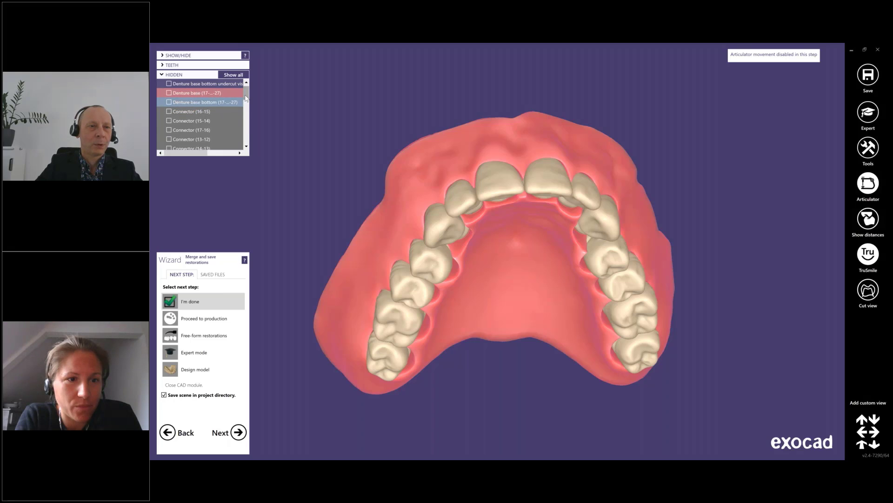
scroll(241, 109, "down", 5)
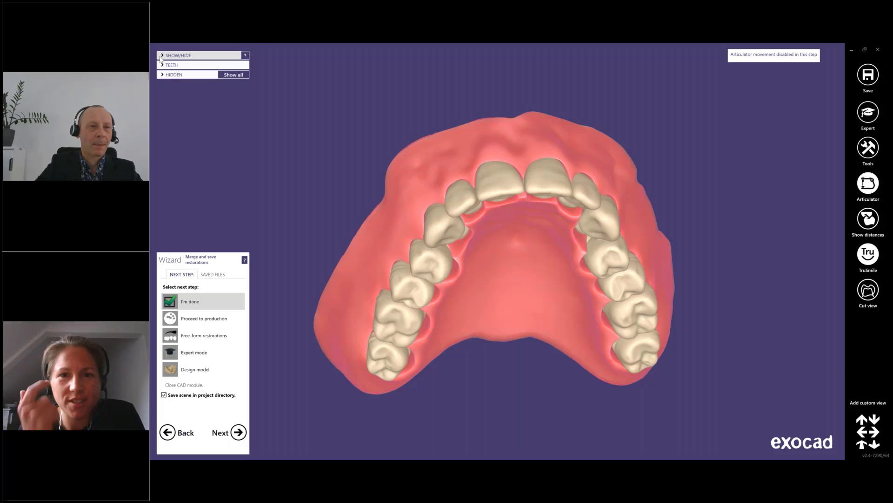
mouse_move(161, 57)
scroll(186, 130, "down", 1)
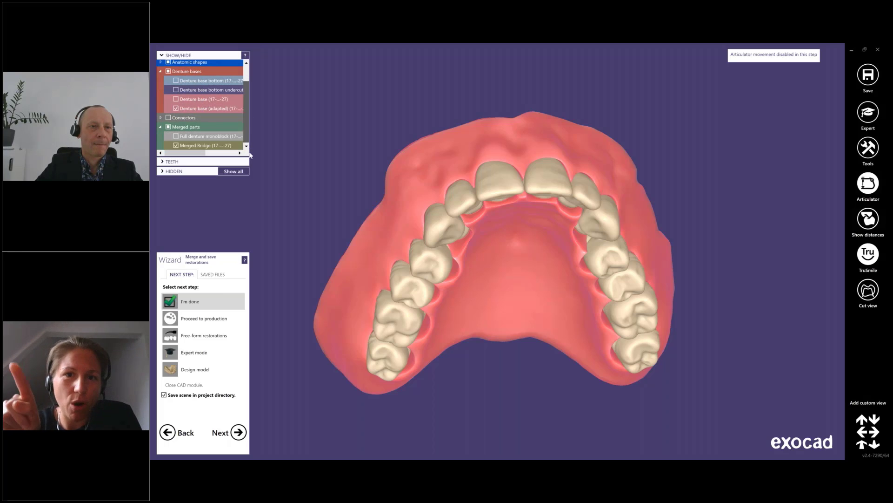
left_click(170, 136)
left_click(170, 145)
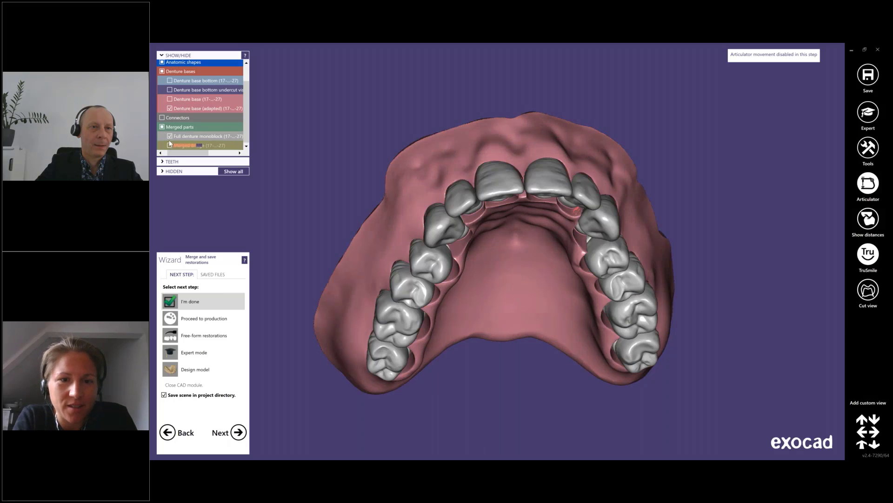
left_click(169, 109)
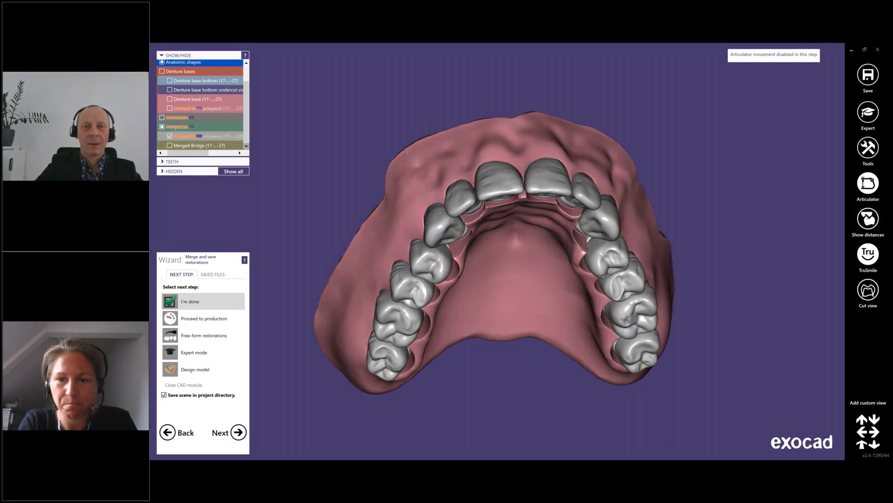
Examine the tooth and gum transitions of the full denture monoblock from the occlusal side, up close and as a whole
right_click_drag(406, 150, 473, 220)
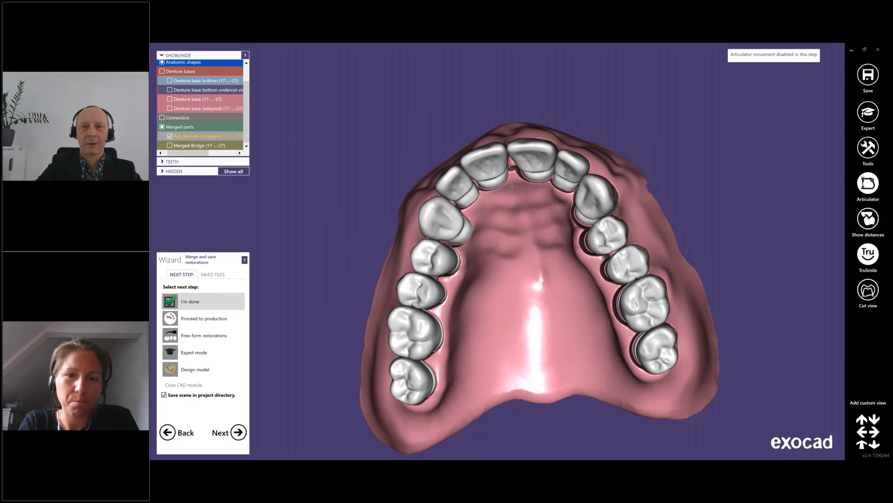
scroll(512, 186, "up", 5)
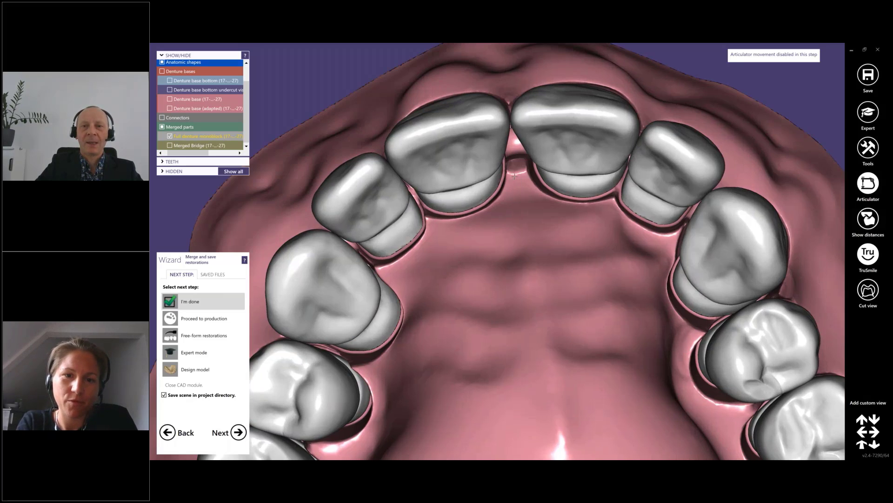
scroll(514, 176, "down", 5)
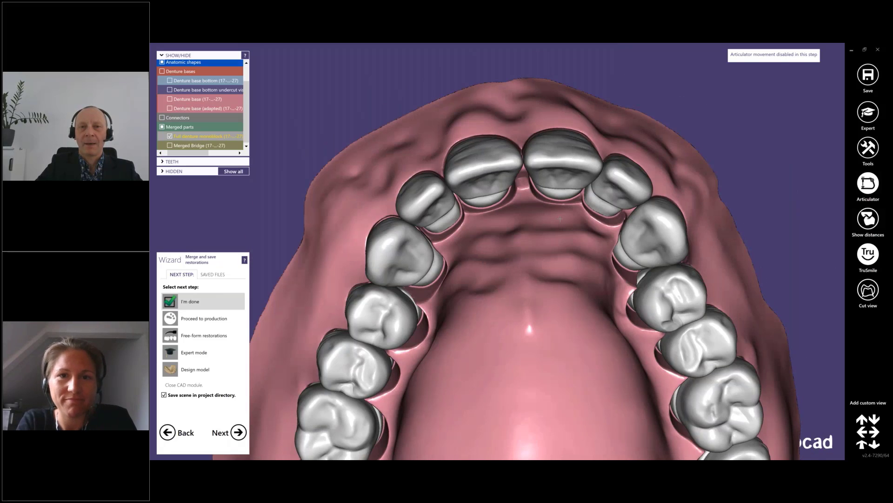
scroll(560, 219, "down", 5)
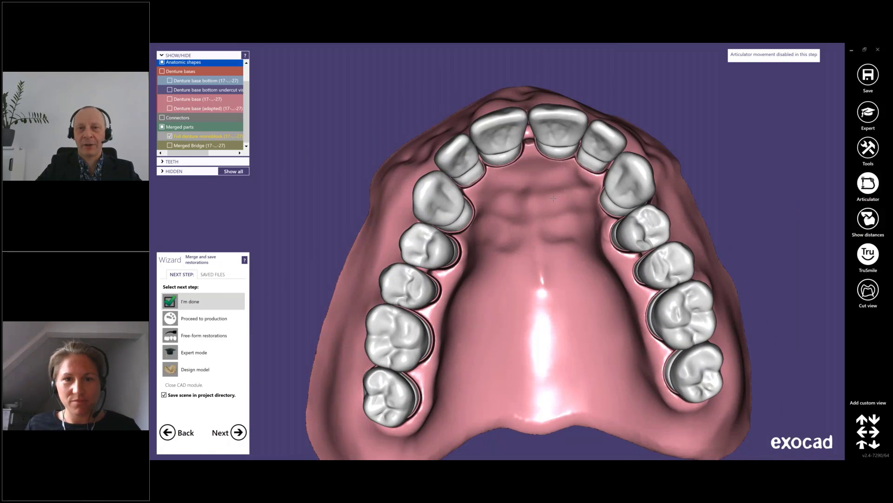
right_click_drag(553, 198, 551, 191)
scroll(546, 172, "up", 5)
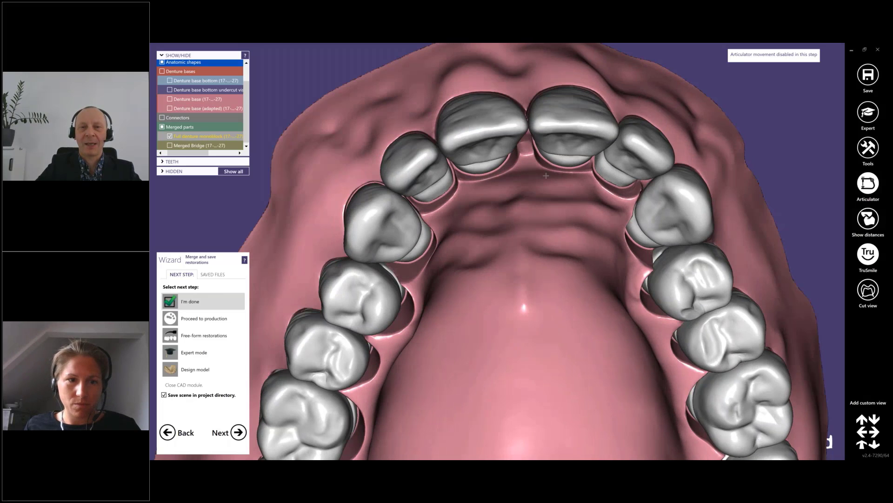
Show the Merged Bridge and the adapted denture base instead of the Full denture monoblock, and turn off the TruSmile rendering
right_click_drag(546, 176, 556, 126)
scroll(555, 157, "down", 2)
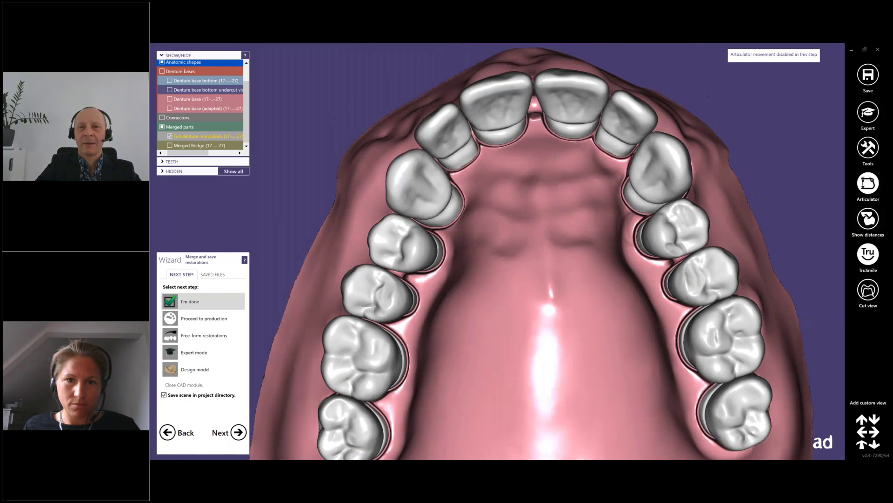
scroll(556, 156, "down", 2)
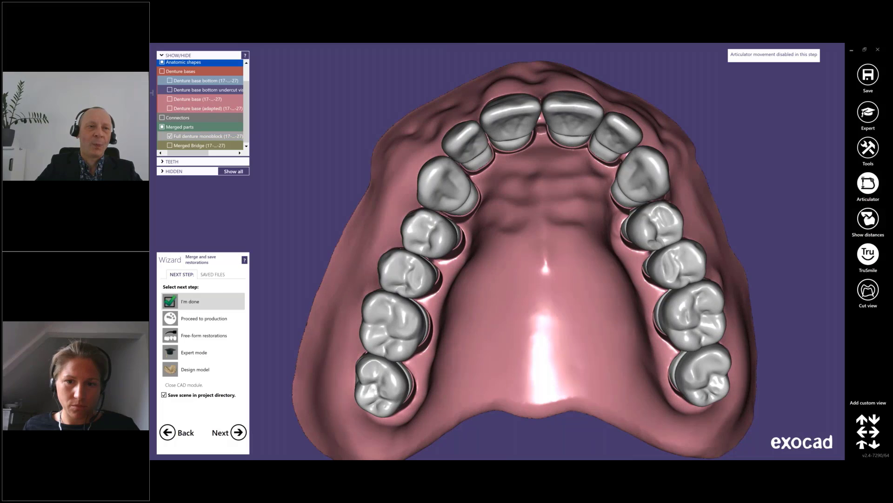
left_click(169, 145)
left_click(170, 136)
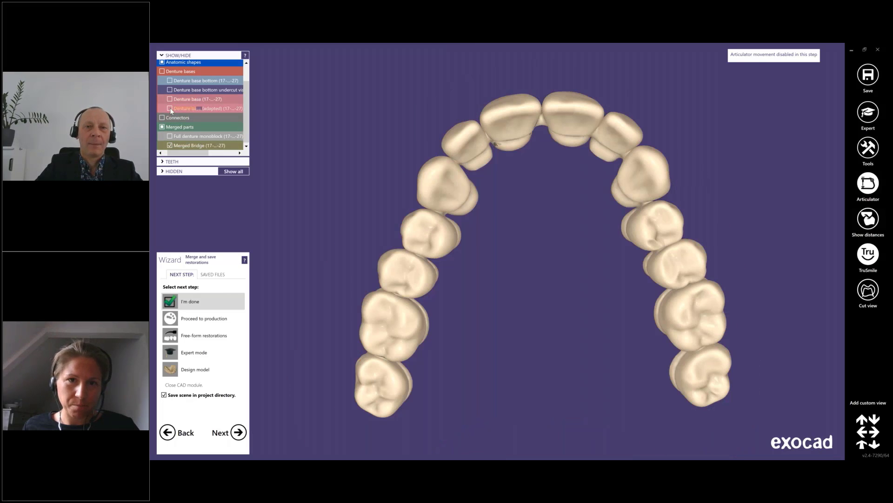
left_click(169, 108)
mouse_move(483, 203)
right_mouse_down()
mouse_move(476, 190)
mouse_move(492, 194)
right_mouse_up()
left_click(868, 254)
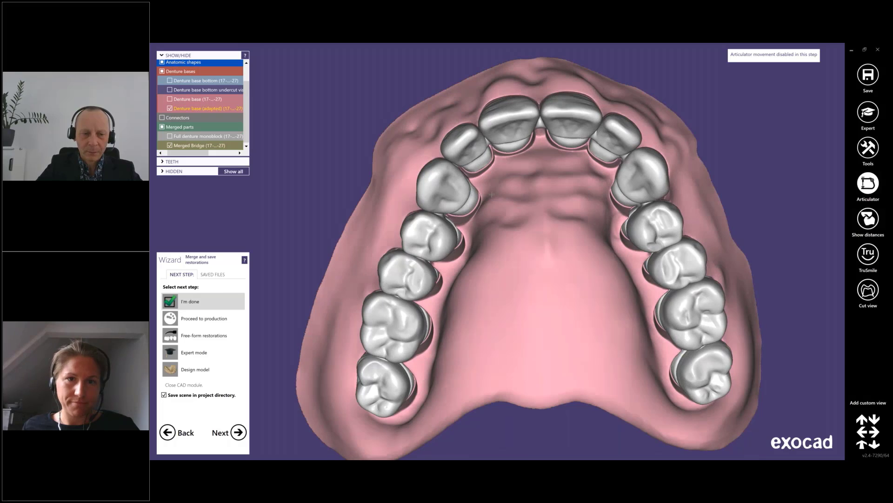
Temporarily hide the Merged Bridge to inspect the tooth pockets in the adapted denture base, and restore it
scroll(492, 195, "up", 5)
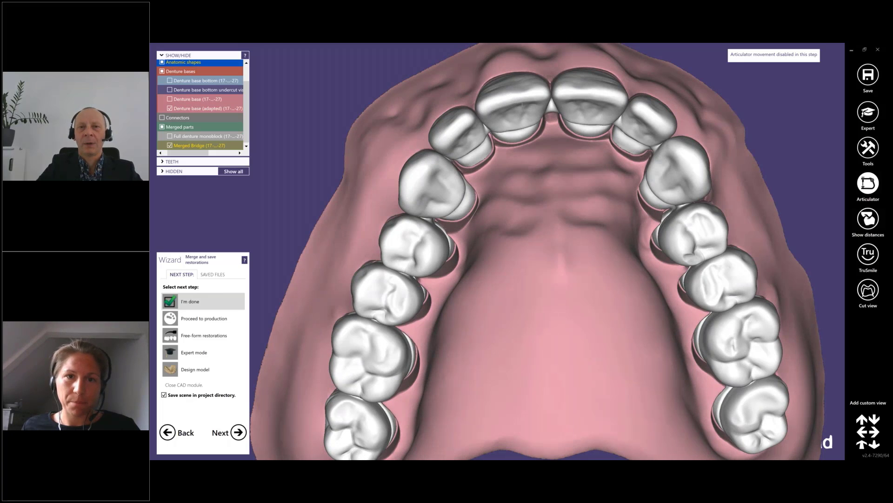
left_click(522, 106)
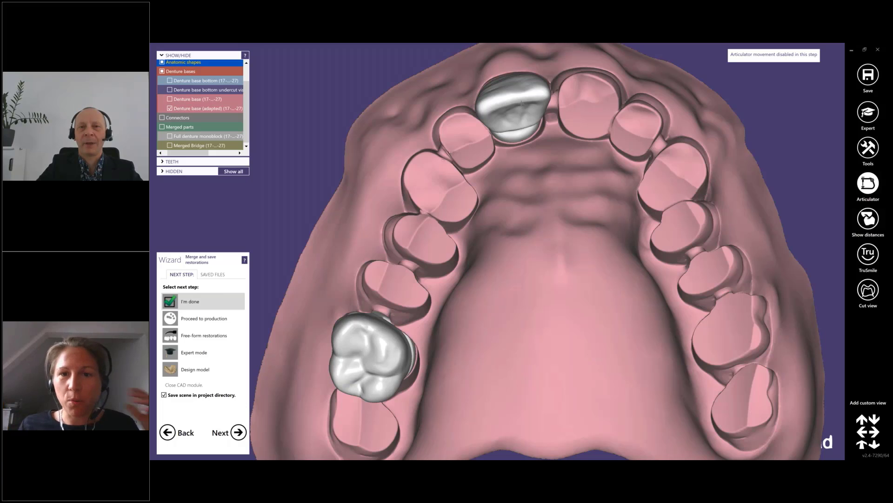
key("ctrl+z")
right_click_drag(526, 122, 526, 125)
scroll(525, 125, "down", 2)
scroll(525, 125, "down", 1)
Show the Full denture monoblock again and hide the Merged Bridge and the adapted denture base
left_click(169, 136)
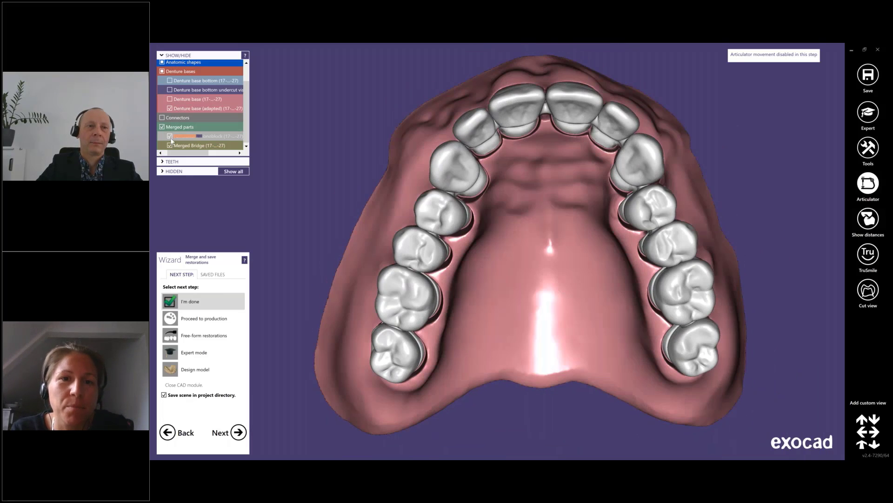
left_click(170, 145)
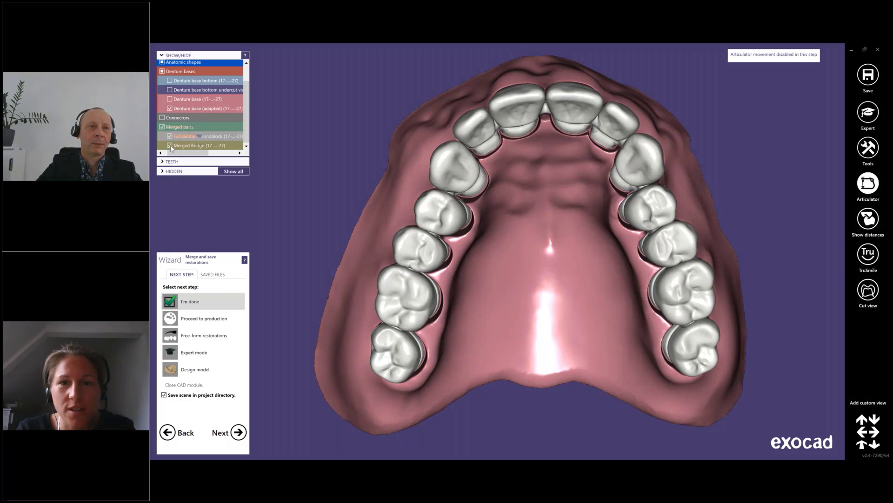
left_click(169, 108)
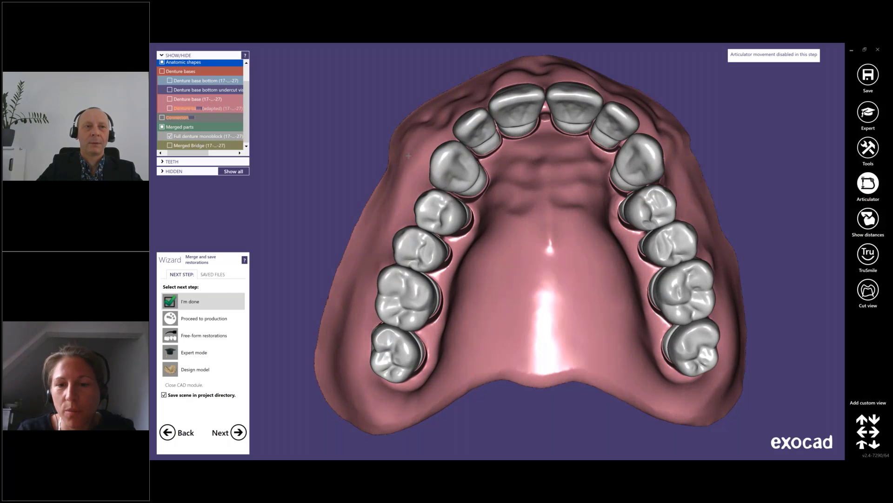
right_click_drag(428, 159, 433, 172)
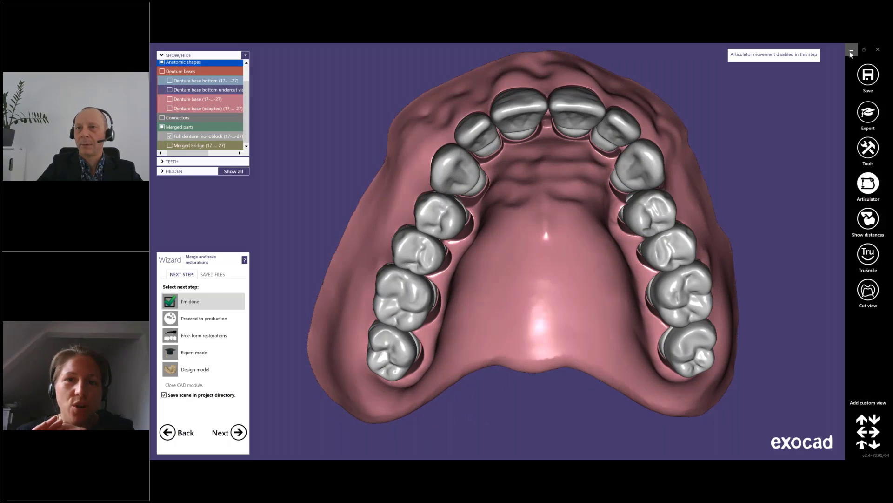
Review the Full denture material and monoblock options of tooth 17 in the job definition, and return to the CAD design
left_click(851, 51)
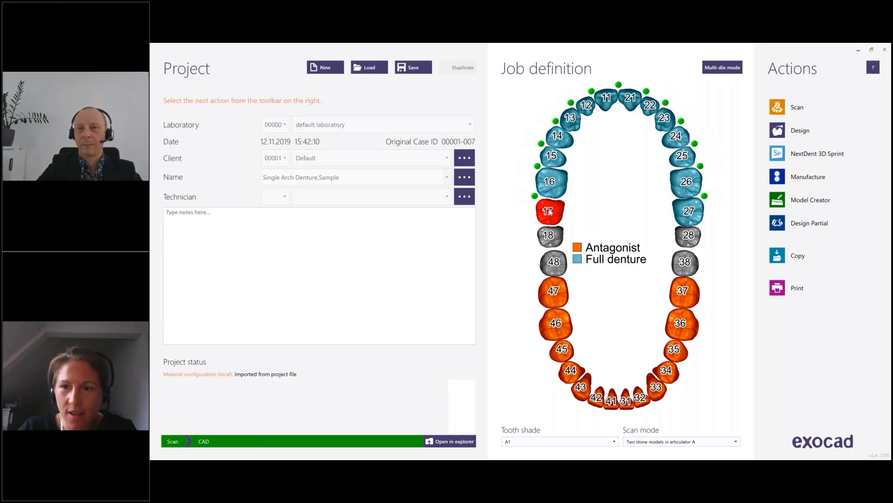
left_click(549, 212)
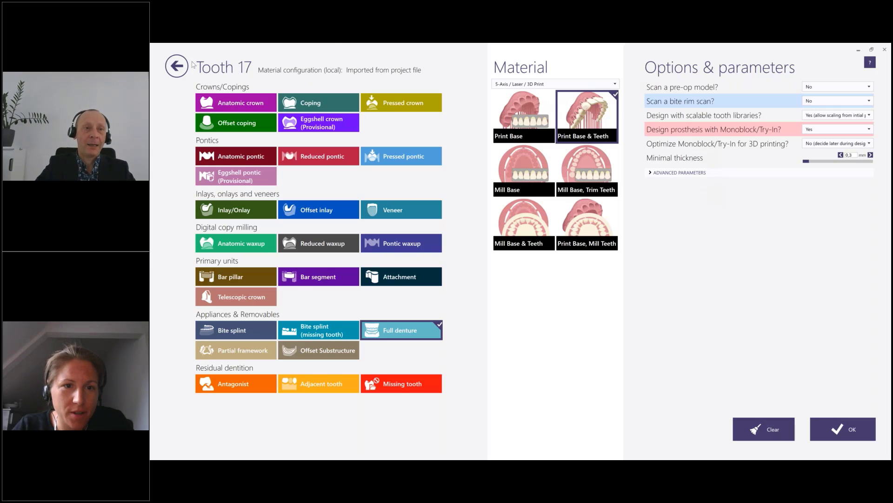
left_click(860, 51)
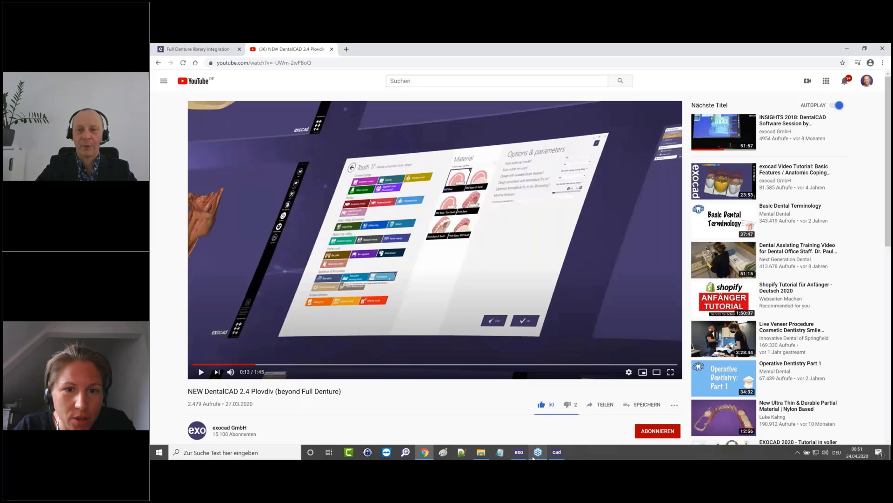
left_click(557, 454)
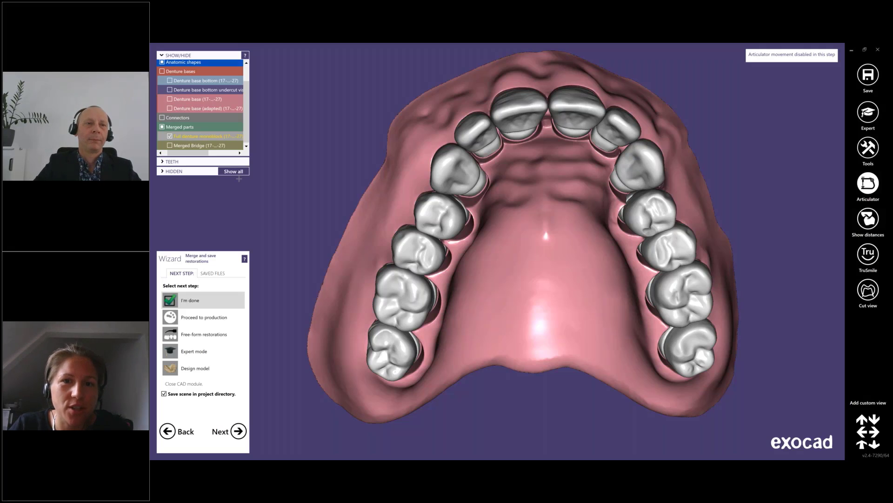
Replace the displayed monoblock with the Merged Bridge and adapted denture base, viewed from the front with TruSmile rendering on
left_click(169, 145)
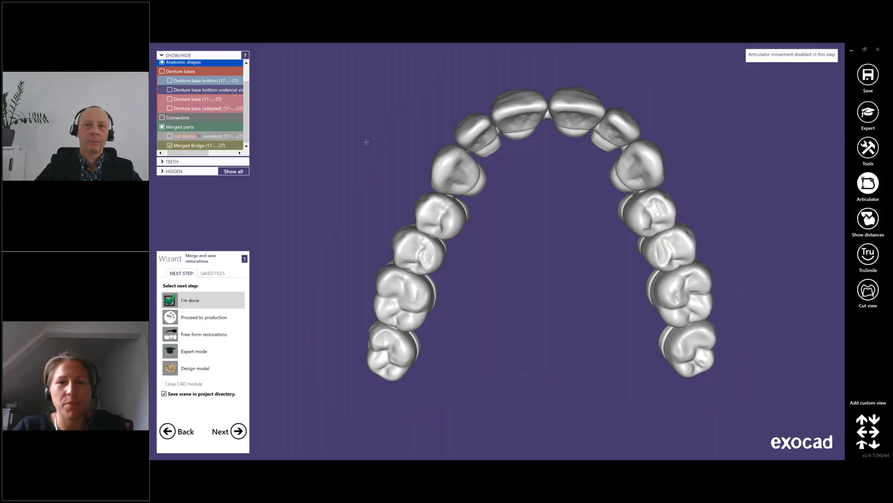
right_click_drag(366, 142, 369, 182)
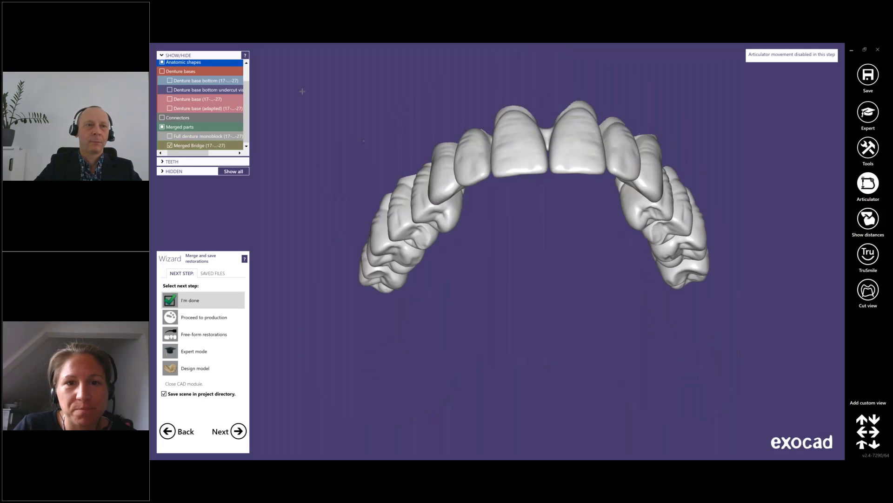
left_click(171, 107)
mouse_move(415, 225)
right_mouse_down()
mouse_move(433, 176)
mouse_move(424, 257)
mouse_move(419, 215)
right_mouse_up()
left_click(868, 255)
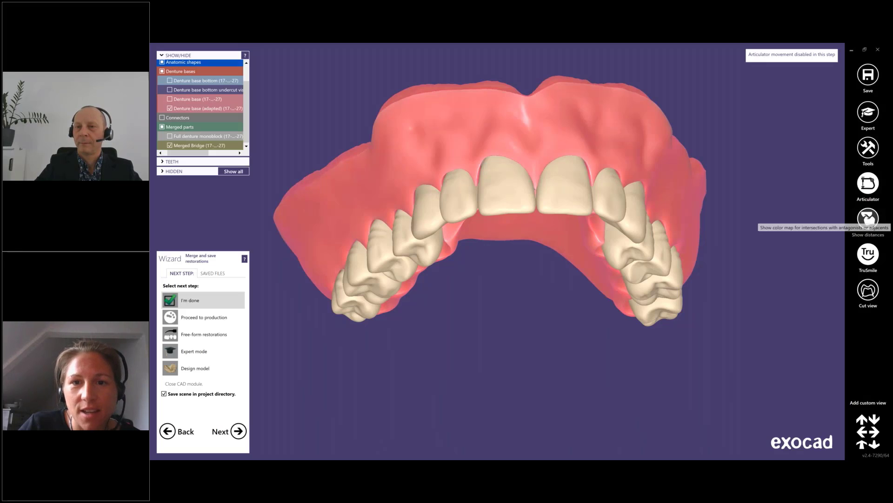
Show the project's folder with its saved files in the file explorer
right_click(769, 218)
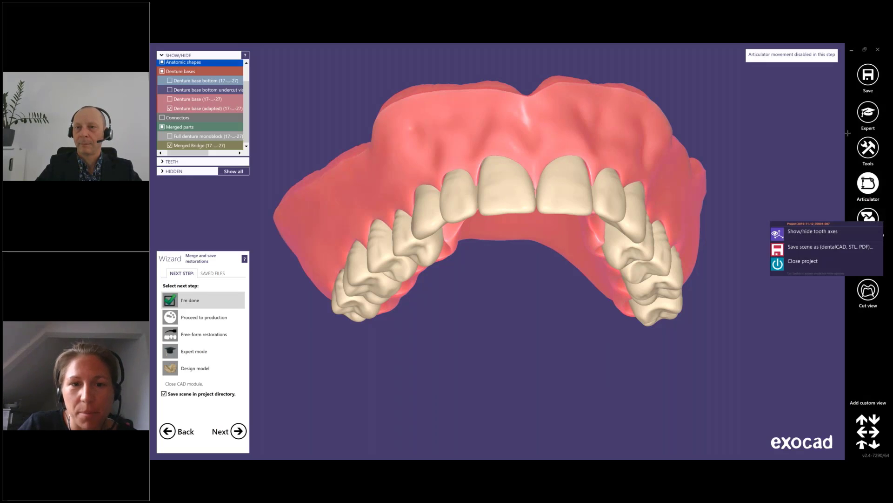
left_click(868, 148)
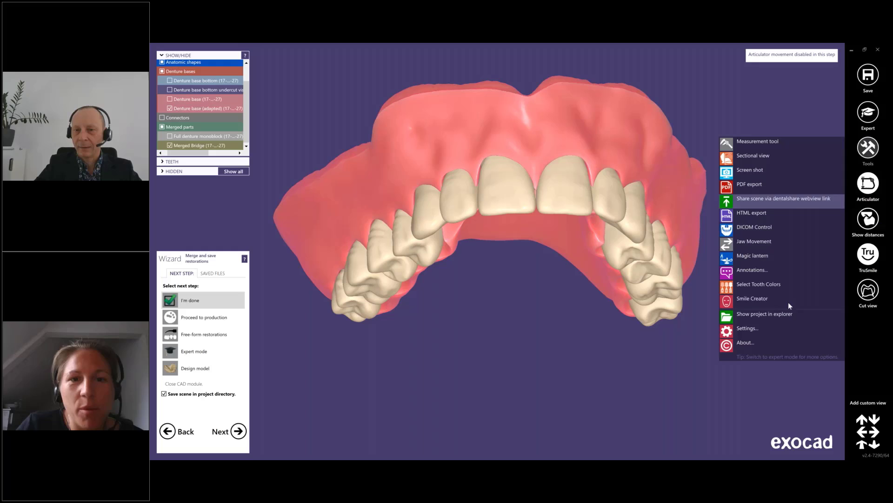
left_click(752, 316)
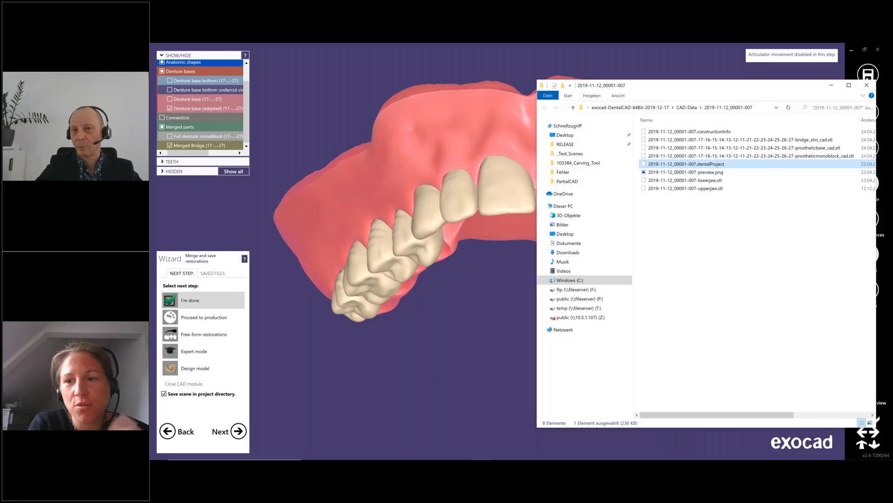
Switch to ExoViewer3D, load the prostheticmonoblock_cad STL from the project folder and inspect it from the front
mouse_move(370, 454)
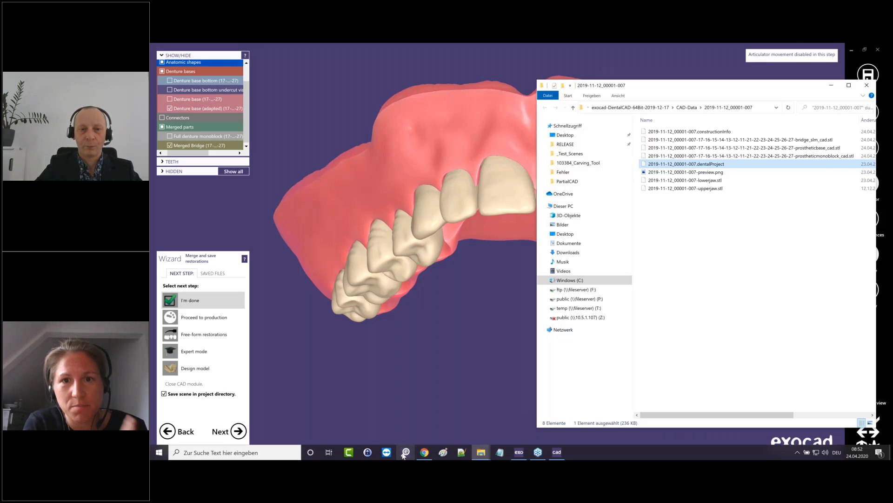
left_click(406, 454)
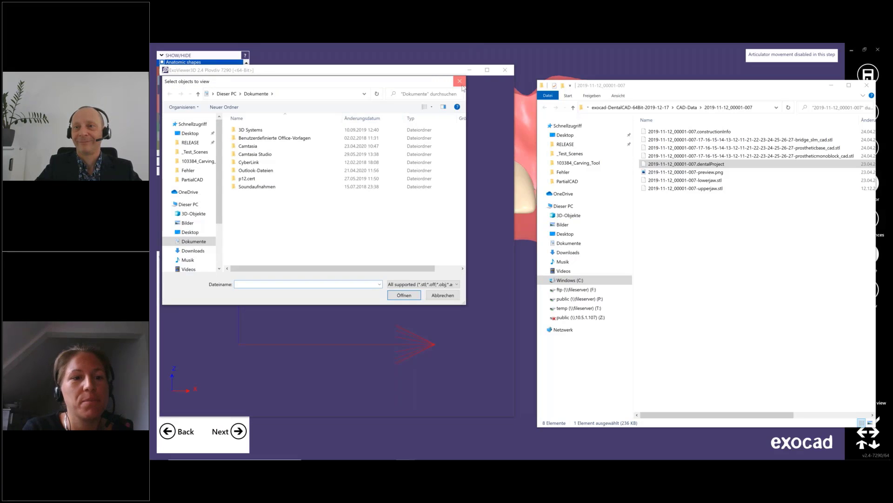
left_click(462, 84)
left_click_drag(788, 159, 373, 219)
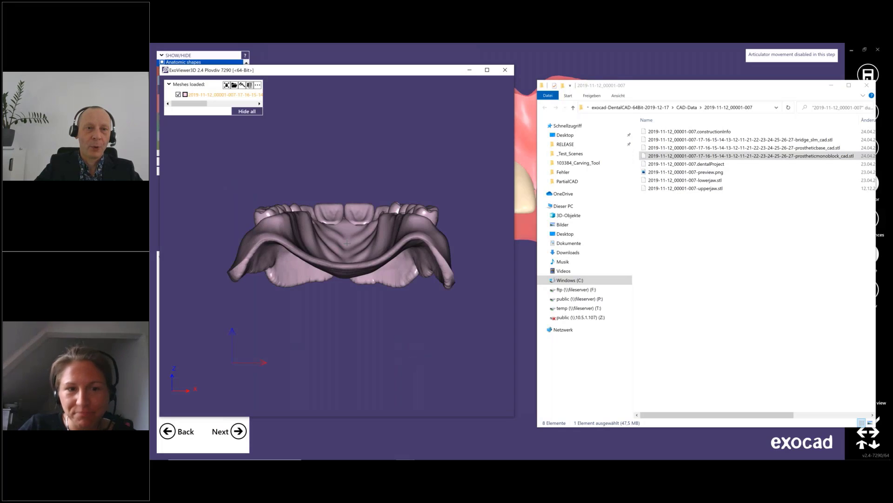
right_click_drag(346, 240, 344, 147)
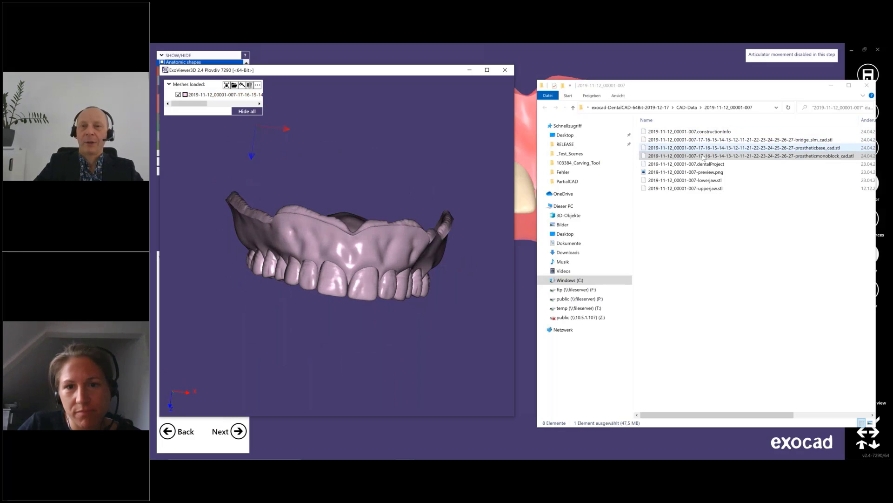
right_click_drag(344, 171, 345, 167)
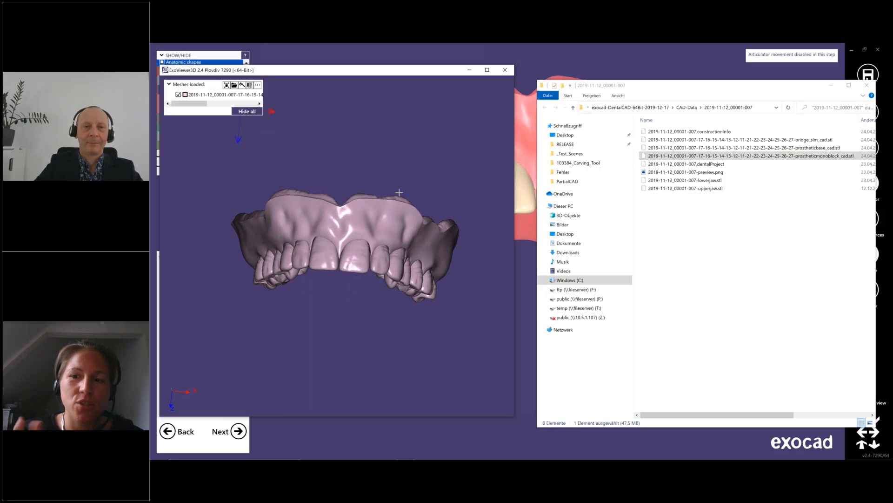
right_click_drag(397, 192, 397, 193)
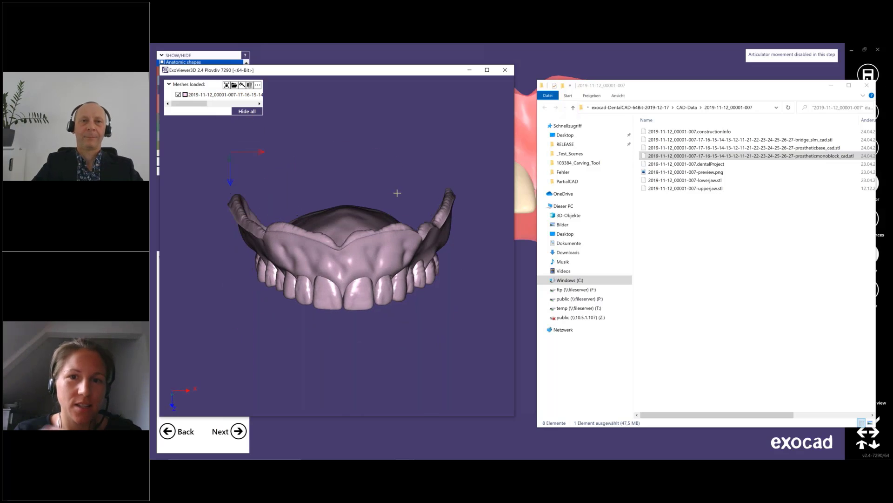
Load the prostheticbase_cad STL into the viewer and hide the monoblock mesh to examine the base's tooth pockets
double_click(764, 148)
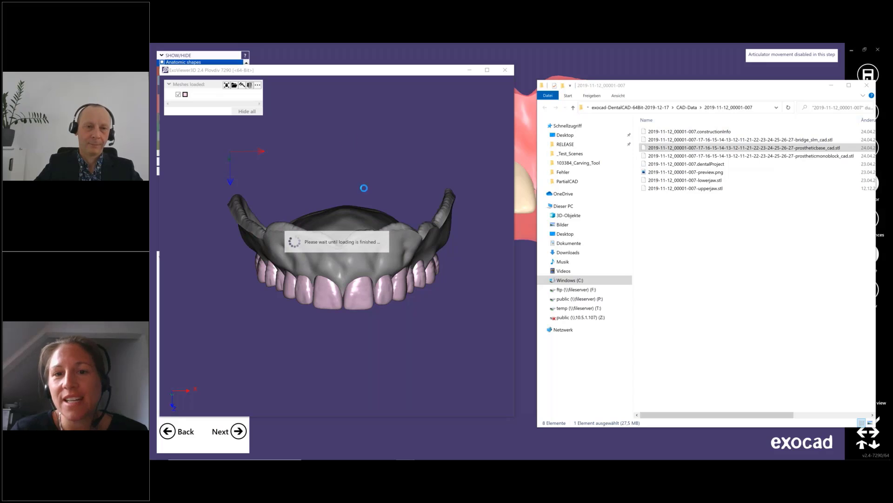
left_click(178, 95)
right_click_drag(355, 288, 359, 232)
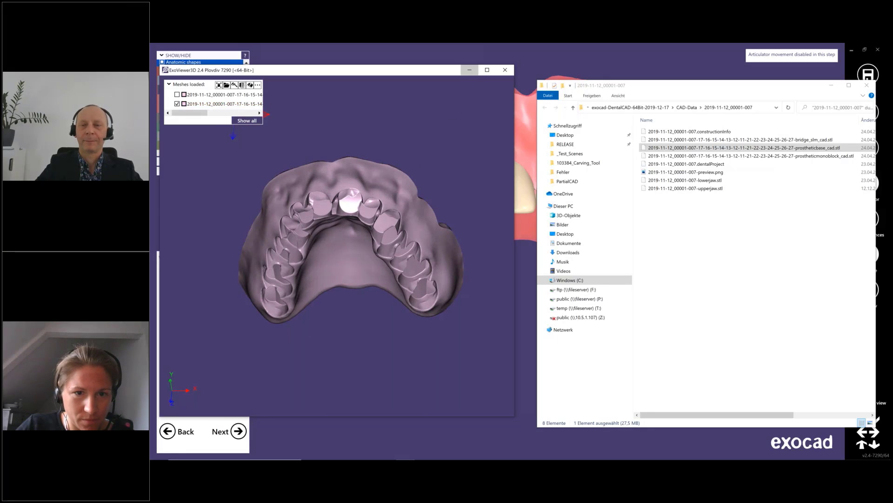
Minimize the viewer, close the project folder and turn the denture in the CAD scene to a frontal view
left_click(469, 69)
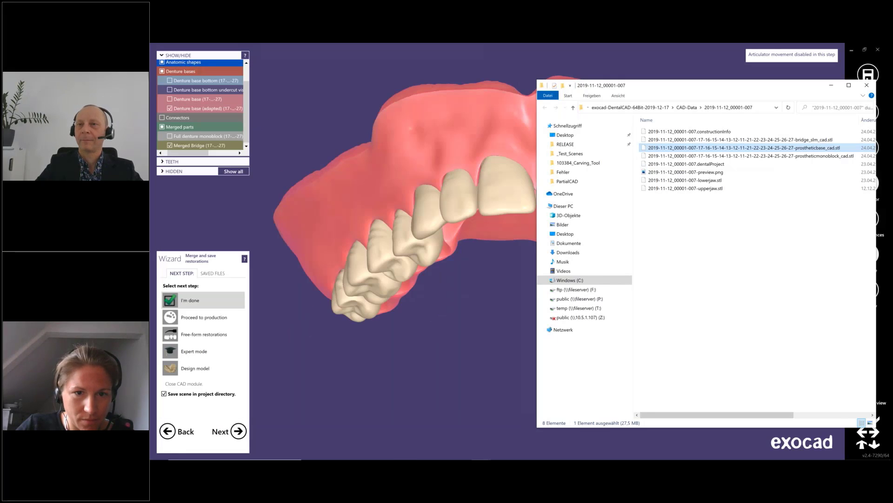
left_click(867, 85)
right_click_drag(745, 123, 539, 442)
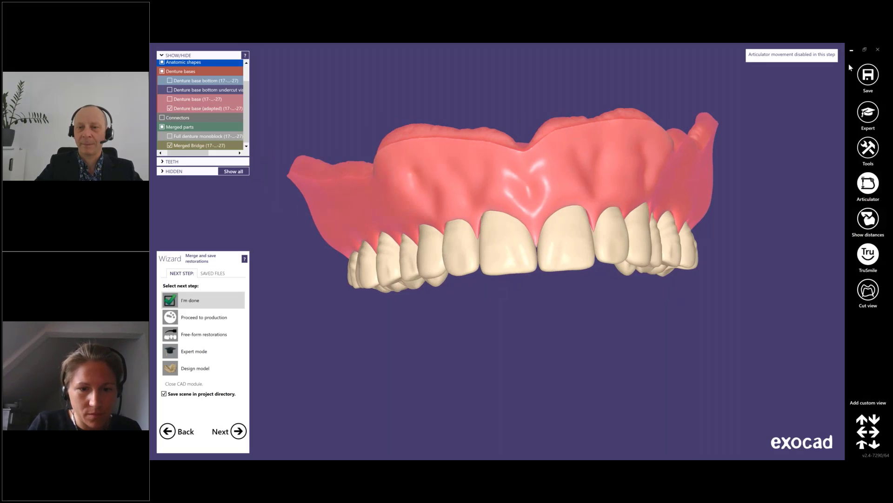
Switch to the browser, look over the exocad GmbH channel's videos on YouTube, and return to the CAD design
key("alt+Tab")
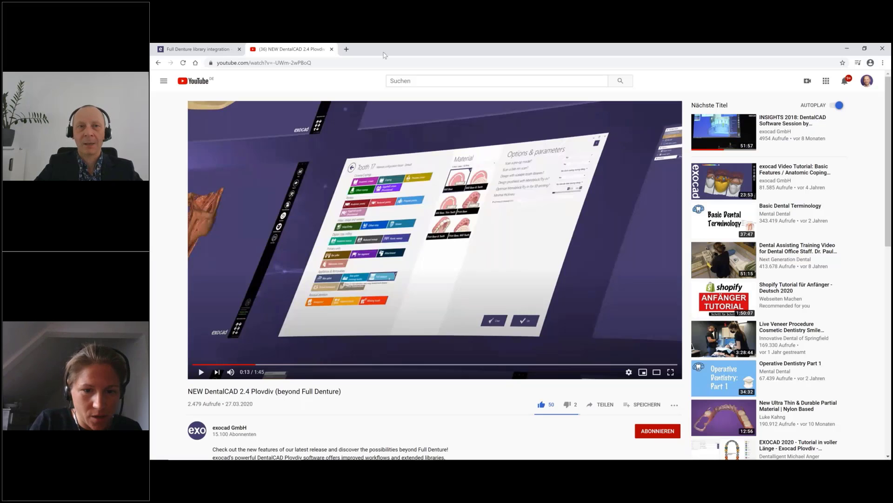
left_click(157, 62)
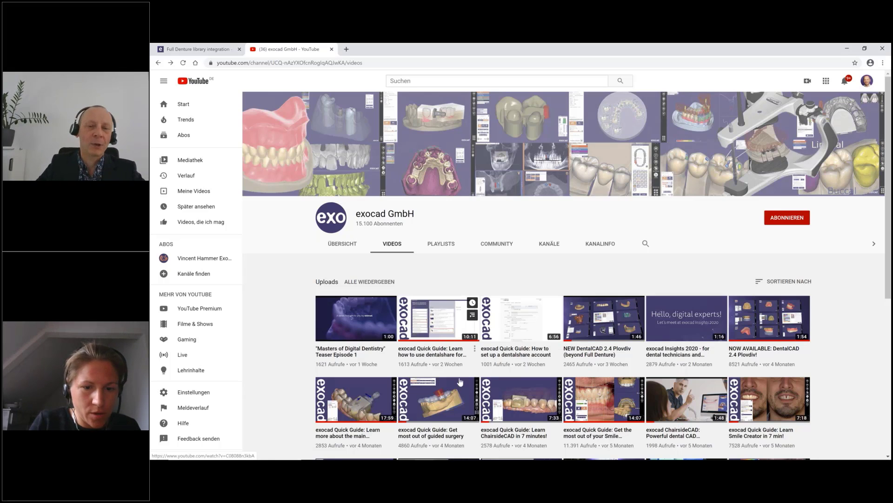
mouse_move(263, 456)
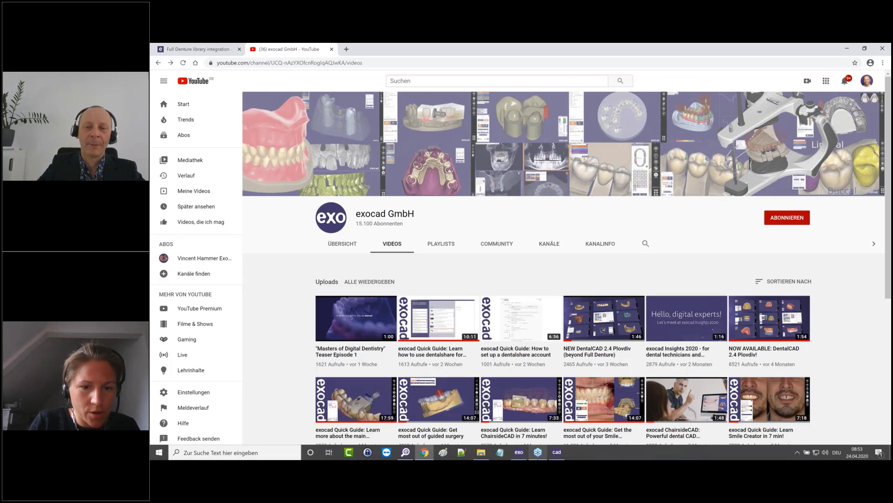
left_click(557, 452)
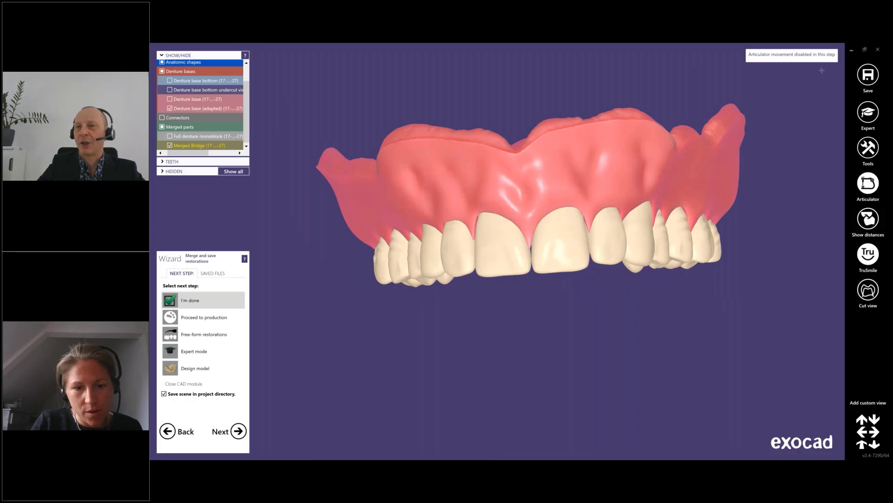
Look over the options for saving, exporting and sharing the denture scene without choosing one
left_click(868, 76)
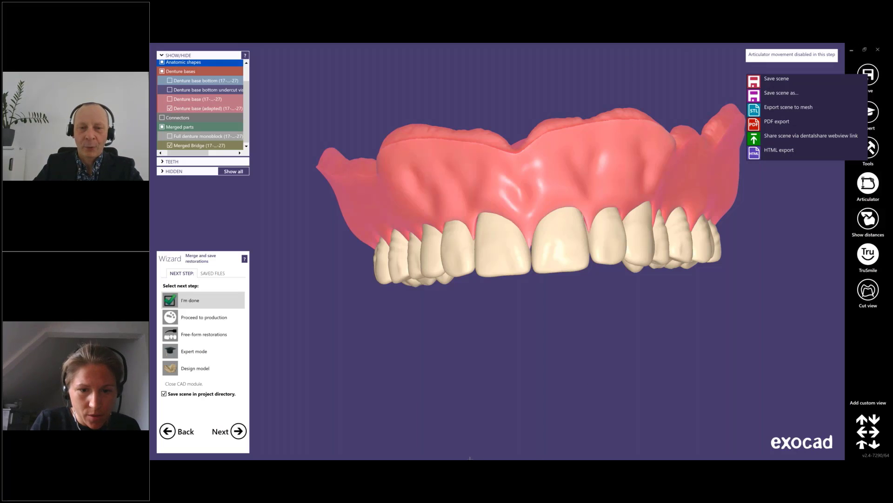
left_click(642, 237)
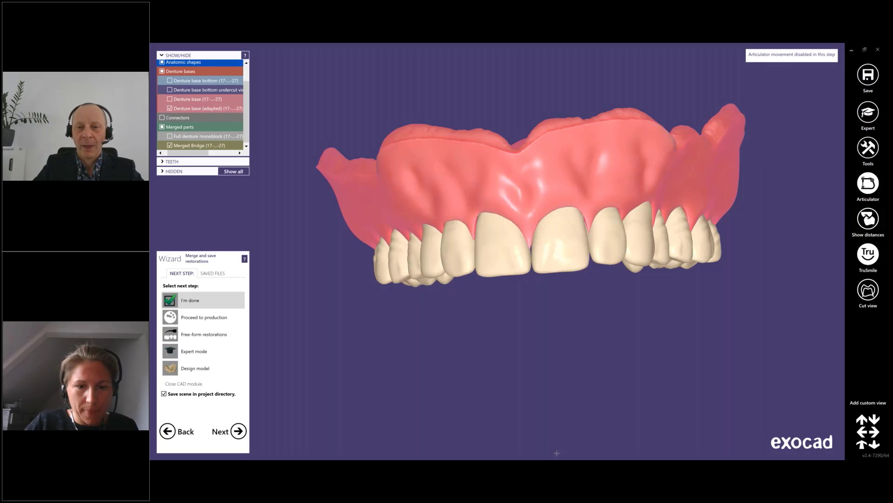
Switch to the browser and open the exocad view 3D viewer product page on the exocad website
left_click(853, 52)
left_click(424, 452)
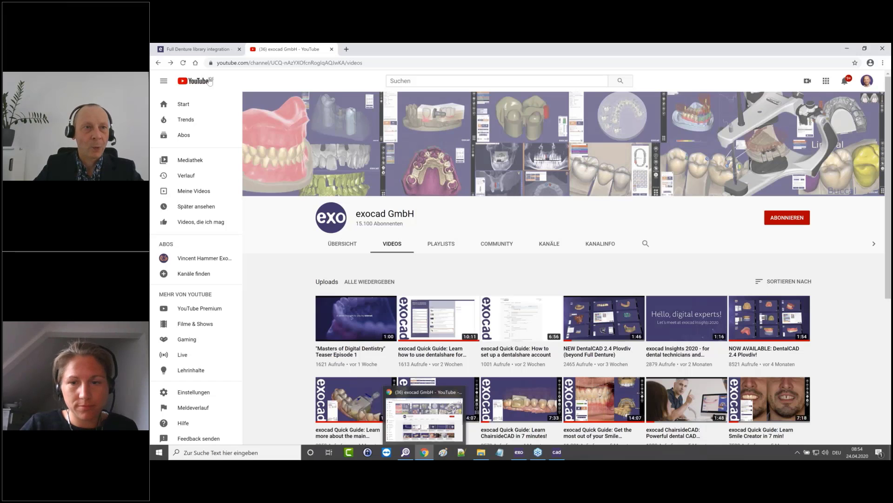
left_click(198, 49)
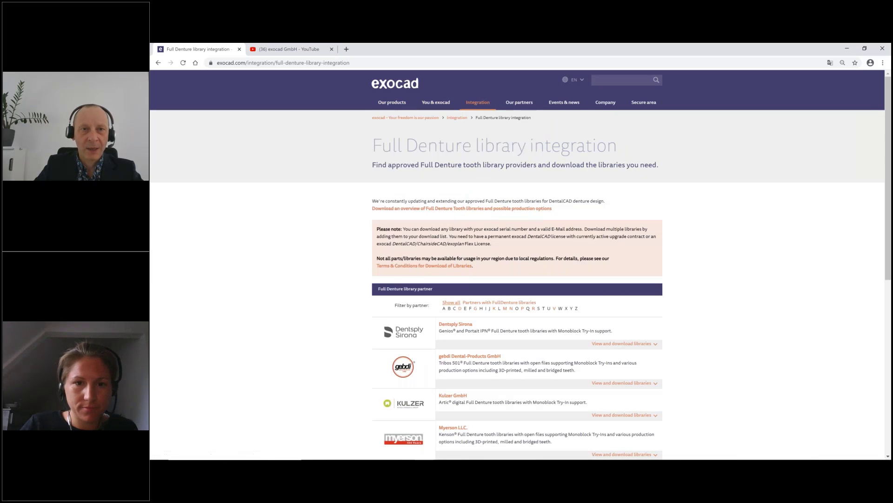
mouse_move(392, 102)
left_click(390, 310)
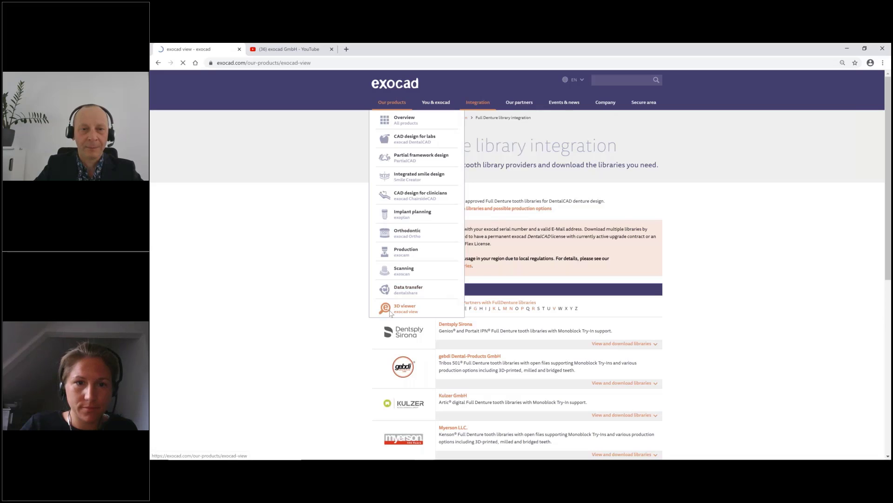
Read through the exocad view page, examining its benefits, supported file formats, app store downloads and sample cases
scroll(512, 292, "down", 5)
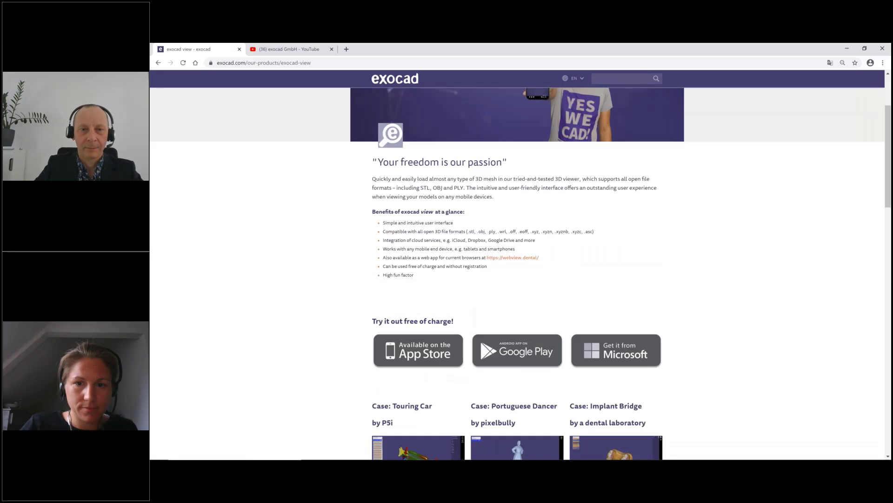
scroll(511, 292, "down", 3)
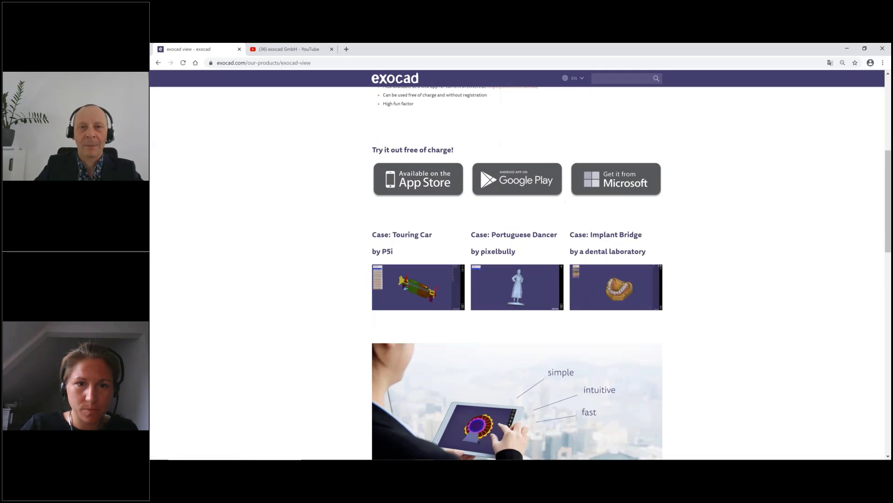
scroll(509, 289, "up", 4)
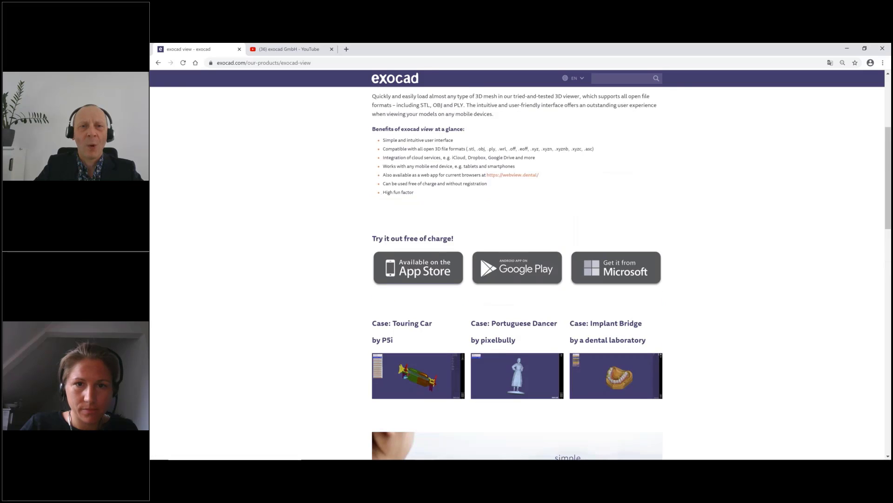
scroll(512, 298, "up", 4)
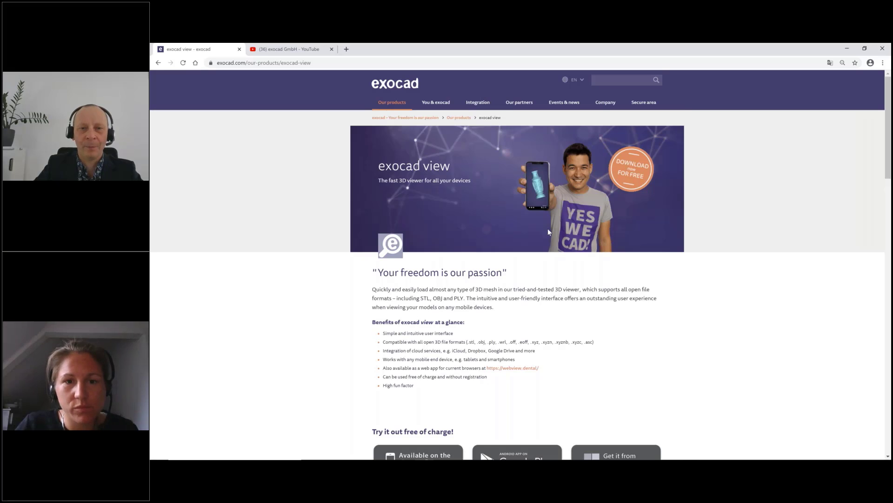
scroll(548, 232, "down", 3)
scroll(548, 231, "down", 2)
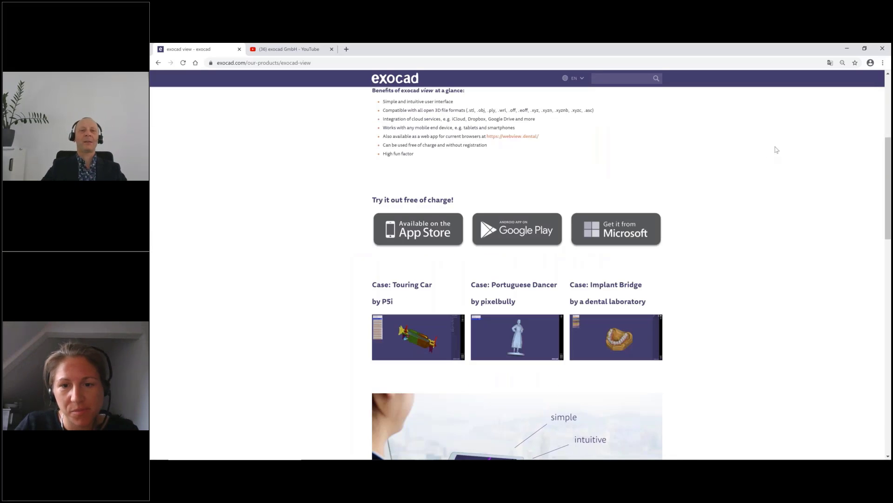
scroll(775, 149, "down", 1)
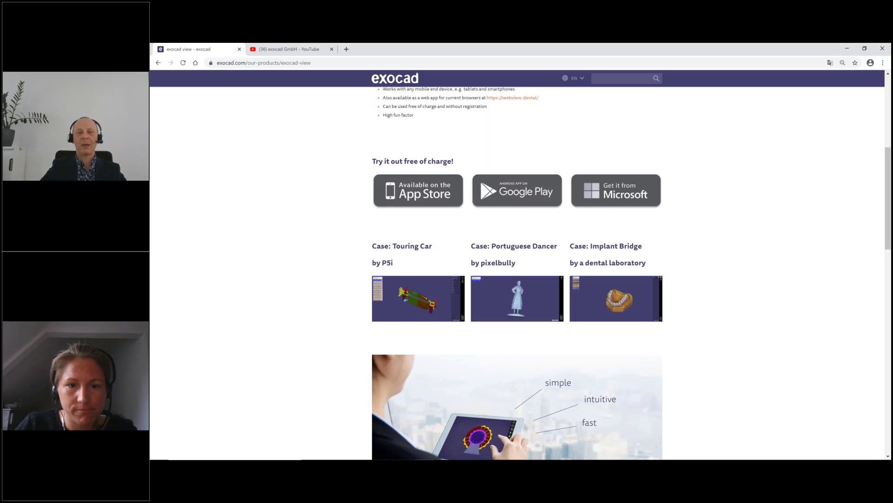
scroll(729, 244, "down", 3)
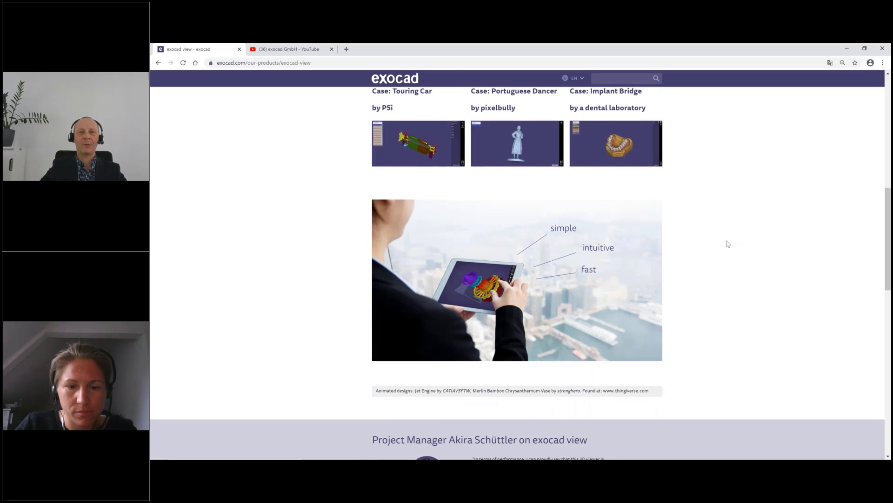
scroll(728, 243, "up", 4)
scroll(728, 243, "up", 5)
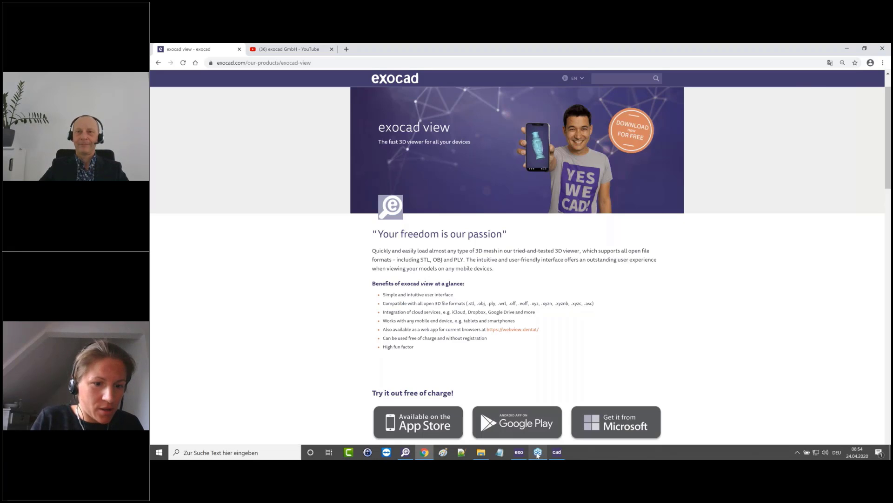
left_click(537, 452)
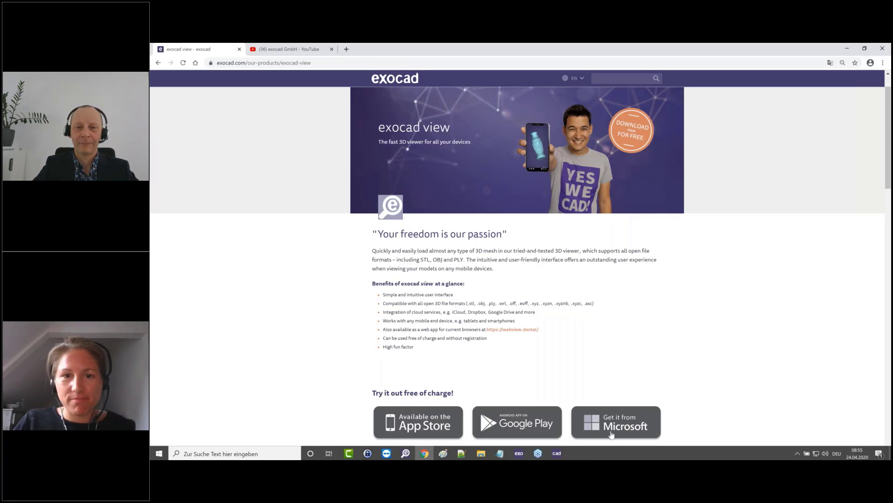
left_click(539, 454)
right_click(539, 455)
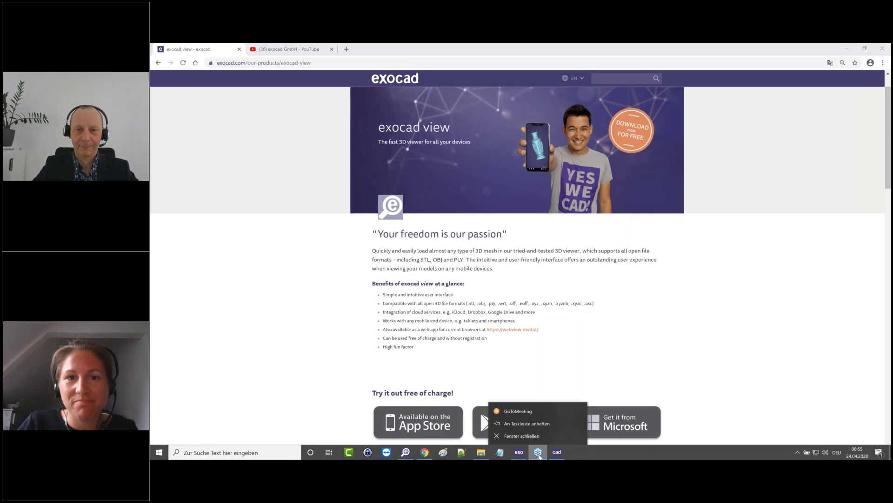
left_click(540, 456)
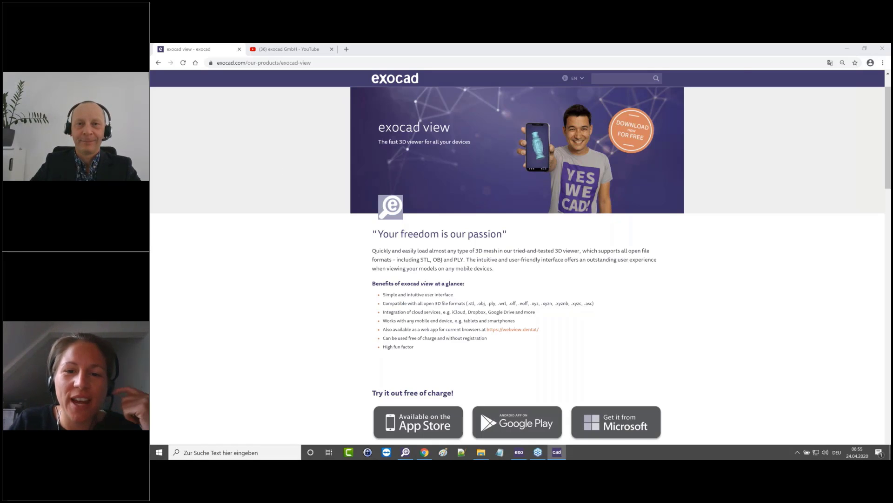
Switch back to the CAD design and turn the denture to view its front teeth straight on
left_click(559, 453)
right_click_drag(572, 268, 572, 269)
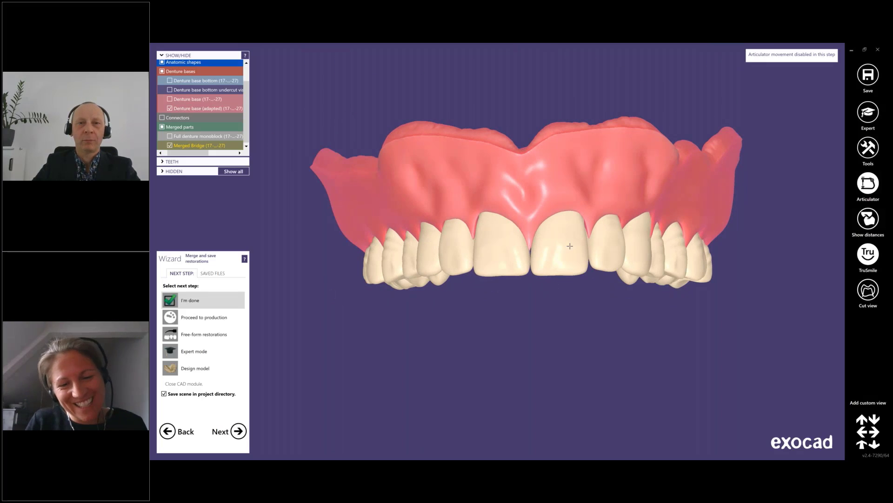
right_click_drag(570, 248, 569, 221)
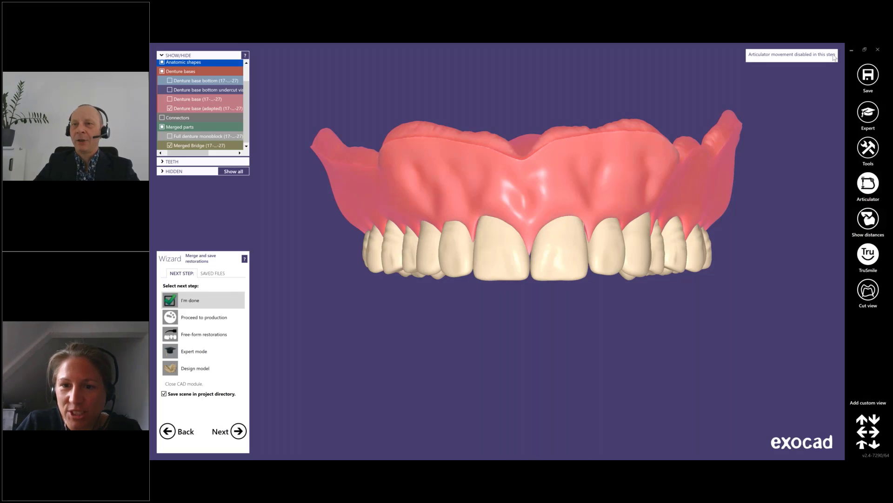
Switch to the project window, return from the tooth 17 definition to the overview and start the NextDent 3D Sprint transfer
left_click(852, 50)
mouse_move(519, 455)
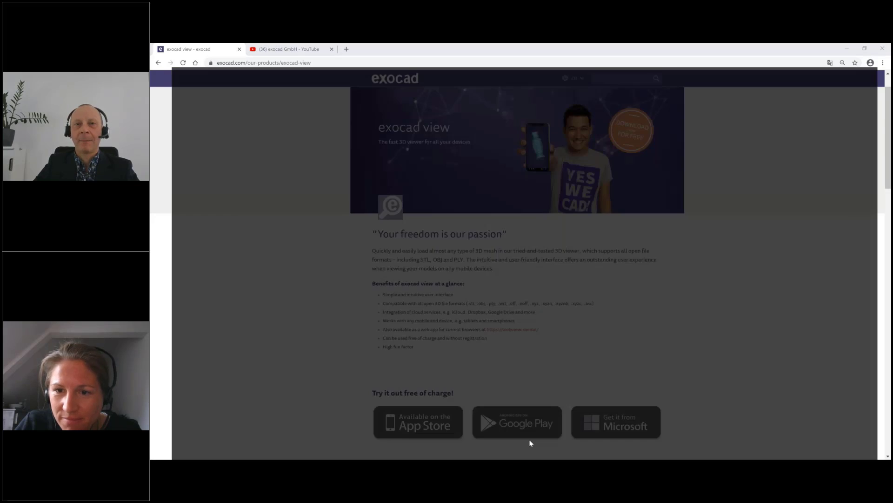
left_click(519, 453)
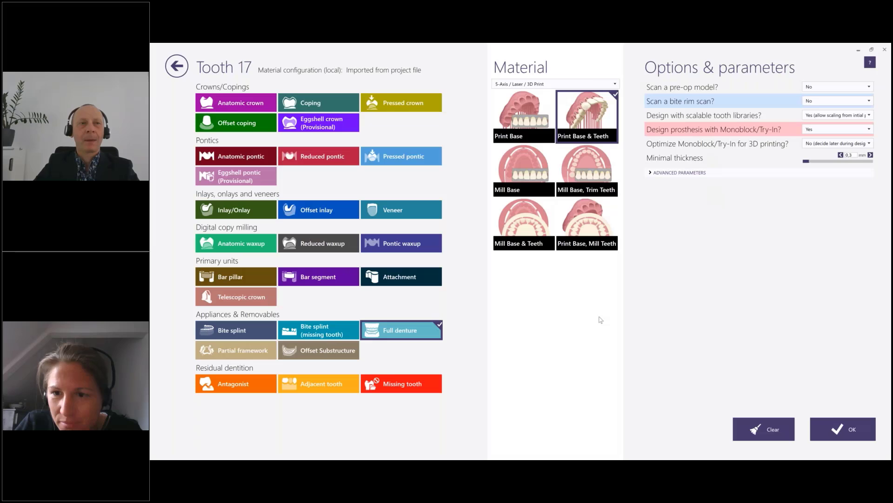
left_click(175, 70)
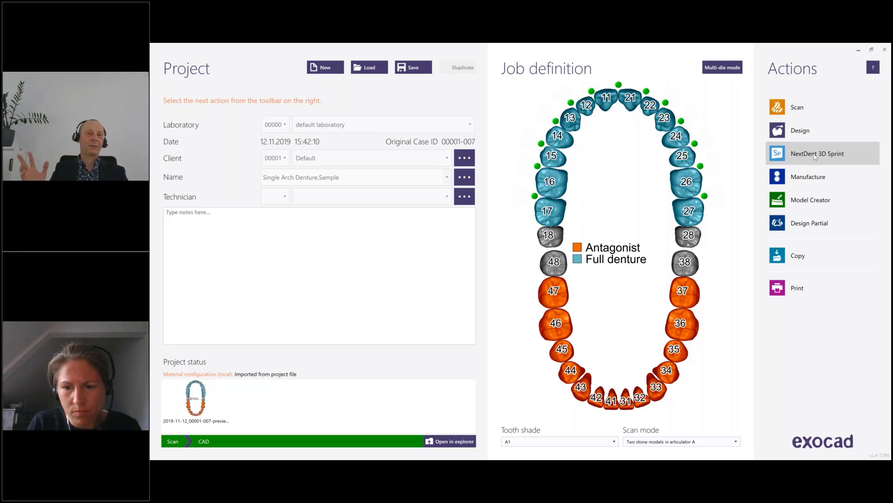
left_click(815, 157)
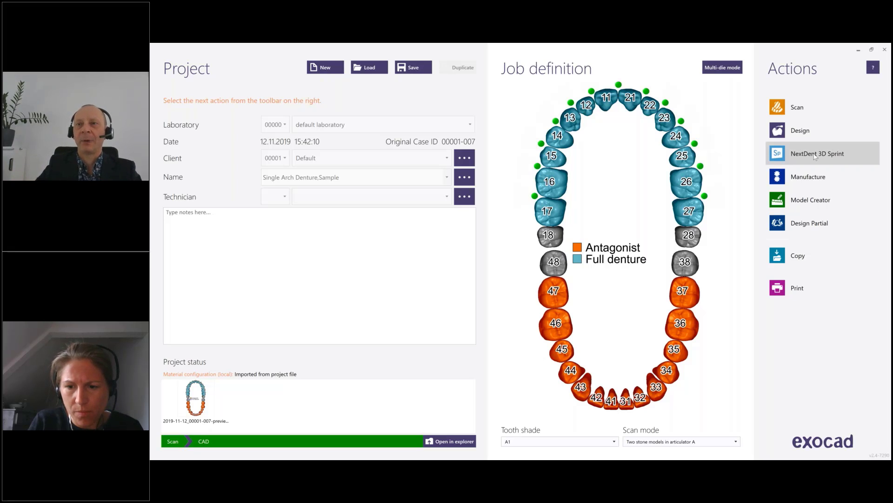
left_click(786, 157)
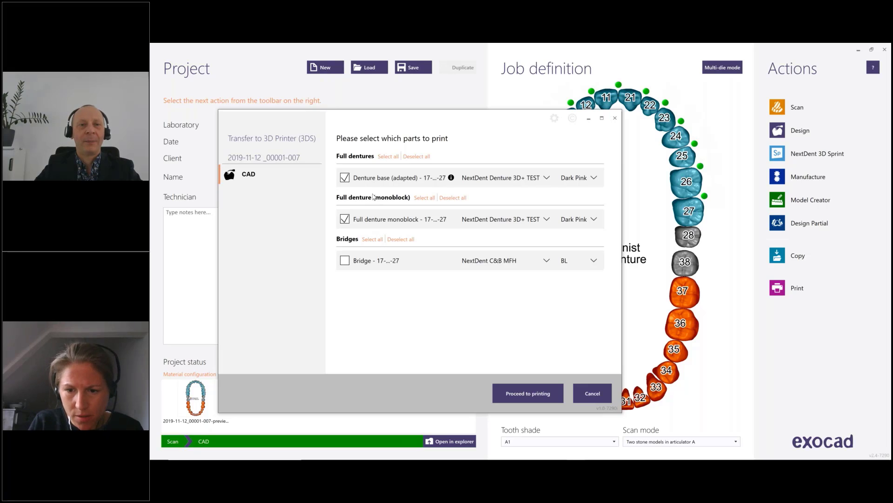
Try out the part selection for printing, check the print material choices for monoblock and bridge, and cancel the transfer
left_click(345, 262)
left_click(345, 221)
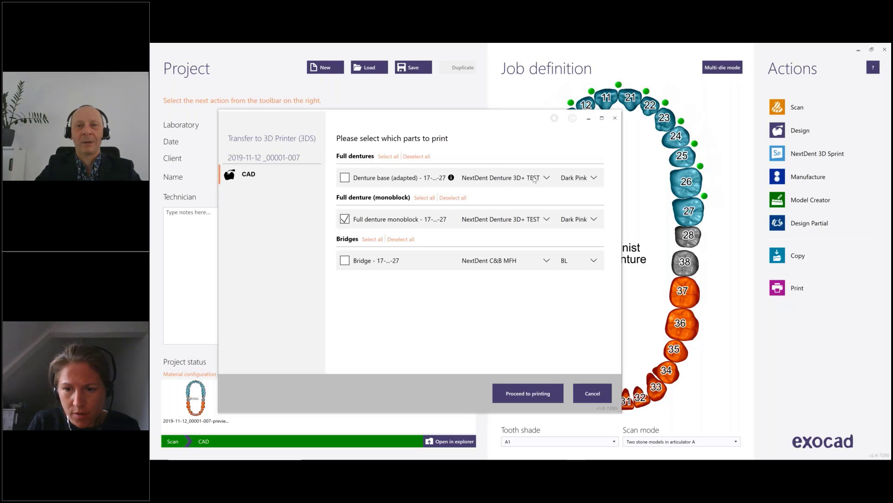
left_click(541, 221)
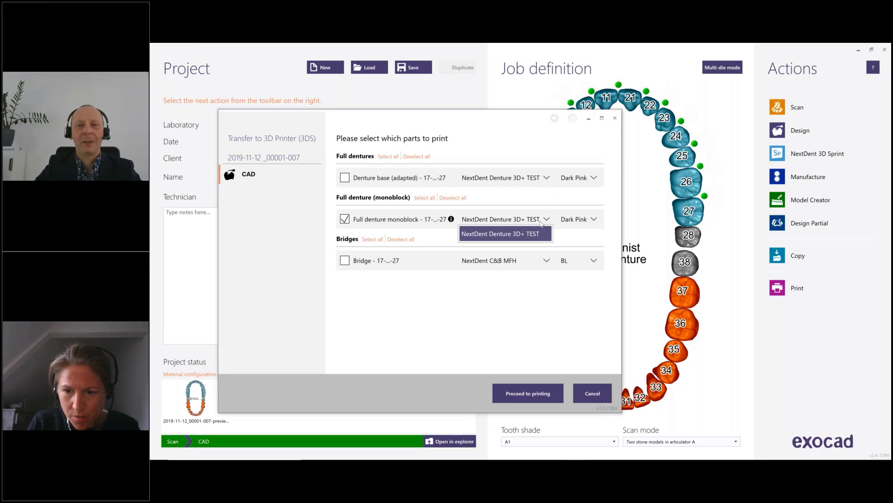
left_click(540, 222)
left_click(539, 260)
left_click(538, 271)
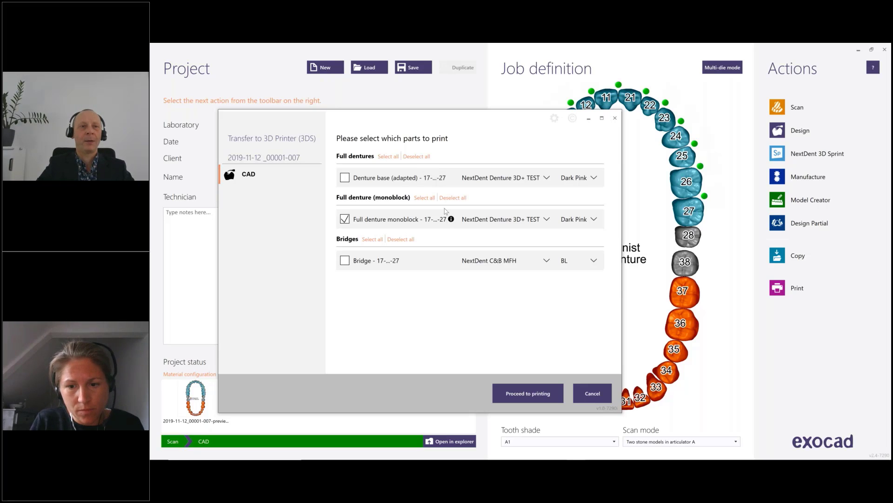
left_click(601, 396)
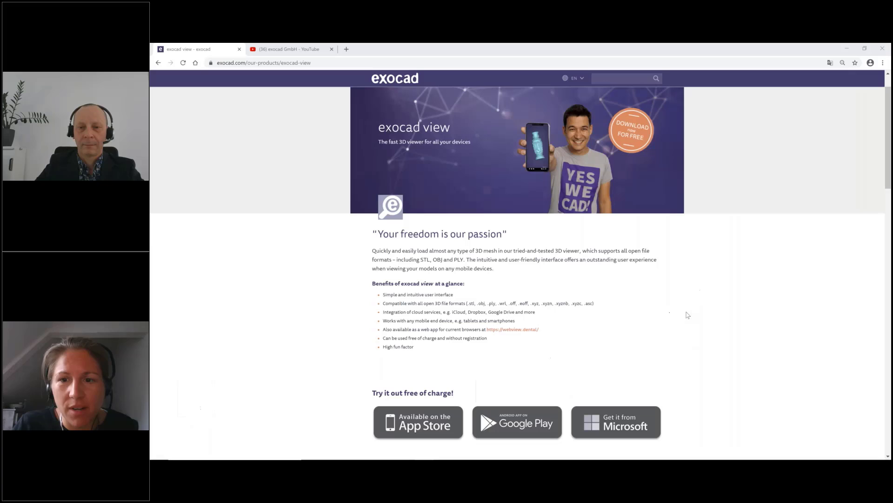
Minimize the project window, return to the CAD design and leave the wizard for expert mode
left_click(859, 50)
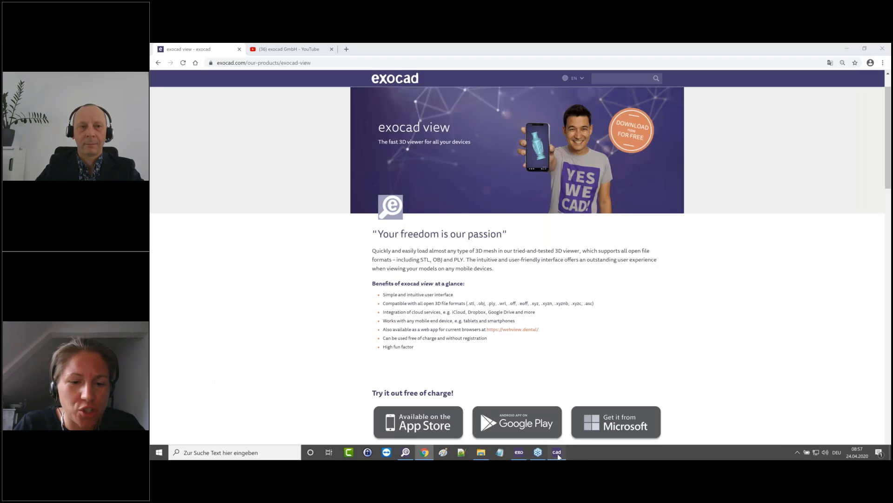
left_click(558, 453)
right_click_drag(551, 235, 545, 175)
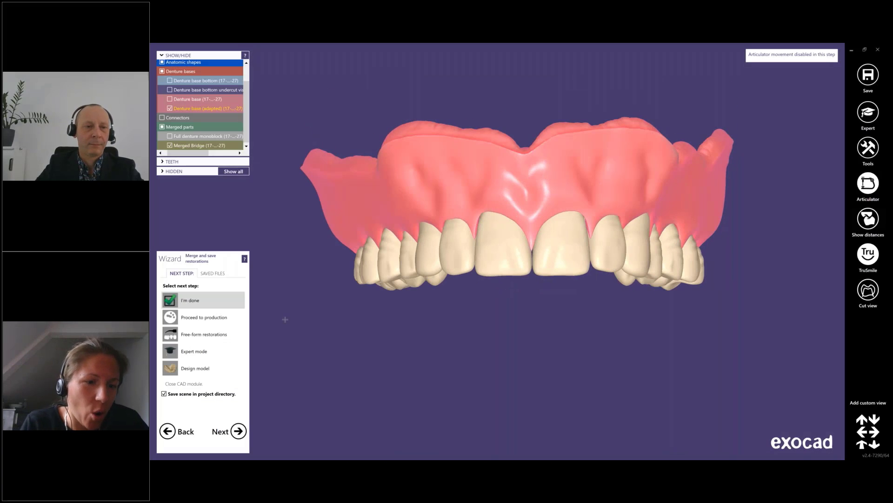
left_click(200, 351)
left_click(238, 431)
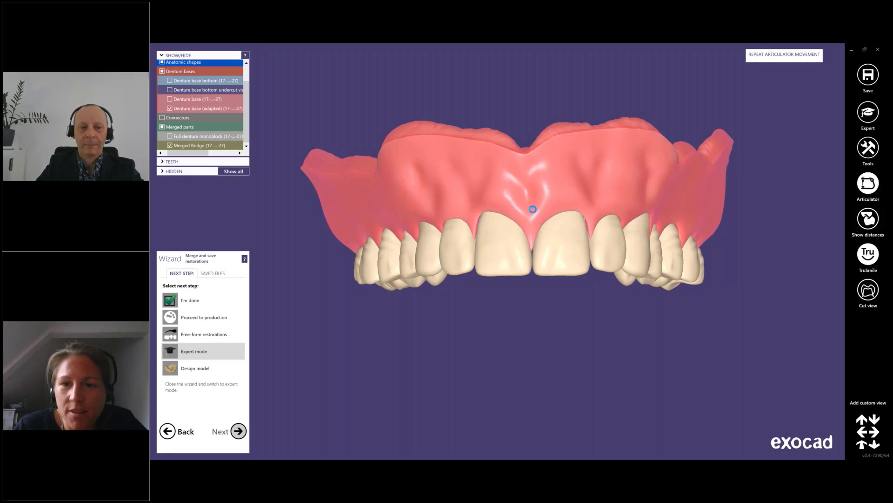
Start free-forming the adapted denture base and inspect its color map from the front and side
right_click(556, 178)
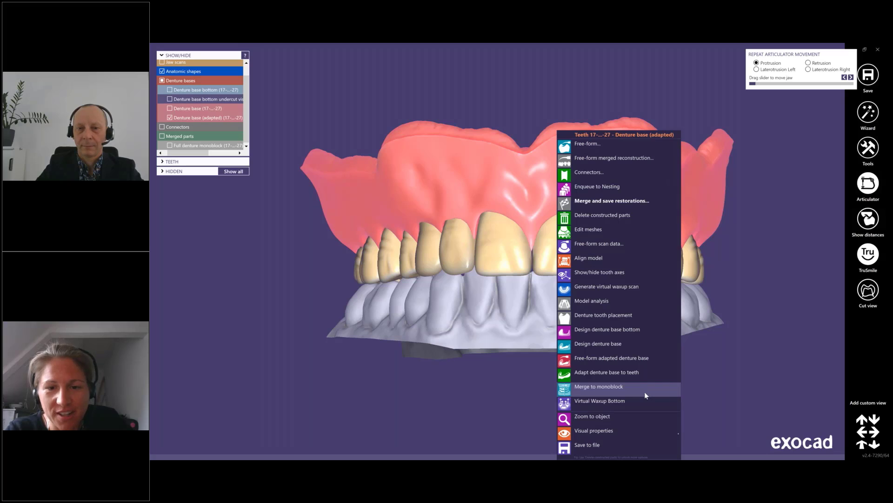
left_click(635, 358)
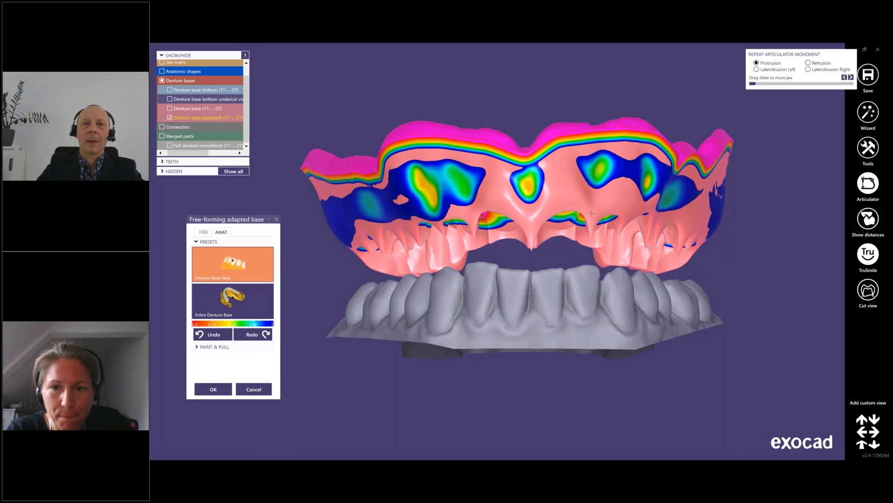
right_click_drag(572, 226, 574, 275)
right_click_drag(710, 261, 869, 259)
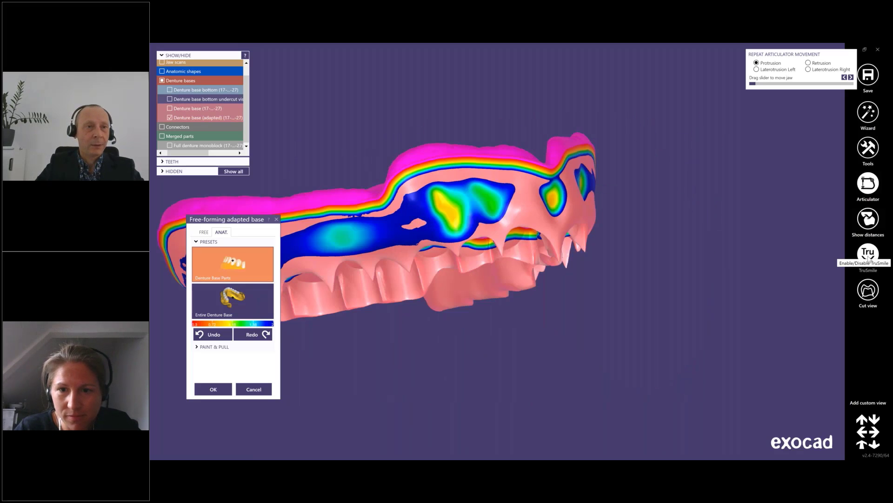
Show the anatomic shapes with the adapted base and disable TruSmile rendering, viewing the denture from the front
left_click(162, 72)
right_click_drag(647, 181, 369, 235)
left_click(868, 255)
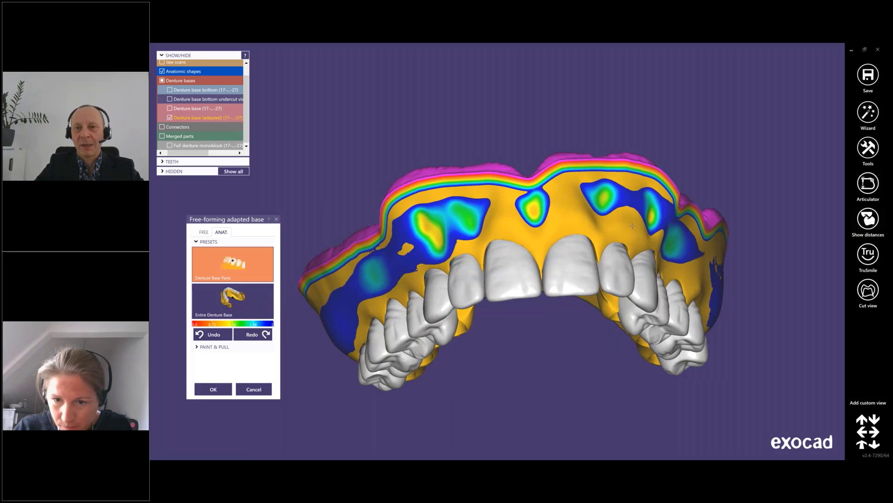
right_click_drag(617, 208, 612, 220)
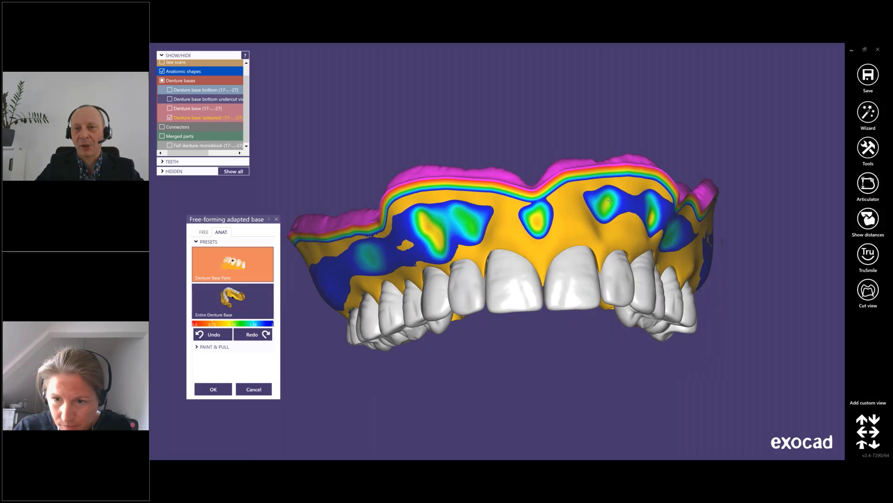
Check the visual property options of the adapted base and inspect its color map up close around the front teeth
right_click(611, 201)
mouse_move(625, 245)
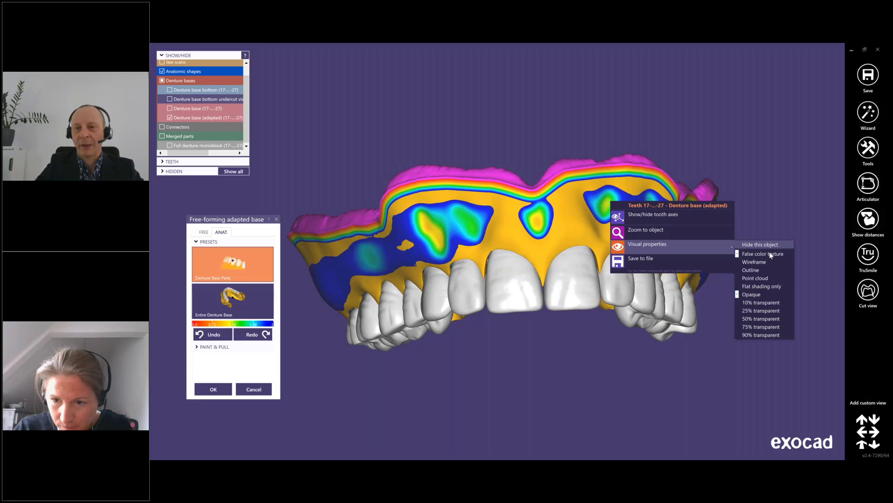
left_click(720, 136)
right_click_drag(651, 195, 615, 139)
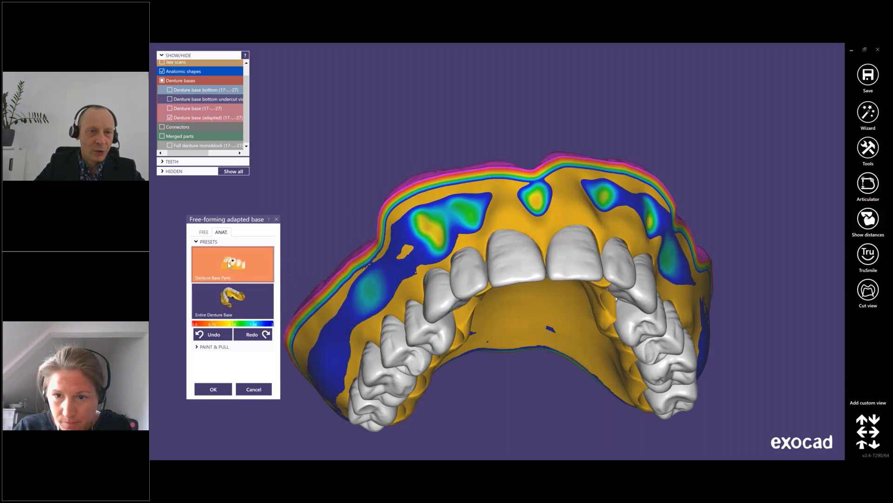
scroll(655, 205, "up", 5)
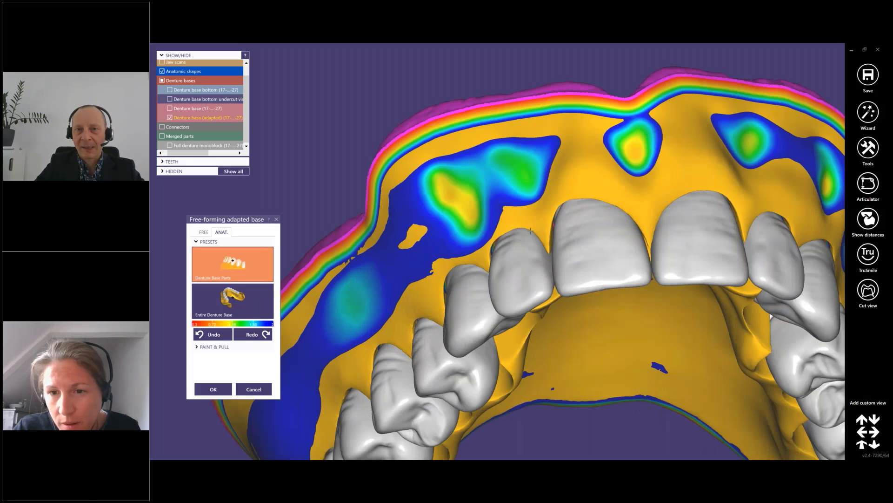
right_click_drag(652, 209, 636, 263)
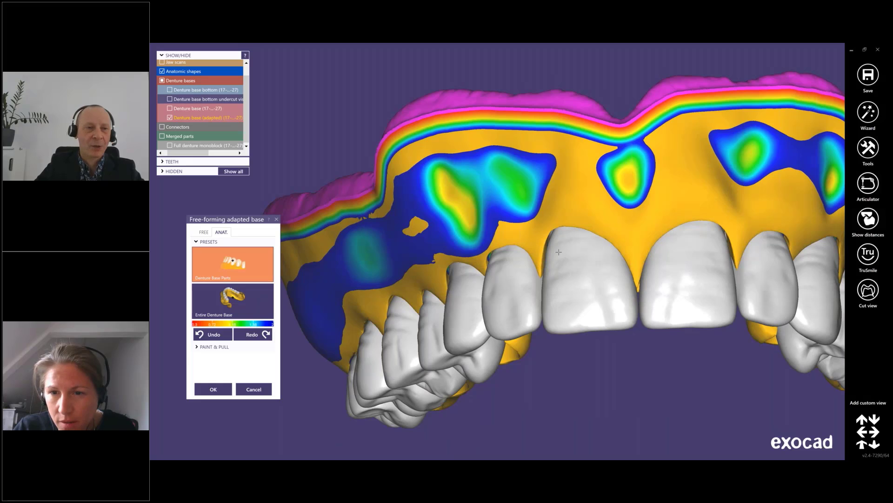
Pull the posterior buccal flange of the adapted base slightly using the anatomic preset for the entire denture base
left_click(243, 300)
right_click_drag(545, 268, 542, 214)
left_click_drag(365, 298, 358, 285)
left_click(359, 286)
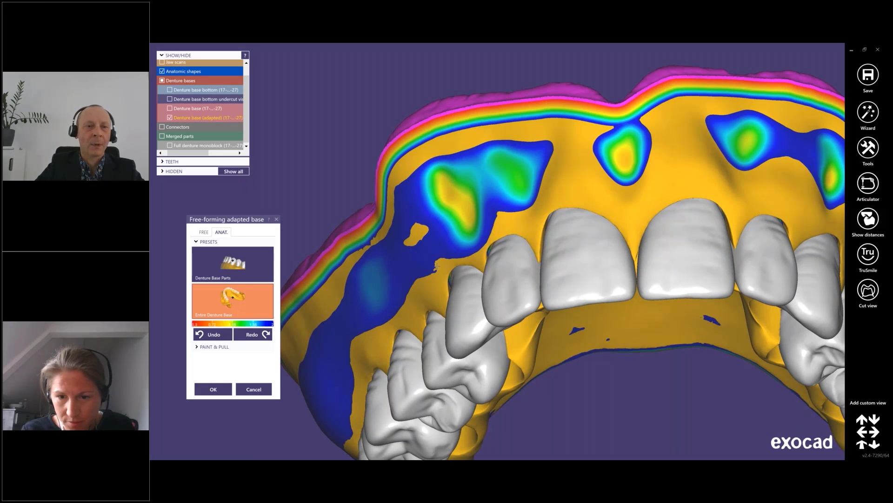
right_click_drag(437, 266, 439, 304)
Try Paint & Pull on a palatal strip beside the posterior teeth with a 3.5 mm brush and 1 mm elastic area, and undo it
left_click(226, 347)
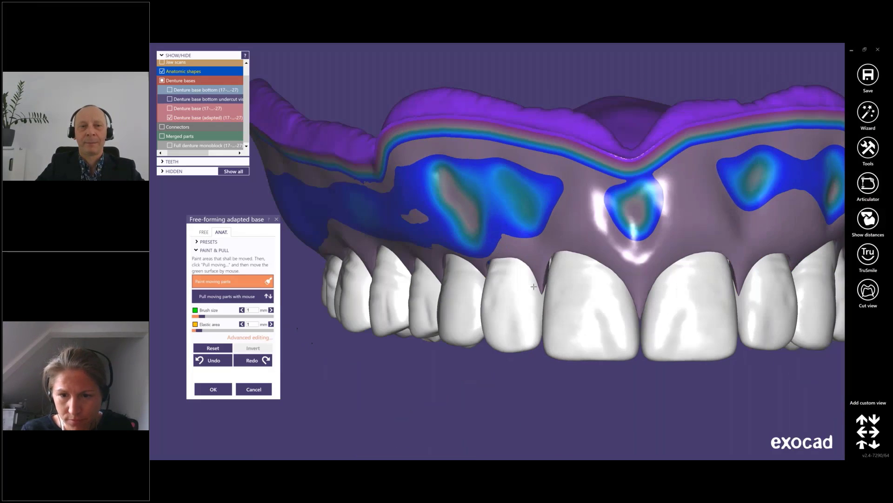
right_click_drag(533, 286, 538, 287)
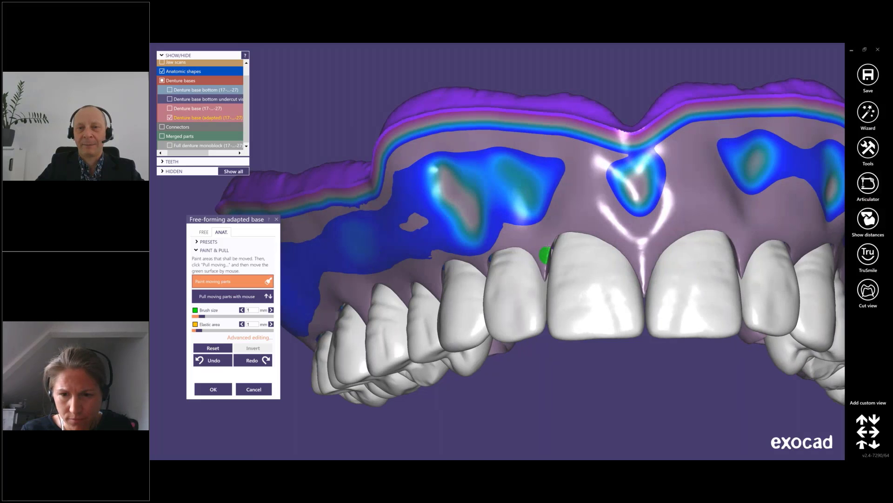
mouse_move(548, 251)
right_mouse_down()
mouse_move(543, 212)
mouse_move(533, 226)
mouse_move(490, 162)
mouse_move(513, 197)
mouse_move(483, 213)
right_mouse_up()
scroll(483, 213, "up", 5, "shift")
mouse_move(482, 204)
left_mouse_down()
mouse_move(454, 284)
mouse_move(447, 365)
left_mouse_up()
mouse_move(606, 351)
right_mouse_down()
mouse_move(594, 361)
mouse_move(477, 305)
right_mouse_up()
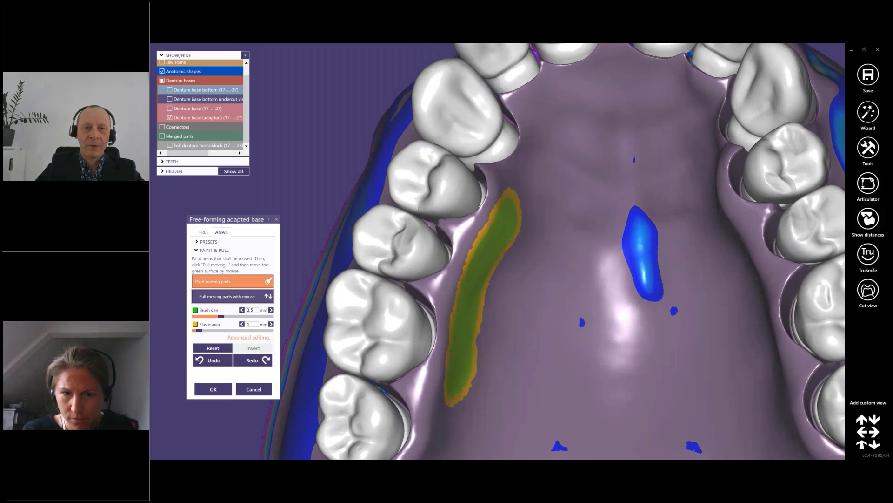
left_click(233, 296)
left_click(220, 362)
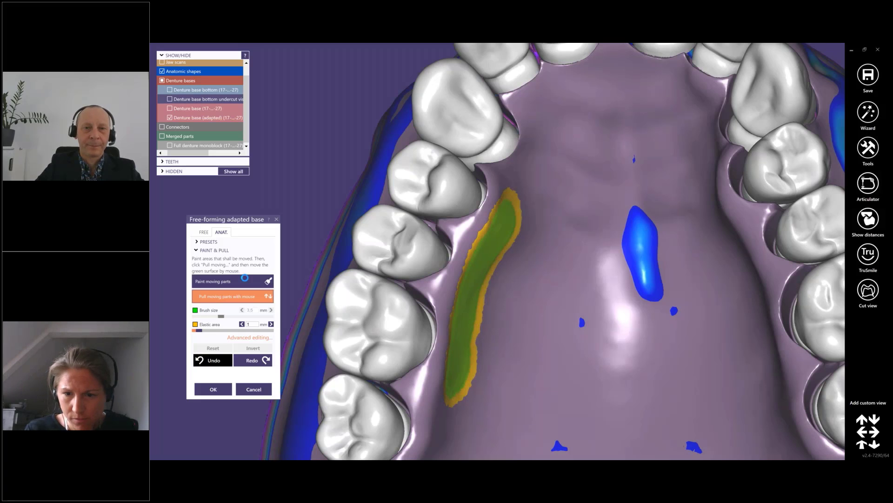
Switch to free brush forming of the adapted base and view the whole palate
left_click(203, 232)
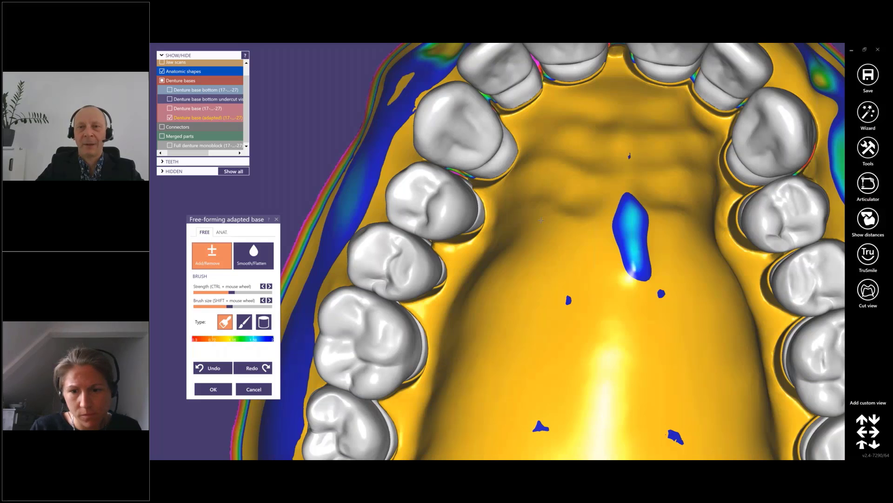
right_click_drag(541, 220, 542, 221)
scroll(600, 264, "down", 3)
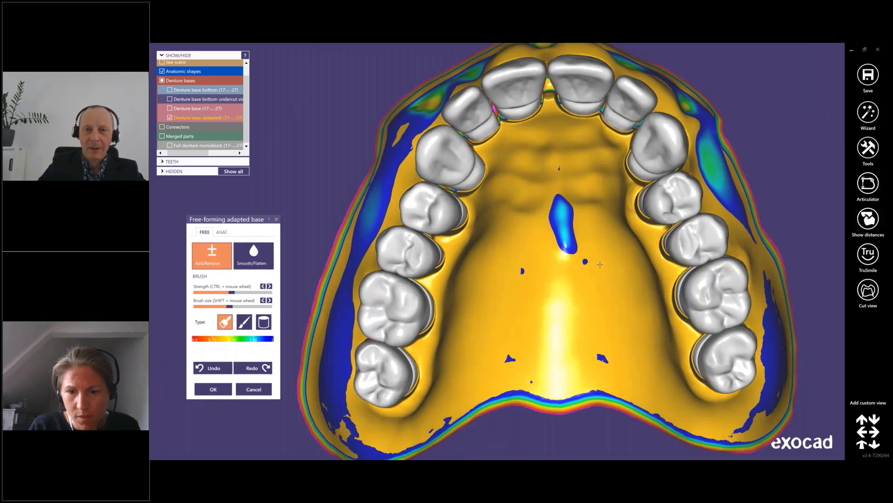
Show the Magic Lantern, try its moving light on the denture, and expand its additional settings
right_click_drag(600, 265, 594, 270)
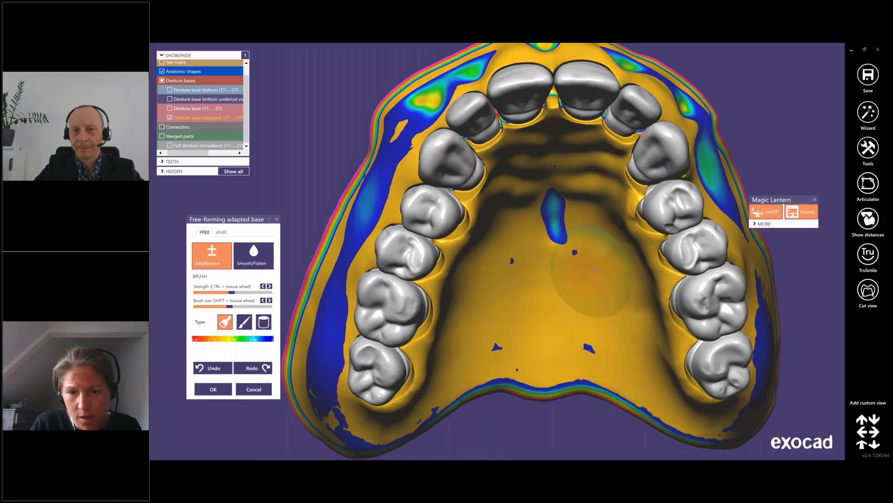
mouse_move(797, 201)
left_mouse_down()
mouse_move(792, 243)
mouse_move(746, 278)
mouse_move(763, 183)
mouse_move(751, 142)
left_mouse_up()
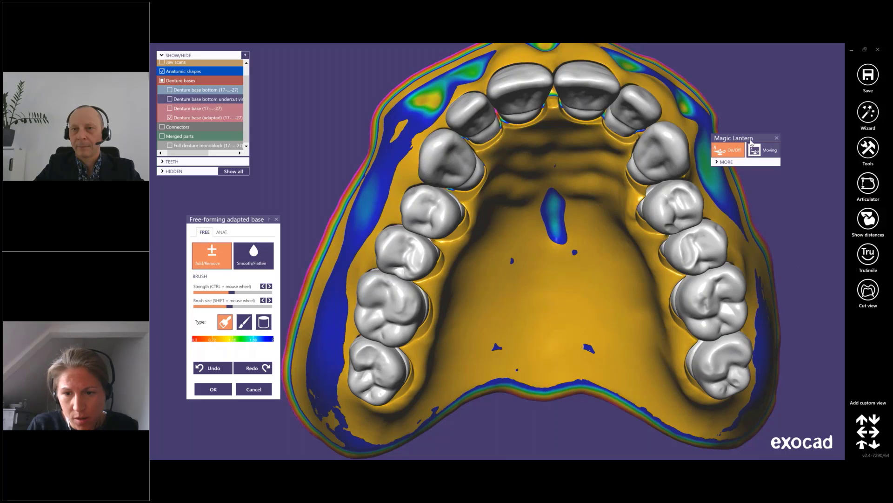
left_click(757, 153)
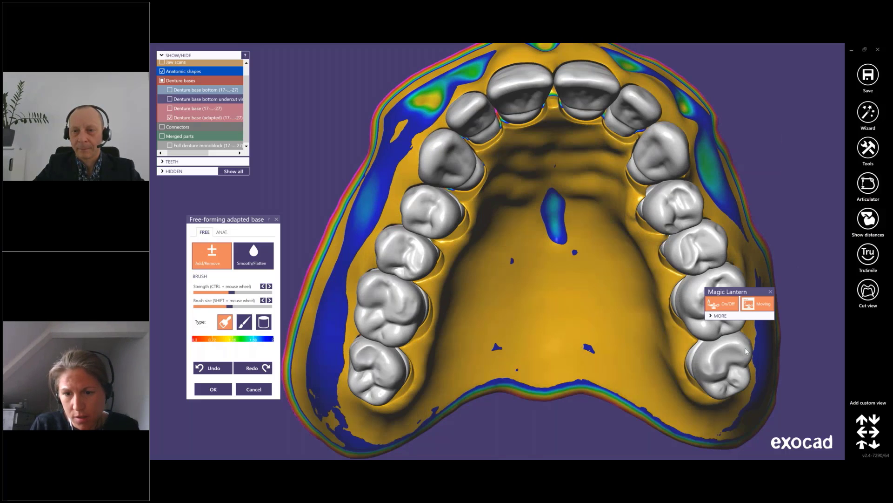
left_click(735, 419)
left_click(756, 164)
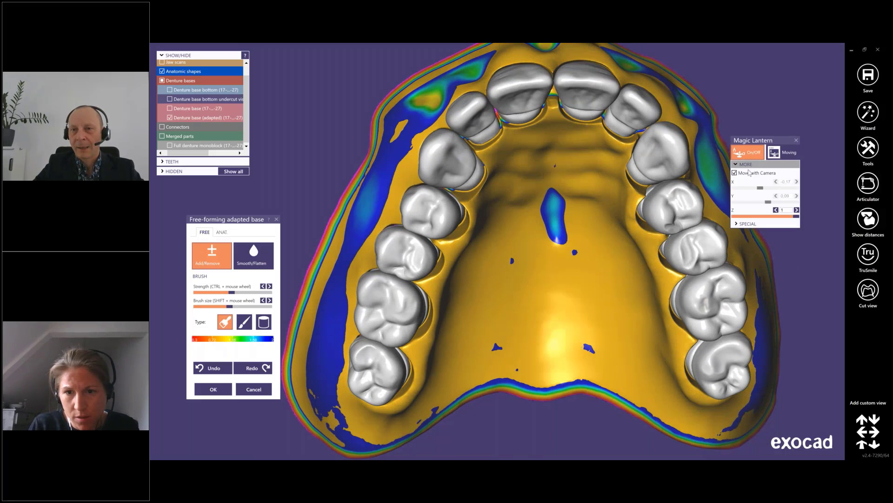
Set the Magic Lantern lighting to ambient 0.28, diffuse 0.59, specular 0.31 and shine 0, and collapse its extra settings
left_click(754, 224)
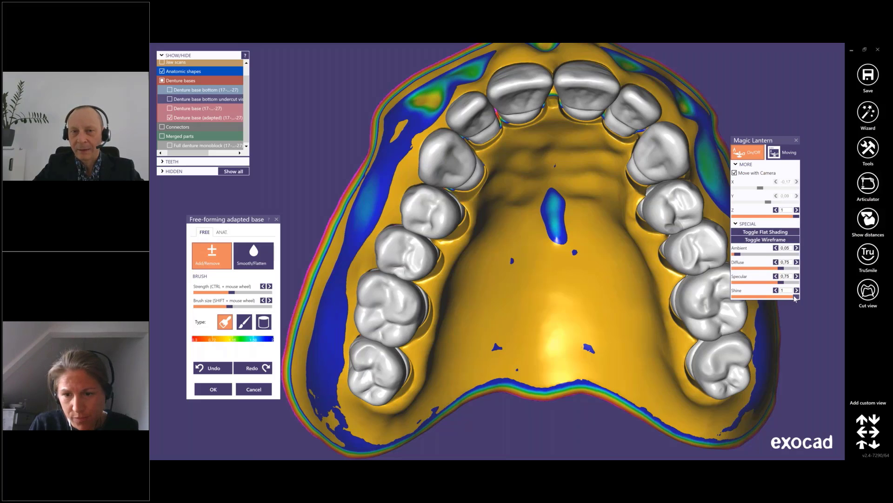
mouse_move(755, 297)
left_mouse_down()
mouse_move(734, 296)
mouse_move(754, 282)
left_mouse_up()
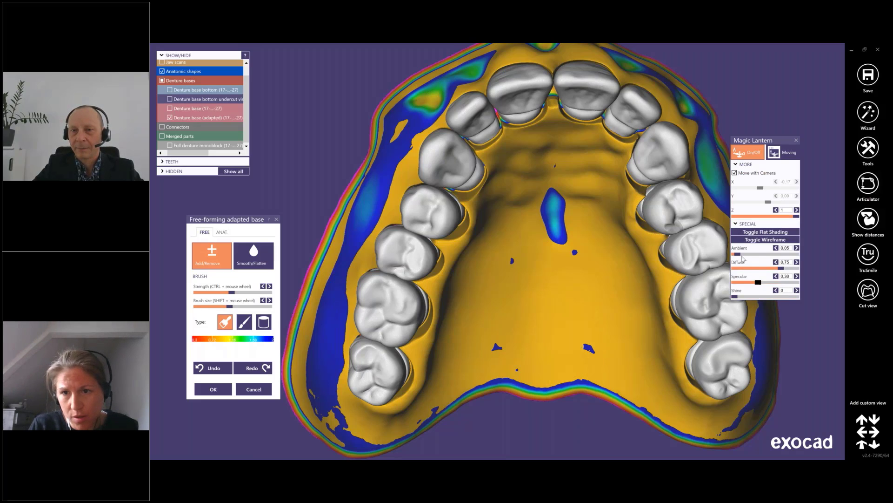
left_click(754, 255)
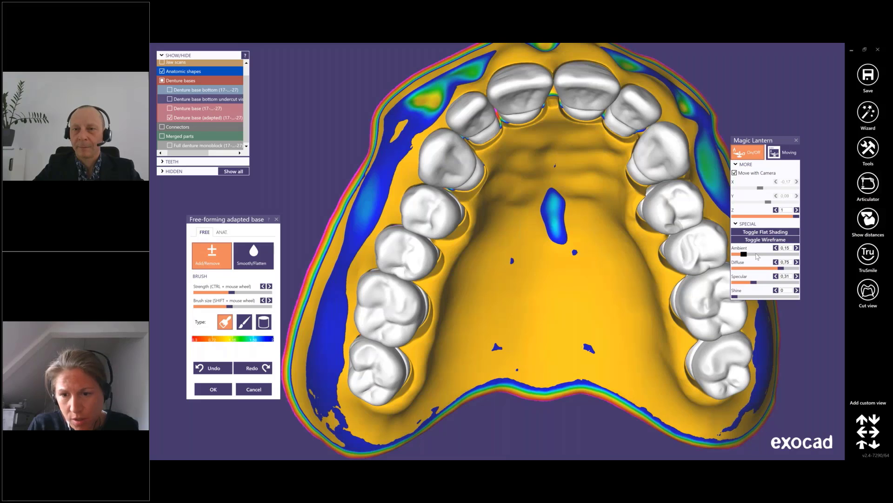
left_click(754, 255)
left_click_drag(754, 257, 771, 268)
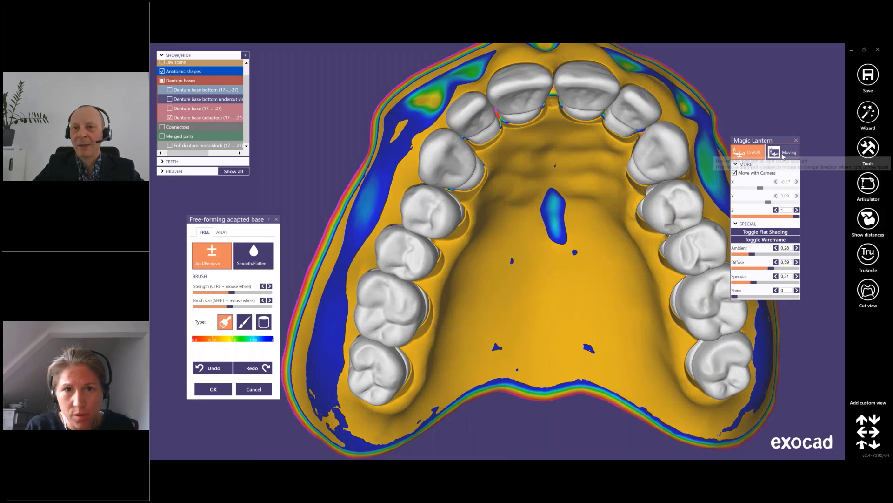
left_click(745, 164)
left_click_drag(745, 140, 762, 68)
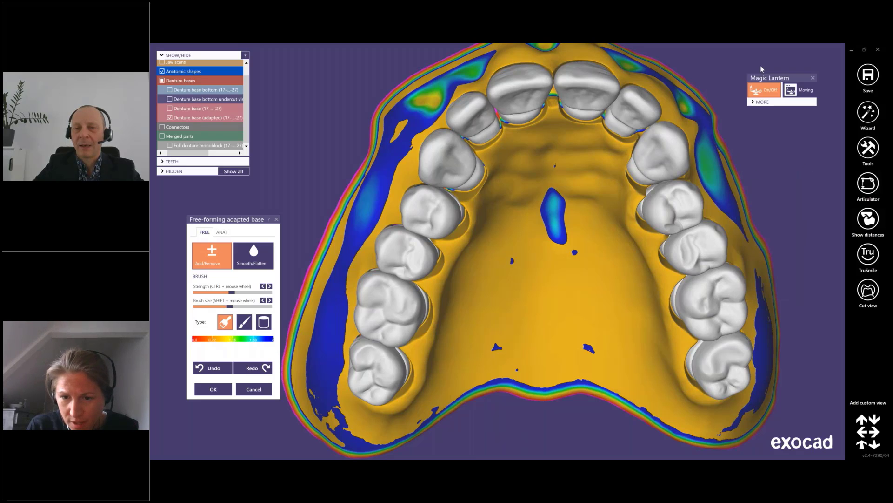
Turn off the false color texture of the adapted denture base
right_click_drag(587, 116, 600, 93)
right_click(600, 95)
mouse_move(606, 148)
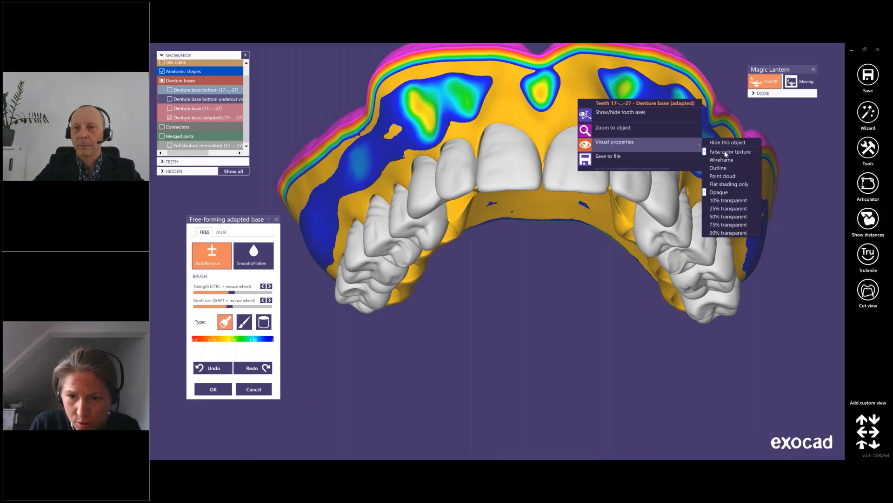
left_click(725, 154)
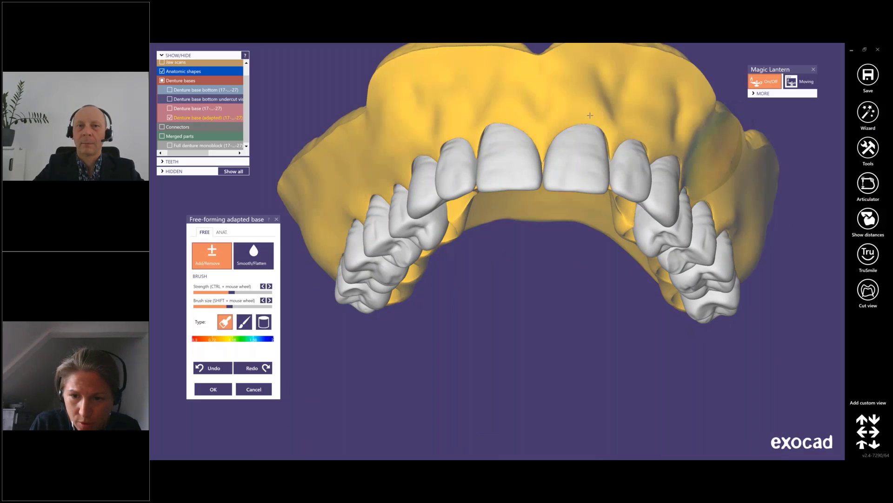
mouse_move(593, 103)
right_mouse_down()
mouse_move(593, 143)
mouse_move(591, 100)
right_mouse_up()
Compare brush types and set up Smooth/Flatten with a large, weaker brush for the base's buccal surface
left_click(244, 321)
mouse_move(228, 306)
left_mouse_down()
mouse_move(251, 308)
mouse_move(222, 293)
left_mouse_up()
right_click_drag(396, 243, 412, 223)
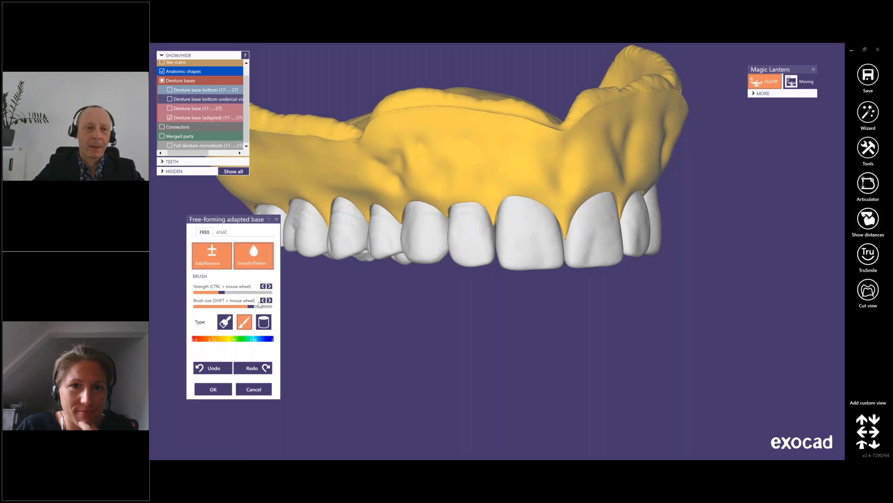
left_click(225, 321)
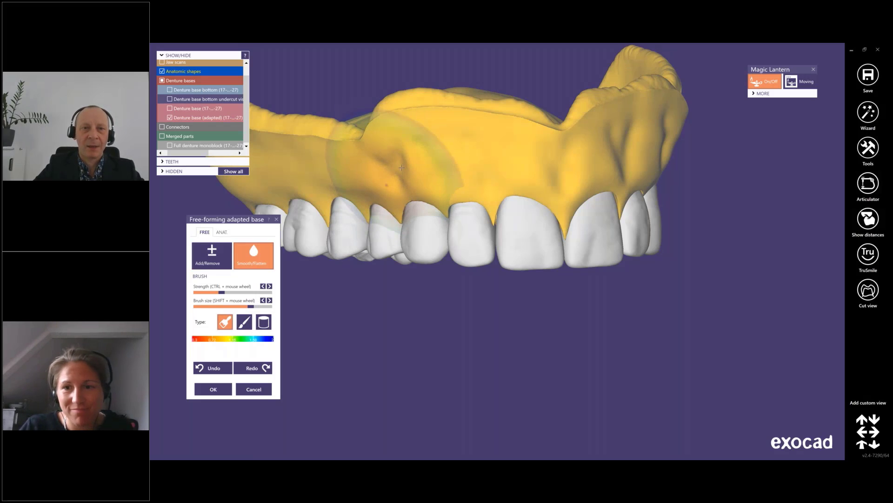
right_click_drag(409, 165, 307, 253)
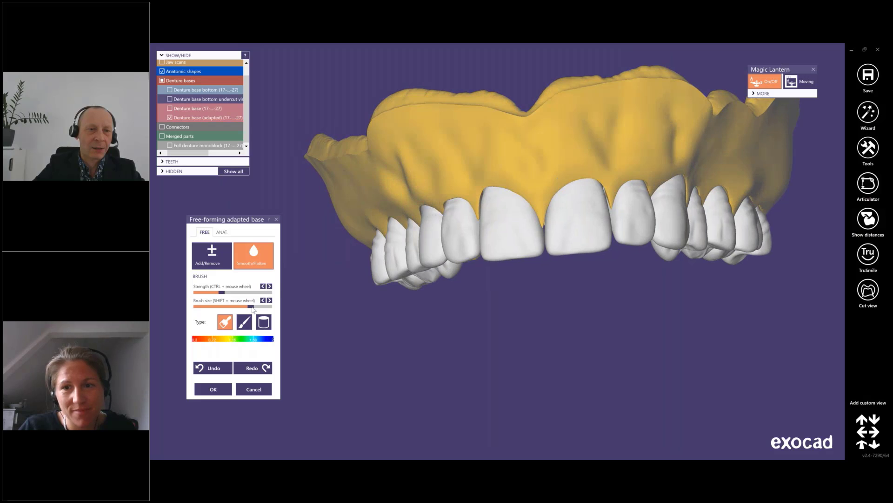
Add a small raised papilla on the palate behind the central incisors with a small, thin brush at lower strength
left_click_drag(252, 307, 214, 308)
right_click_drag(447, 382, 442, 295)
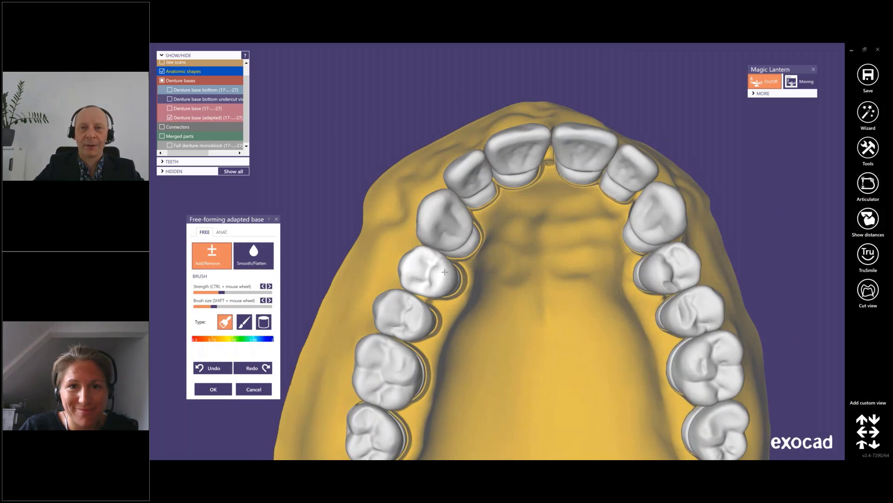
right_click_drag(443, 191, 538, 172)
scroll(537, 172, "up", 5)
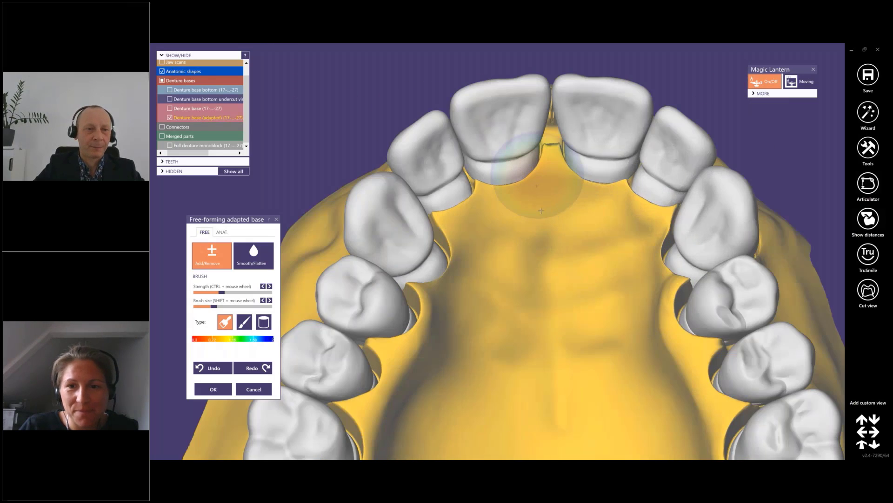
left_click(243, 322)
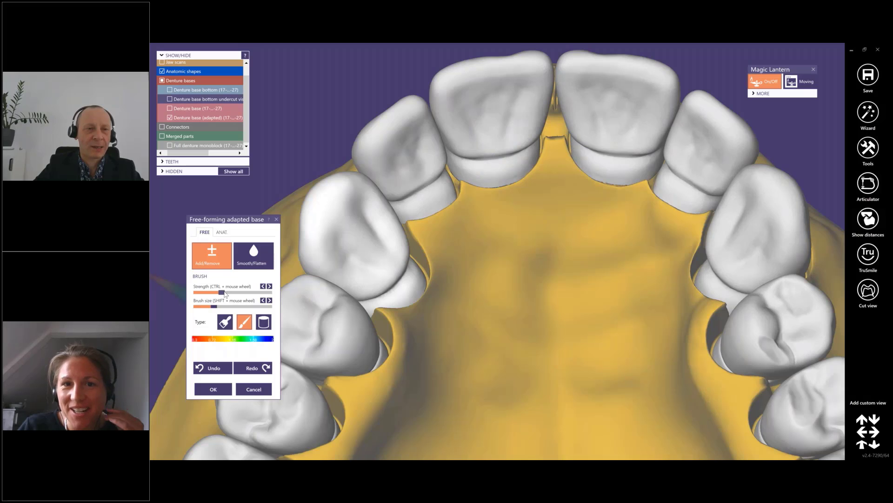
left_click_drag(221, 292, 212, 292)
mouse_move(558, 268)
right_mouse_down()
mouse_move(558, 243)
mouse_move(555, 298)
right_mouse_up()
scroll(558, 243, "up", 3)
left_click_drag(554, 298, 553, 225)
Inspect the reshaped base from the front and palatal side, and accept the free-forming
right_click_drag(584, 258, 587, 242)
right_click_drag(587, 241, 570, 216)
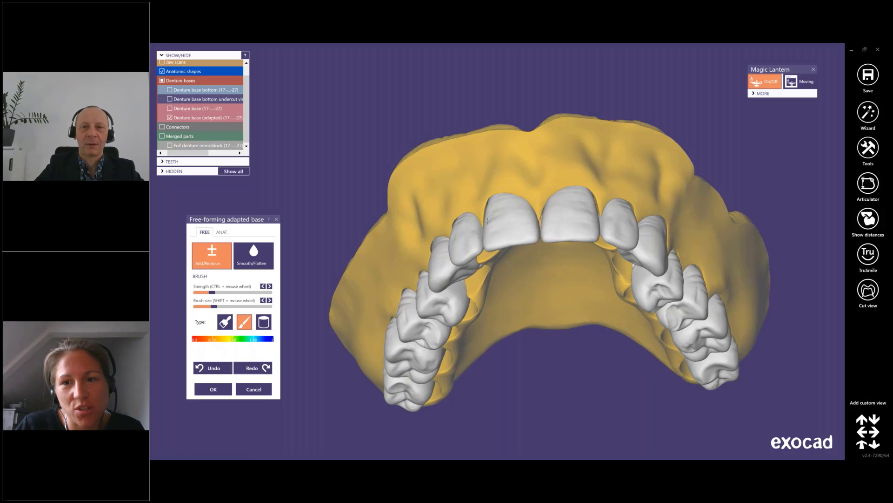
right_click_drag(487, 221, 562, 156)
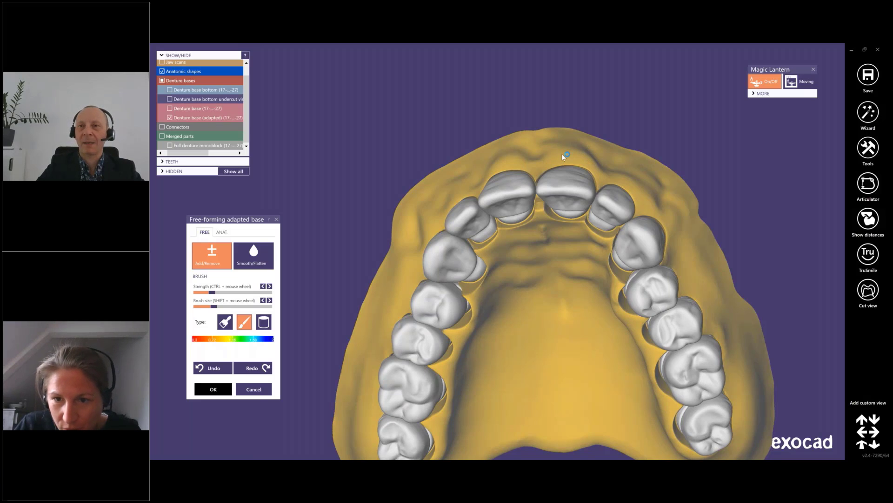
right_click_drag(562, 156, 557, 223)
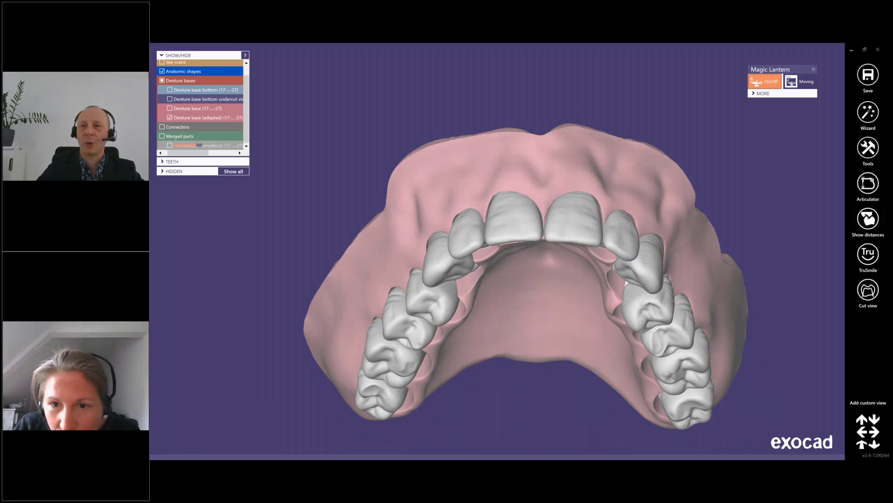
Start free-forming the merged denture and place a TextAttachment from the attachment library on its buccal base surface
right_click(503, 96)
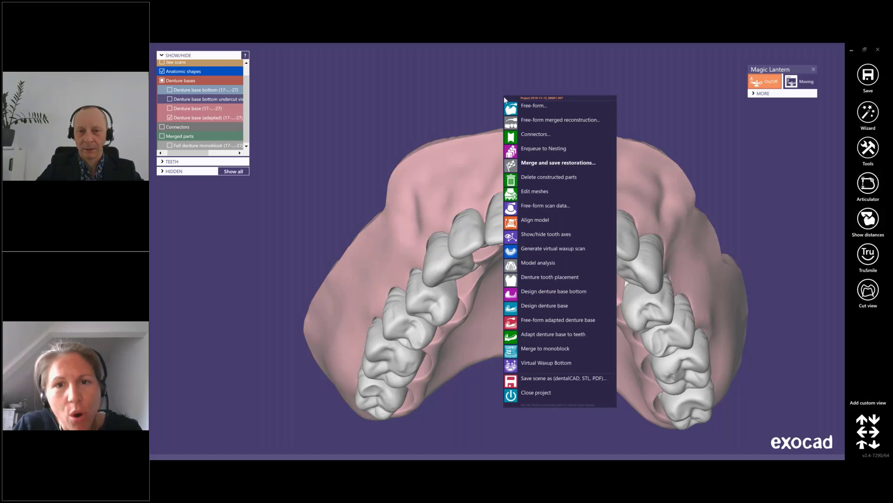
left_click(566, 121)
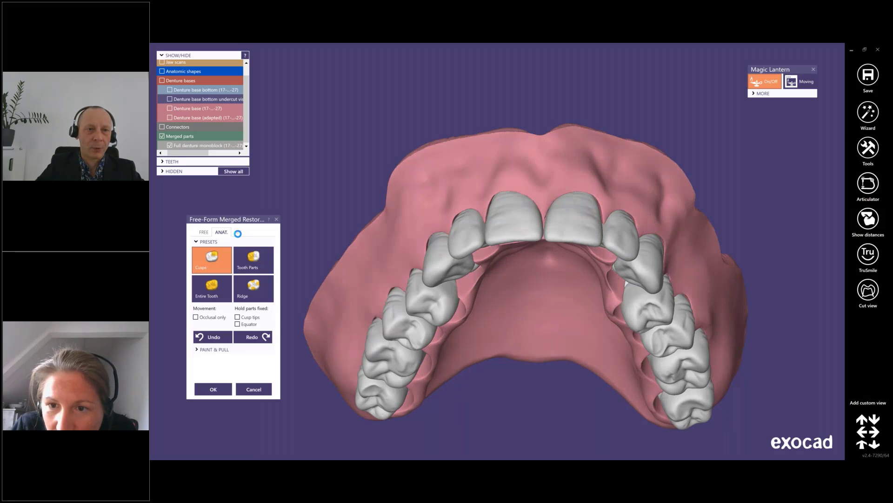
left_click(236, 231)
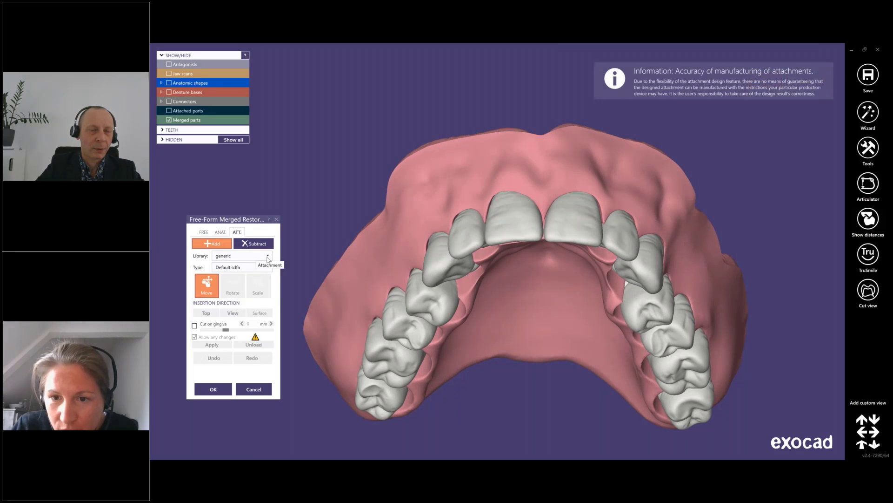
left_click(268, 256)
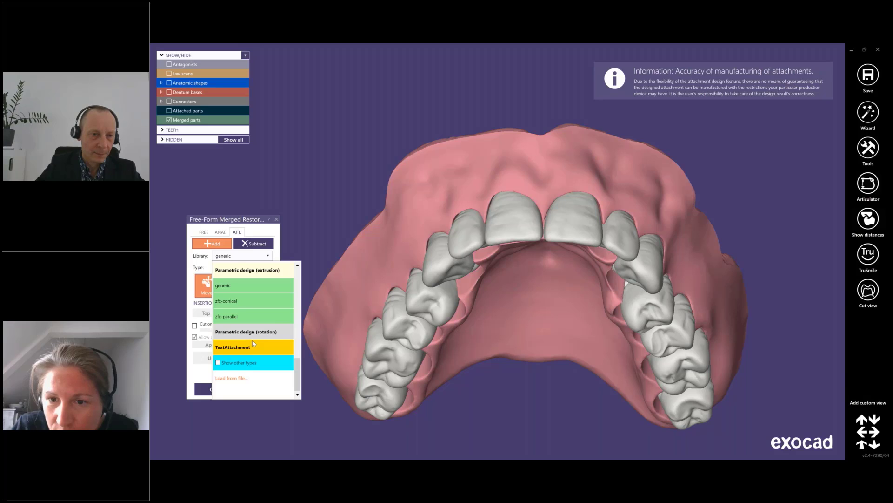
left_click(252, 343)
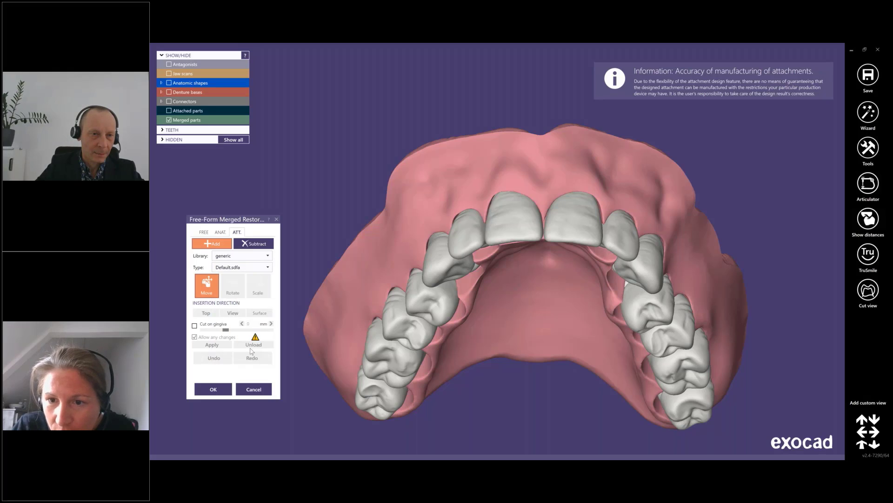
left_click(448, 203)
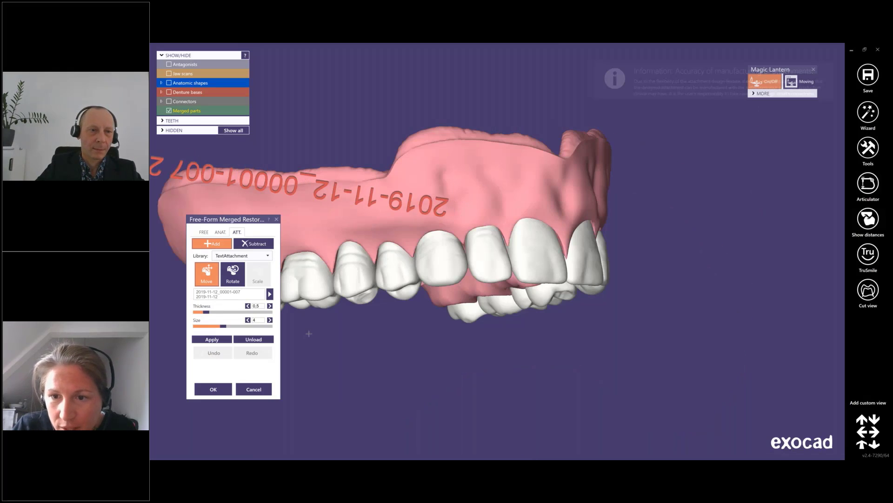
Change the attachment text to "test", set it upright on the buccal base above the posterior teeth, and apply it
left_click(228, 296)
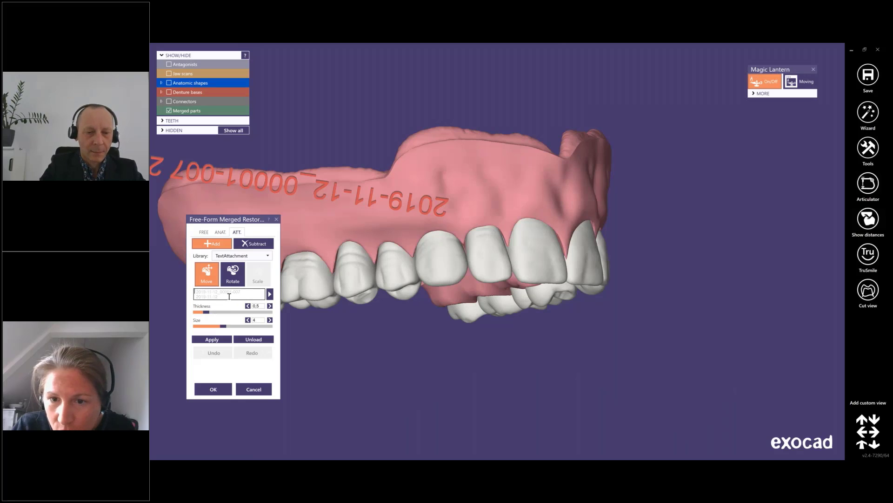
type("test")
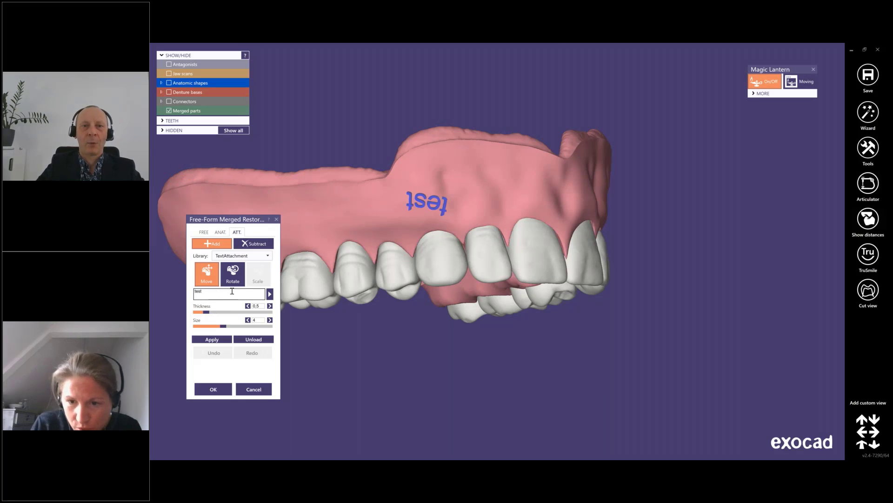
left_click_drag(427, 204, 346, 225)
right_click_drag(401, 208, 475, 205)
left_click(213, 340)
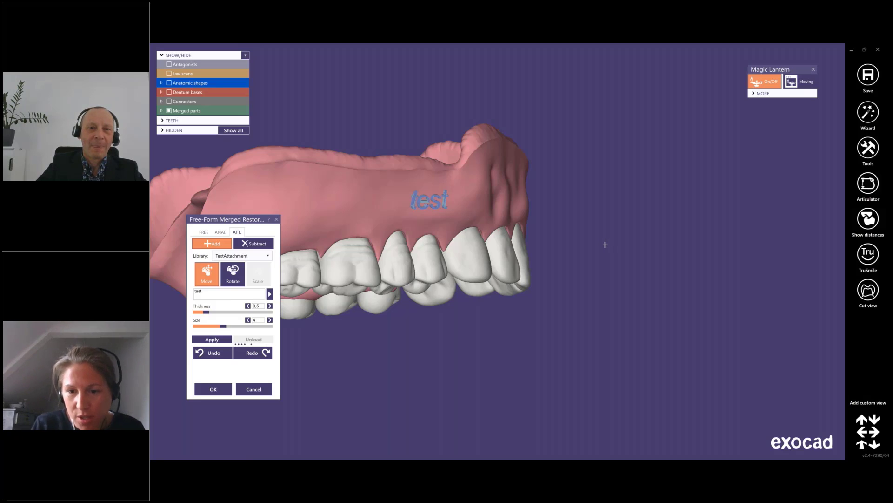
Check the added lettering from the side, accept the free-forming, and save the modifications to the monoblock file
right_click_drag(604, 244, 686, 236)
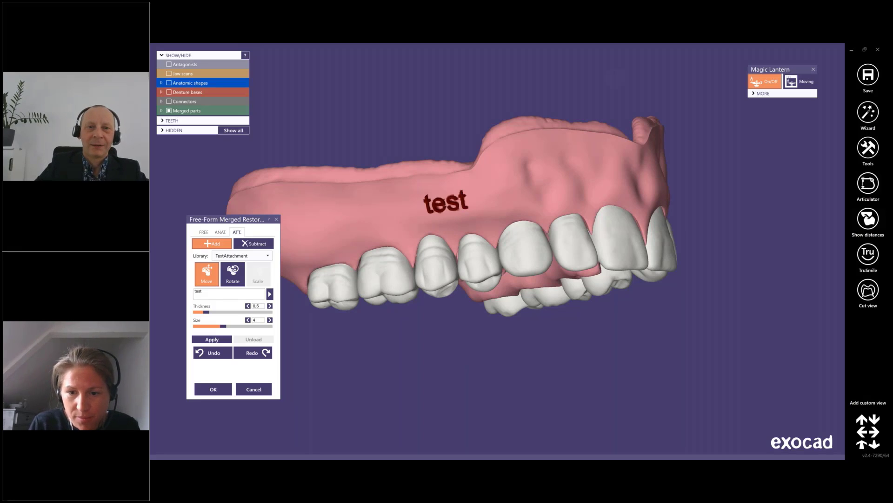
right_click_drag(768, 179, 587, 265)
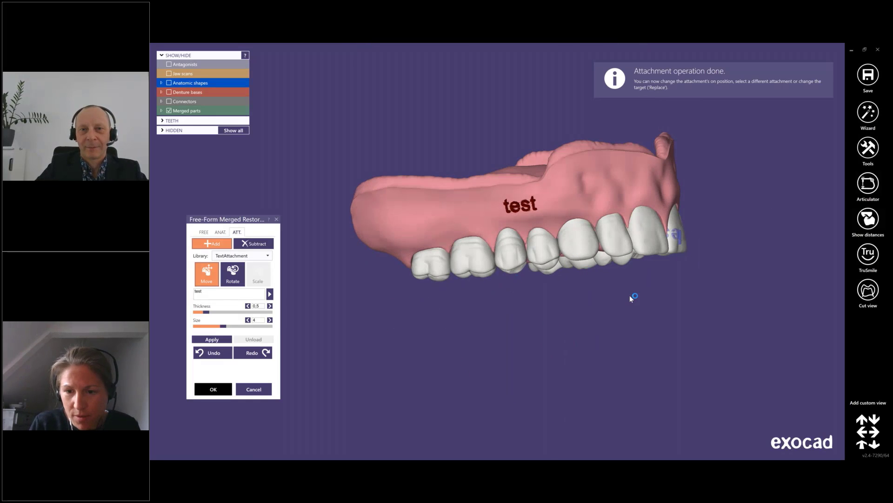
right_click_drag(629, 295, 622, 290)
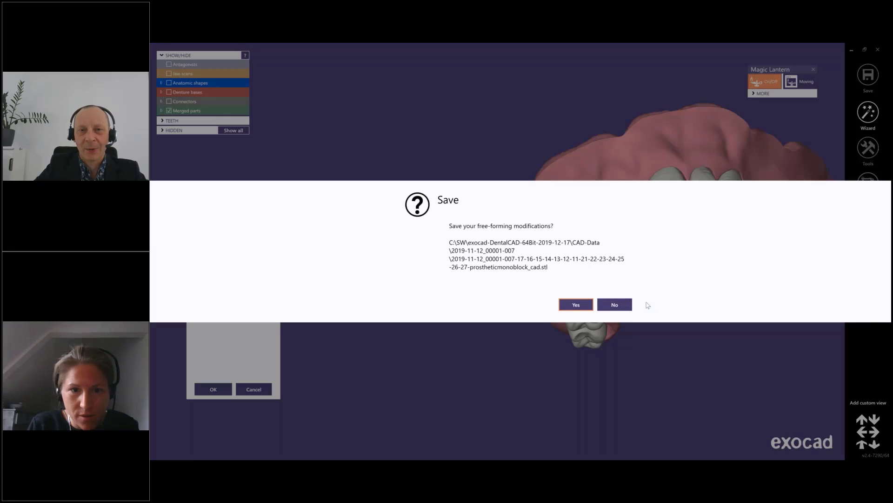
left_click(576, 305)
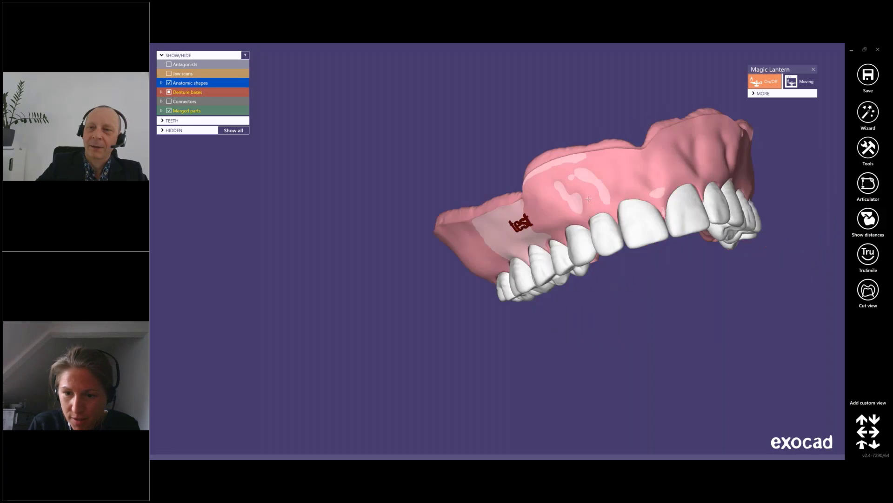
Hide the denture bases overlapping the merged denture and turn on the TruSmile rendering
right_click_drag(639, 220, 562, 222)
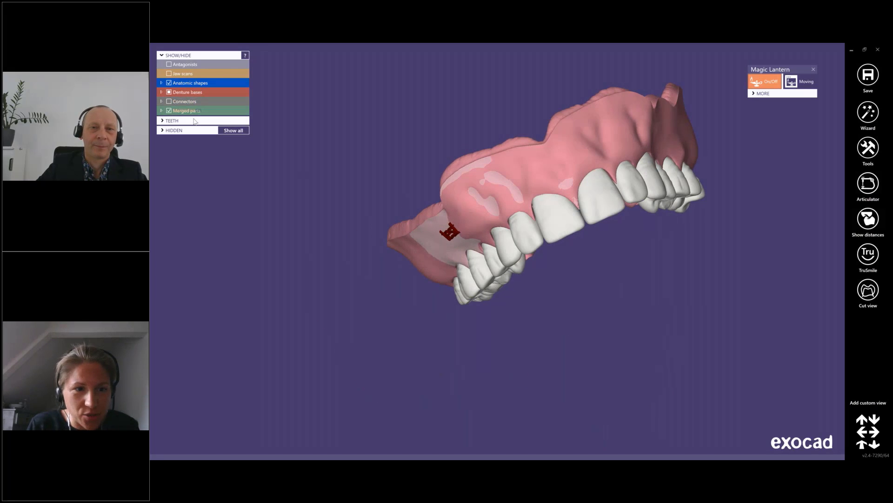
right_click_drag(372, 174, 455, 182)
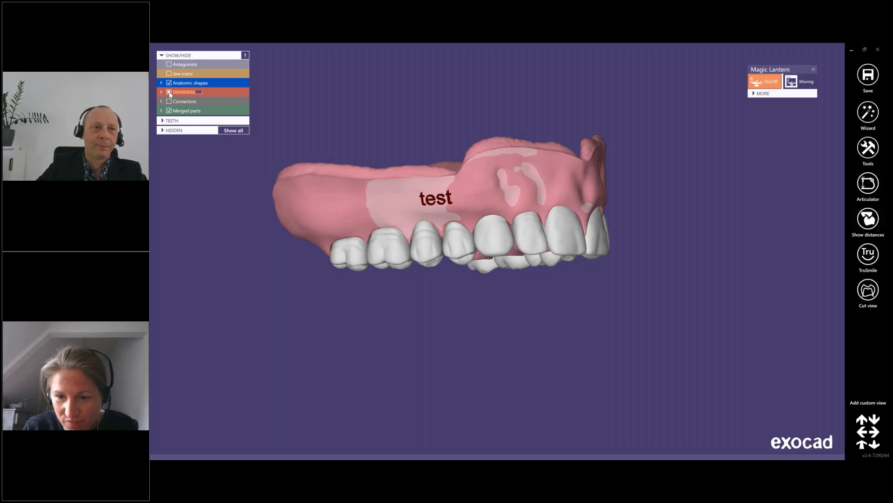
right_click_drag(455, 179, 476, 173)
left_click(169, 91)
left_click(865, 254)
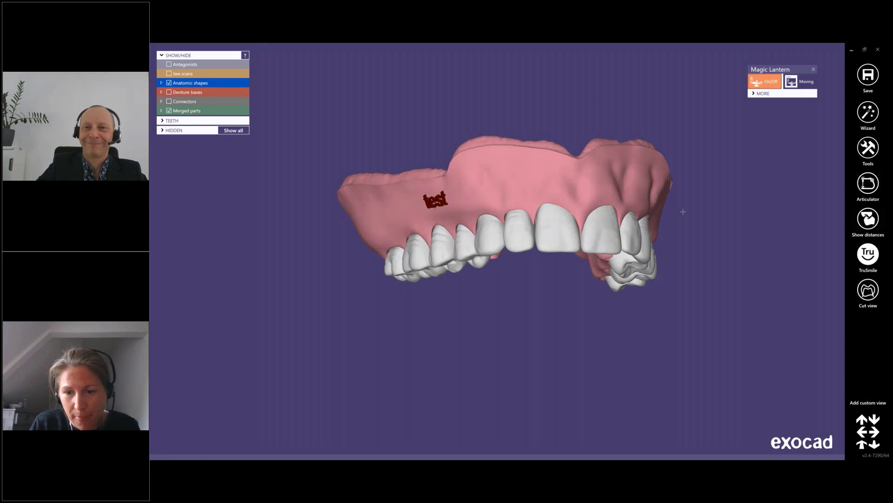
Examine the rendered denture with its lettering up close from the side and as a whole from the front
right_click_drag(684, 211, 678, 202)
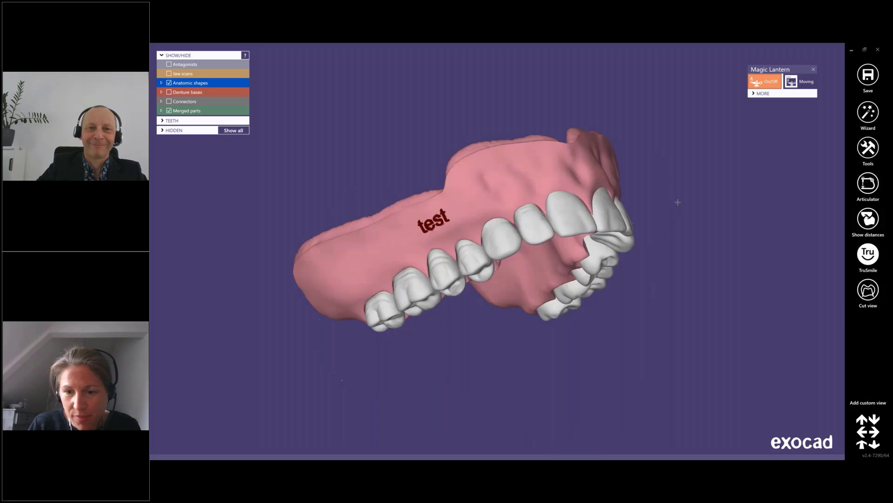
scroll(544, 204, "up", 5)
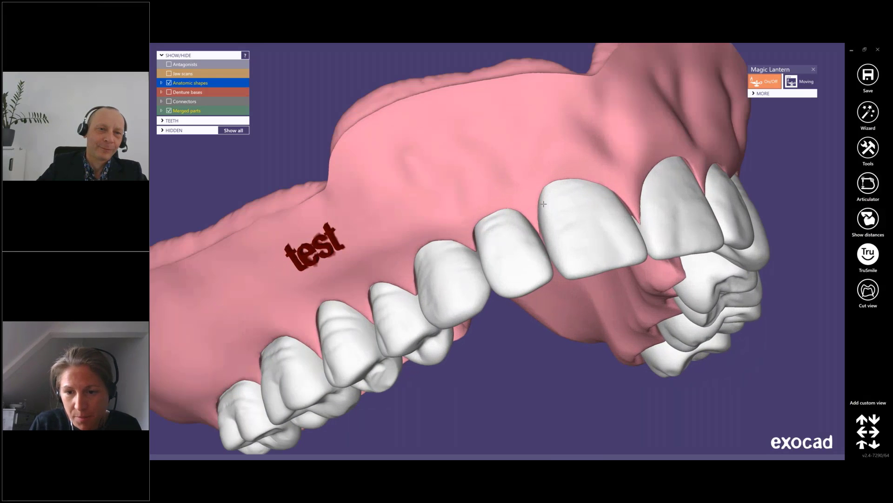
right_click_drag(544, 203, 546, 208)
scroll(430, 222, "up", 3)
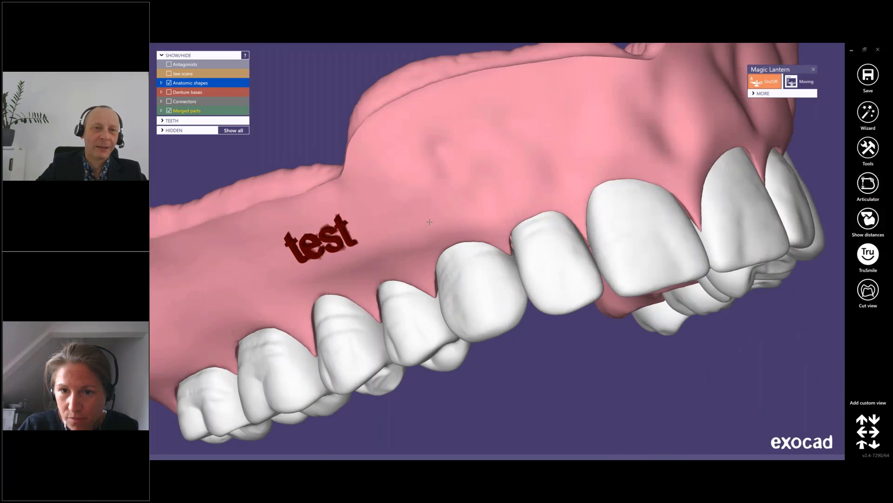
right_click_drag(430, 222, 720, 148)
scroll(425, 223, "up", 3)
scroll(425, 222, "down", 5)
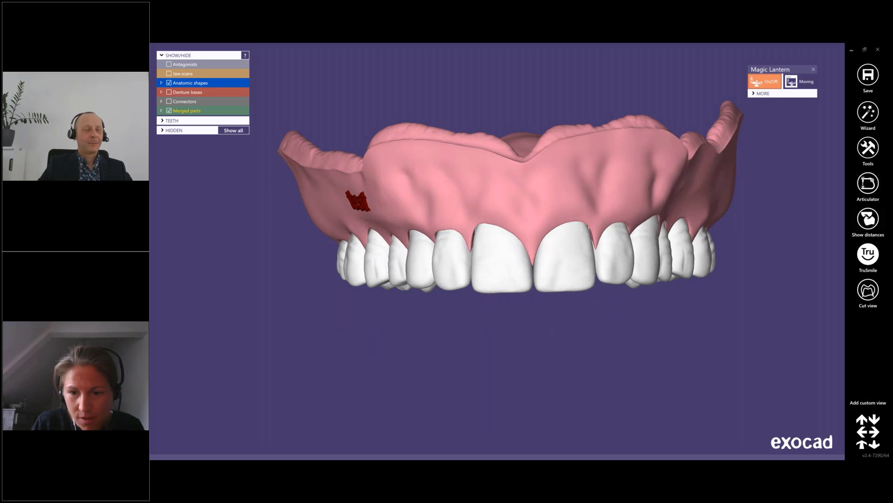